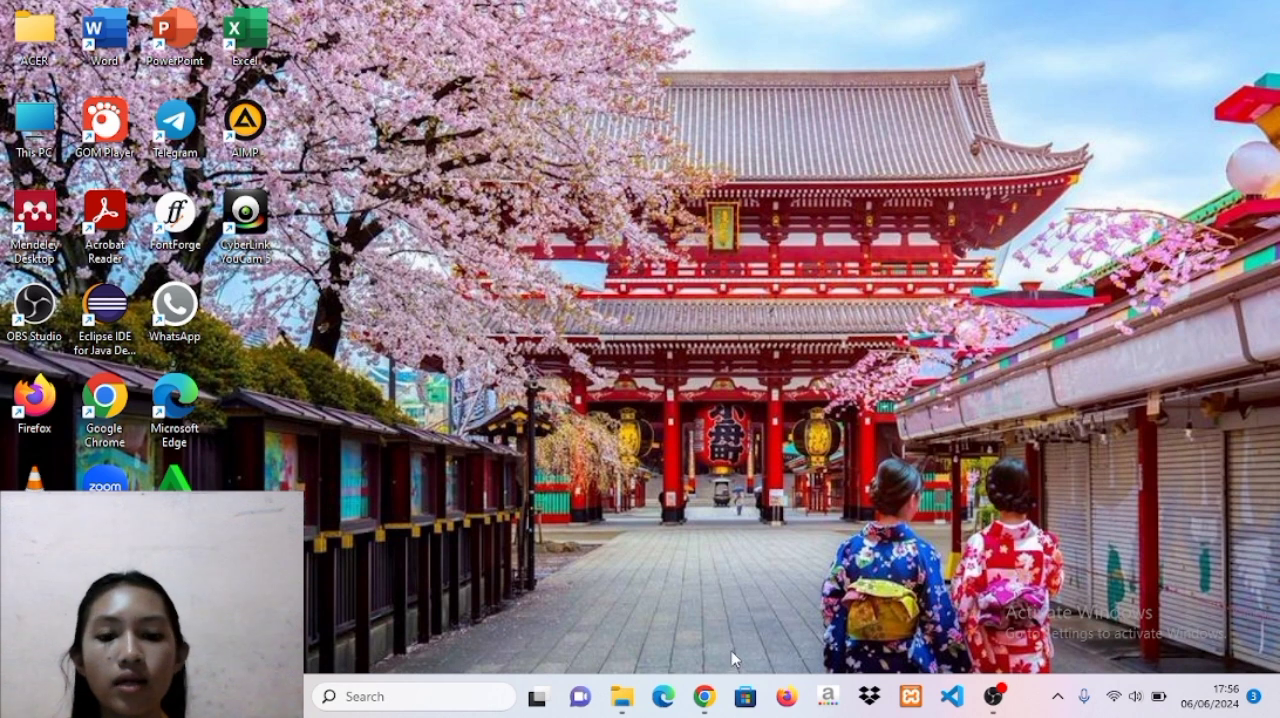
# Move the downloaded wordpress-6.5.4 archive from the Downloads folder into C:\xamppp\htdocs.
pyautogui.click(706, 698)
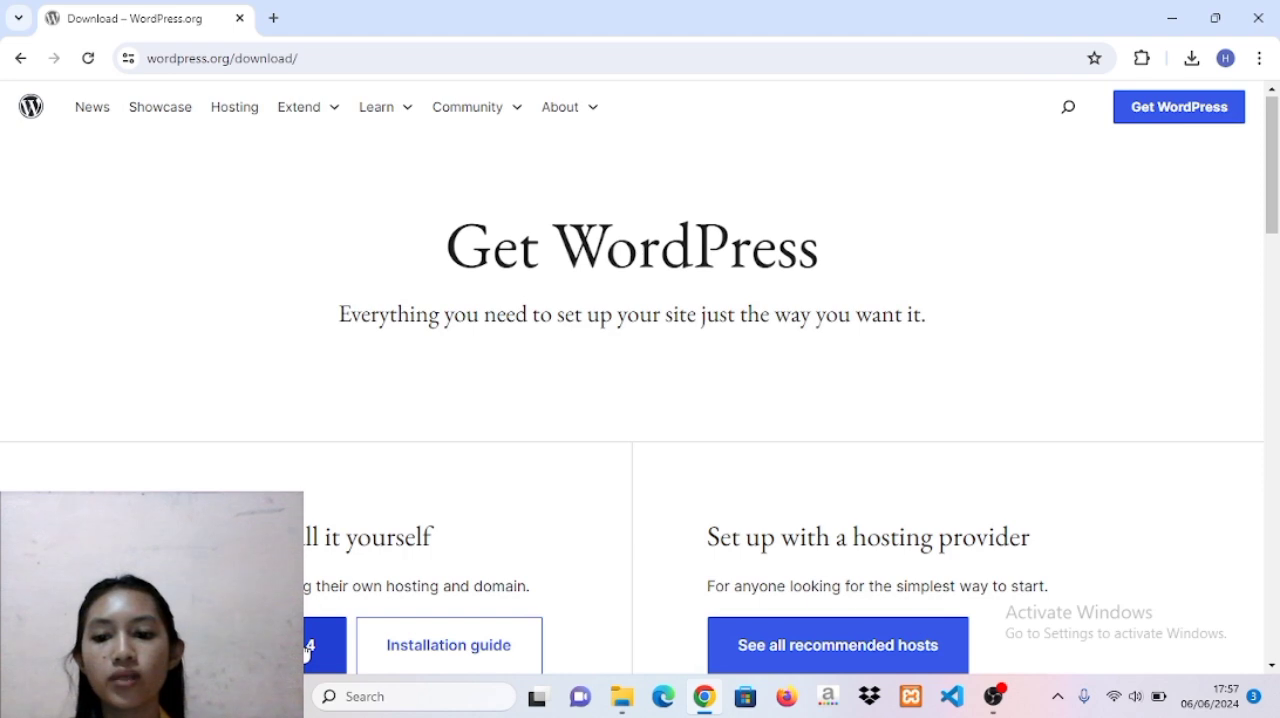
pyautogui.click(1190, 59)
pyautogui.click(1141, 140)
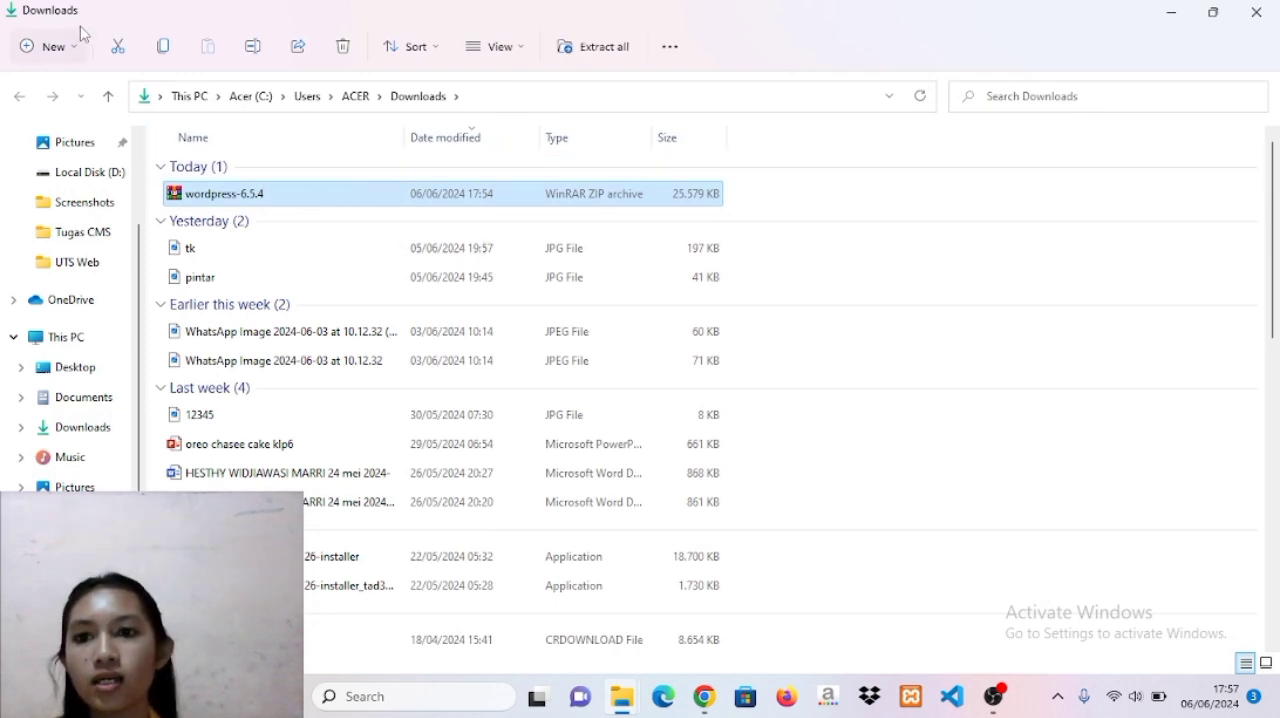
pyautogui.click(119, 50)
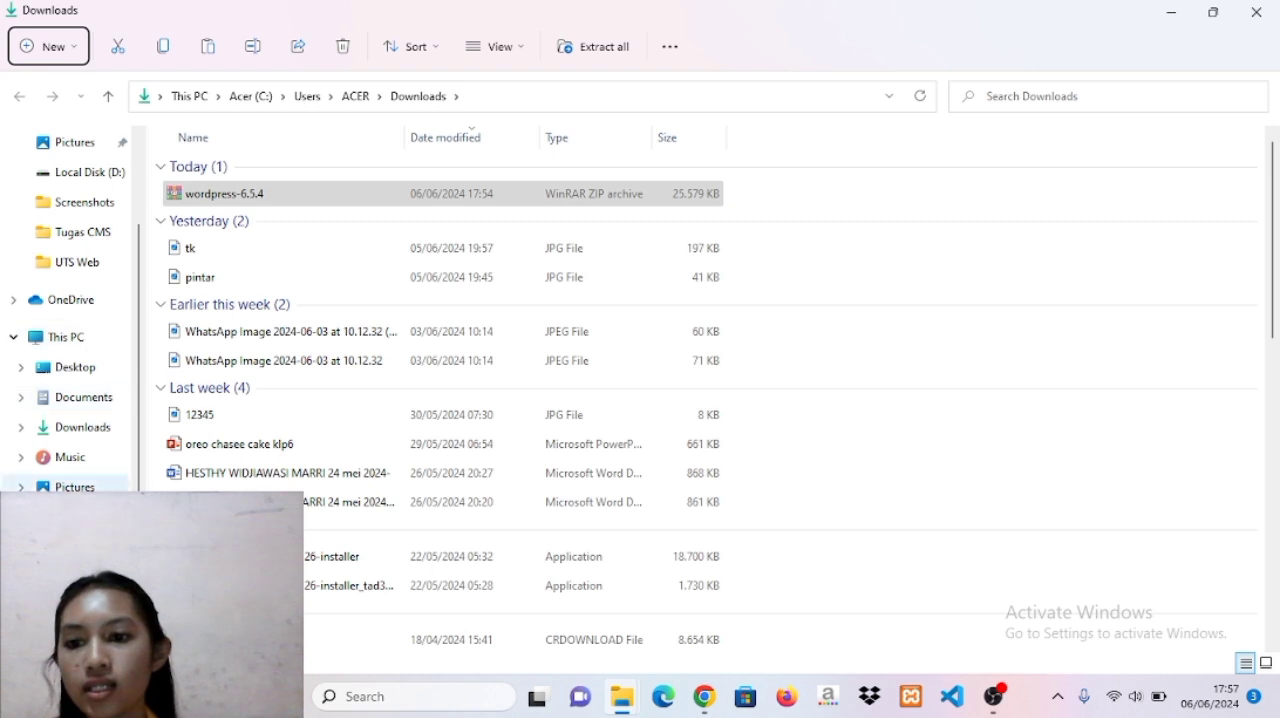
pyautogui.click(84, 547)
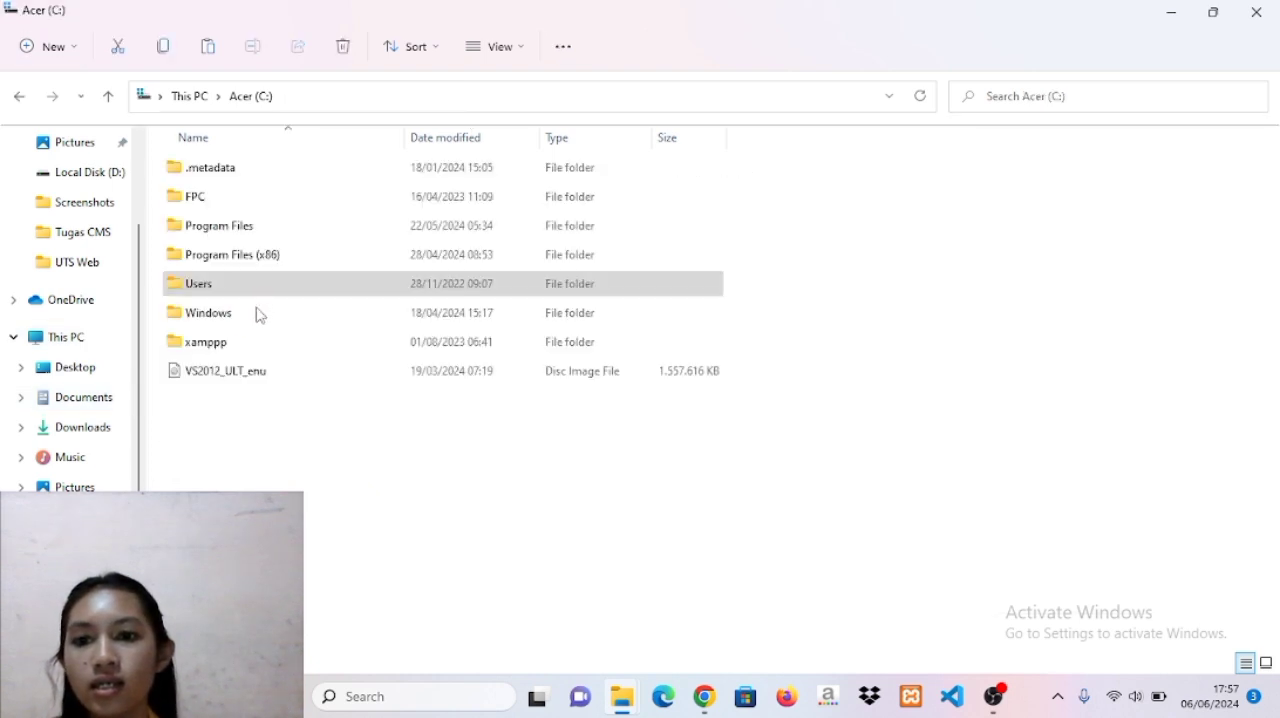
pyautogui.doubleClick(228, 341)
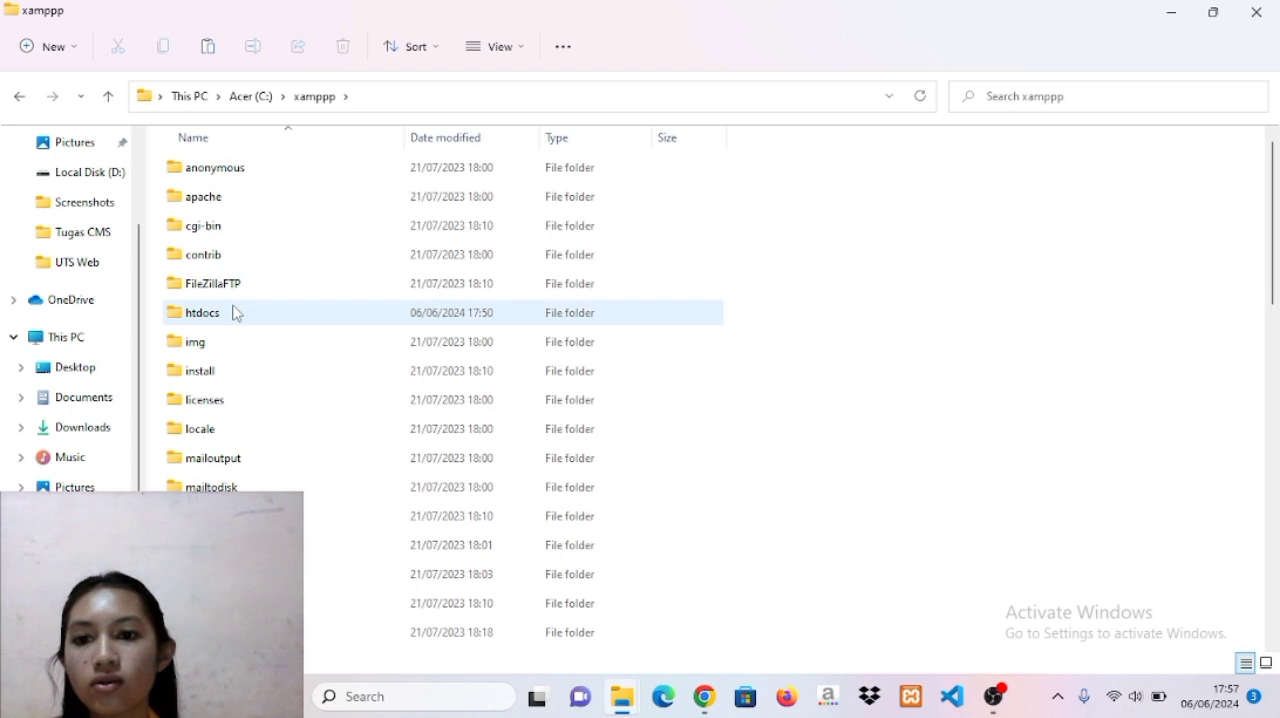
pyautogui.doubleClick(236, 313)
pyautogui.click(208, 46)
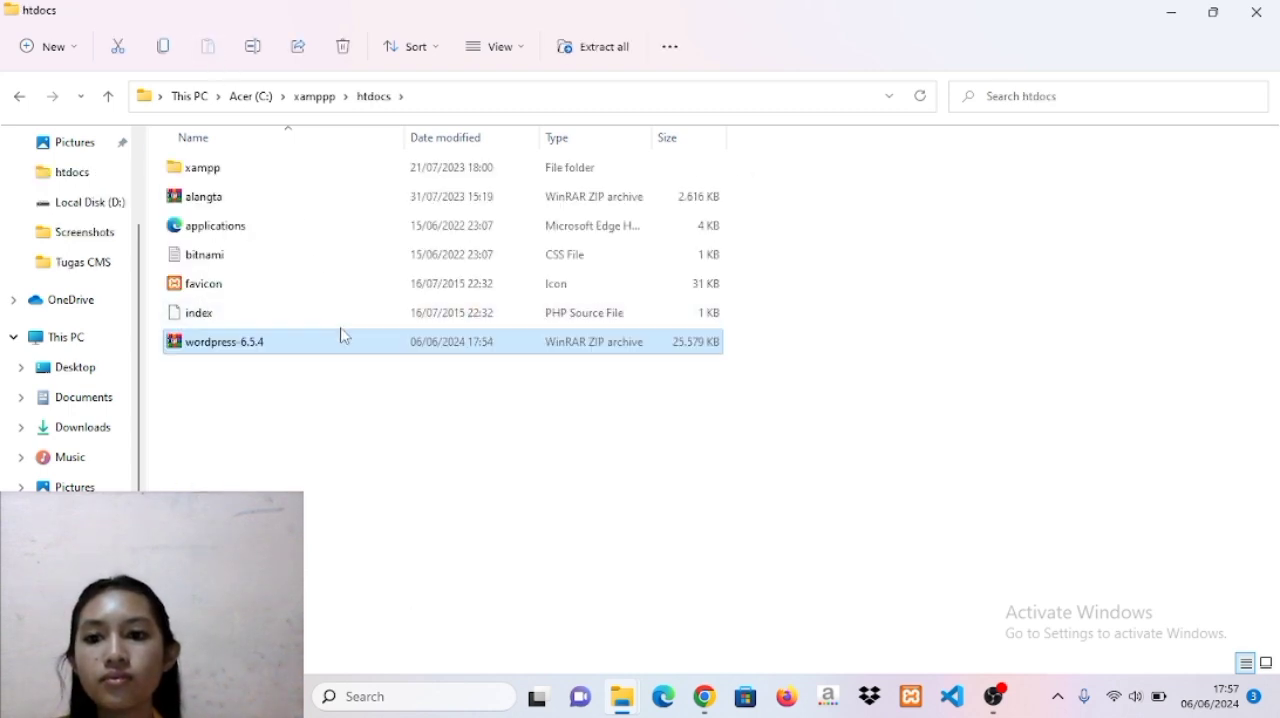
# Extract the wordpress-6.5.4 archive directly into the htdocs folder with WinRAR.
pyautogui.rightClick(344, 341)
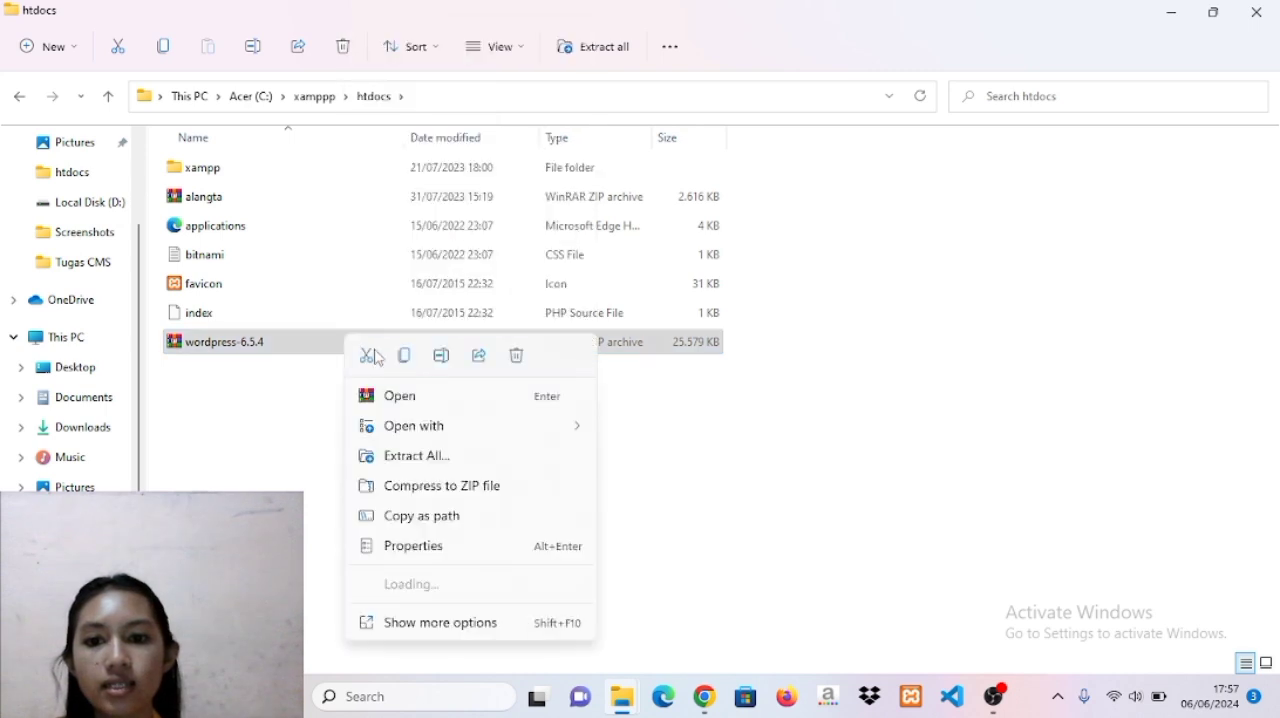
pyautogui.moveTo(455, 622)
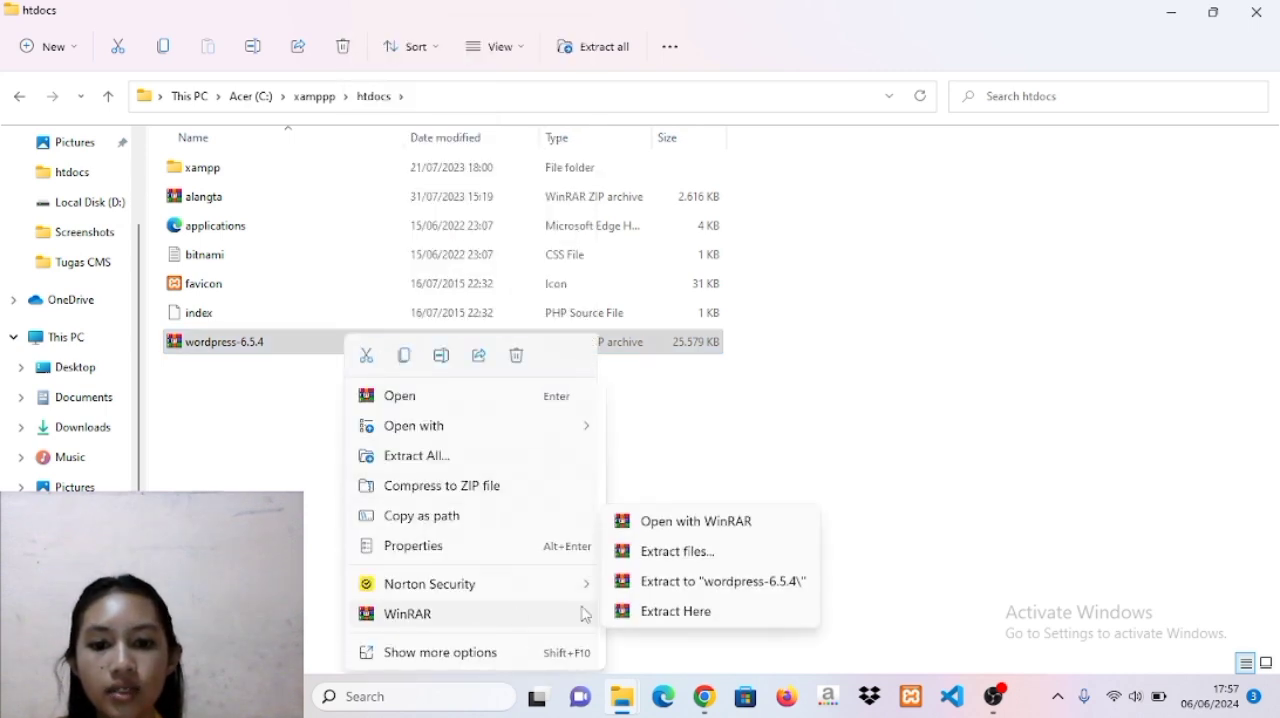
pyautogui.click(687, 620)
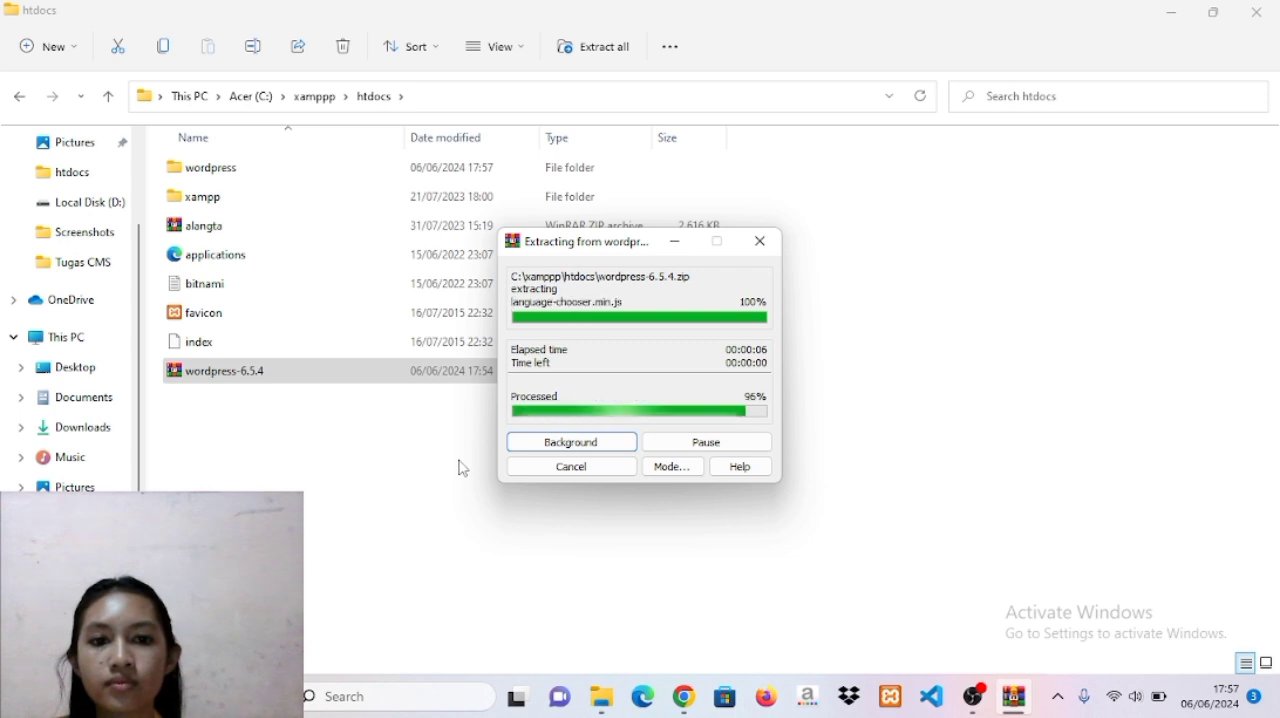
# Rename the extracted wordpress folder in htdocs to the site owner's name, written as one lowercase word.
pyautogui.click(262, 168)
pyautogui.click(252, 46)
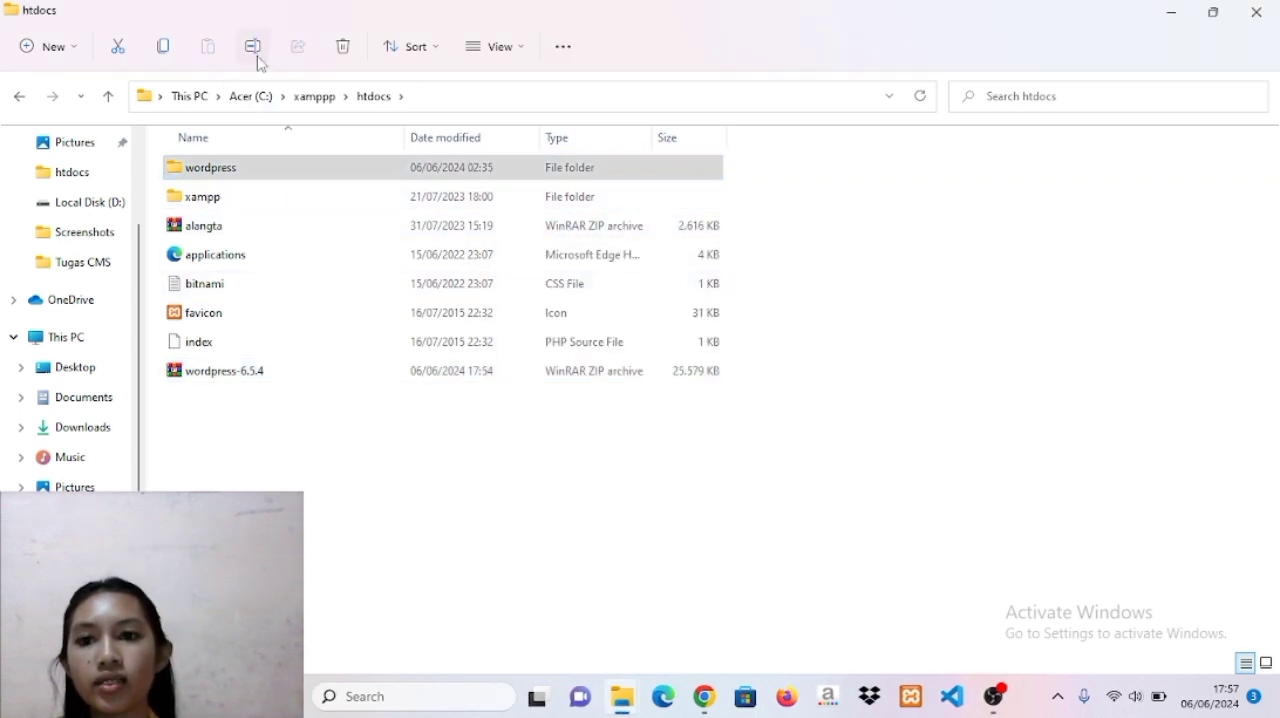
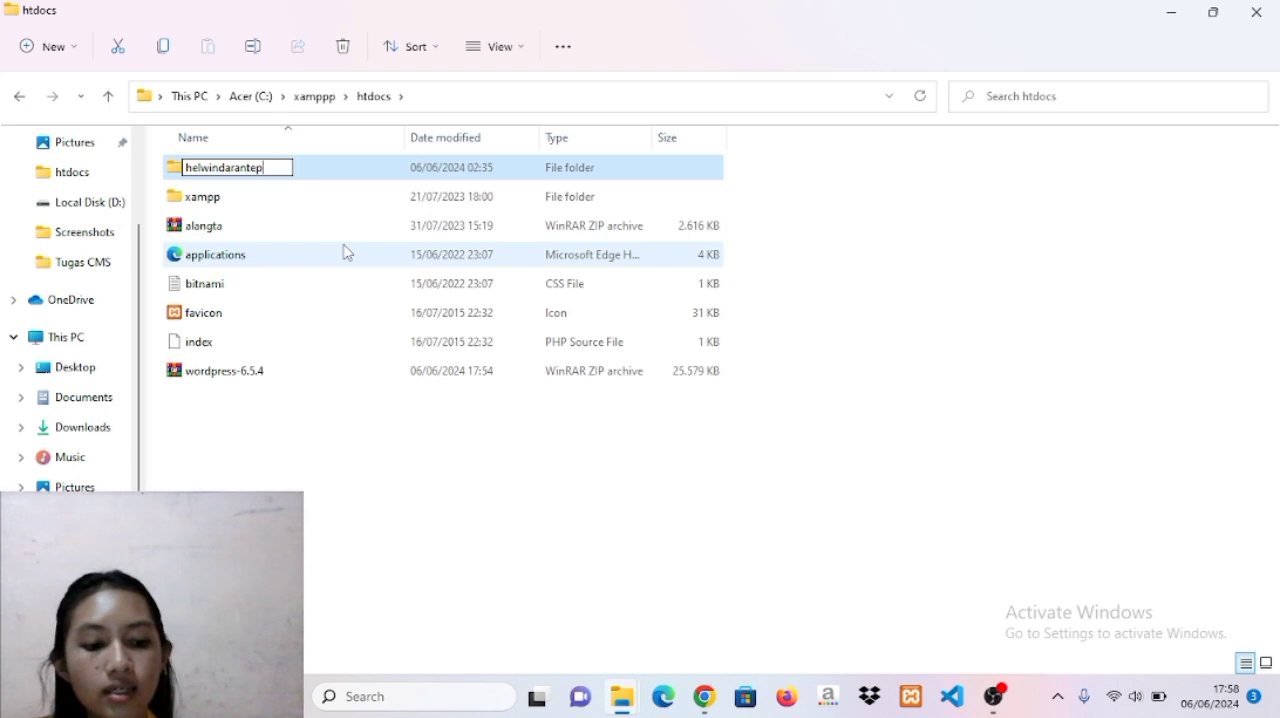
pyautogui.press('Return')
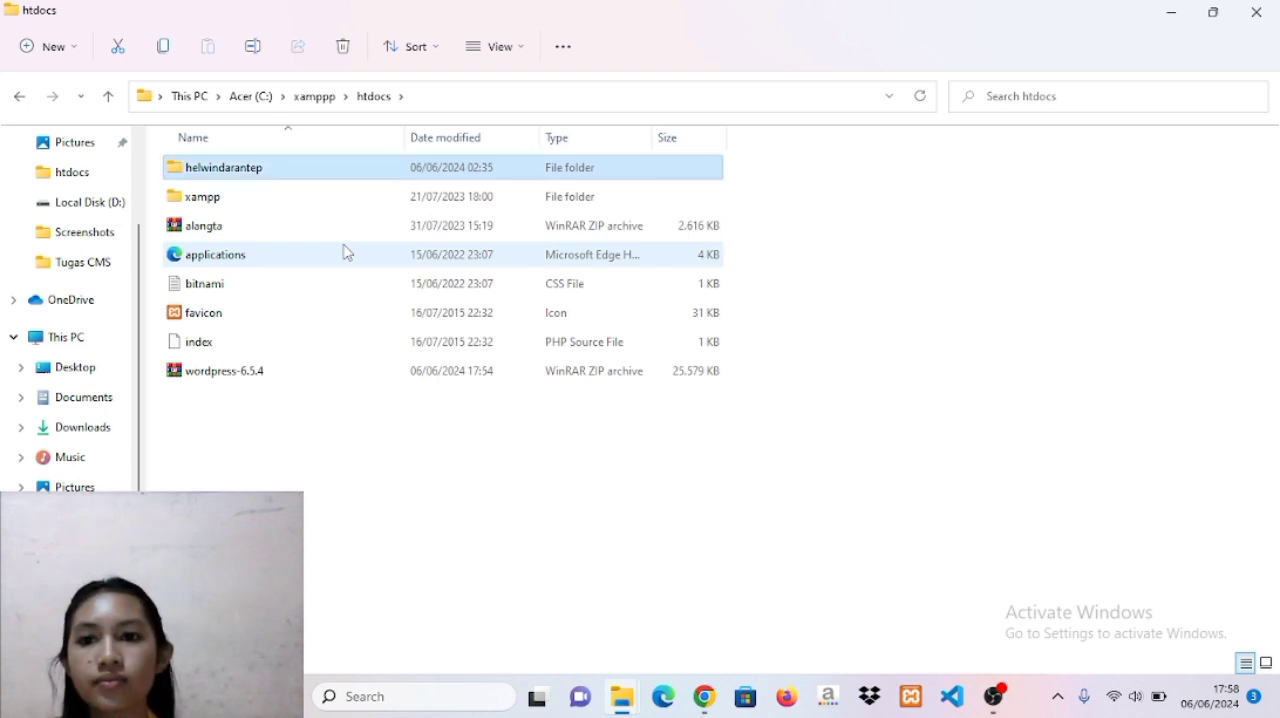
# Permanently delete the wordpress-6.5.4 archive from the htdocs folder.
pyautogui.click(307, 381)
pyautogui.hotkey('shift', 'Delete')
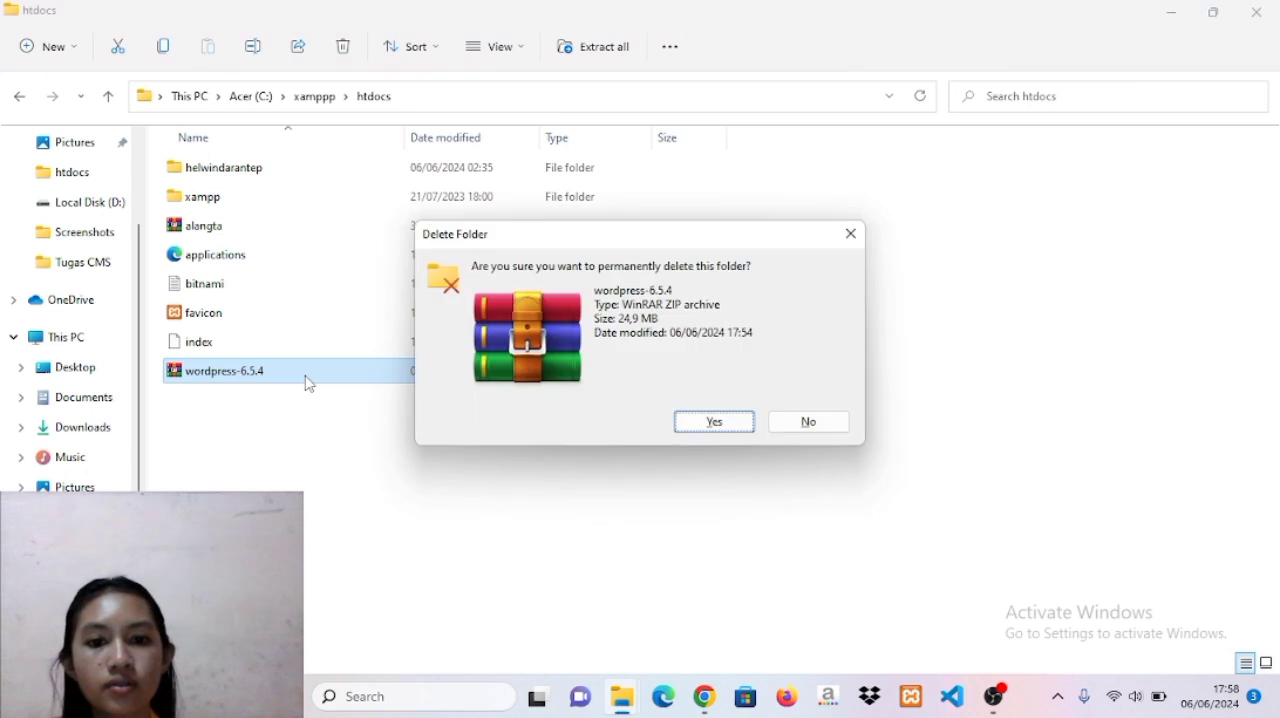
pyautogui.press('Return')
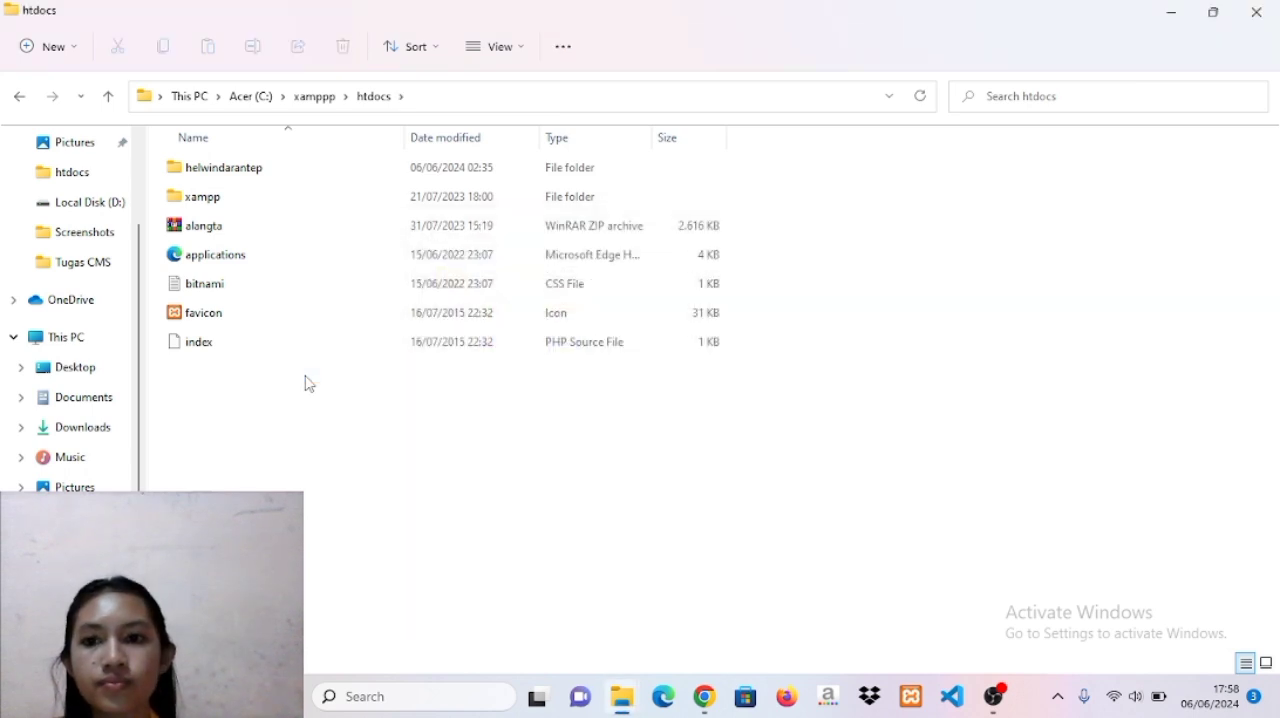
# Switch to Chrome and open localhost/phpmyadmin/ in a new tab.
pyautogui.click(705, 699)
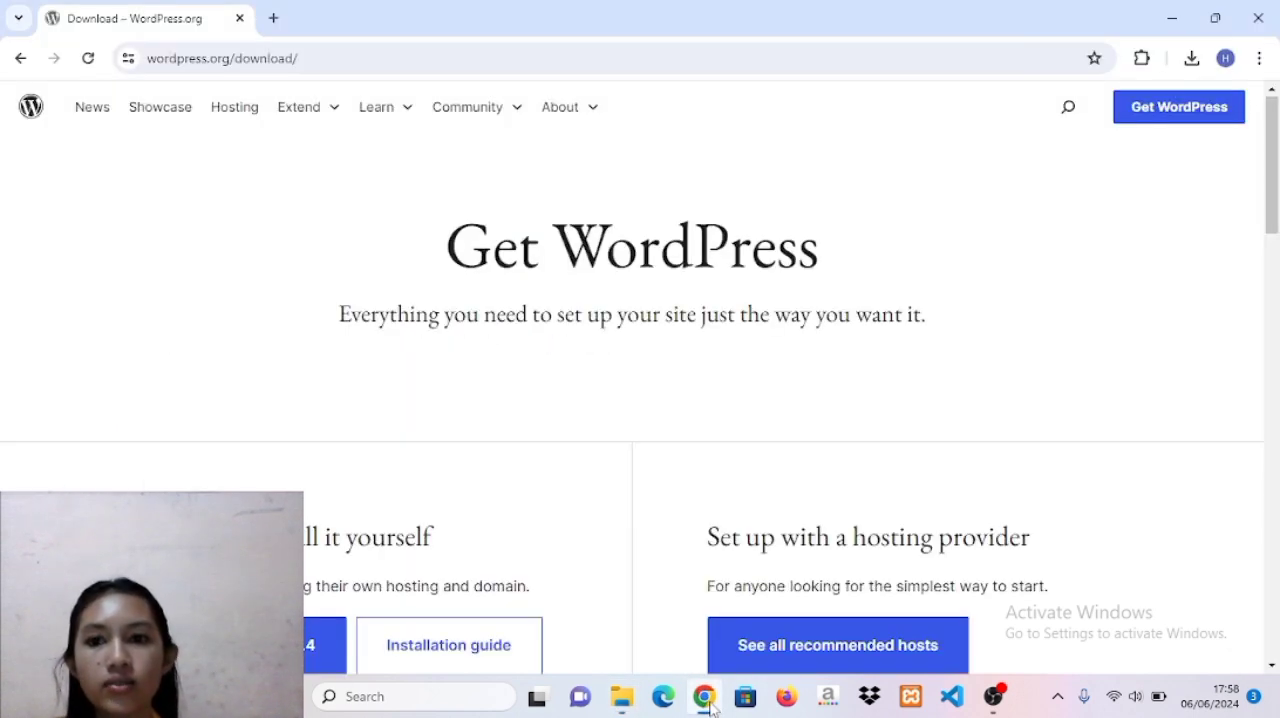
pyautogui.click(273, 18)
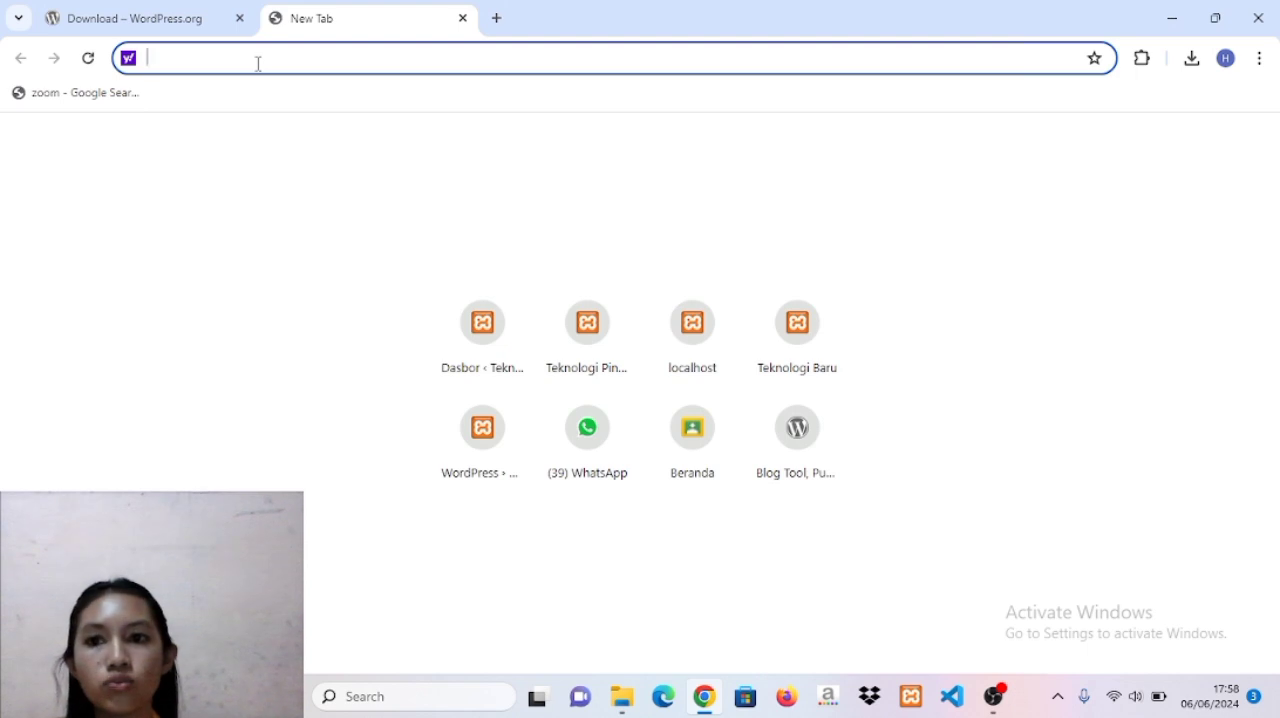
pyautogui.write('locslhost')
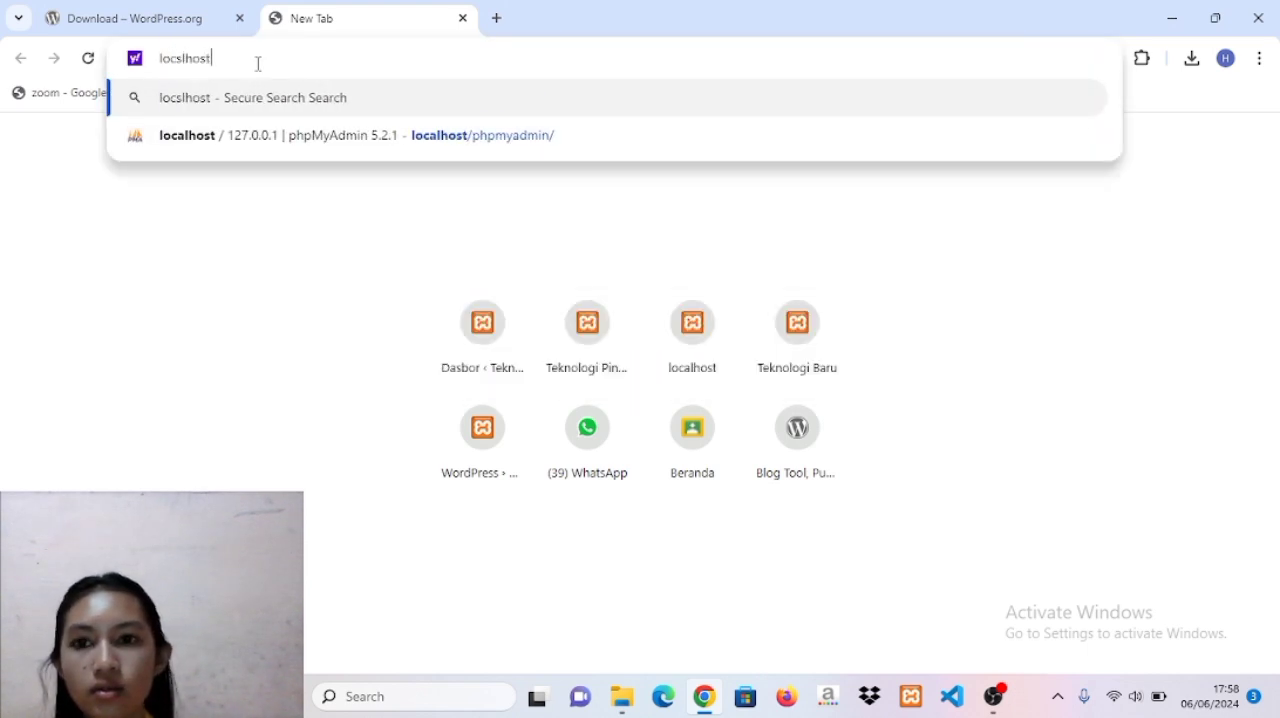
pyautogui.click(324, 150)
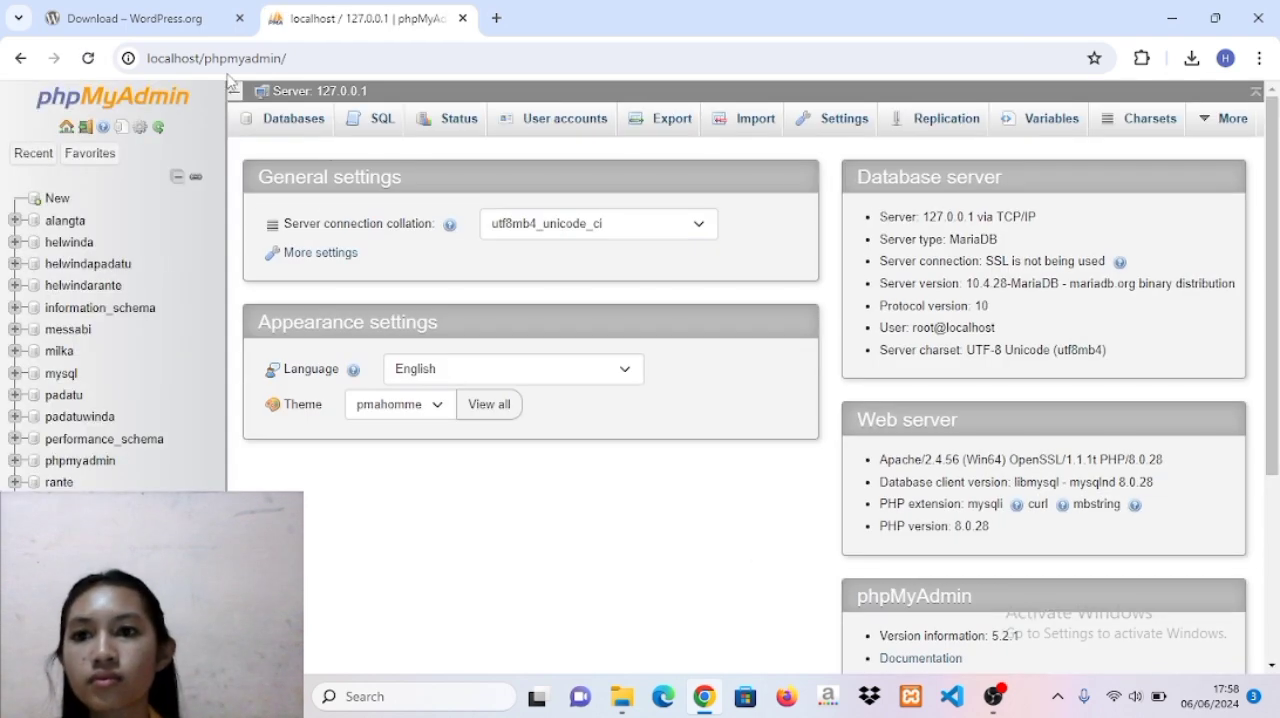
# Create a database with the same name as the renamed WordPress folder, using the utf8mb4_general_ci collation.
pyautogui.click(53, 201)
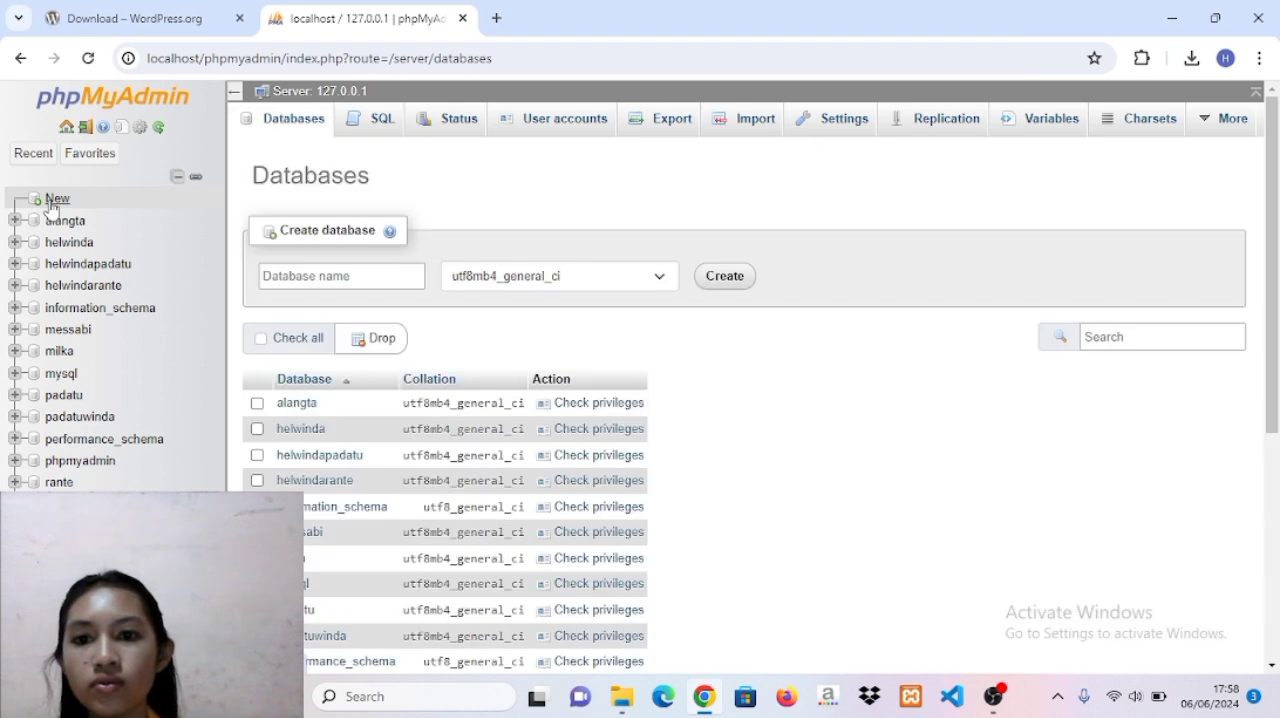
pyautogui.click(305, 275)
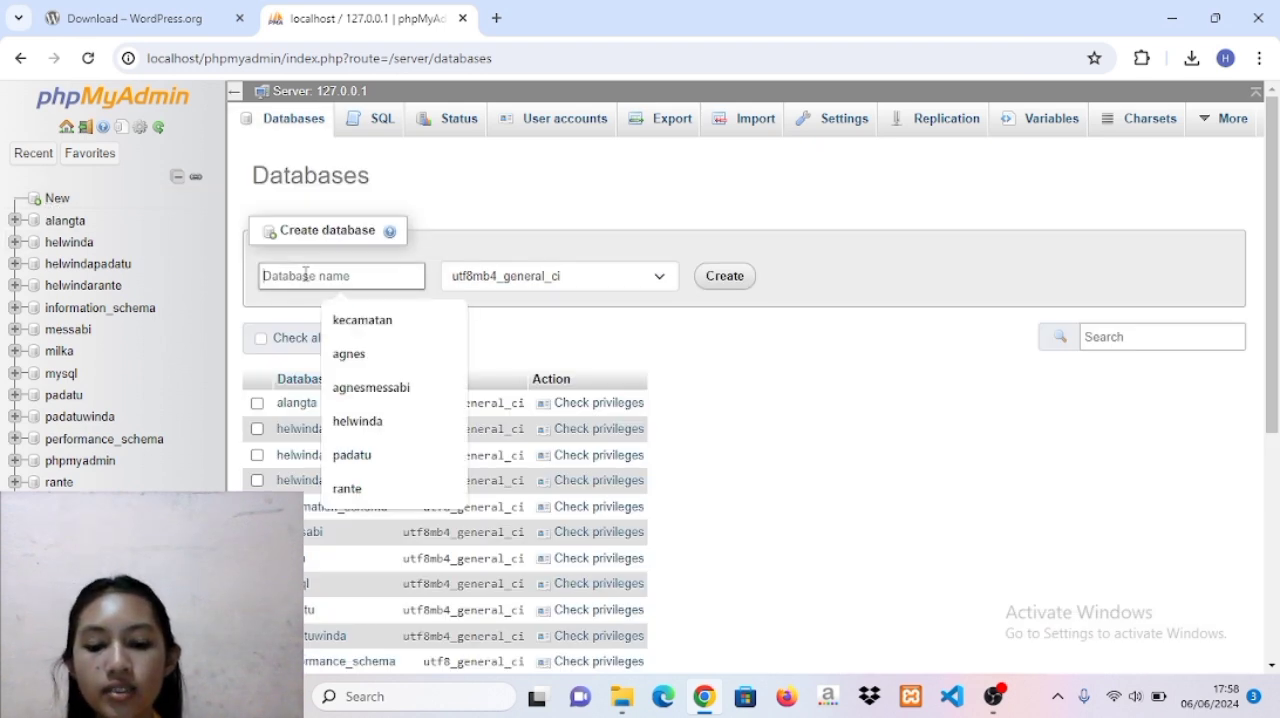
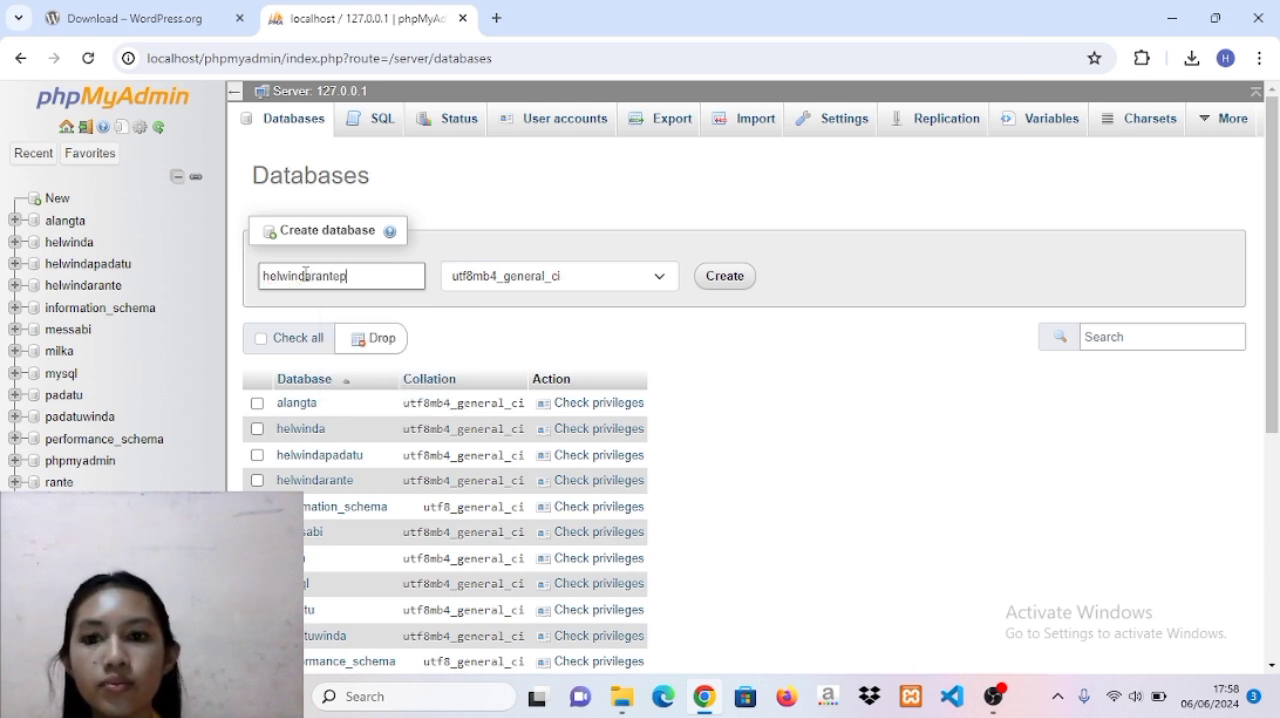
pyautogui.click(725, 277)
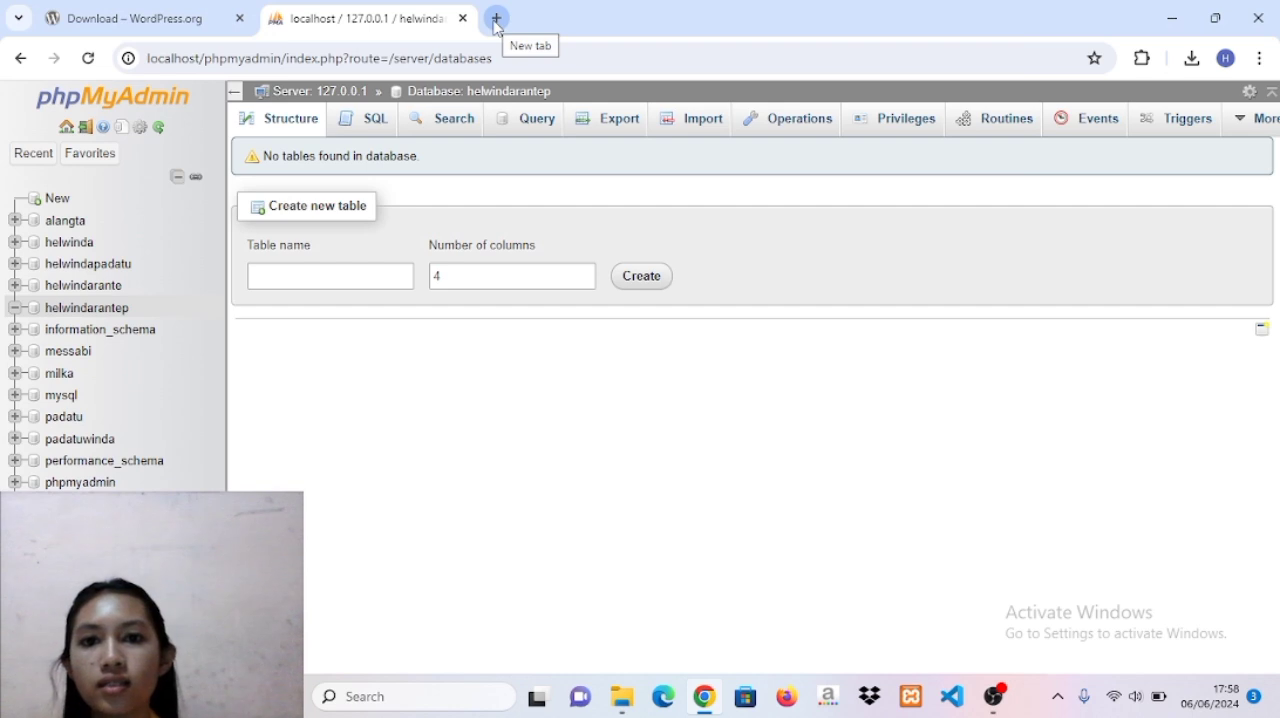
# Open the WordPress setup in a new browser tab at localhost/ followed by the renamed folder's name.
pyautogui.click(496, 18)
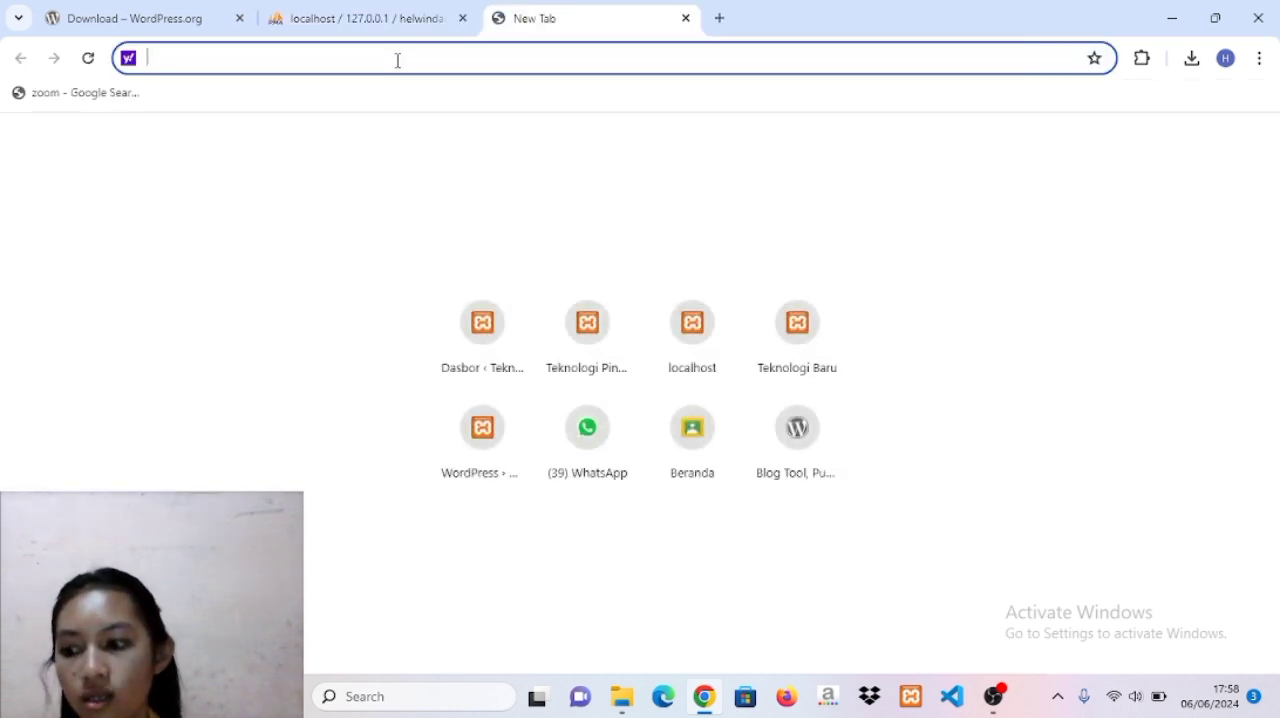
pyautogui.write('localh')
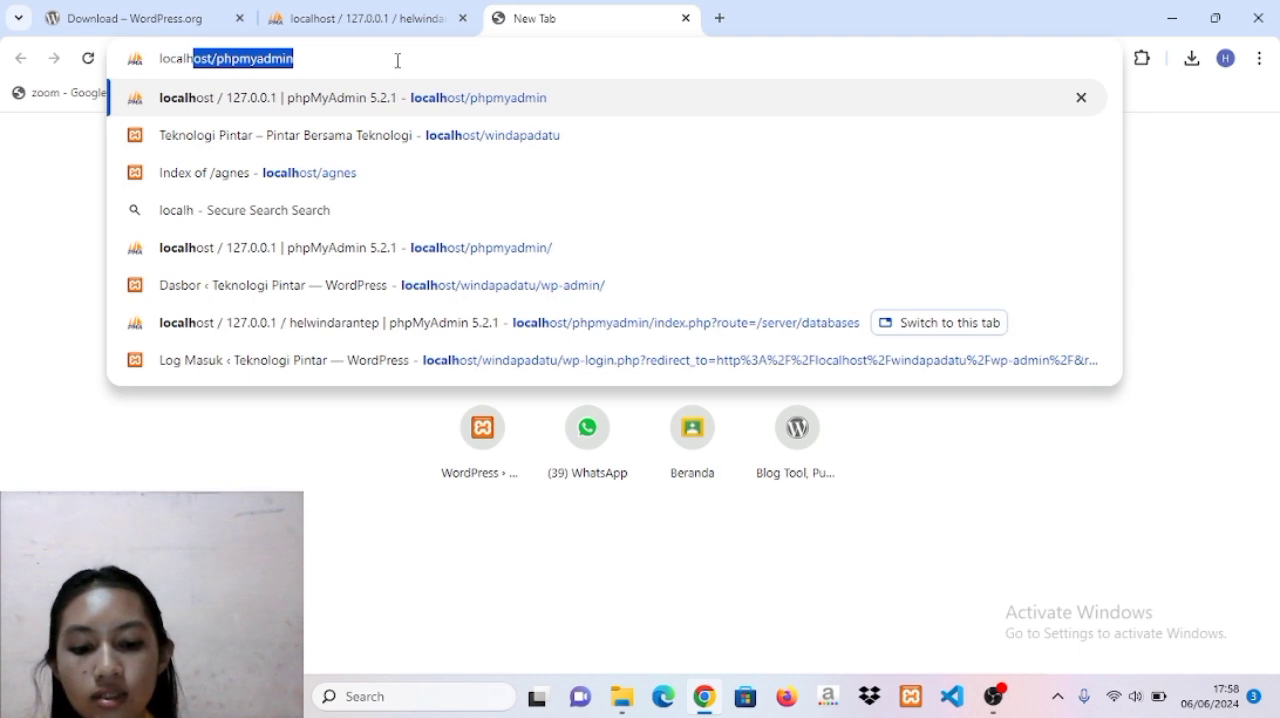
pyautogui.write('ost/')
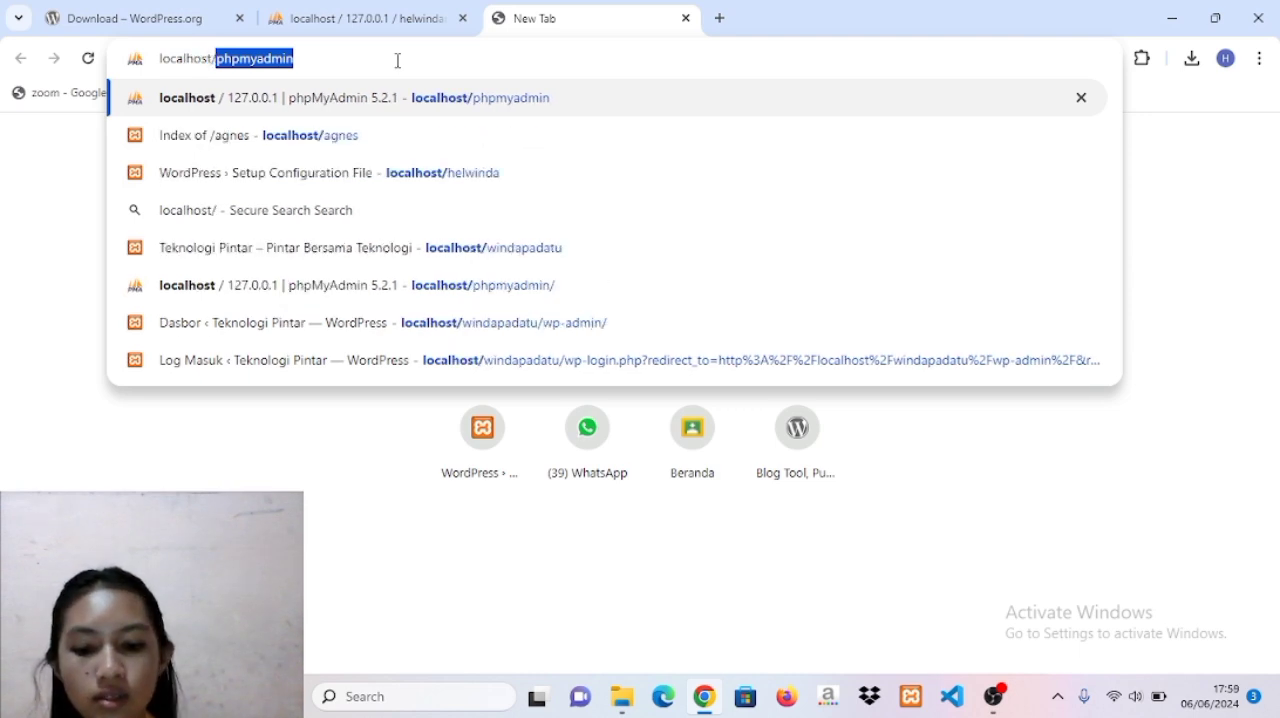
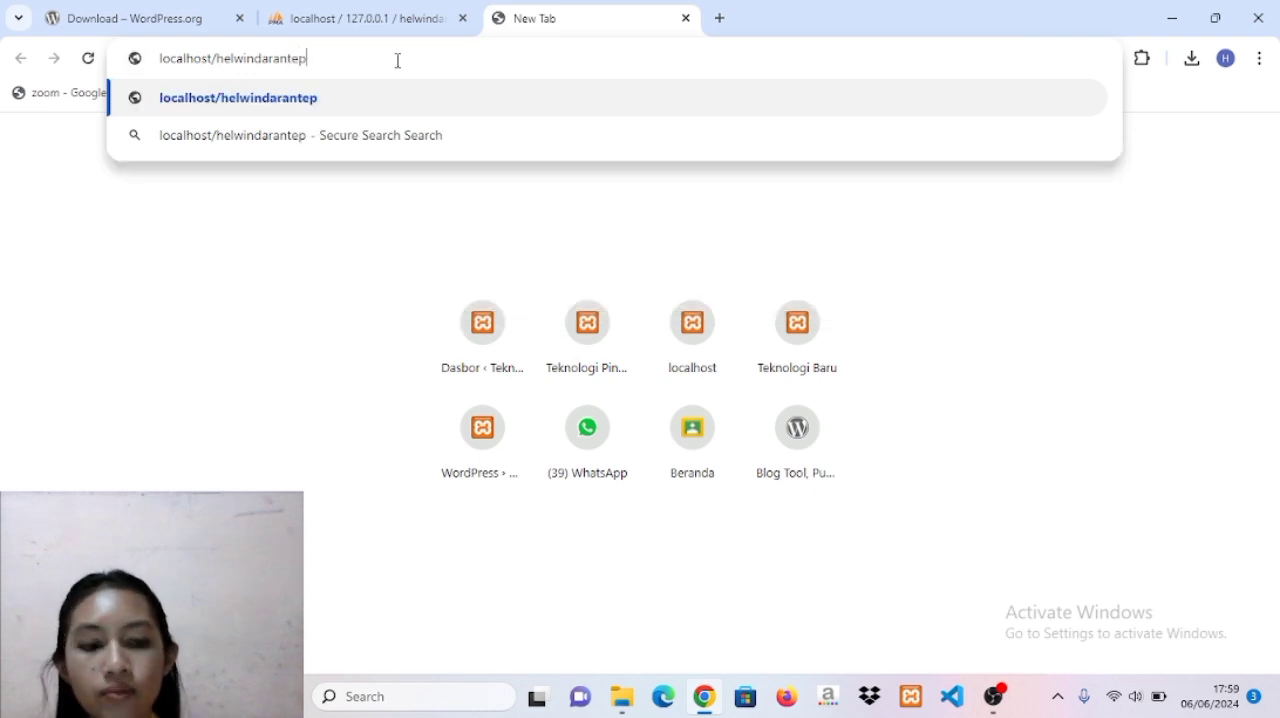
pyautogui.press('Return')
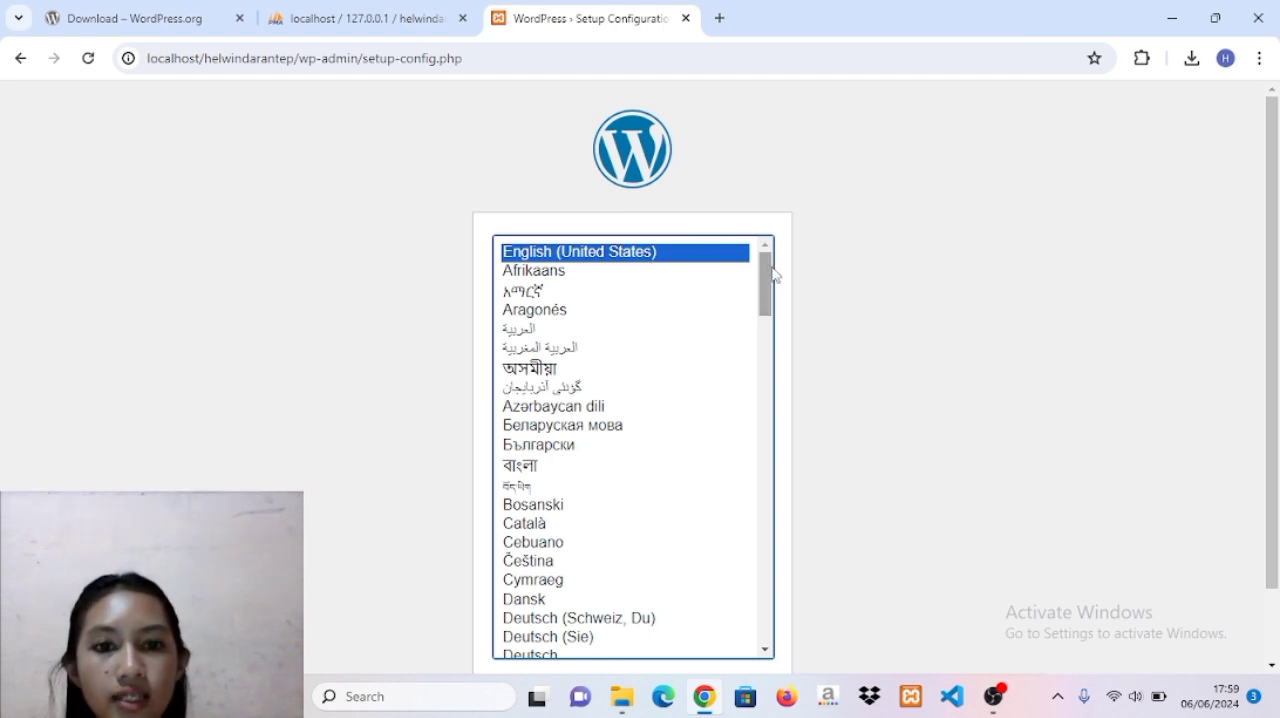
# Choose Bahasa Indonesia as the installation language and proceed past the welcome page to the database connection form.
pyautogui.moveTo(767, 300); pyautogui.dragTo(779, 442)
pyautogui.click(618, 408)
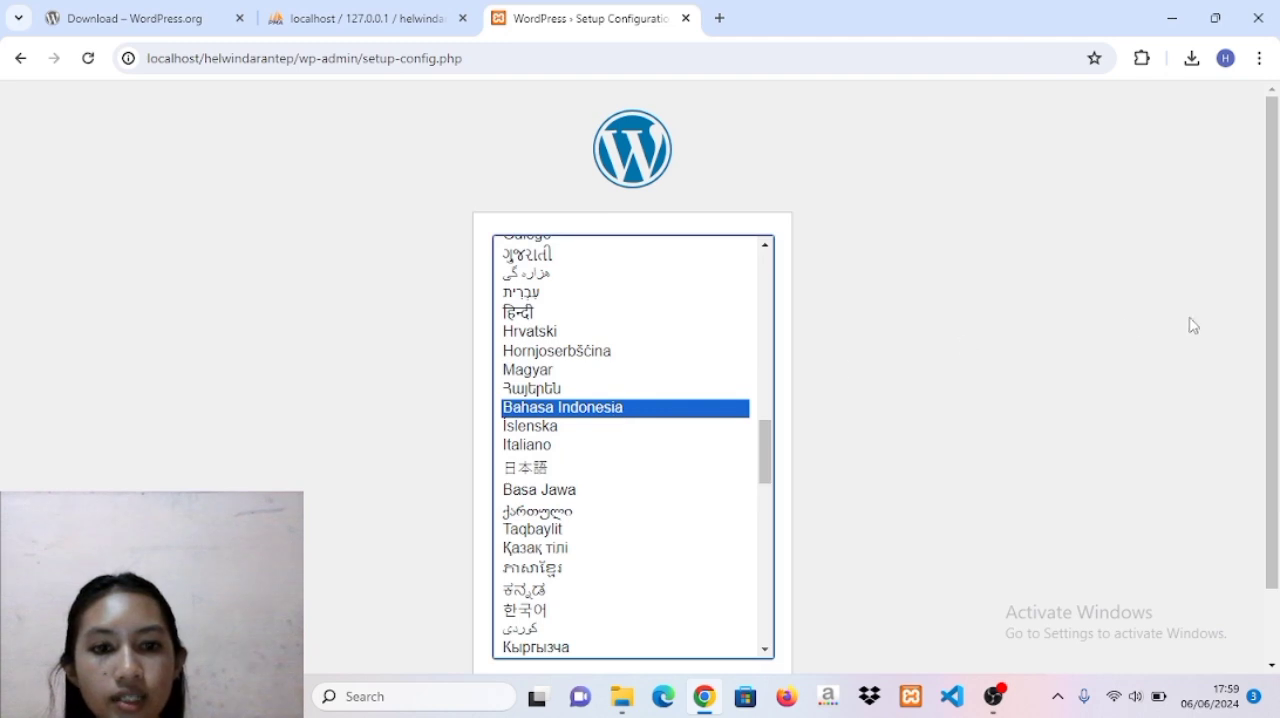
pyautogui.scroll(-2, 1272, 313)
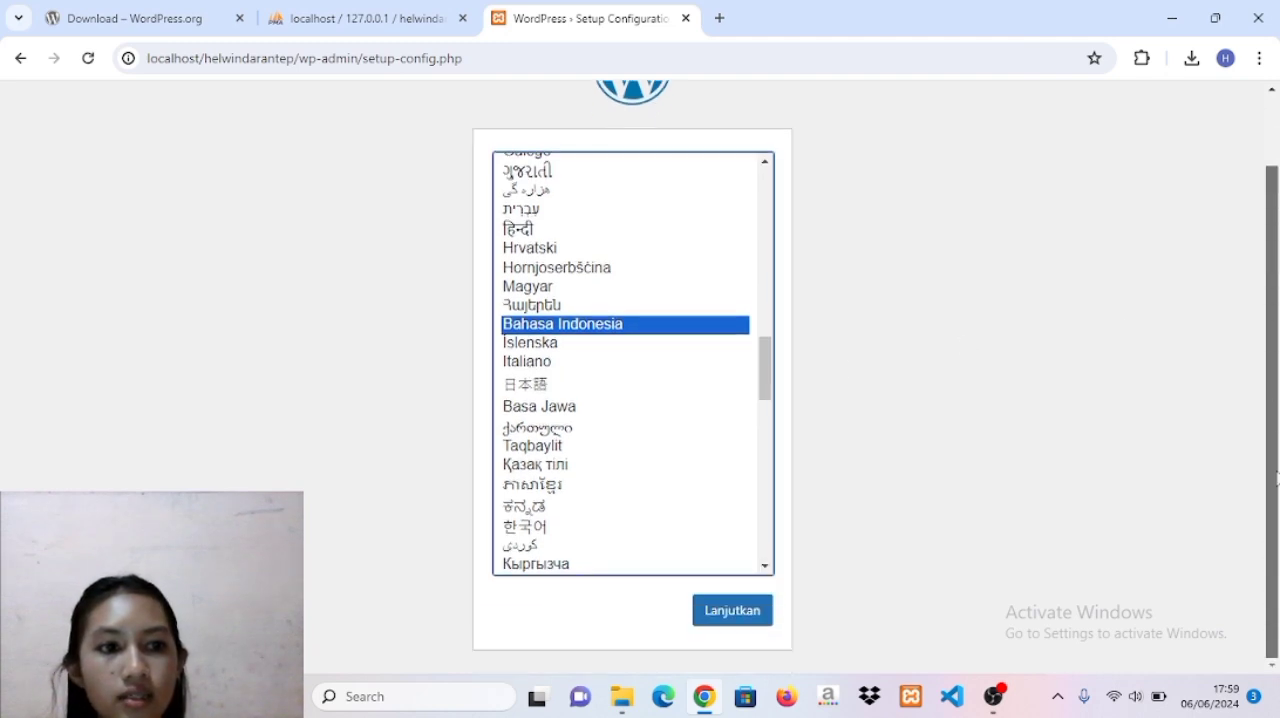
pyautogui.click(729, 612)
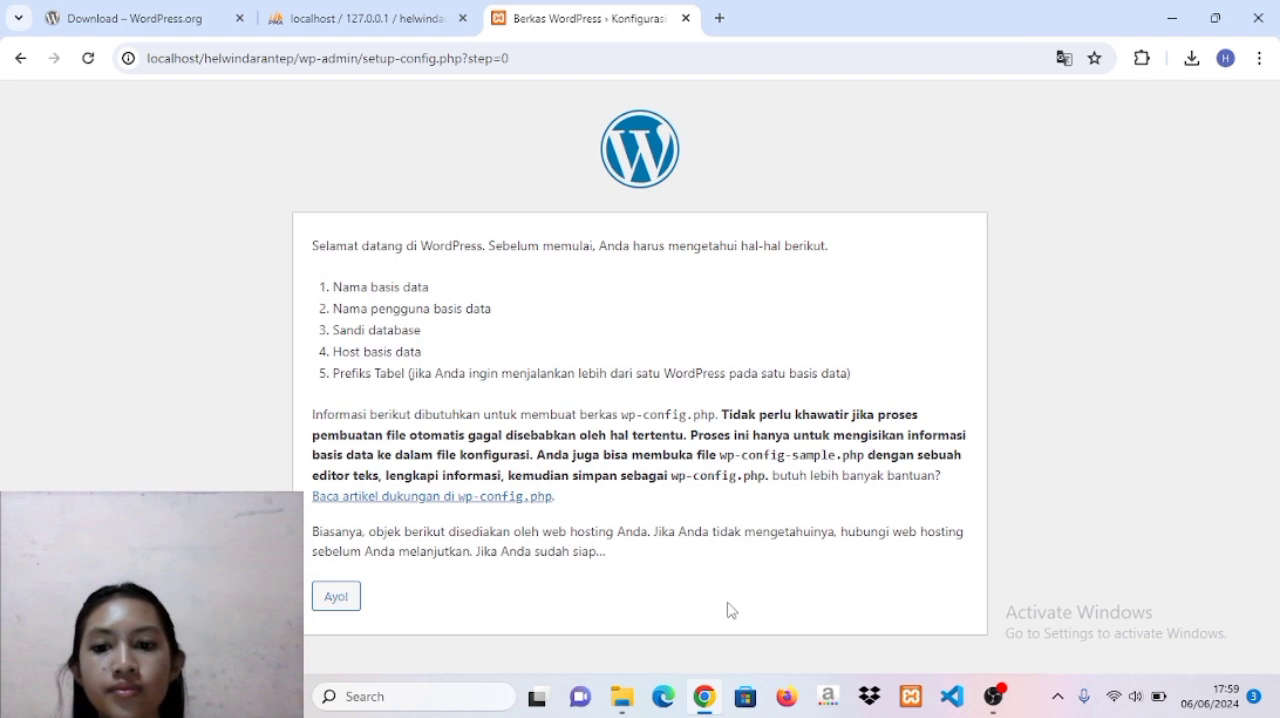
pyautogui.click(335, 603)
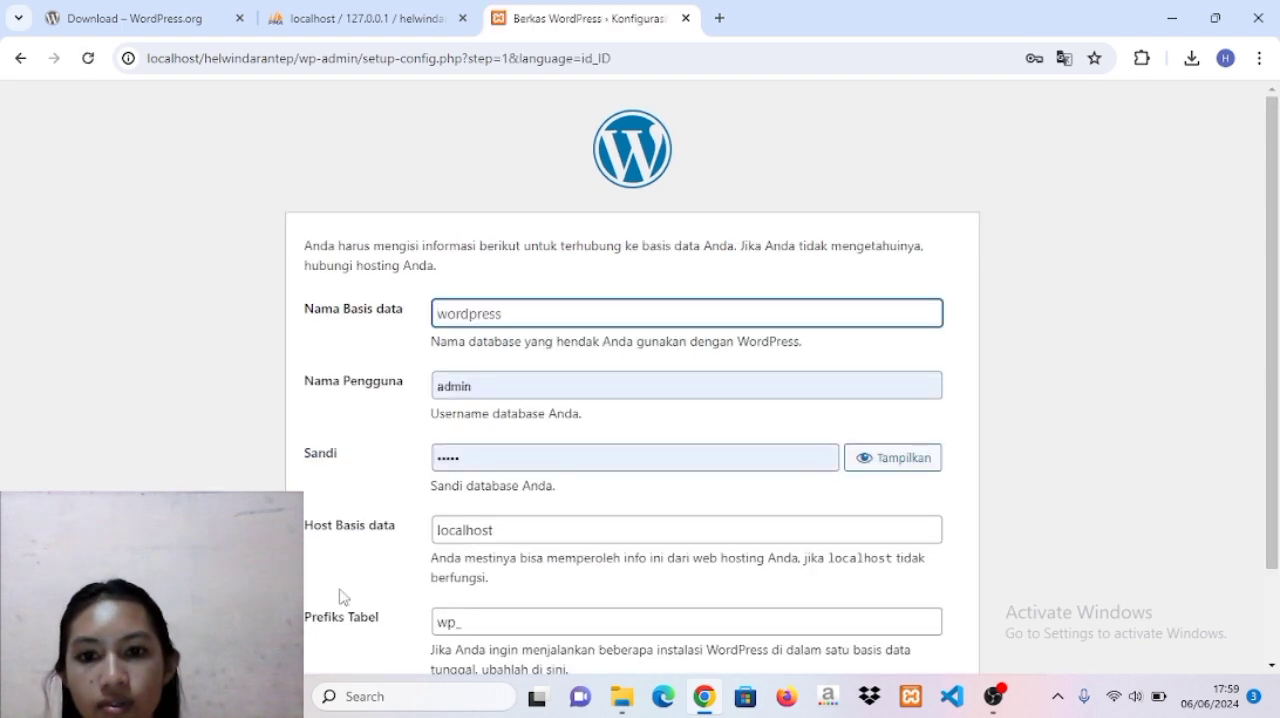
# Enter the renamed WordPress folder's name as the database name and root as the database username.
pyautogui.click(479, 313)
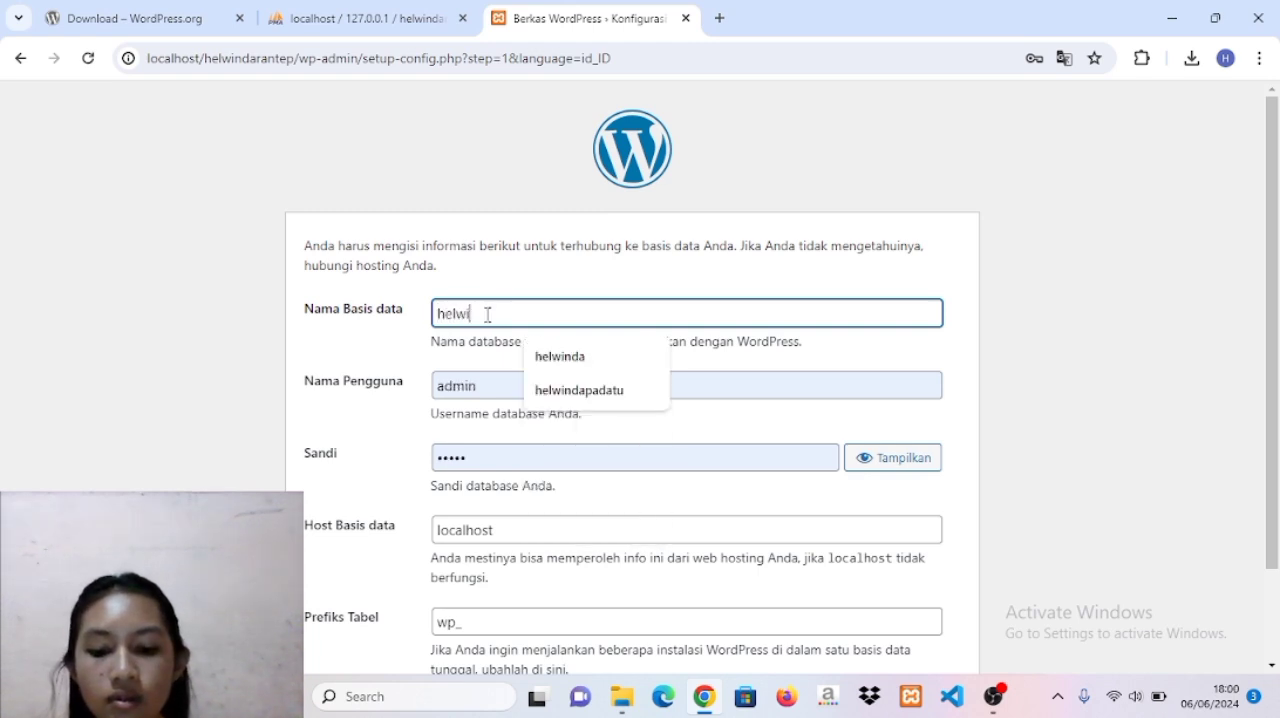
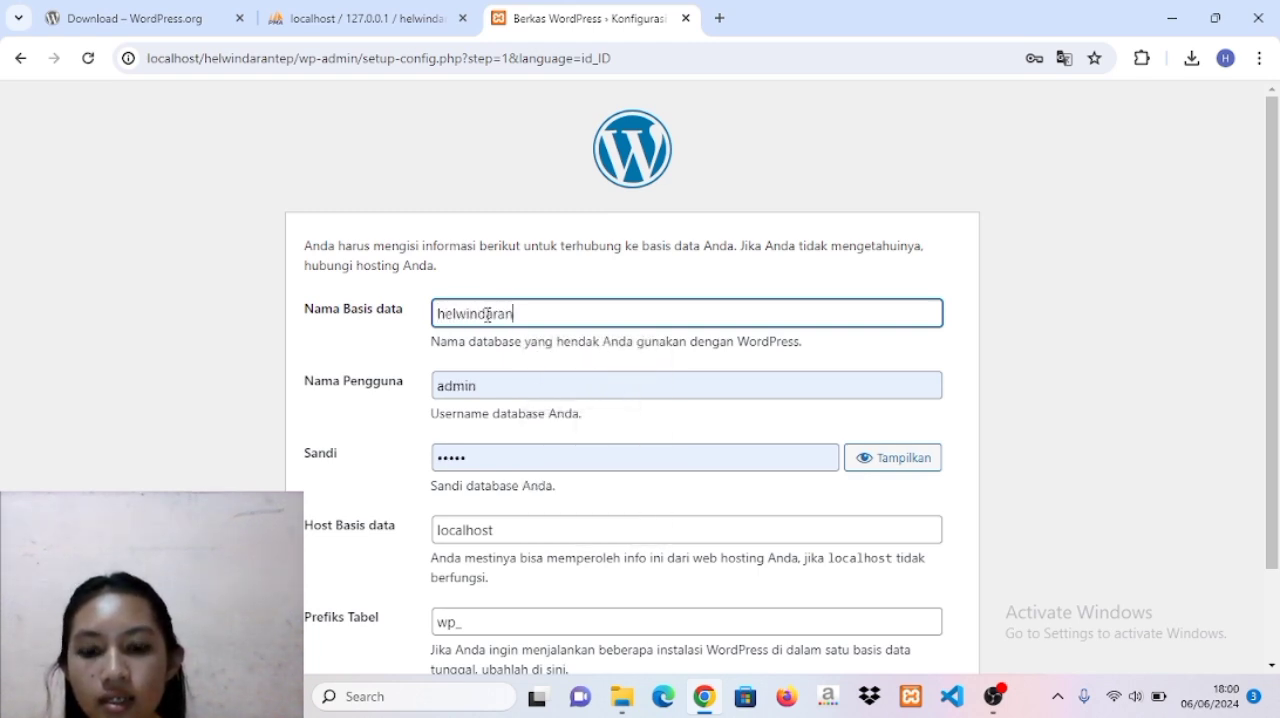
pyautogui.doubleClick(511, 382)
pyautogui.press('BackSpace')
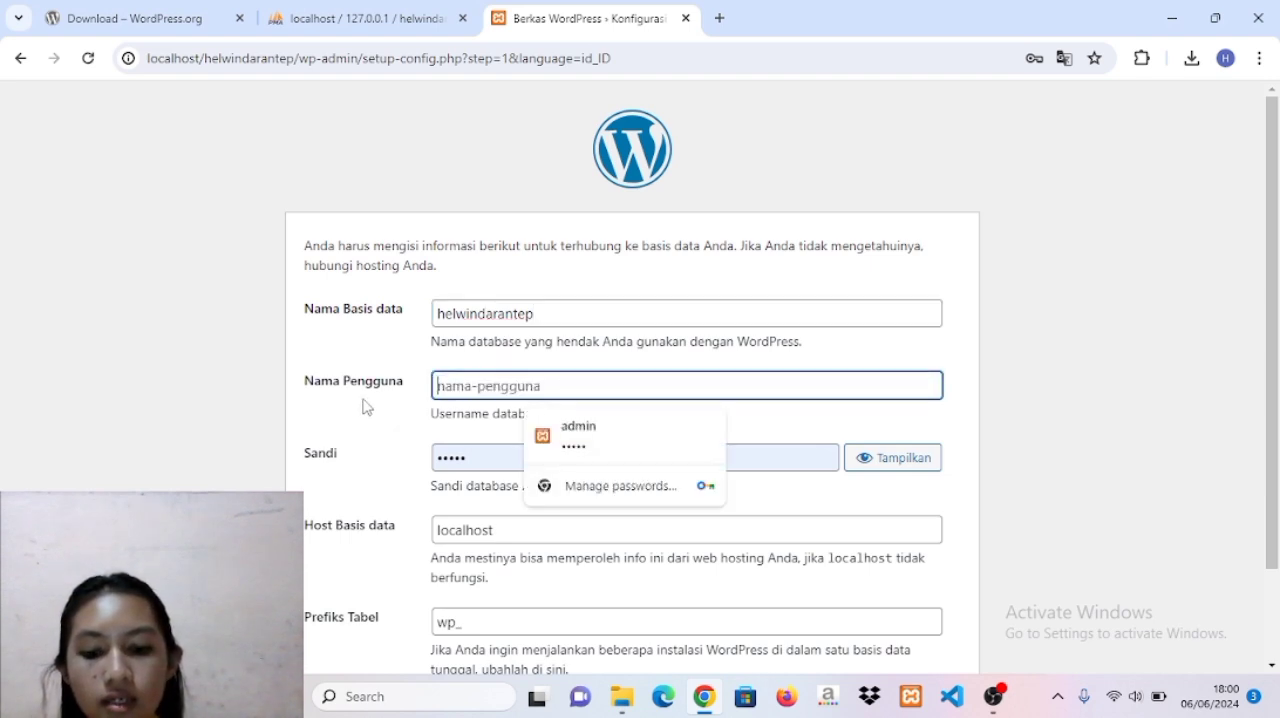
pyautogui.write('root')
# Clear the database password, submit the connection details and start the WordPress installation.
pyautogui.moveTo(492, 461); pyautogui.dragTo(429, 463)
pyautogui.press('BackSpace')
pyautogui.scroll(-2, 427, 461)
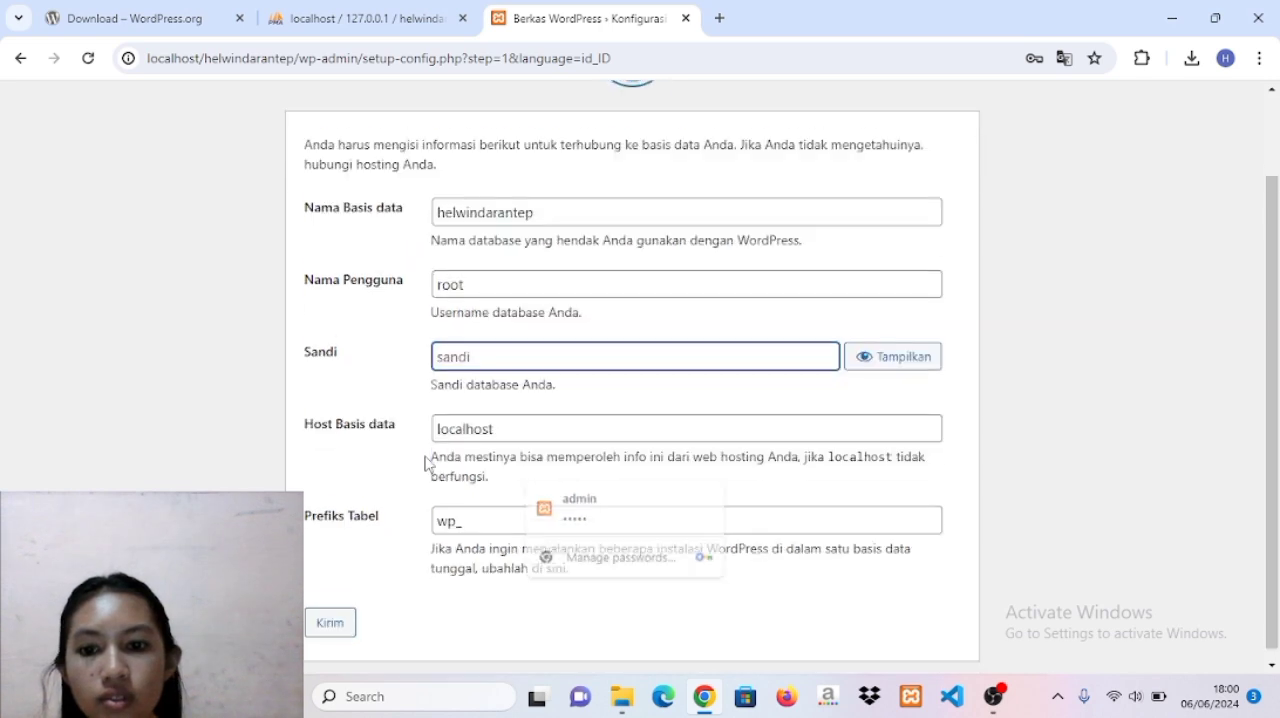
pyautogui.click(333, 611)
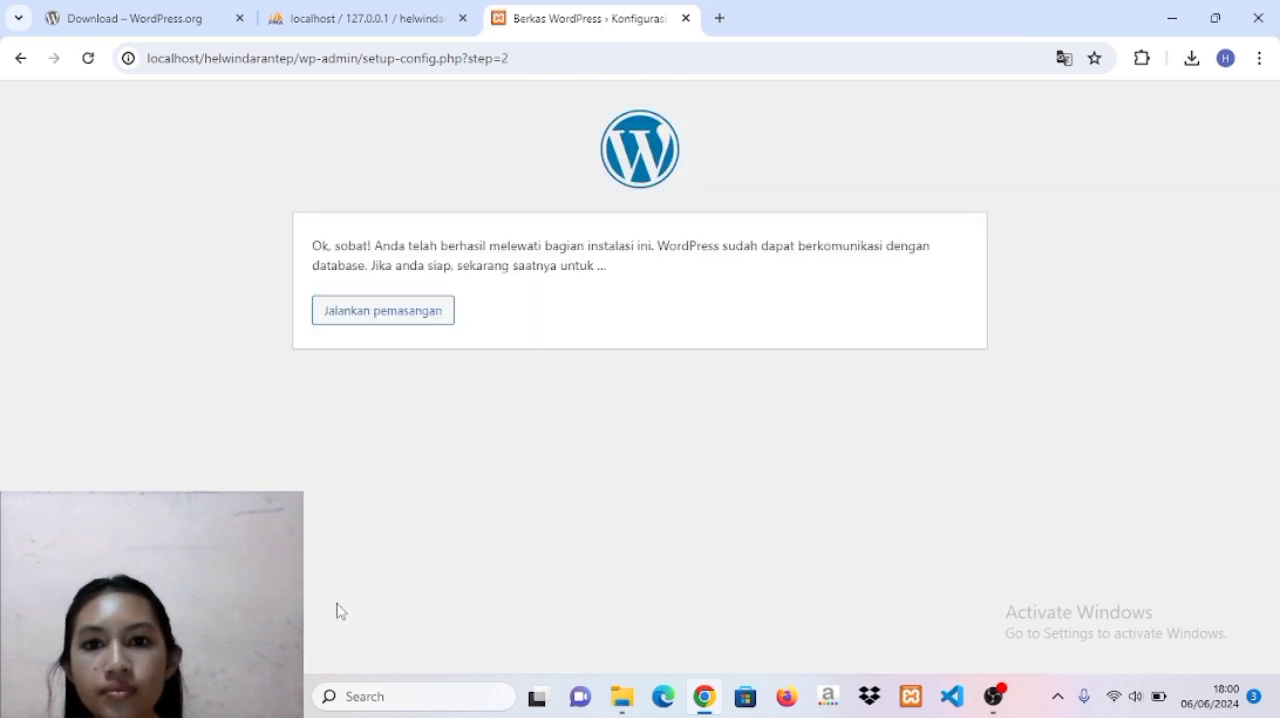
pyautogui.click(394, 317)
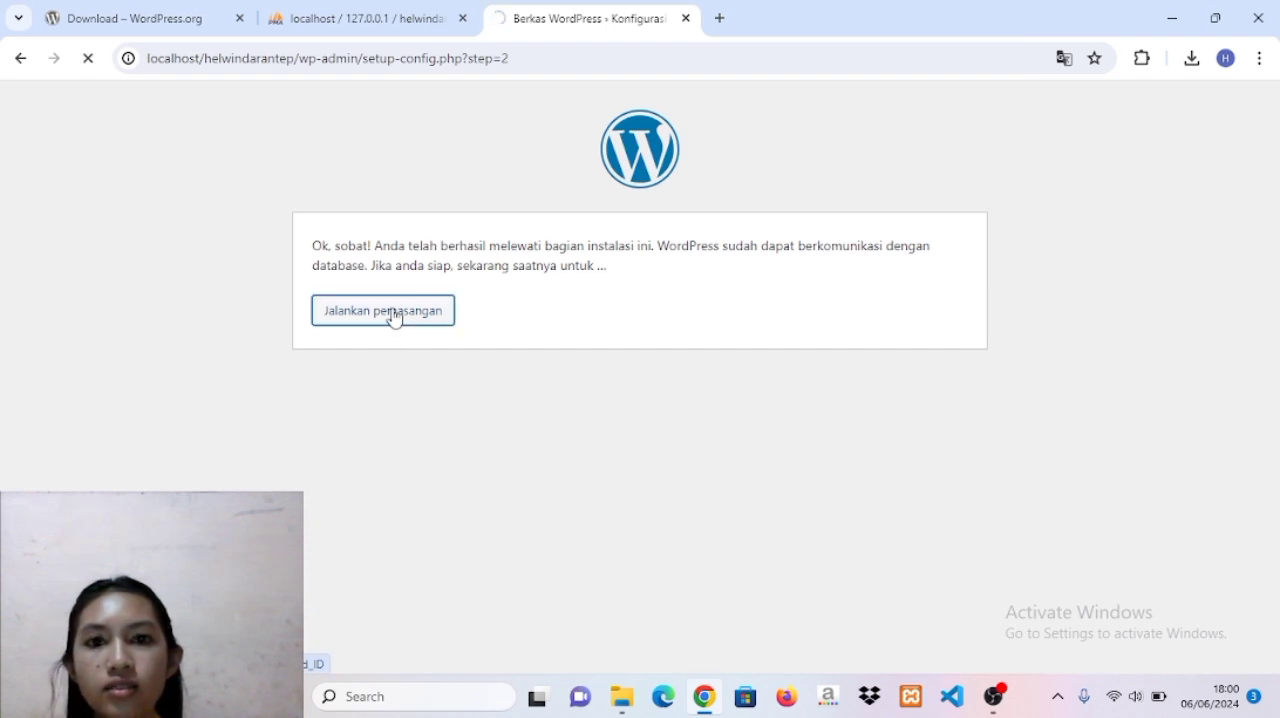
# Set the site title to Teknologi Baru and the administrator username to admin.
pyautogui.scroll(-3, 572, 440)
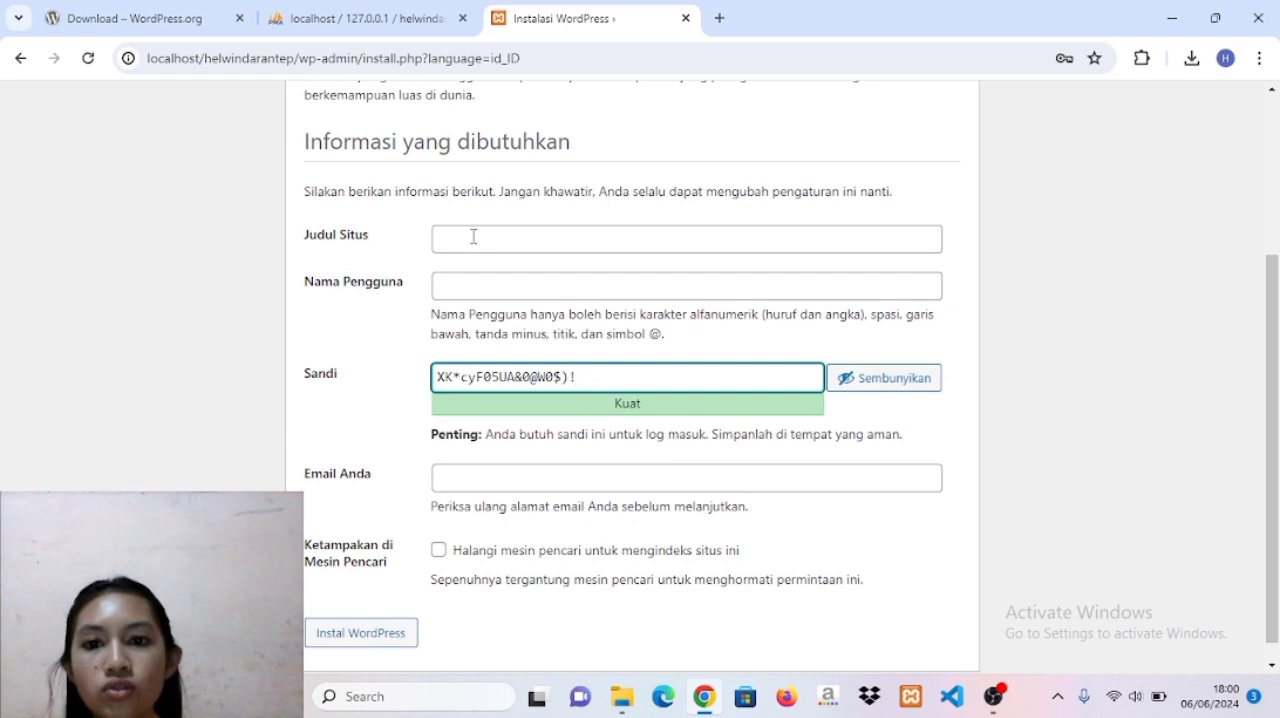
pyautogui.click(473, 236)
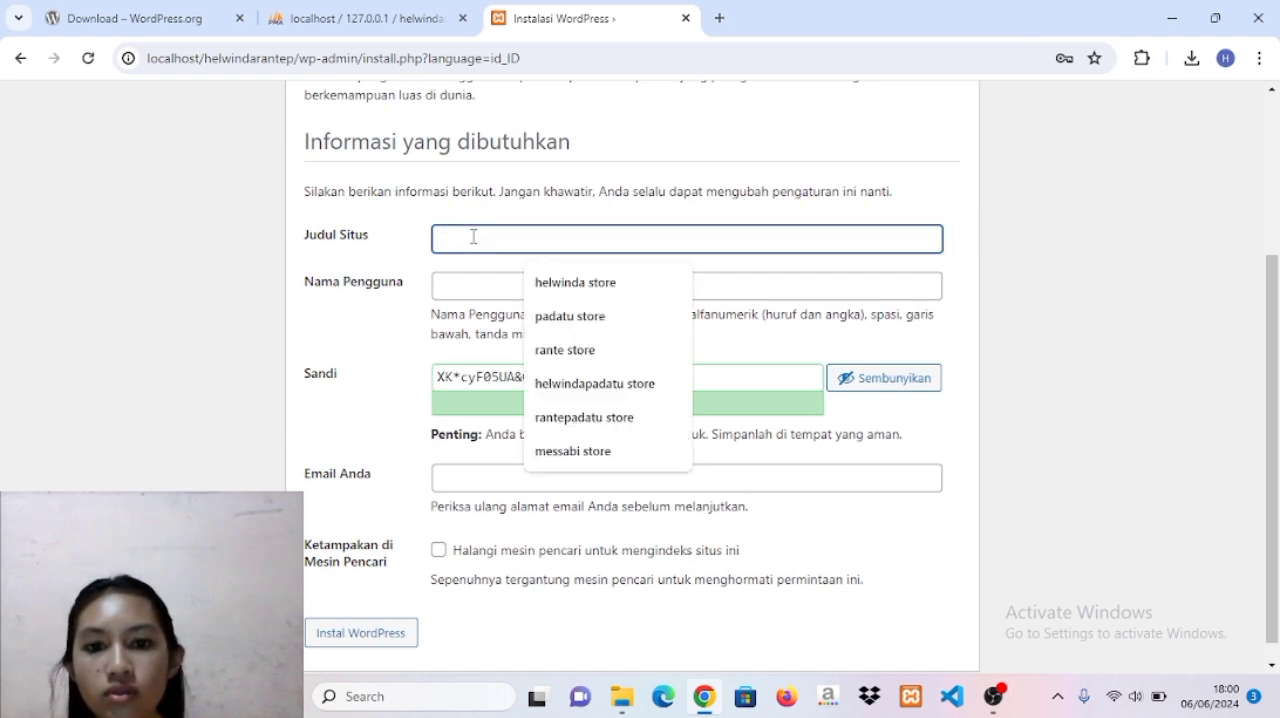
pyautogui.write('Teknologi Baru')
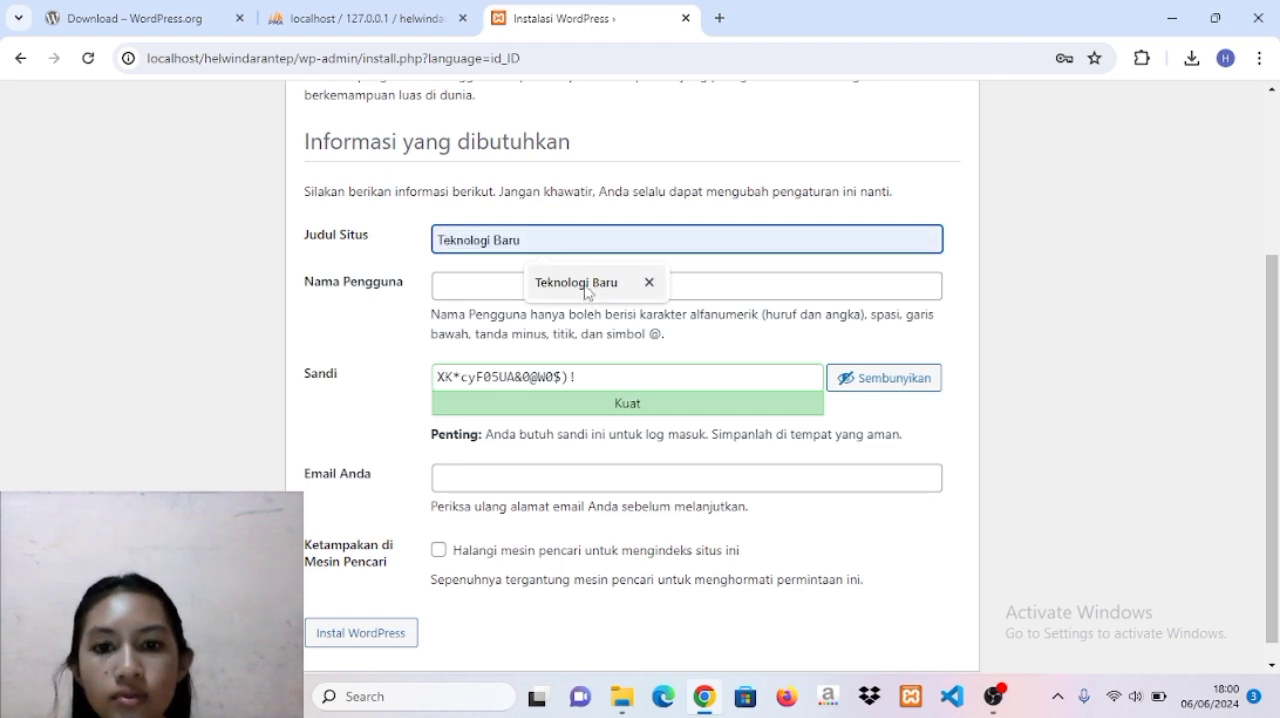
pyautogui.click(586, 284)
pyautogui.click(506, 287)
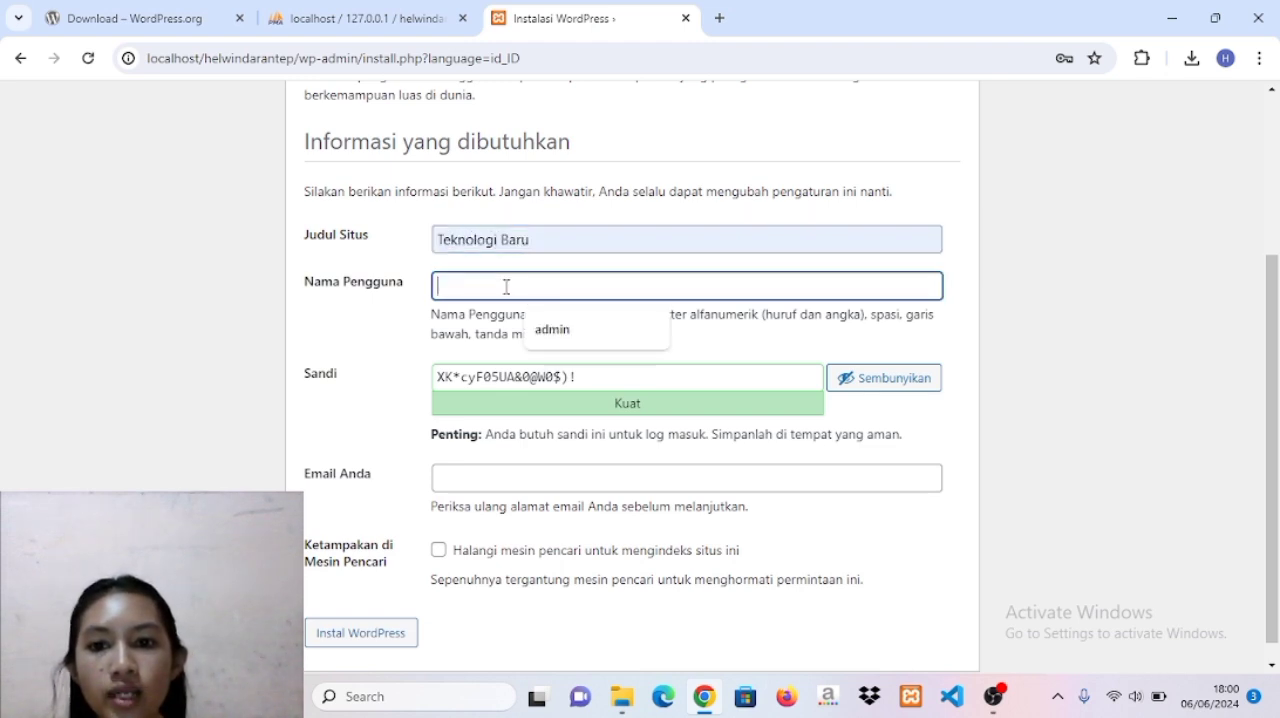
pyautogui.write('ADMIN')
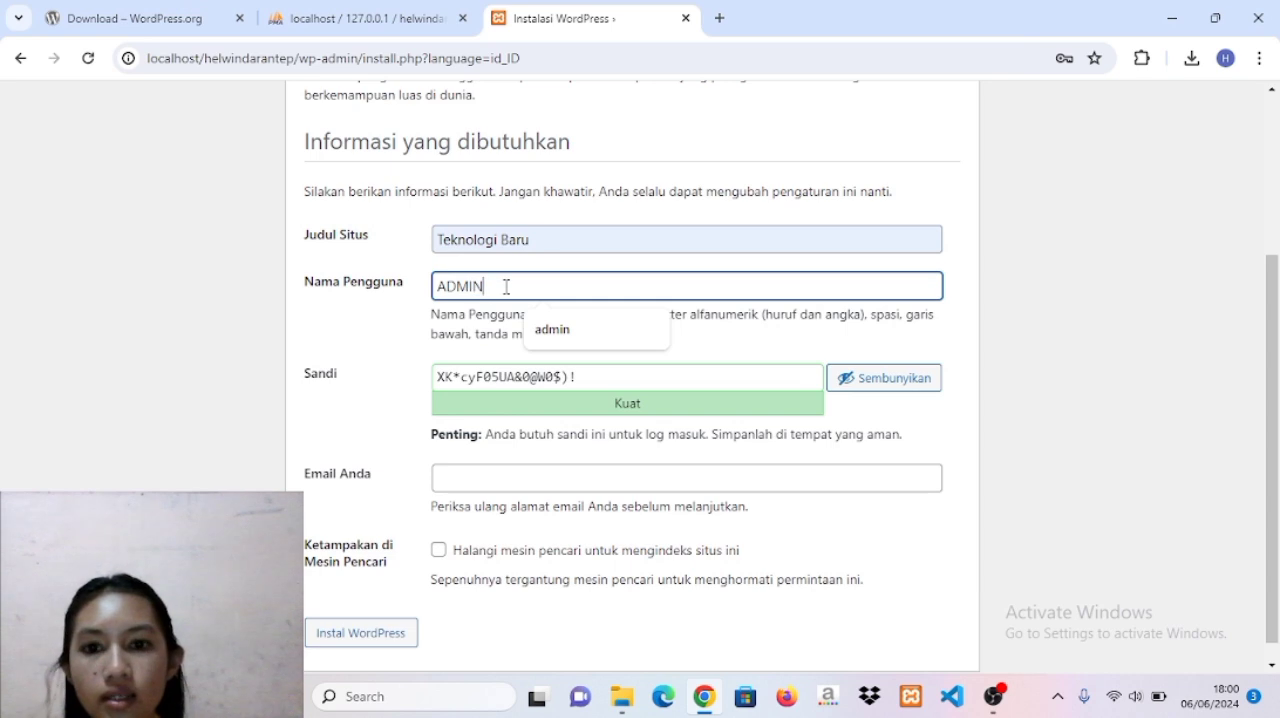
pyautogui.click(552, 329)
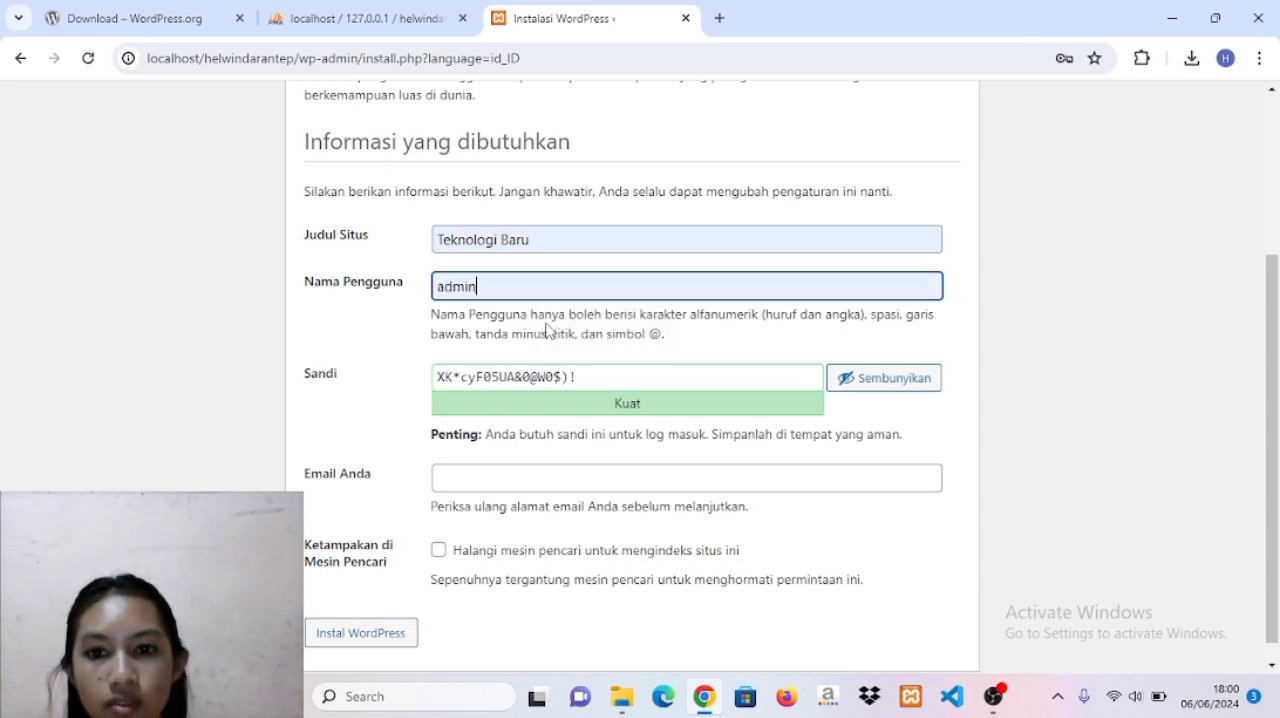
# Replace the generated administrator password with an own password and allow the use of a weak password.
pyautogui.moveTo(580, 377); pyautogui.dragTo(440, 380)
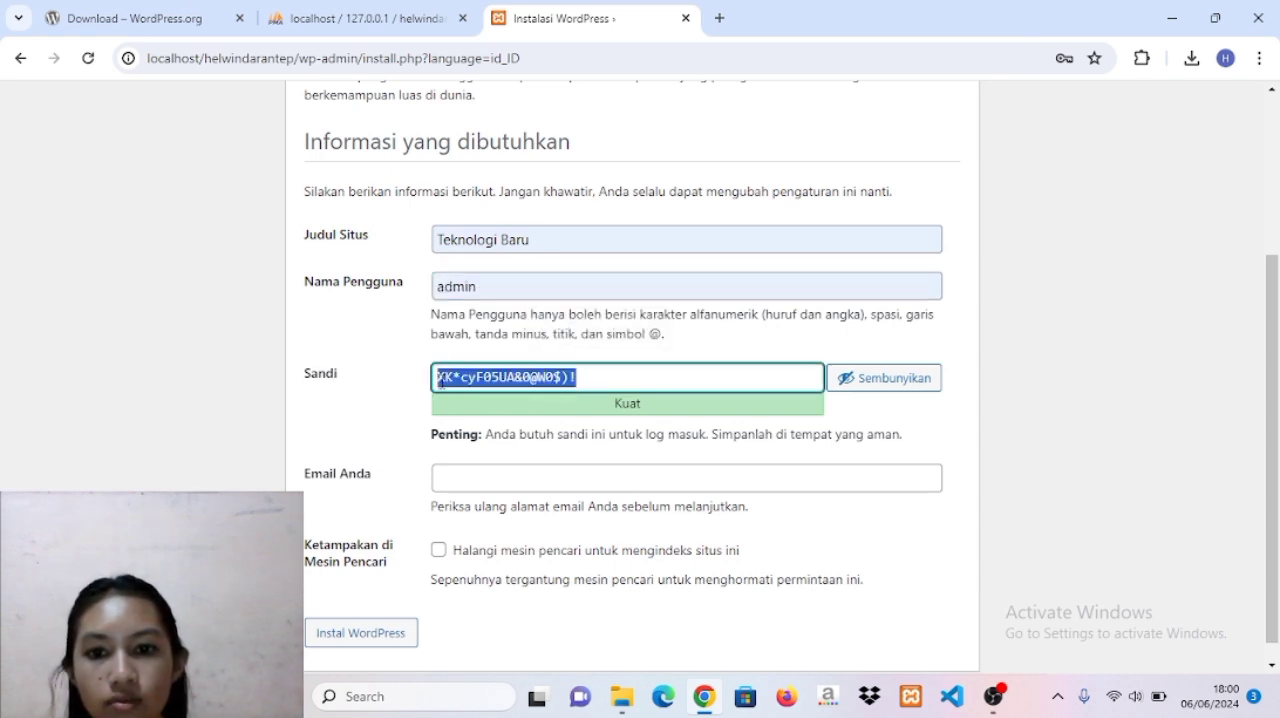
pyautogui.press('BackSpace')
pyautogui.press('capslock')
pyautogui.write('a')
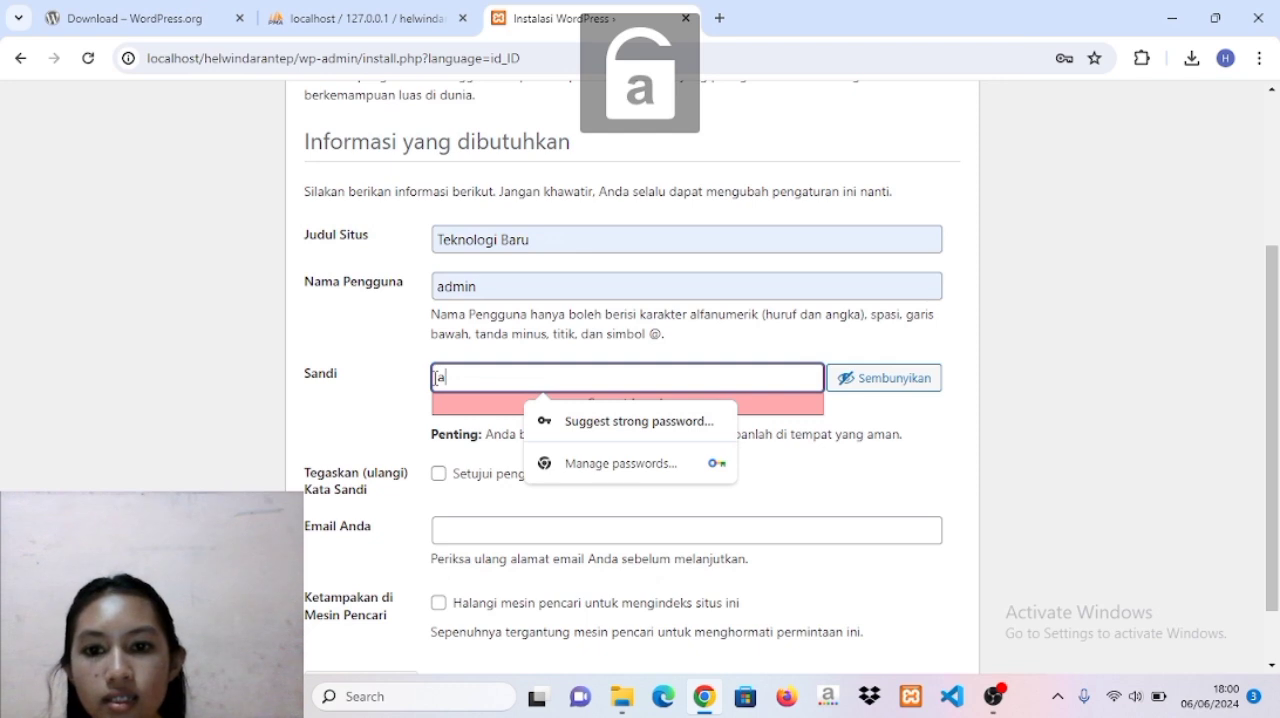
pyautogui.write('dmi')
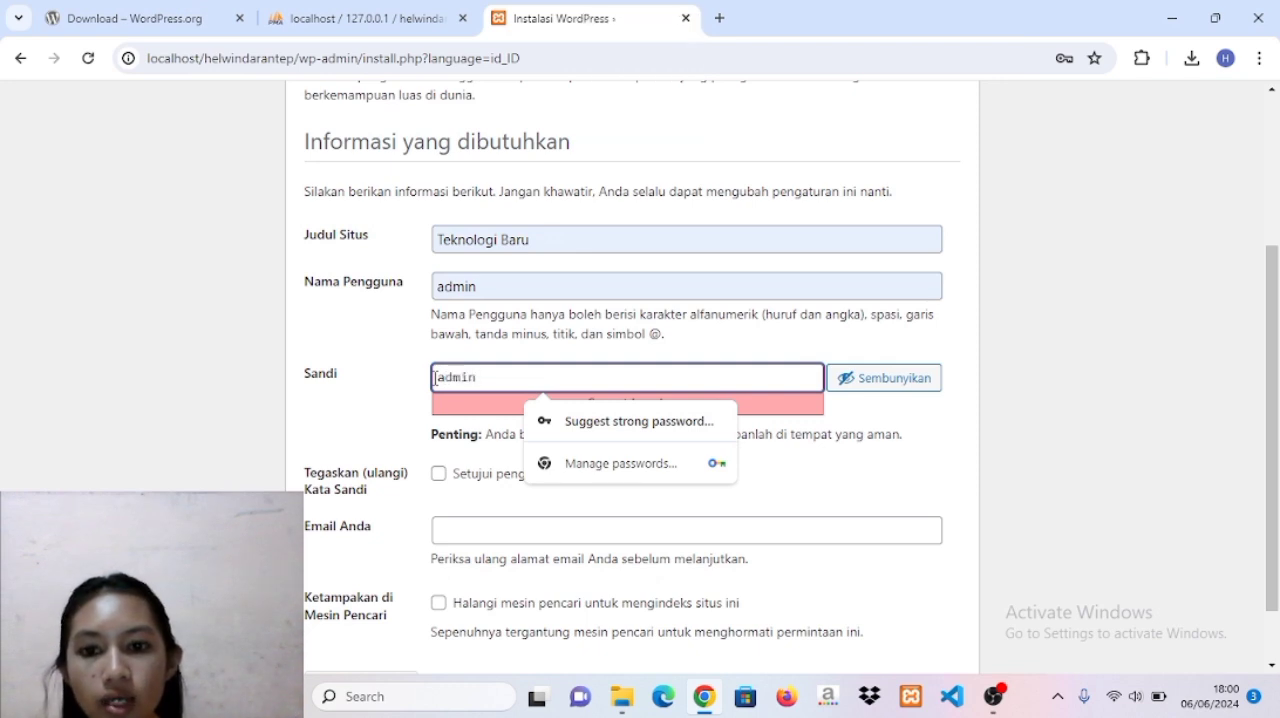
pyautogui.write('n')
pyautogui.scroll(-1, 435, 378)
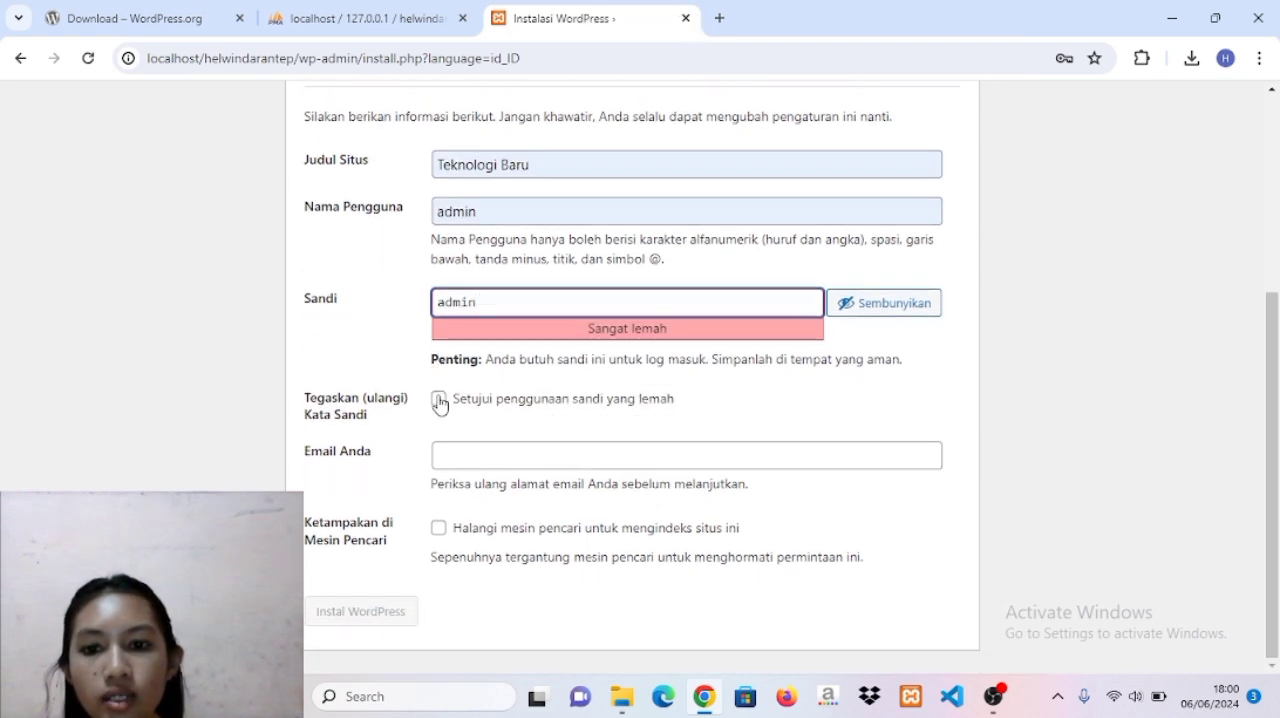
pyautogui.click(439, 400)
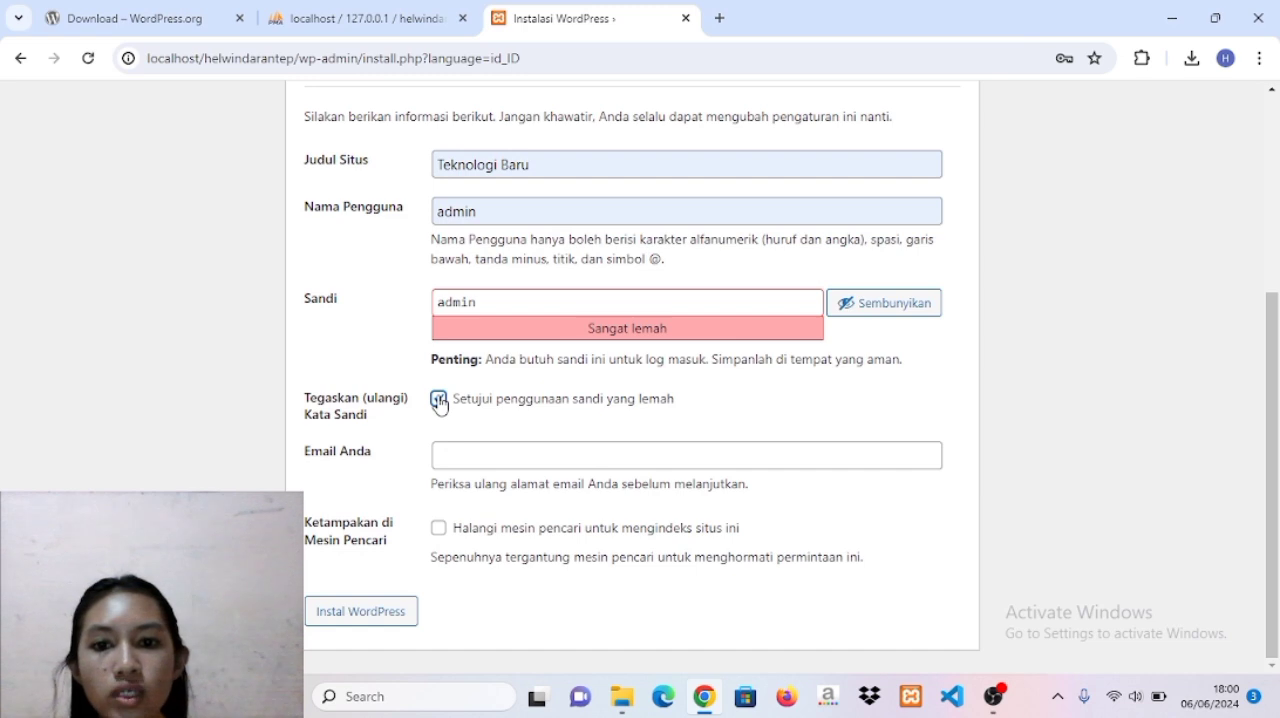
# Fill in the administrator's email address and install WordPress.
pyautogui.click(450, 455)
pyautogui.click(567, 500)
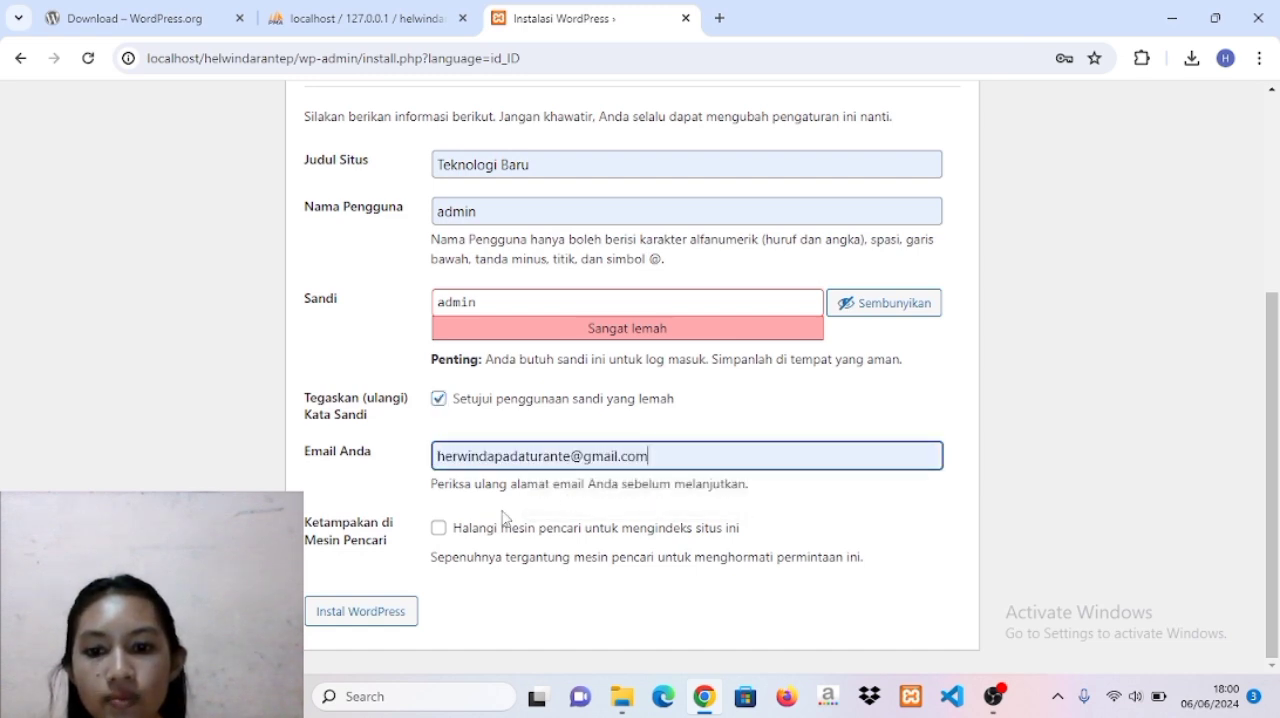
pyautogui.click(372, 614)
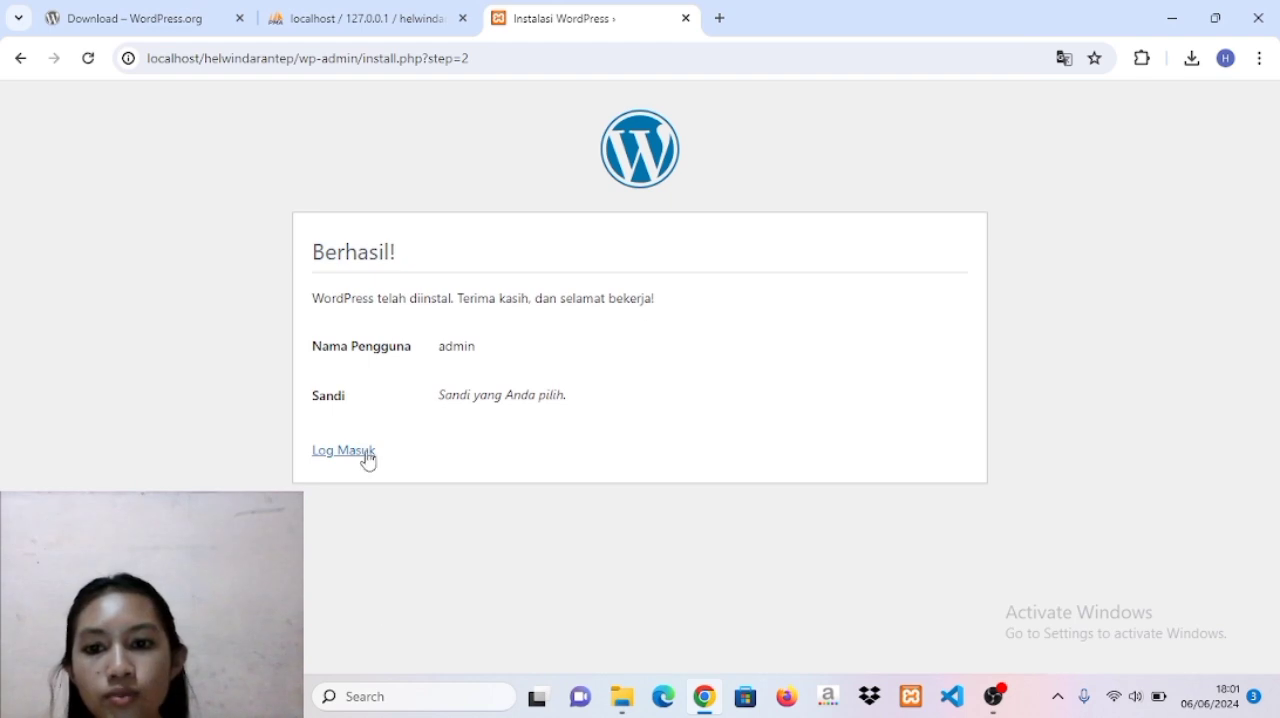
# Log in to the new site's dashboard as admin with the prefilled credentials, showing the password before submitting.
pyautogui.click(362, 457)
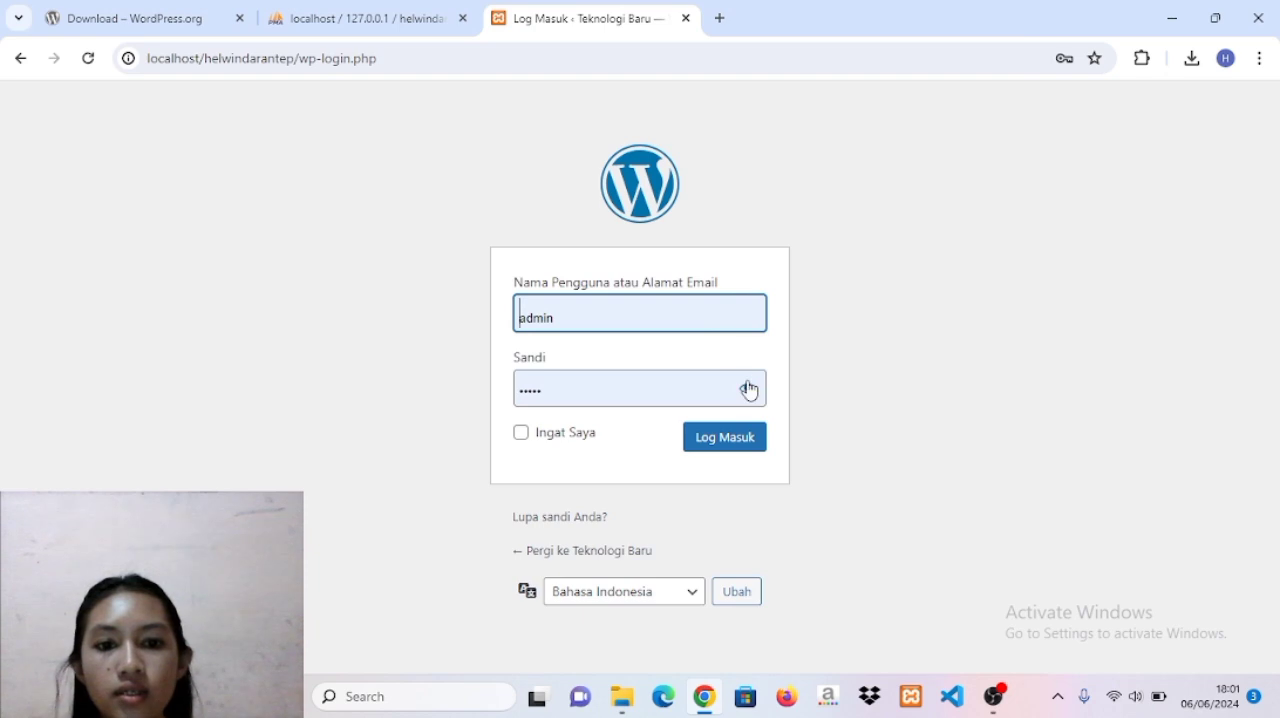
pyautogui.click(749, 389)
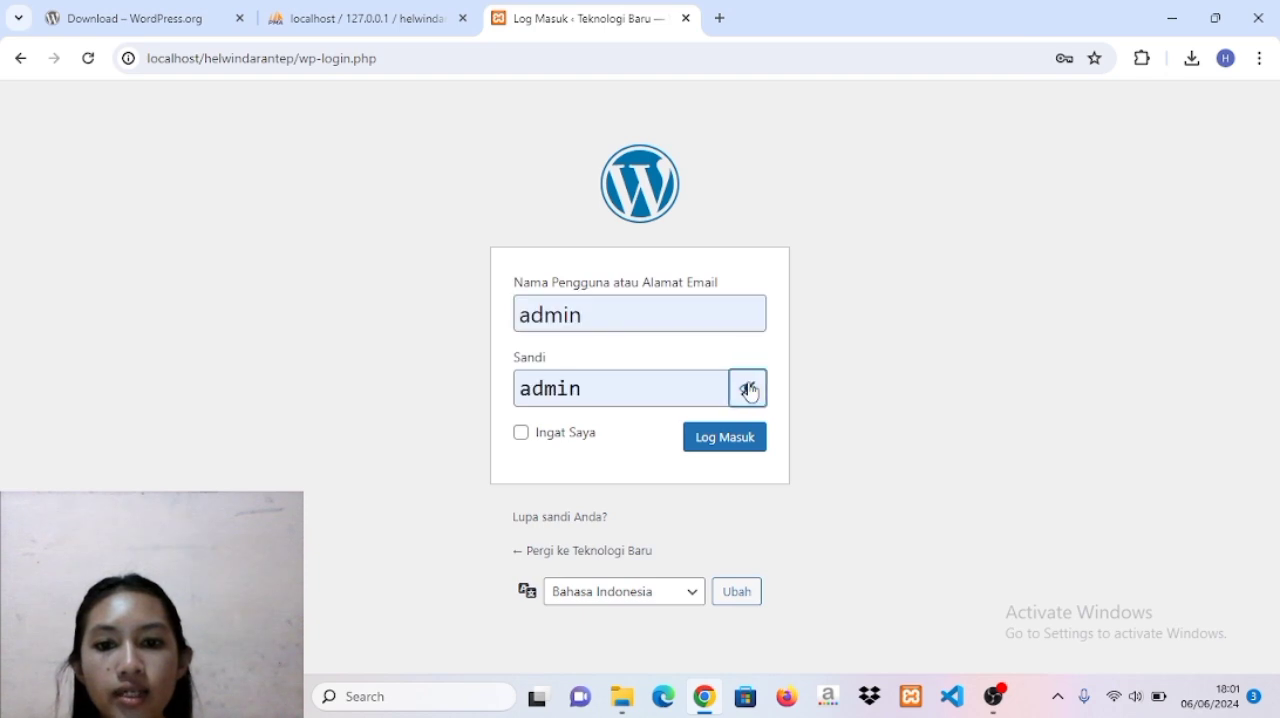
pyautogui.click(742, 444)
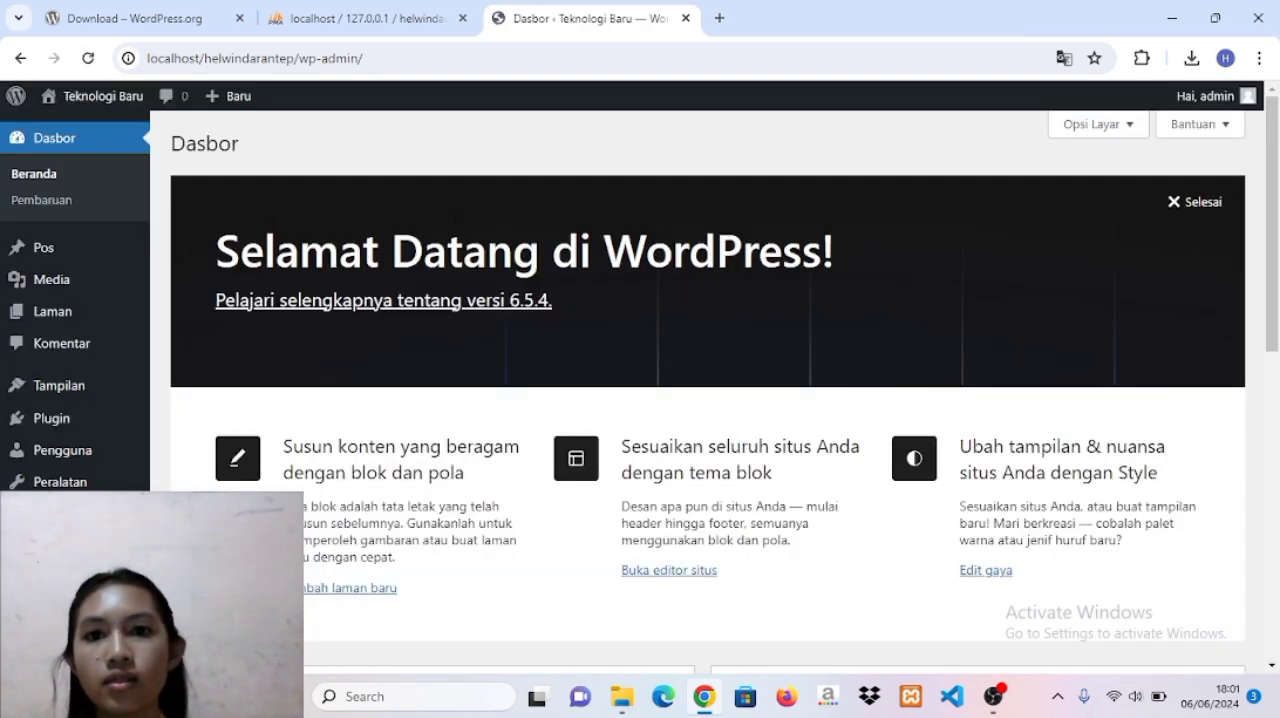
pyautogui.click(805, 322)
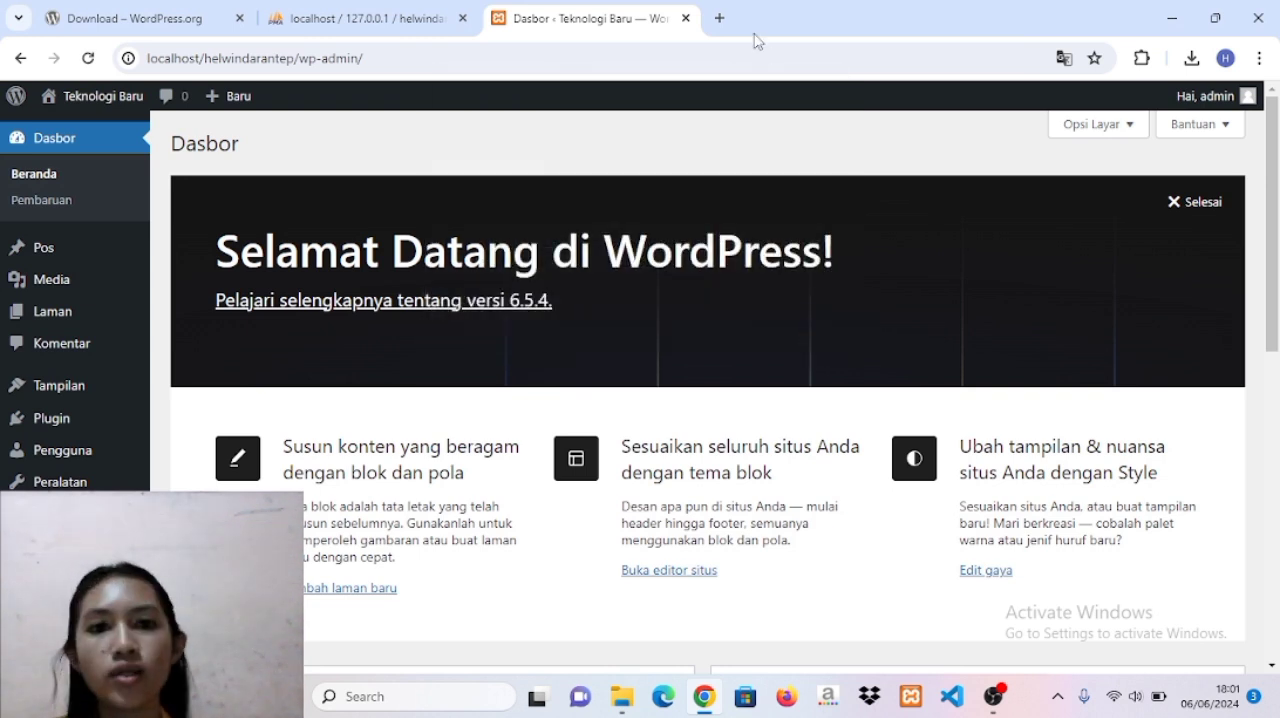
# Open the site's front page in a new browser tab at localhost/ followed by the renamed folder's name and look it over.
pyautogui.click(719, 18)
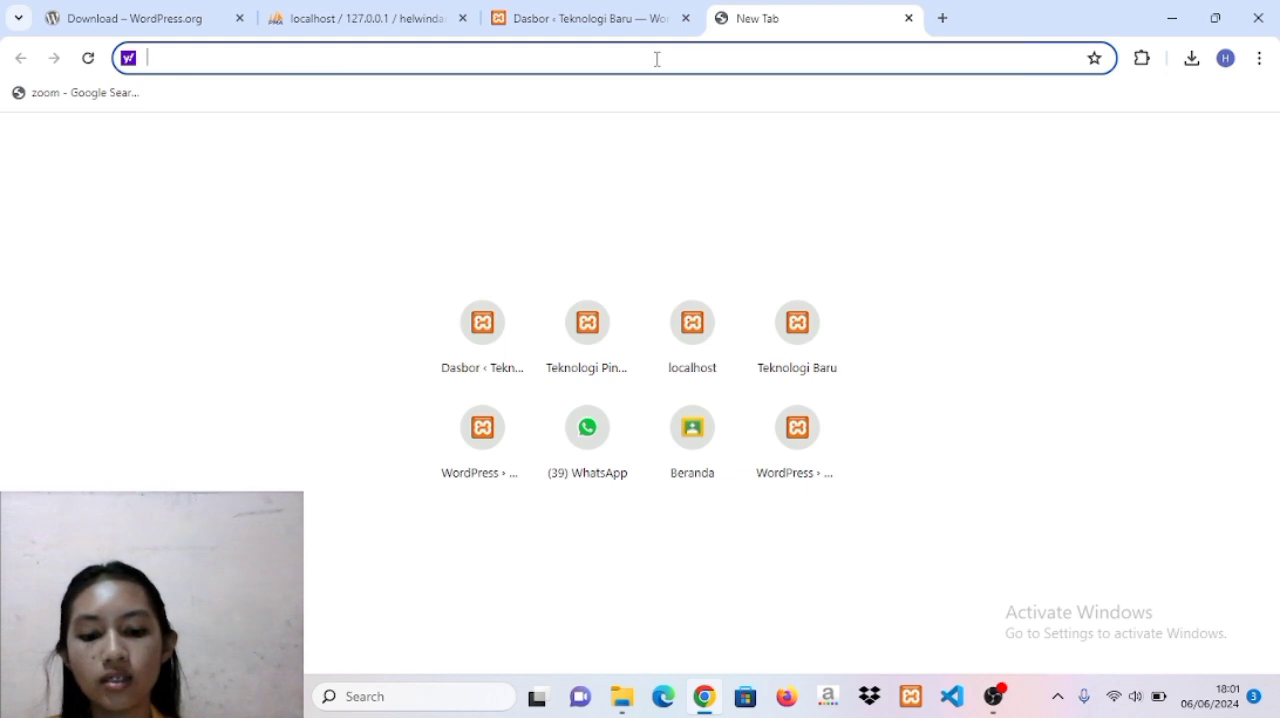
pyautogui.write('localhost')
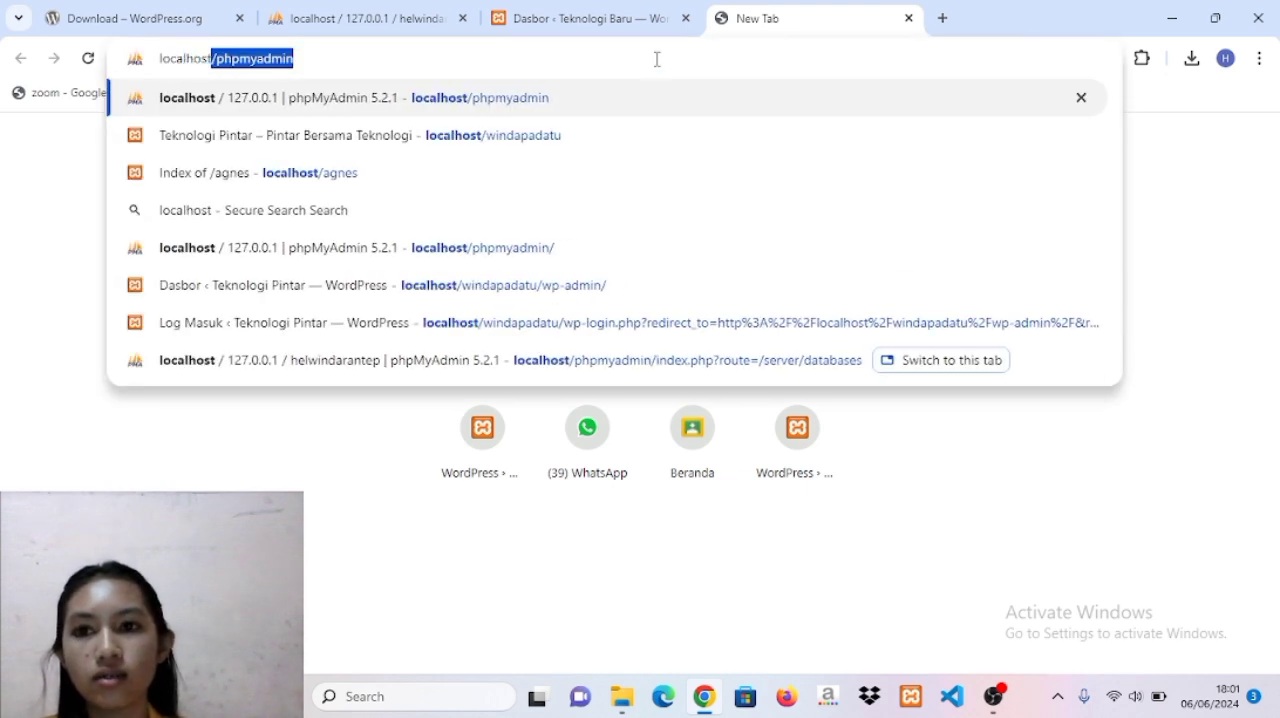
pyautogui.write('/')
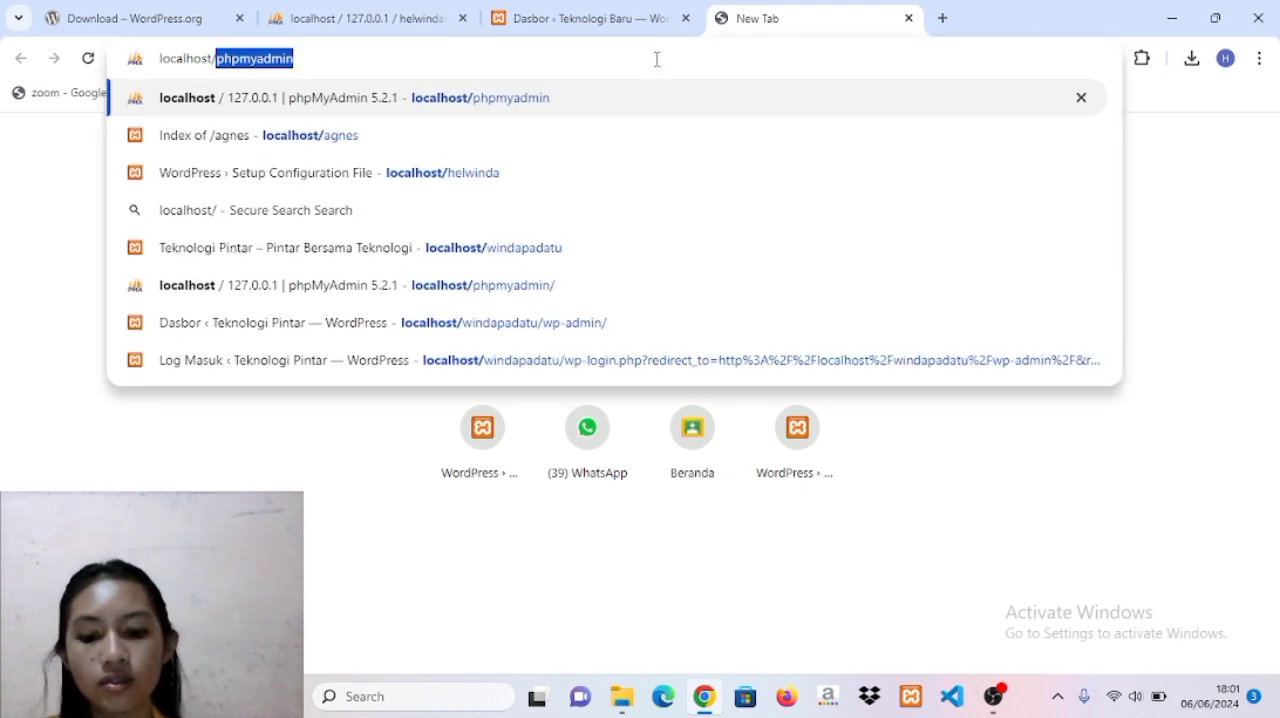
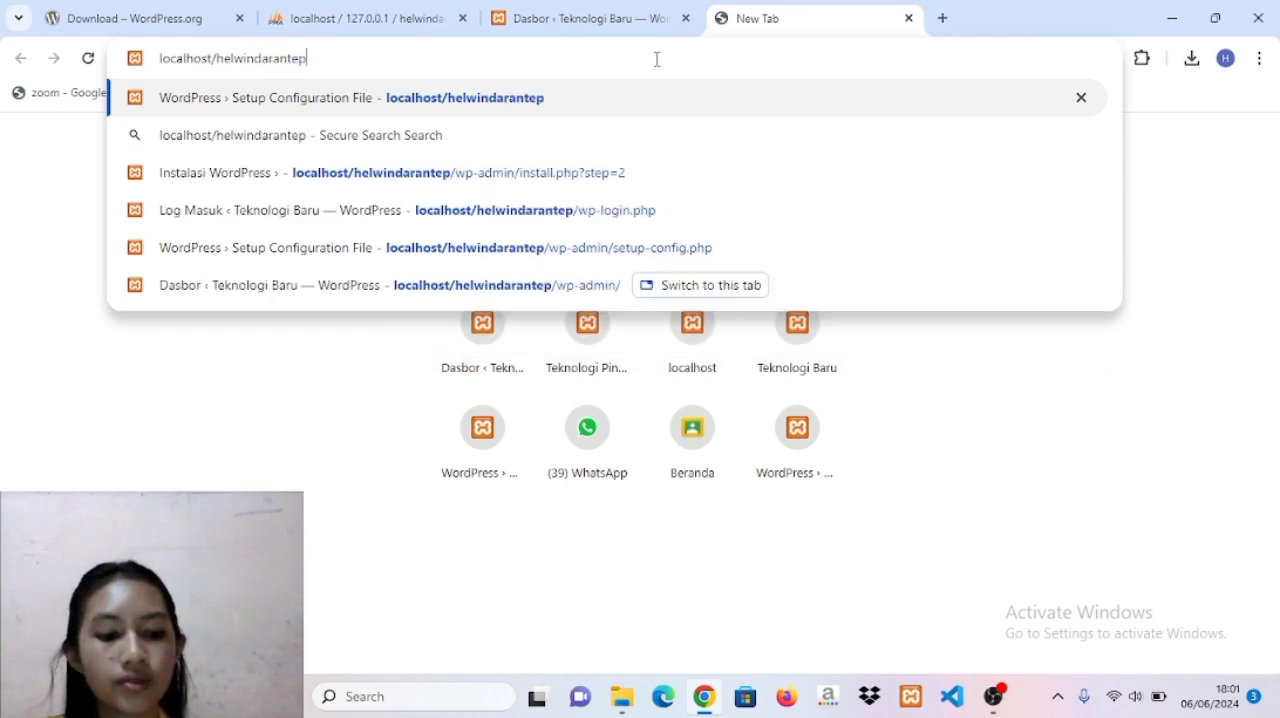
pyautogui.press('Return')
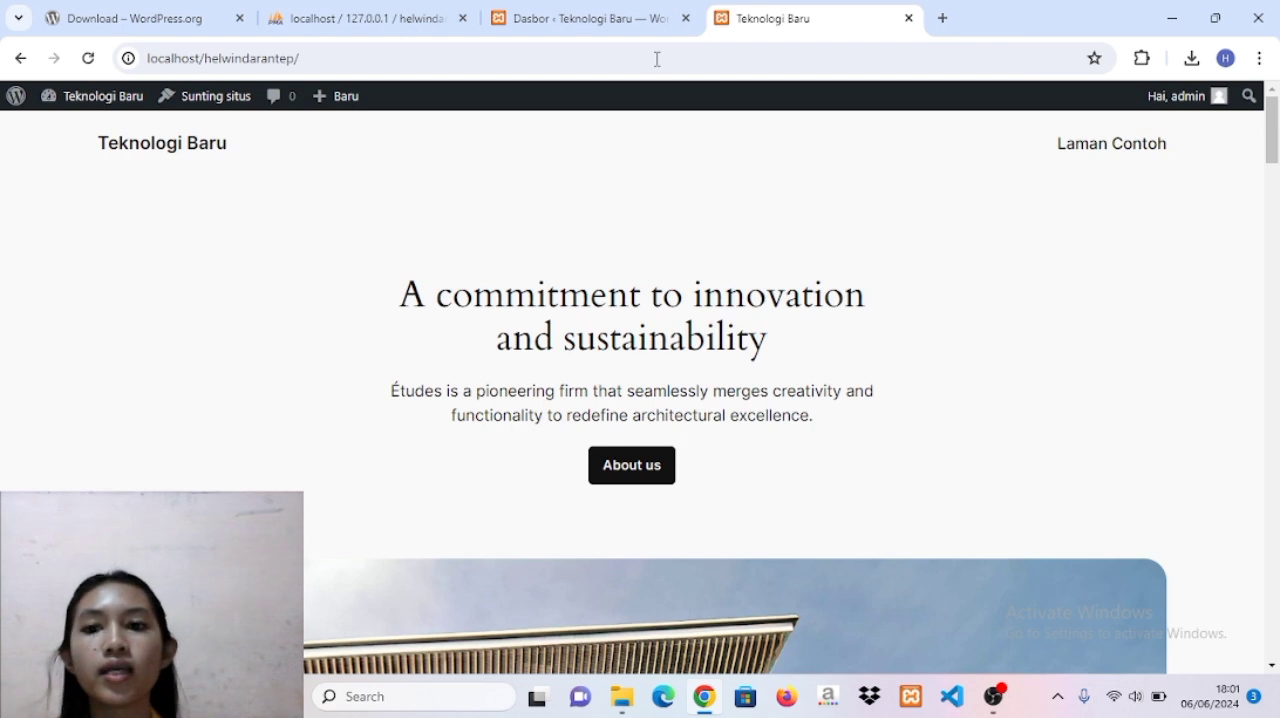
pyautogui.scroll(-6, 678, 279)
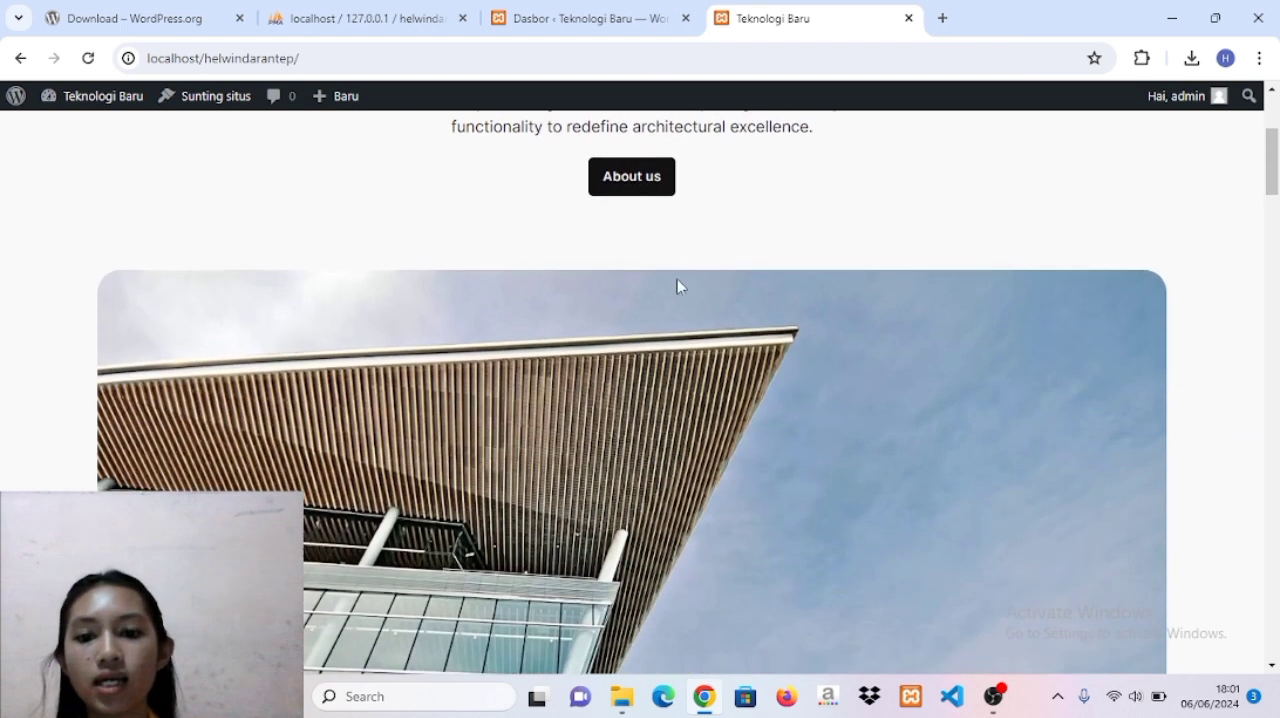
pyautogui.scroll(4, 679, 285)
pyautogui.scroll(2, 677, 285)
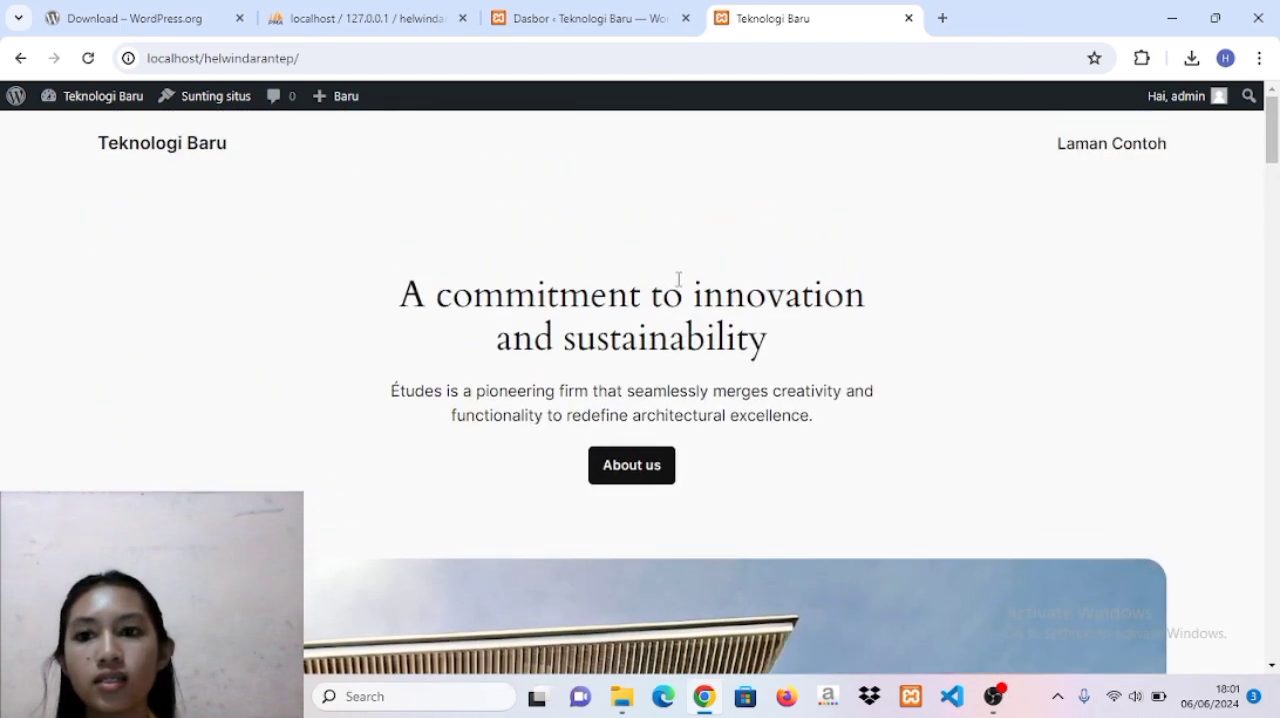
# Return to the dashboard and set the site slogan to Pintar Bersama Teknologi in the general settings.
pyautogui.click(589, 22)
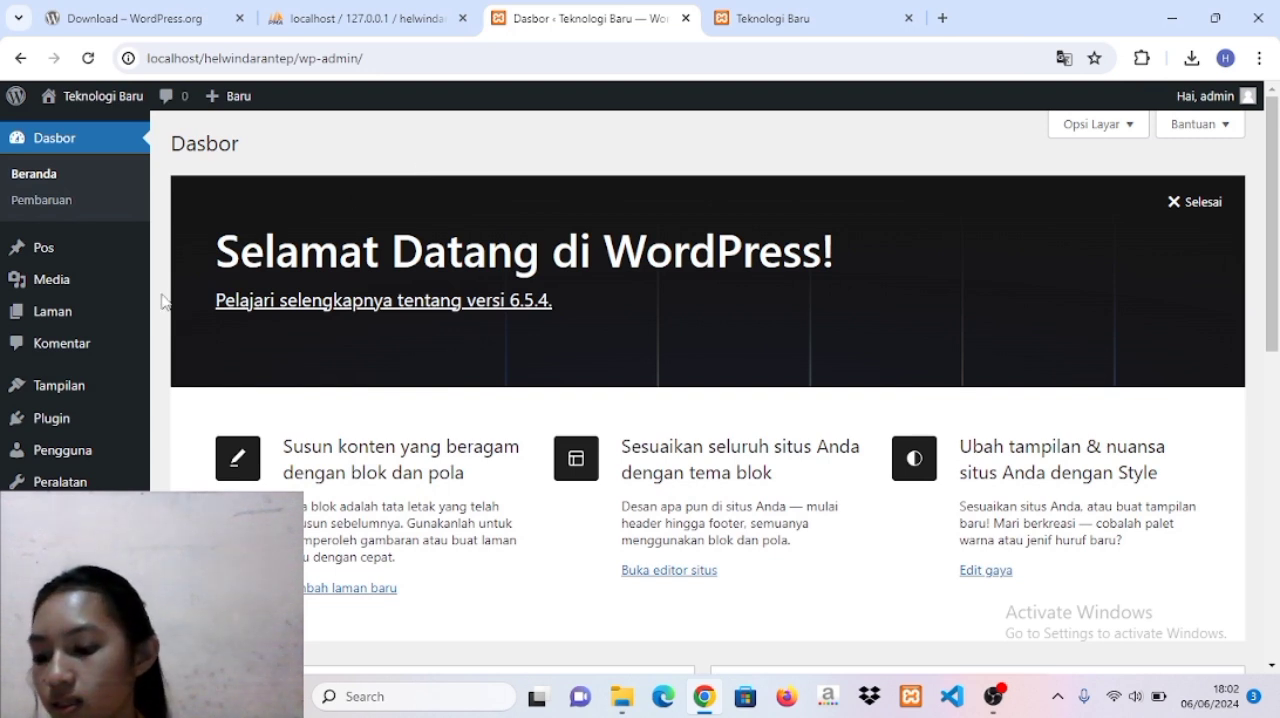
pyautogui.click(88, 513)
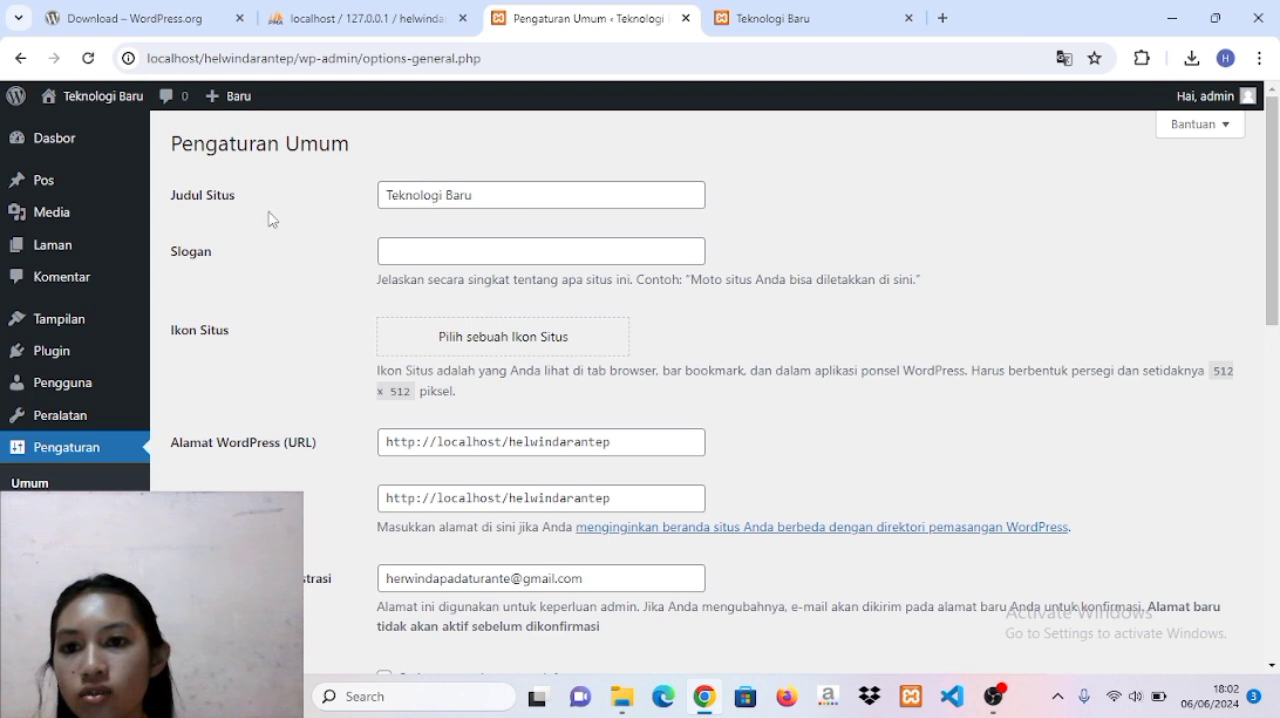
pyautogui.click(443, 247)
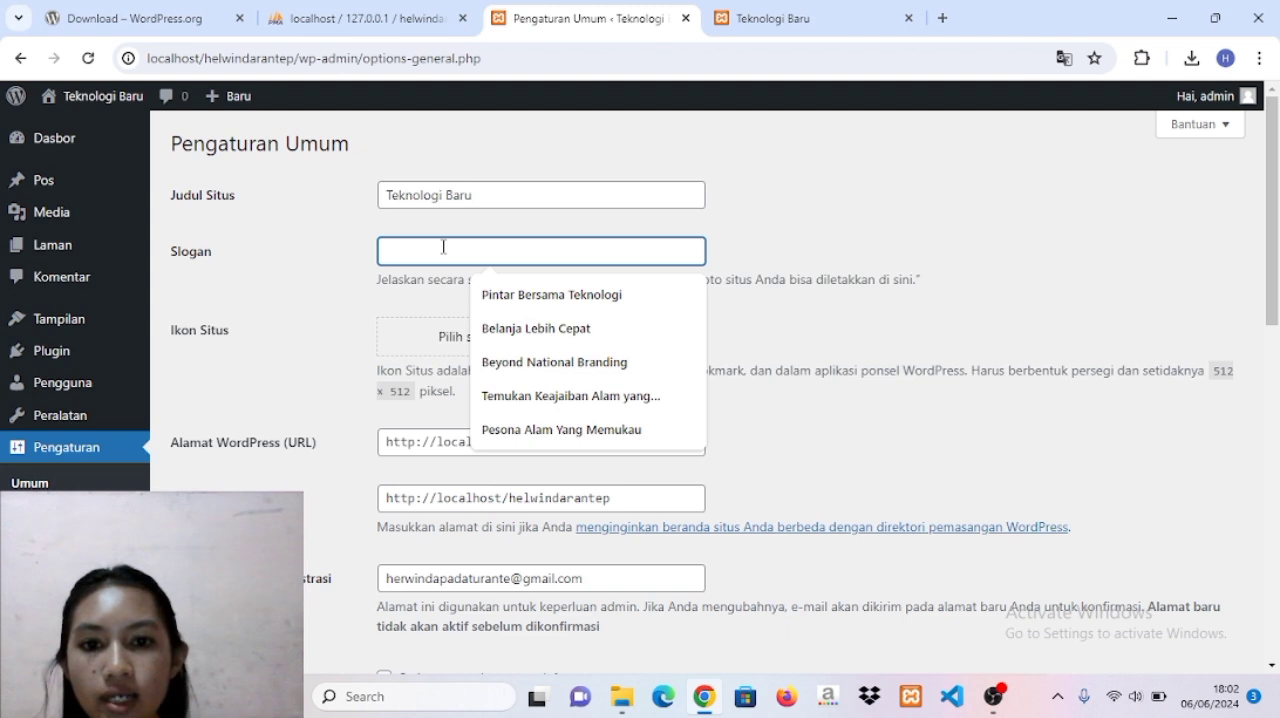
pyautogui.click(488, 294)
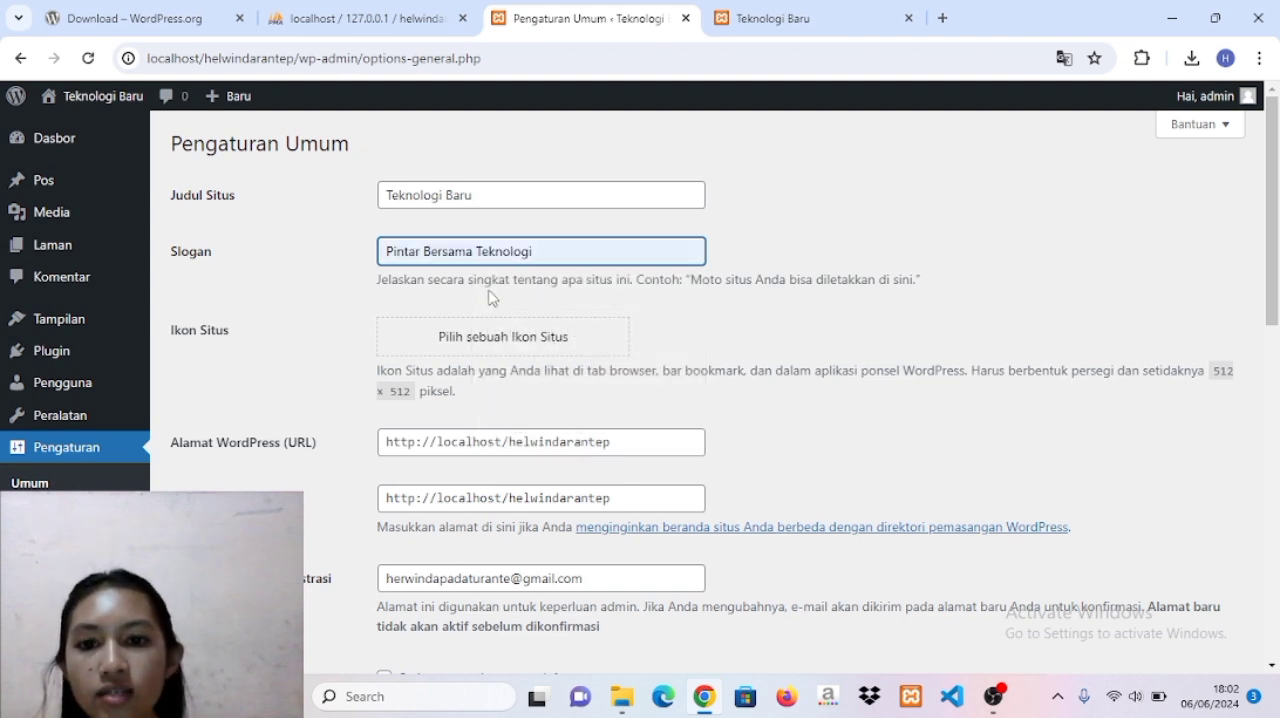
# Set the date format to Y-m-d and the time format to g:i A, saving the general settings.
pyautogui.scroll(-3, 490, 296)
pyautogui.scroll(-4, 490, 290)
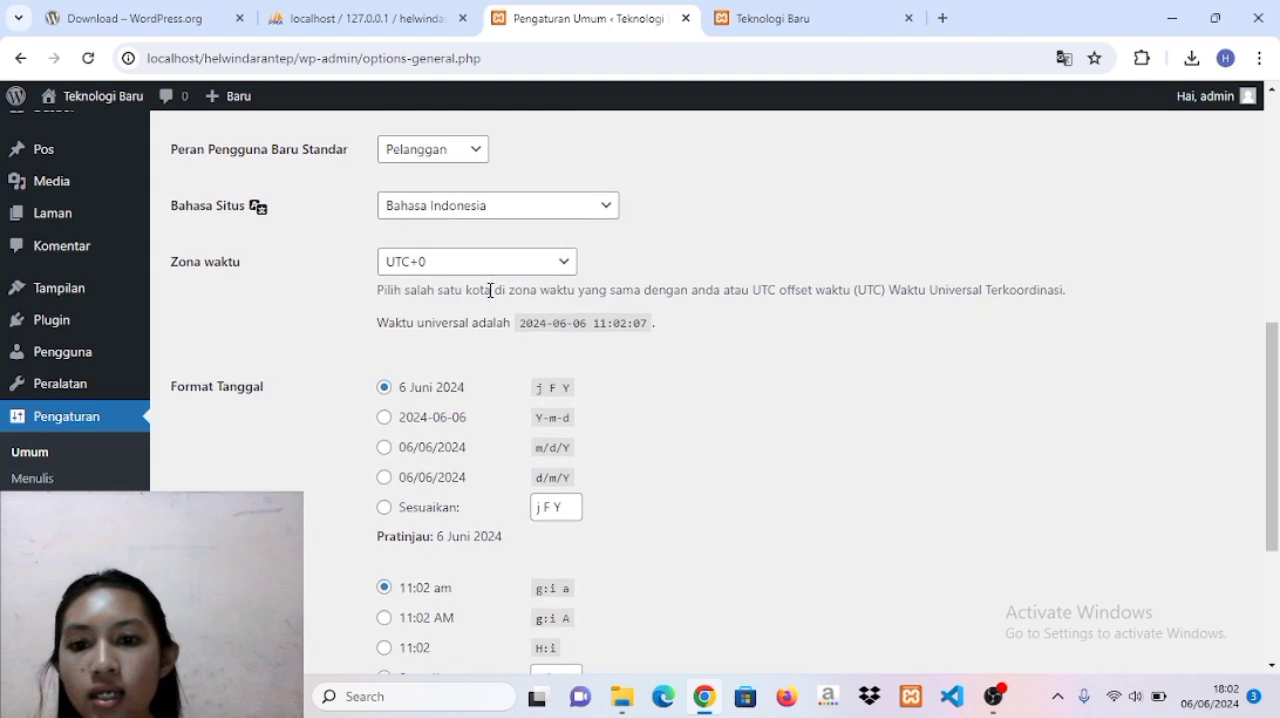
pyautogui.scroll(-1, 490, 290)
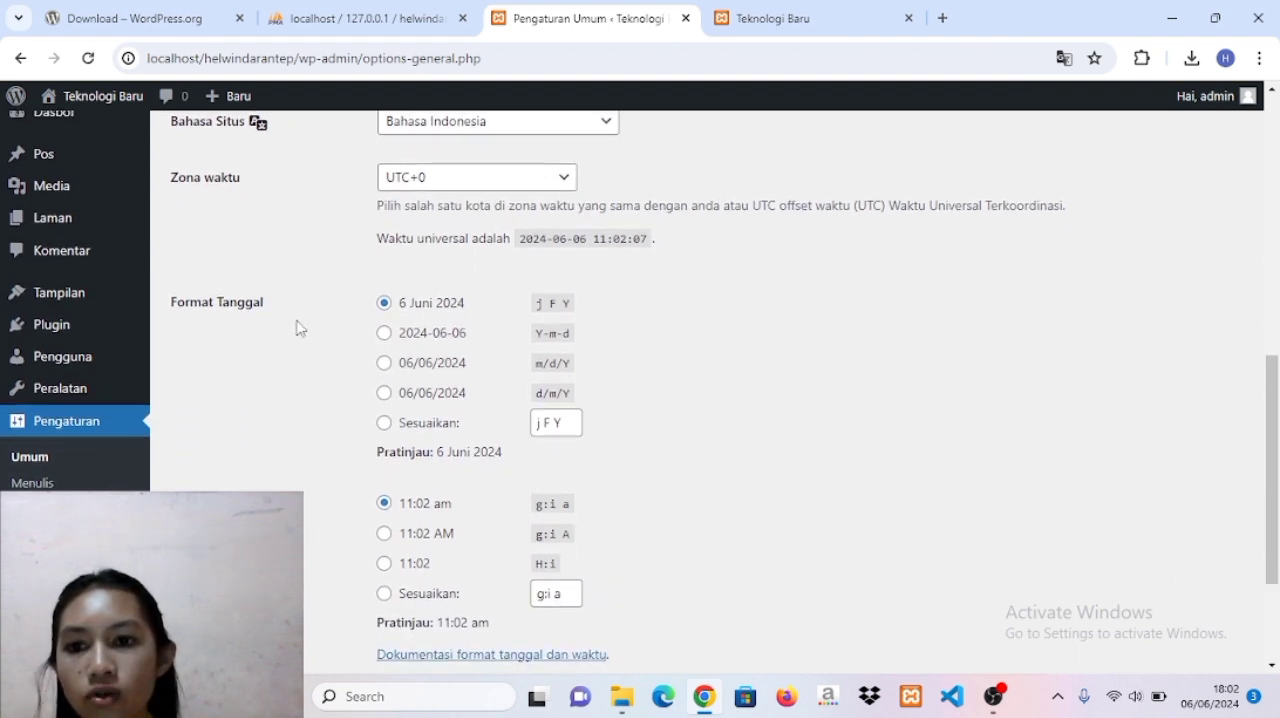
pyautogui.click(384, 334)
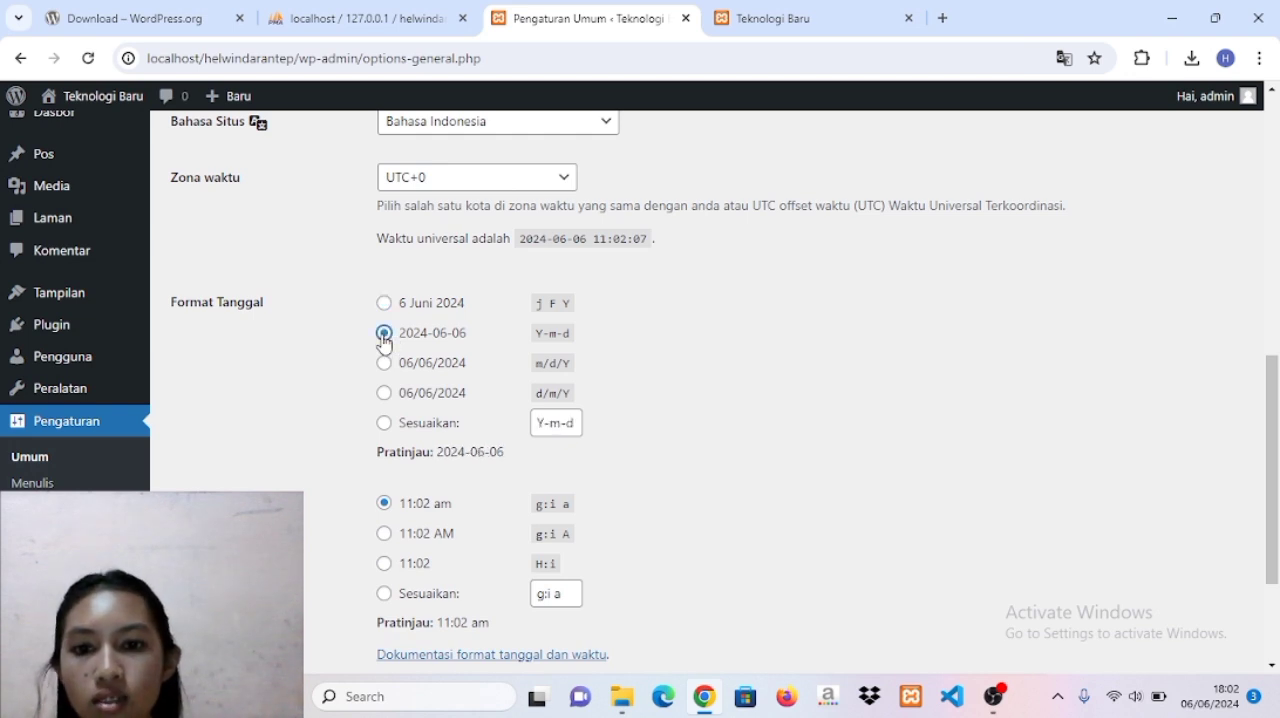
pyautogui.scroll(-1, 384, 340)
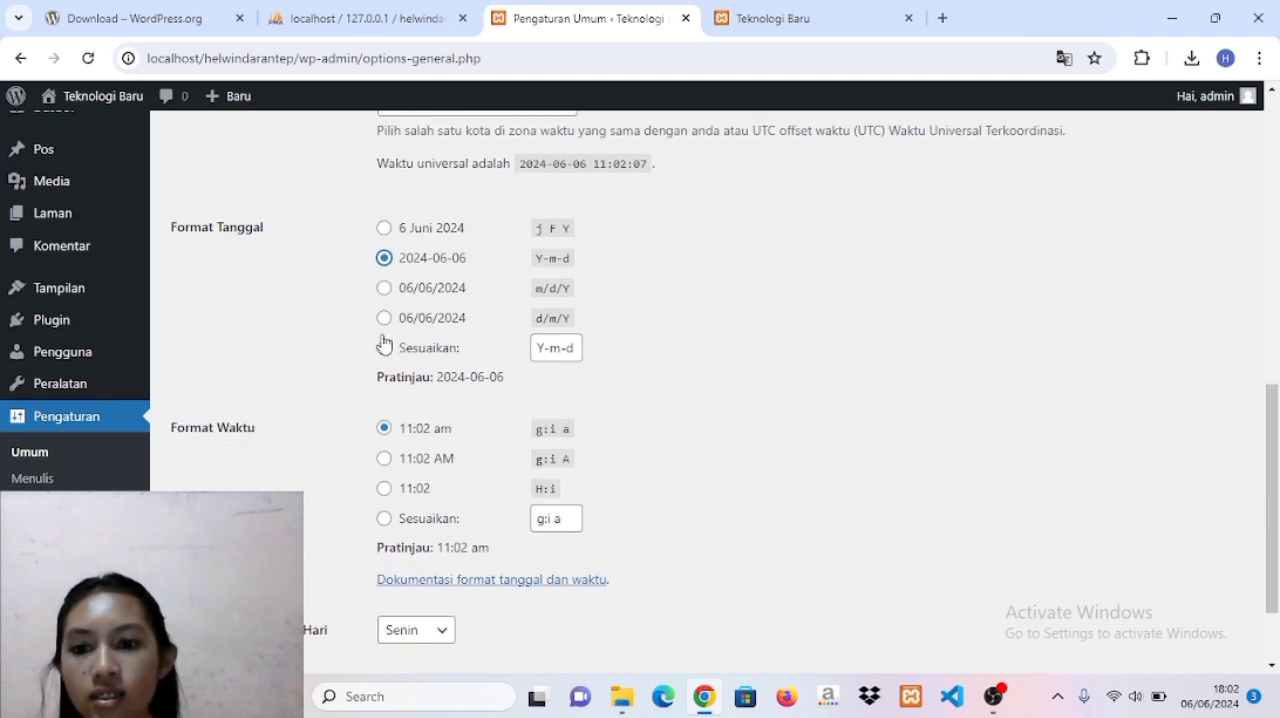
pyautogui.click(386, 460)
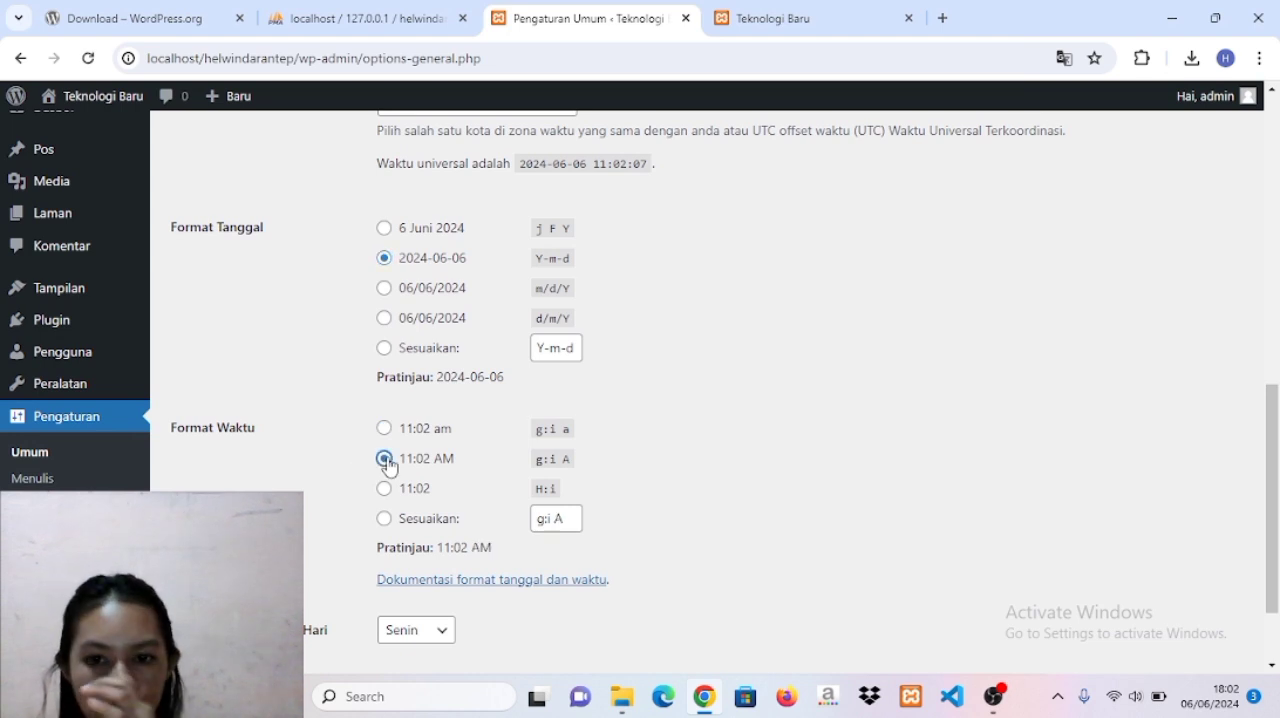
pyautogui.scroll(-1, 388, 465)
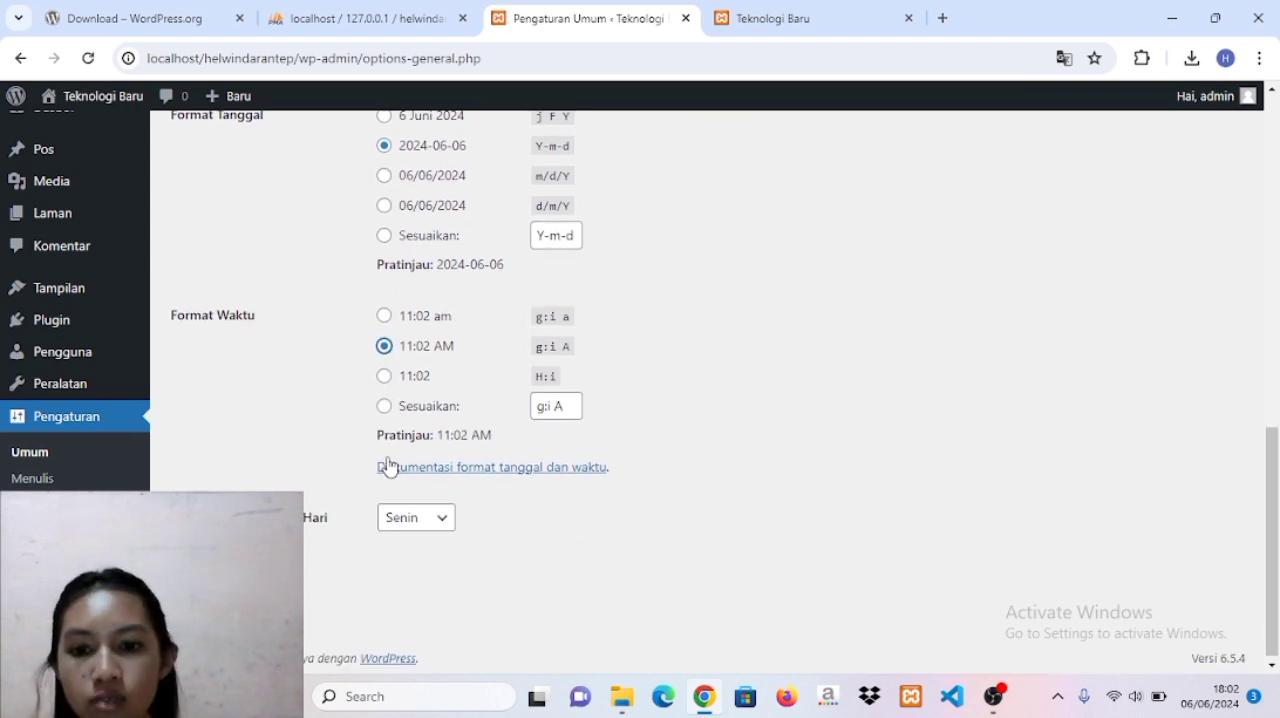
pyautogui.click(229, 578)
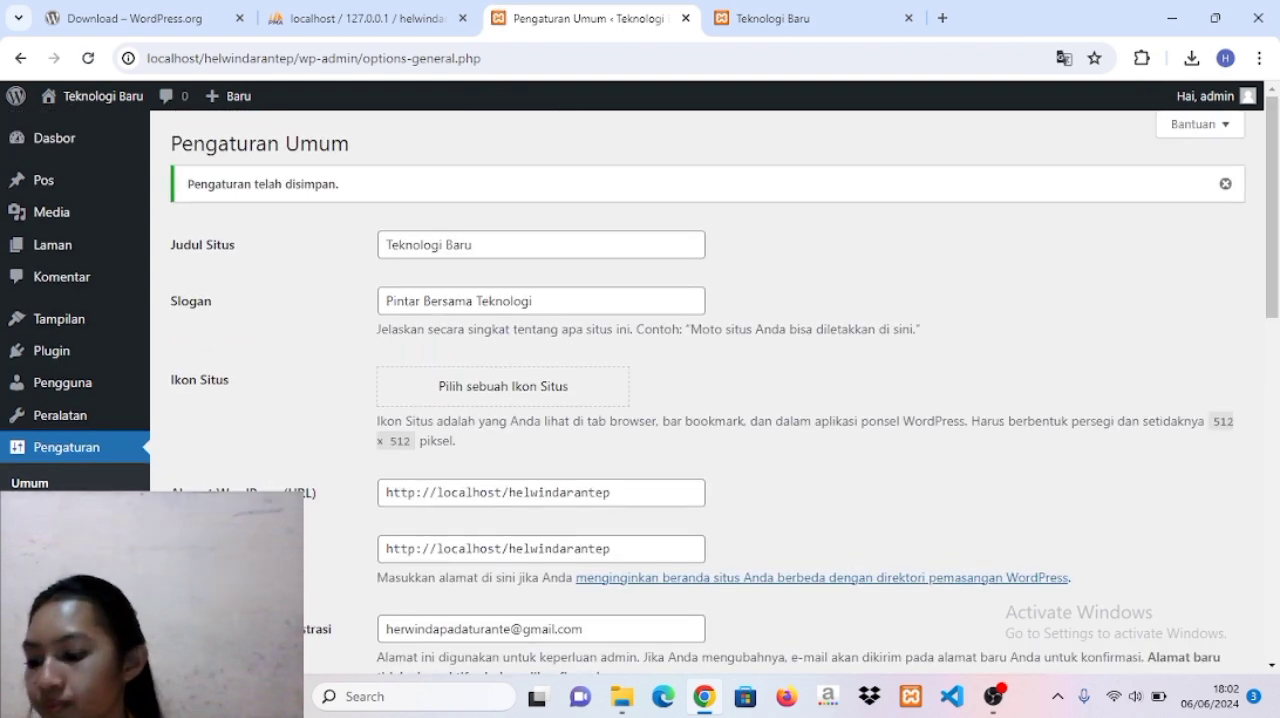
# Create a new page titled Pengumuman.
pyautogui.scroll(-1, 724, 391)
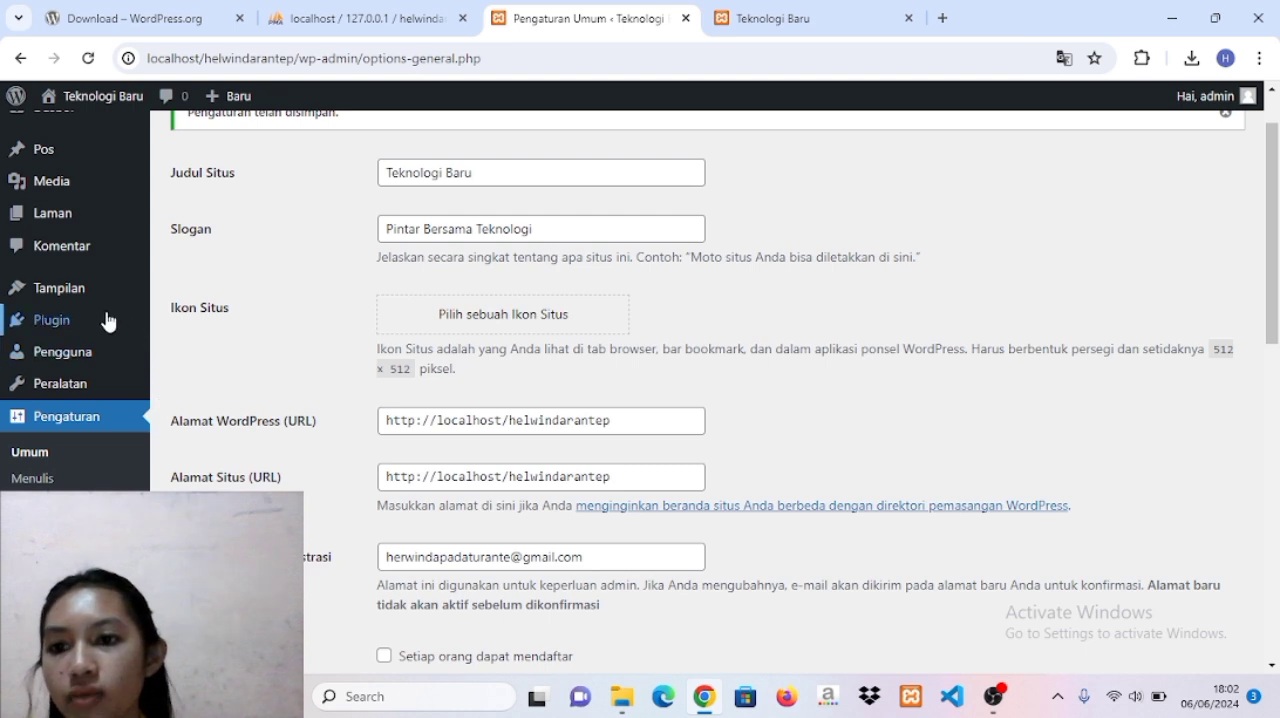
pyautogui.moveTo(72, 229)
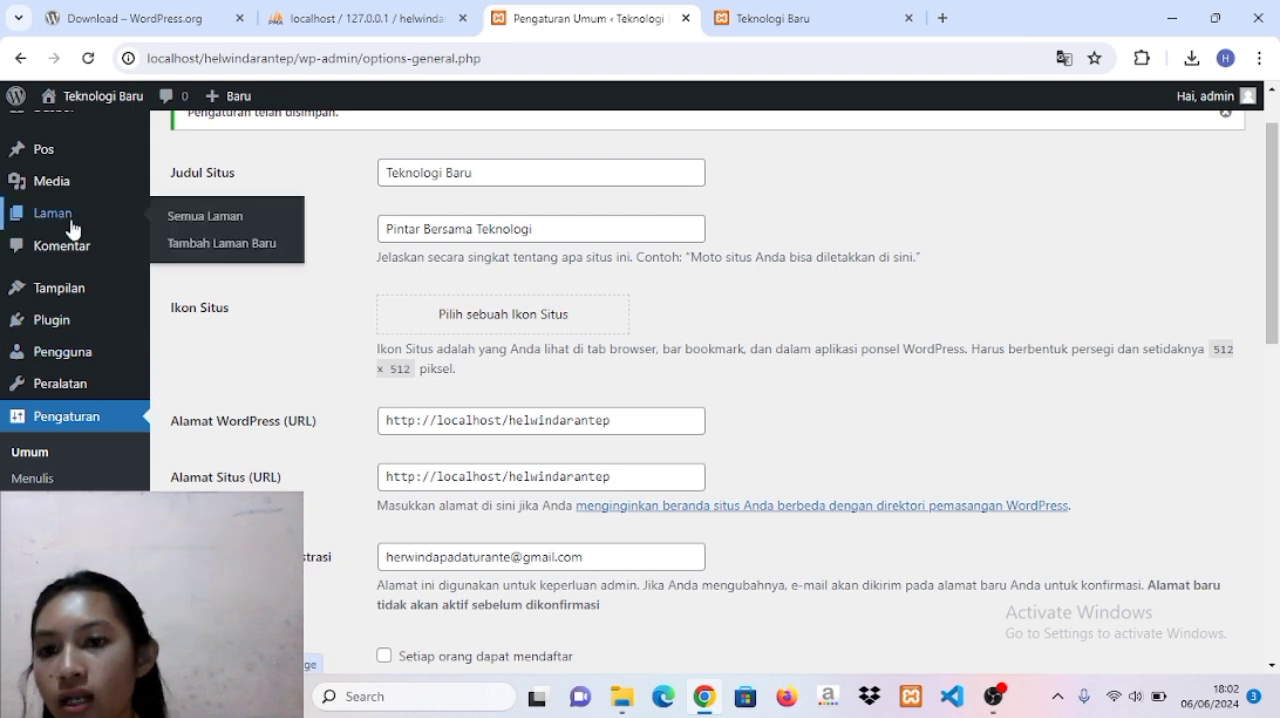
pyautogui.click(72, 228)
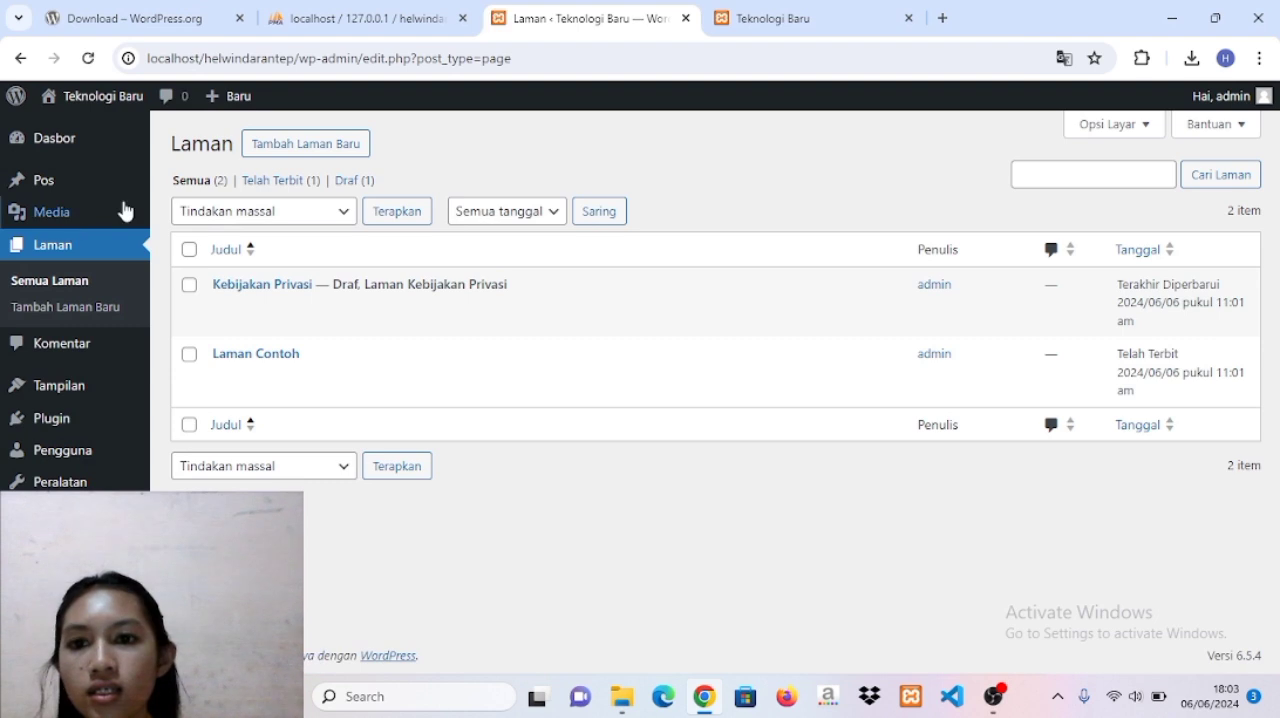
pyautogui.click(289, 152)
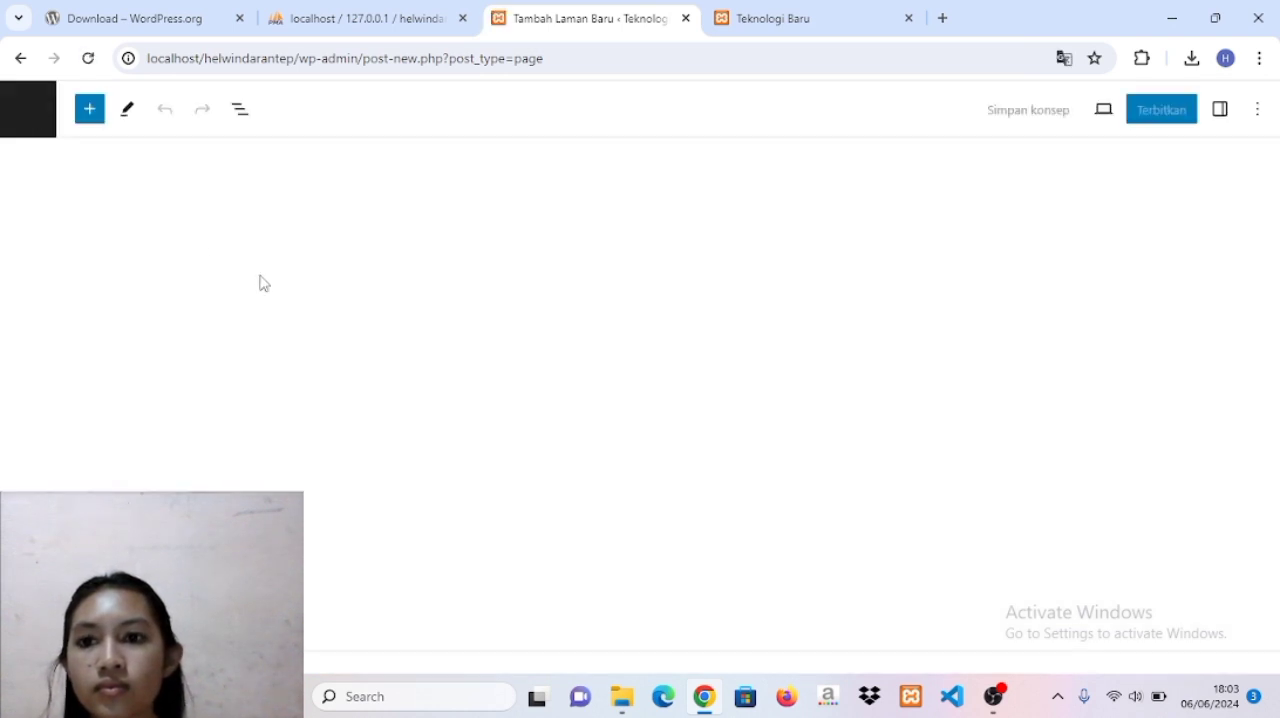
pyautogui.press('capslock')
pyautogui.write('P')
pyautogui.press('capslock')
pyautogui.write('engum')
pyautogui.press('BackSpace')
pyautogui.write('umuman')
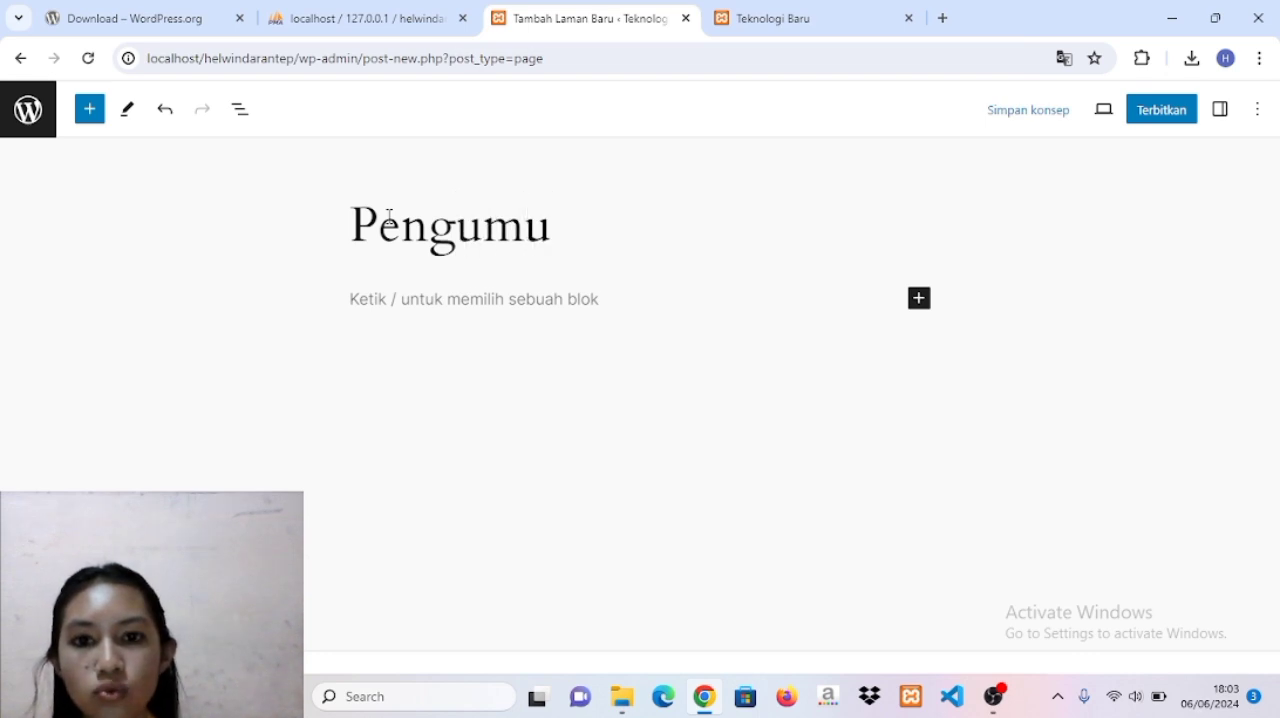
# Publish the Pengumuman page with public visibility and return to the list of pages.
pyautogui.click(1163, 114)
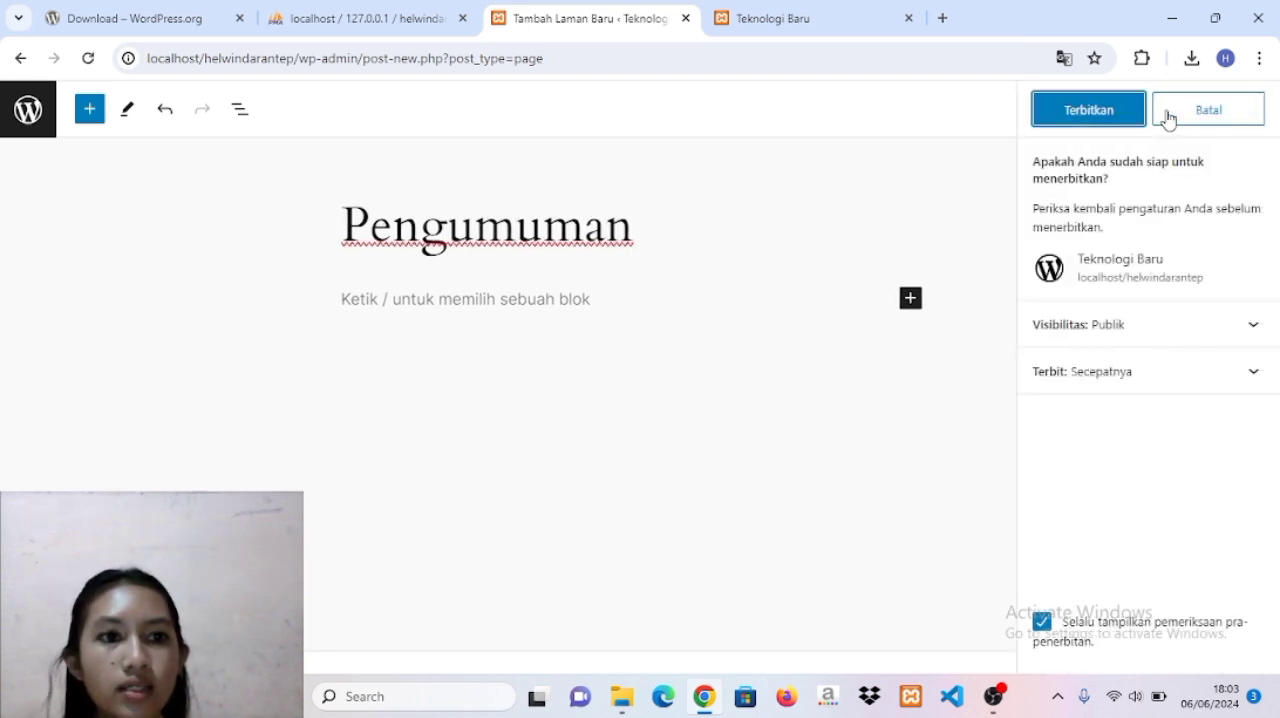
pyautogui.click(1116, 119)
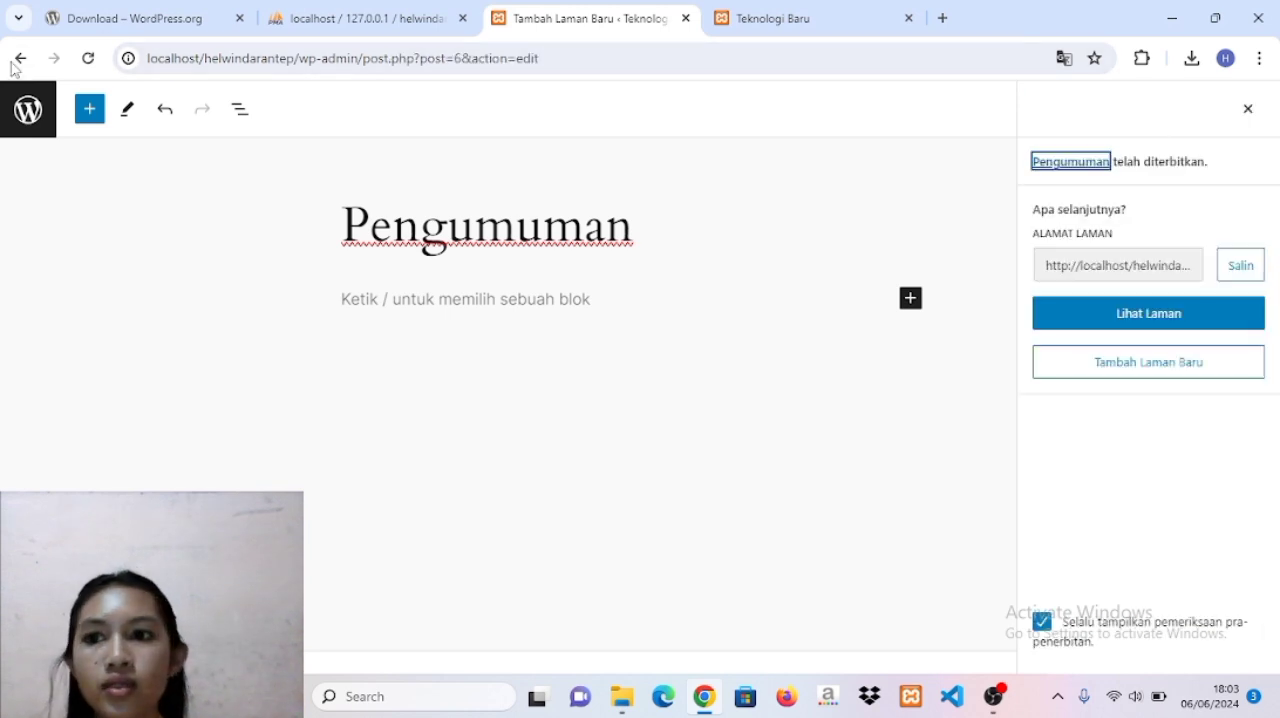
pyautogui.click(27, 110)
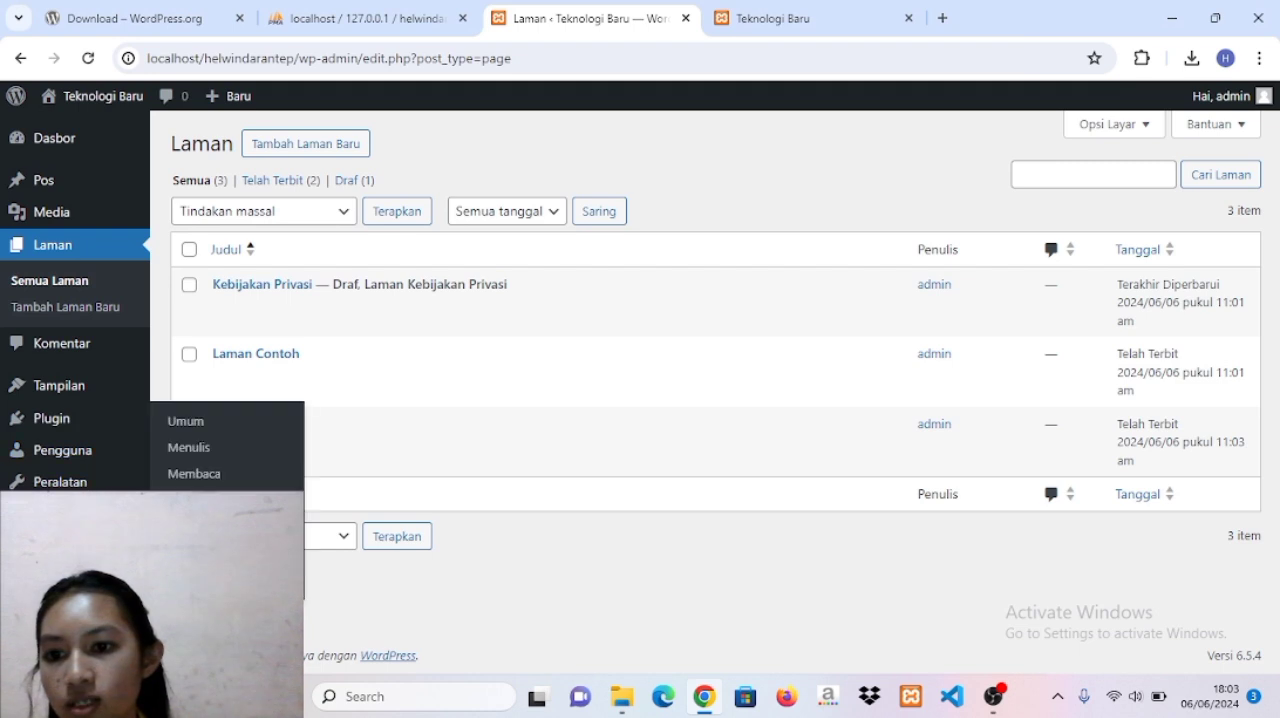
# In the reading settings, make the homepage a static page using Pengumuman and save the change.
pyautogui.click(95, 513)
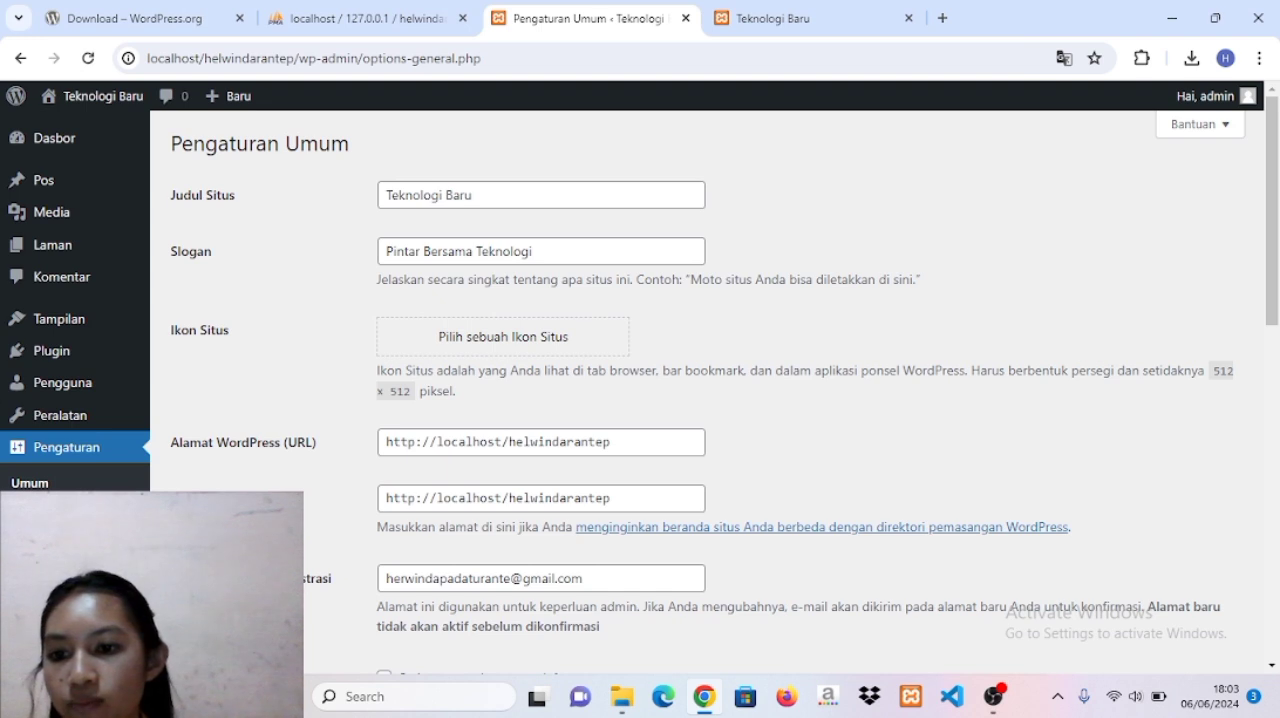
pyautogui.click(45, 509)
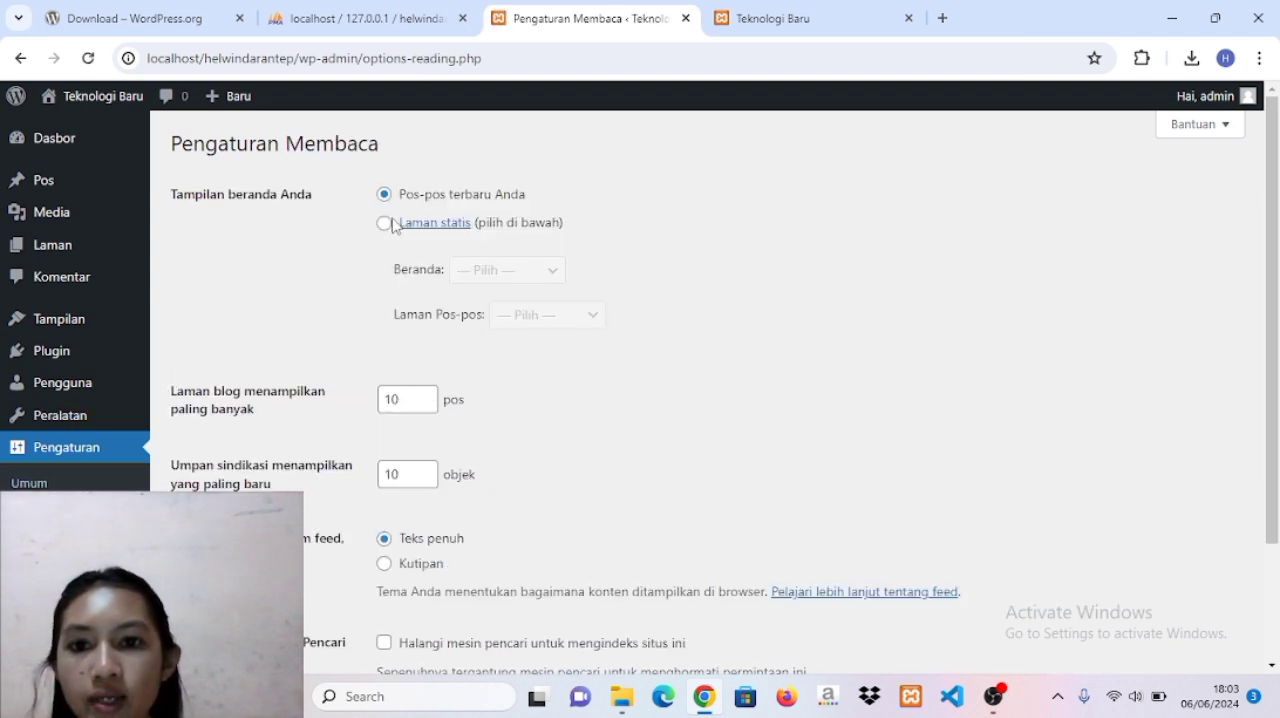
pyautogui.click(385, 223)
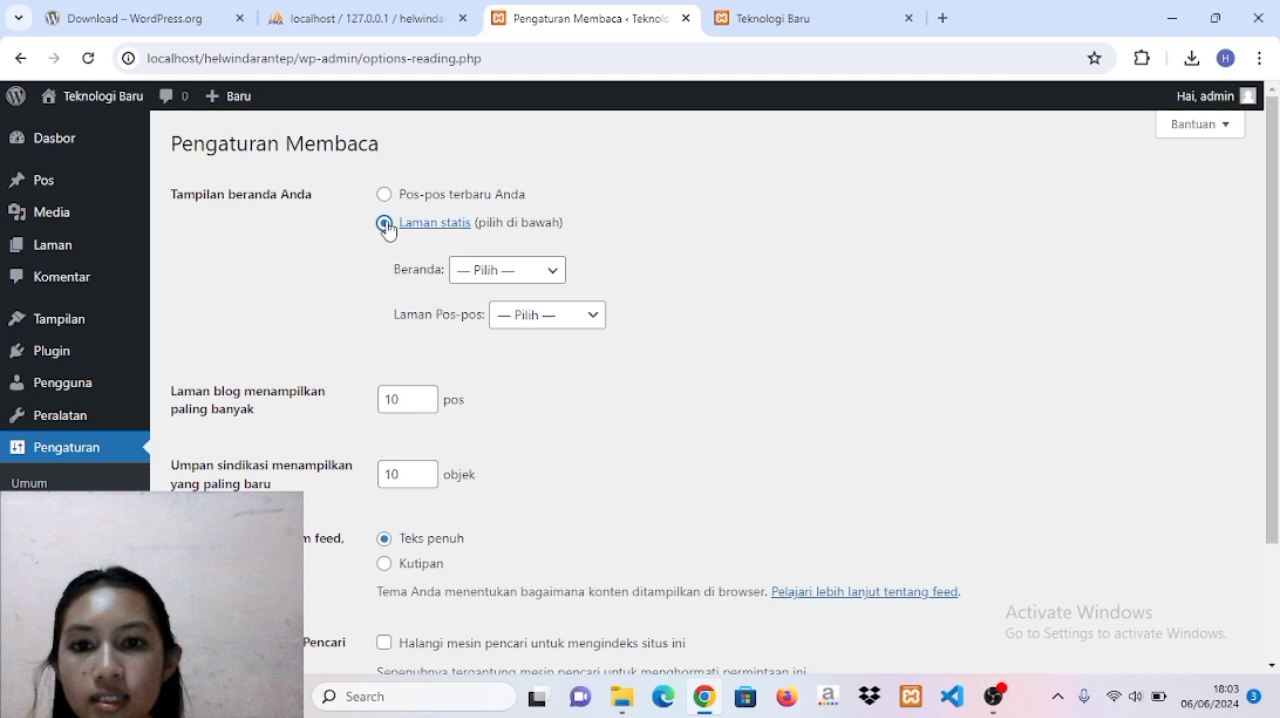
pyautogui.click(541, 272)
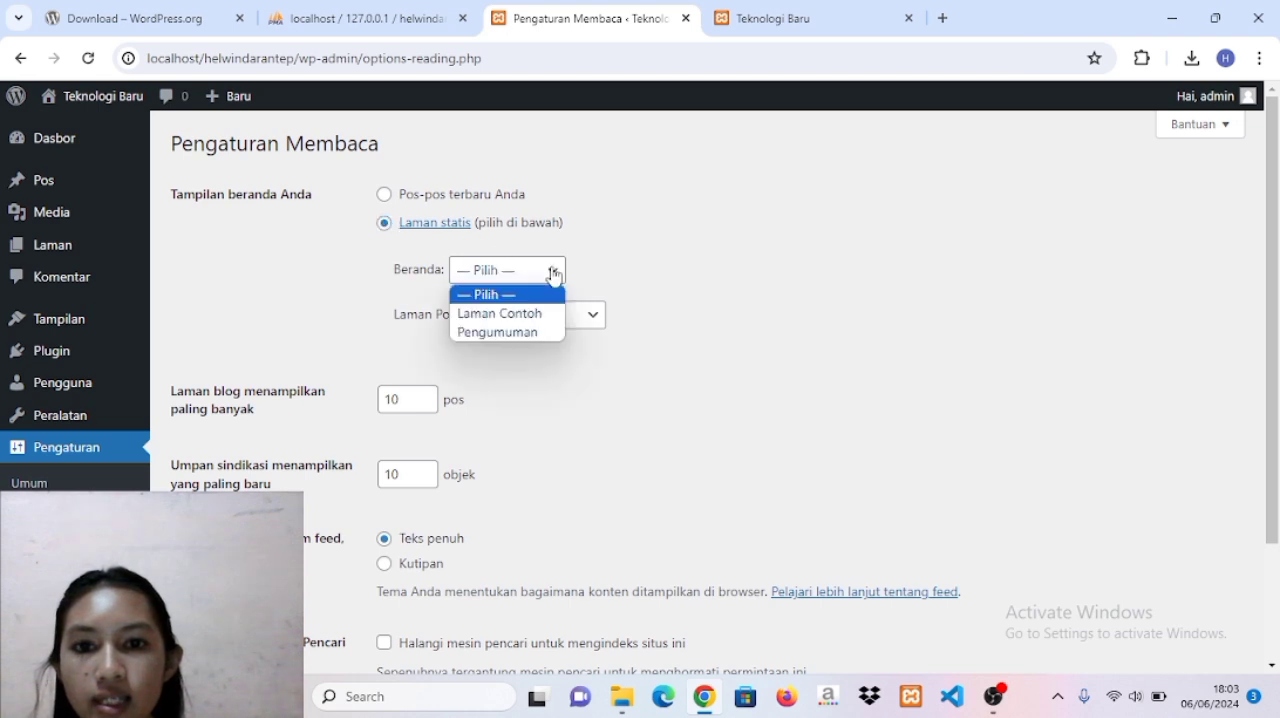
pyautogui.click(516, 334)
pyautogui.scroll(-2, 516, 336)
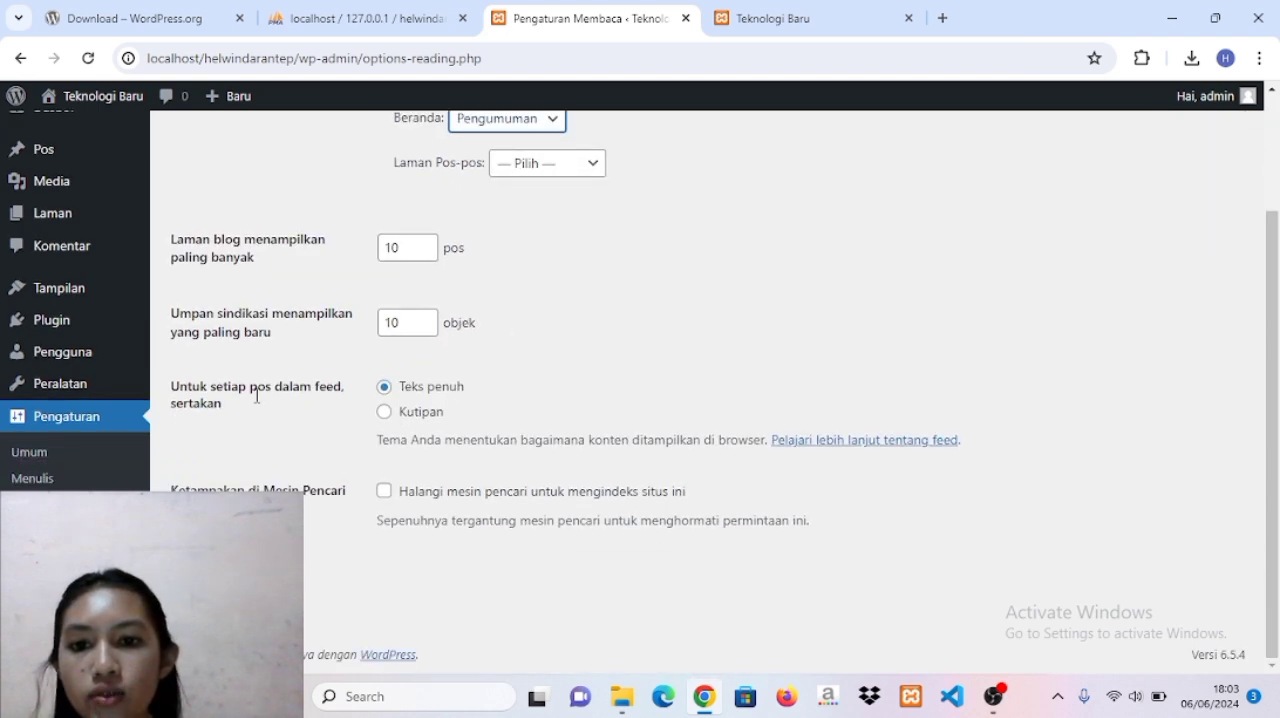
pyautogui.click(232, 584)
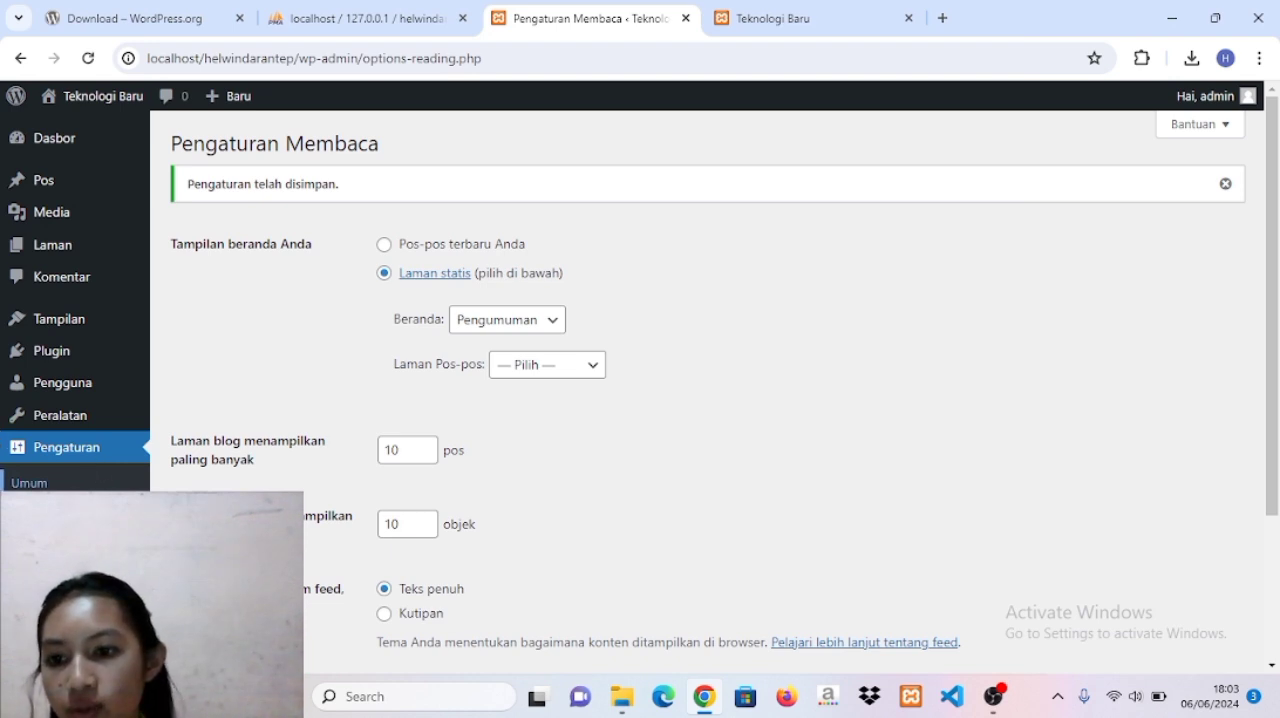
# In the discussion settings, require manual approval of comments and disable the requirement that authors have a previously approved comment.
pyautogui.click(35, 560)
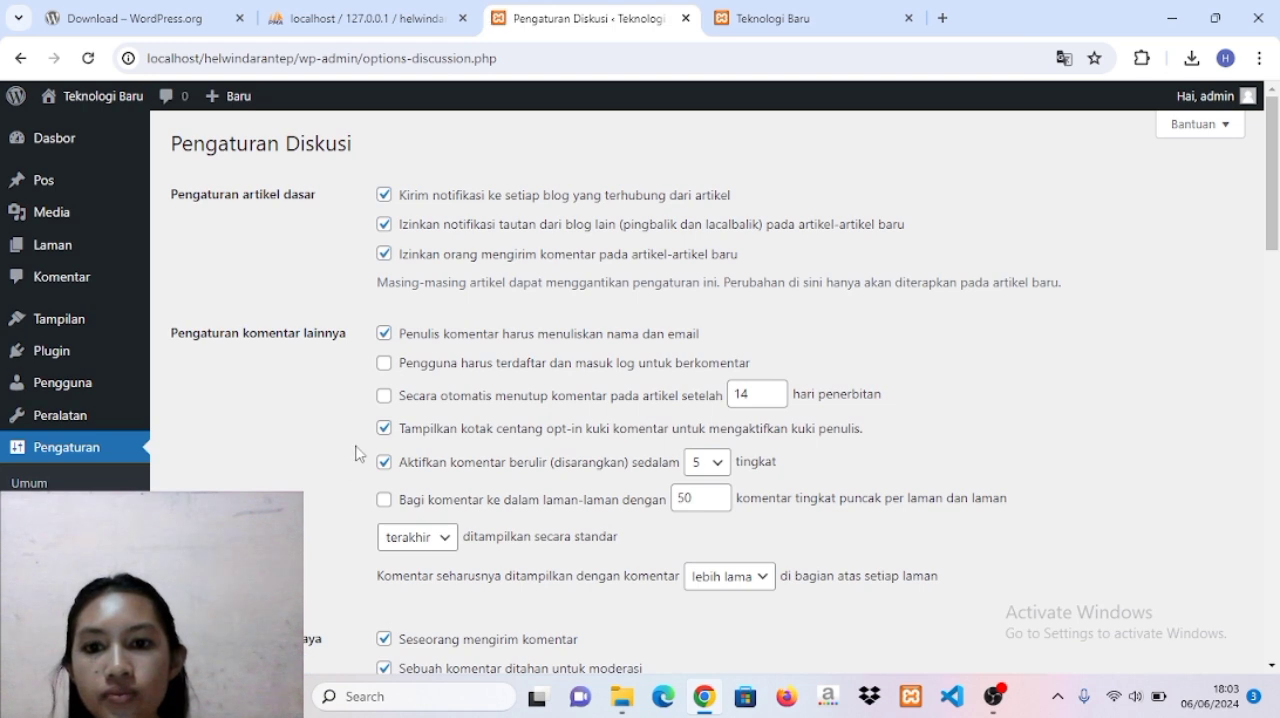
pyautogui.scroll(-1, 413, 400)
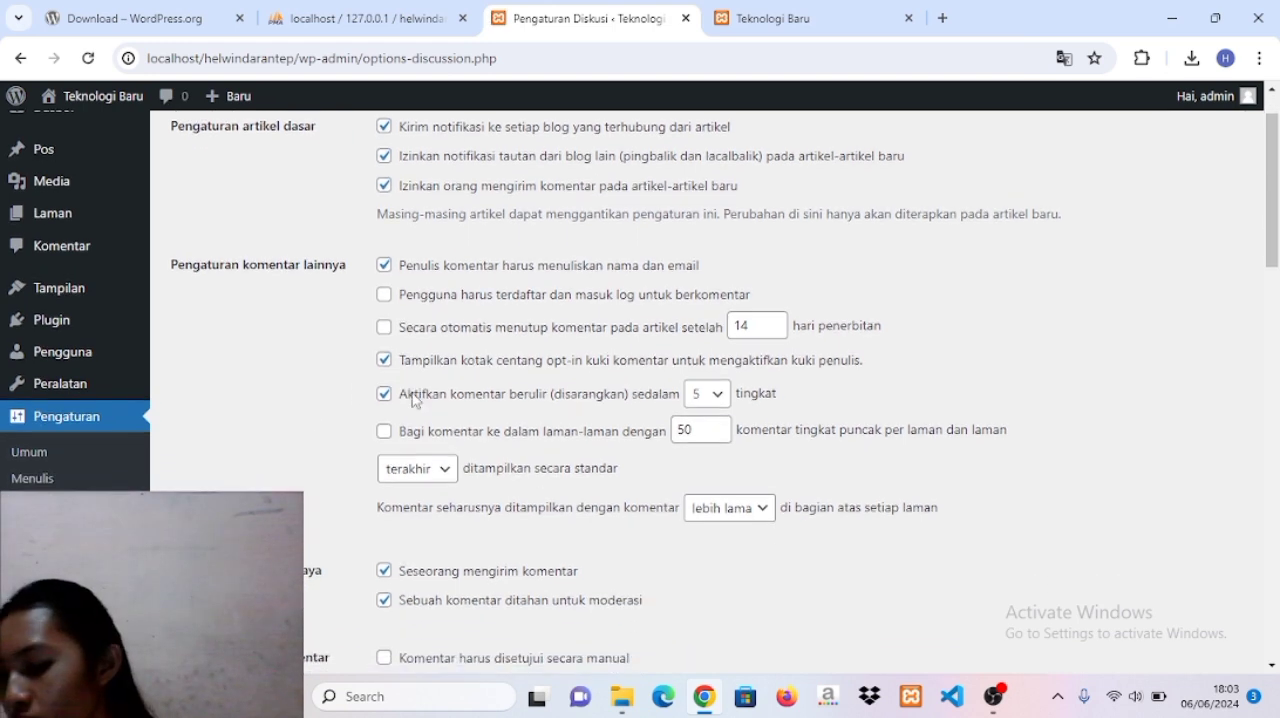
pyautogui.scroll(-1, 413, 399)
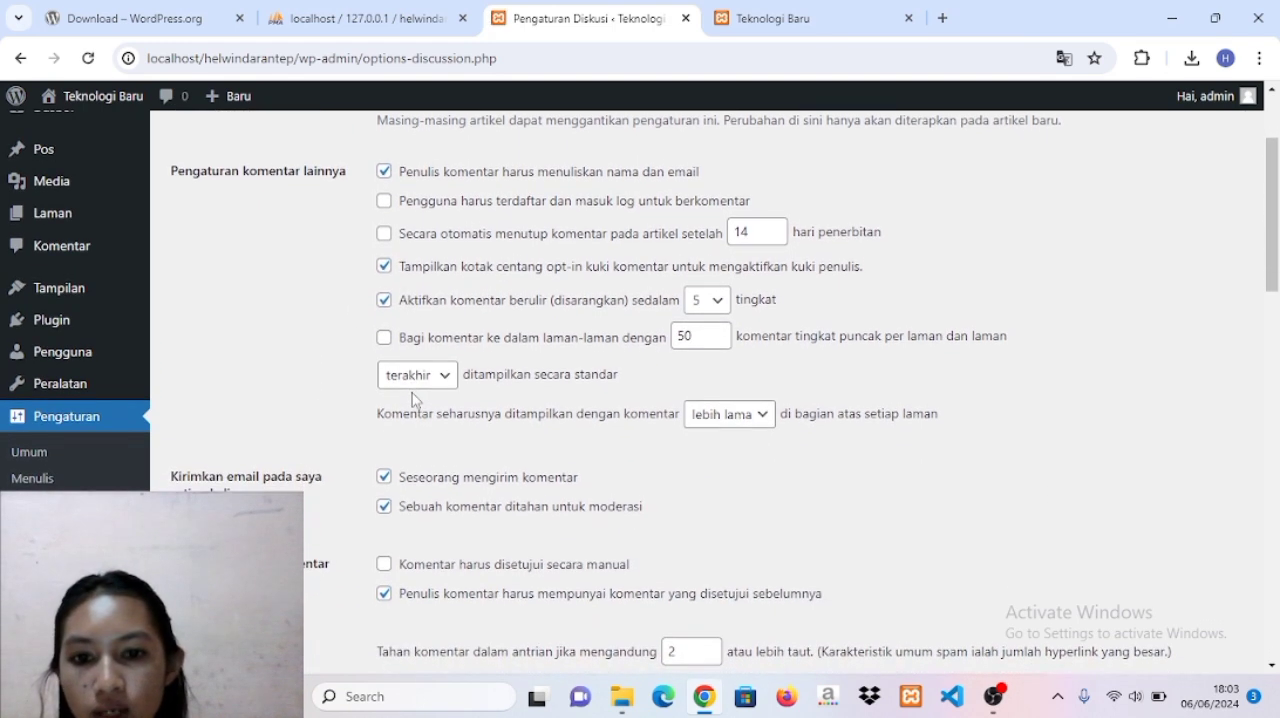
pyautogui.scroll(-1, 413, 399)
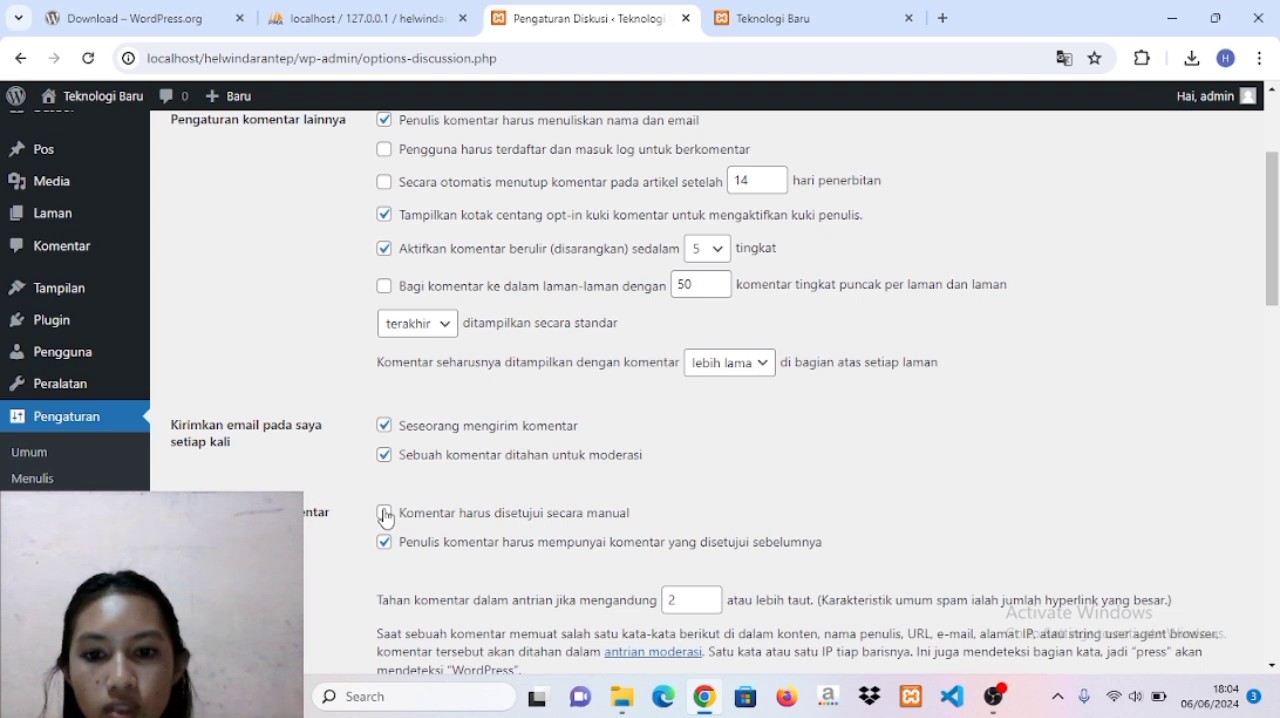
pyautogui.click(385, 515)
pyautogui.click(384, 542)
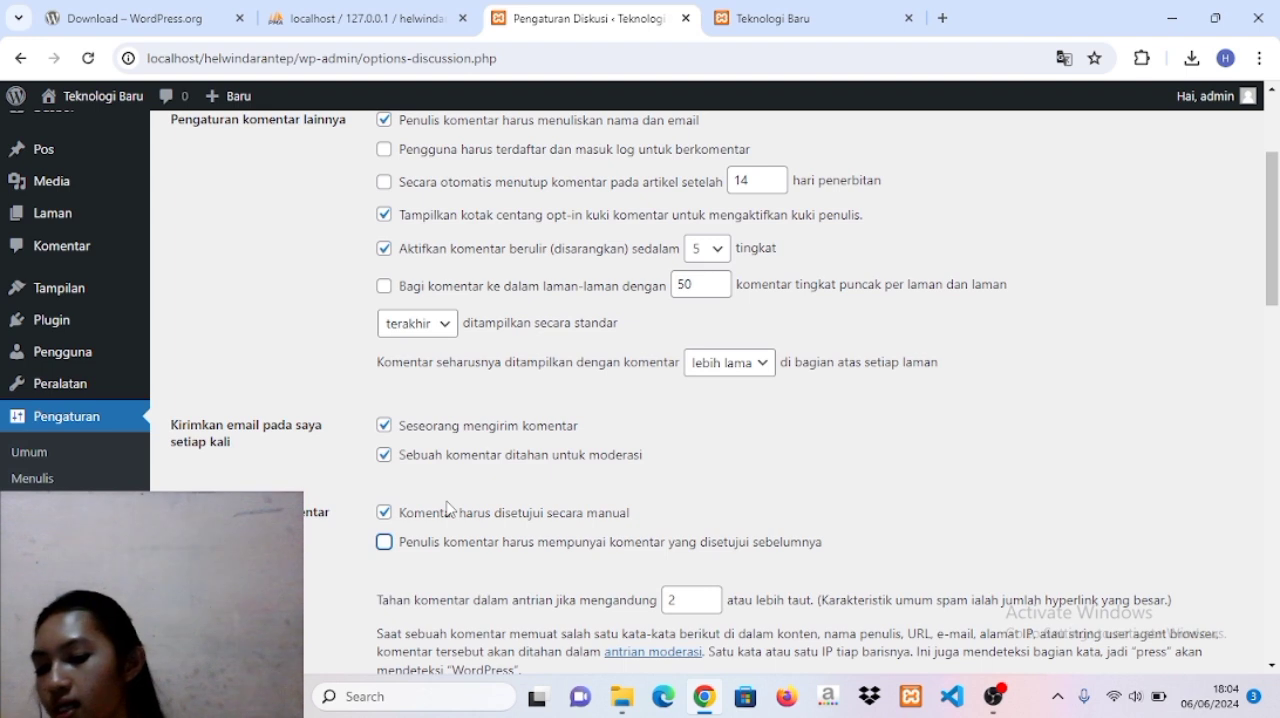
# Turn off the email notification for when someone posts a comment and save the discussion settings.
pyautogui.click(385, 428)
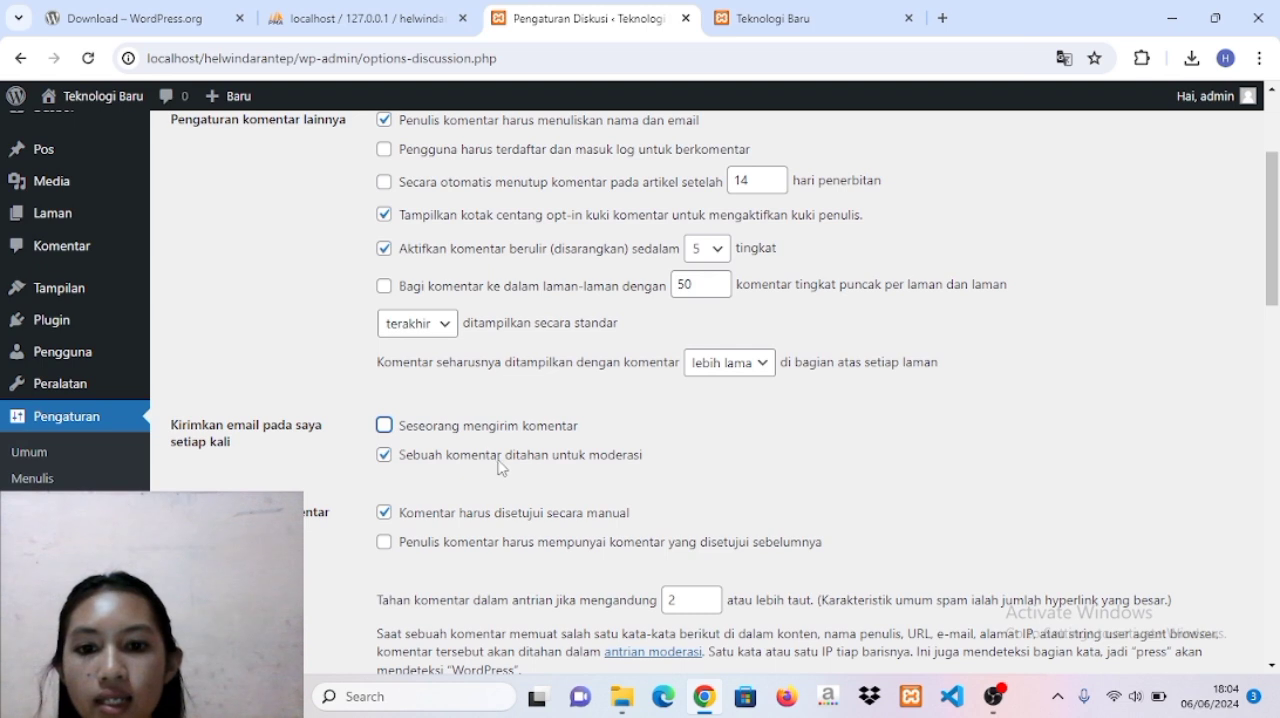
pyautogui.scroll(-4, 638, 463)
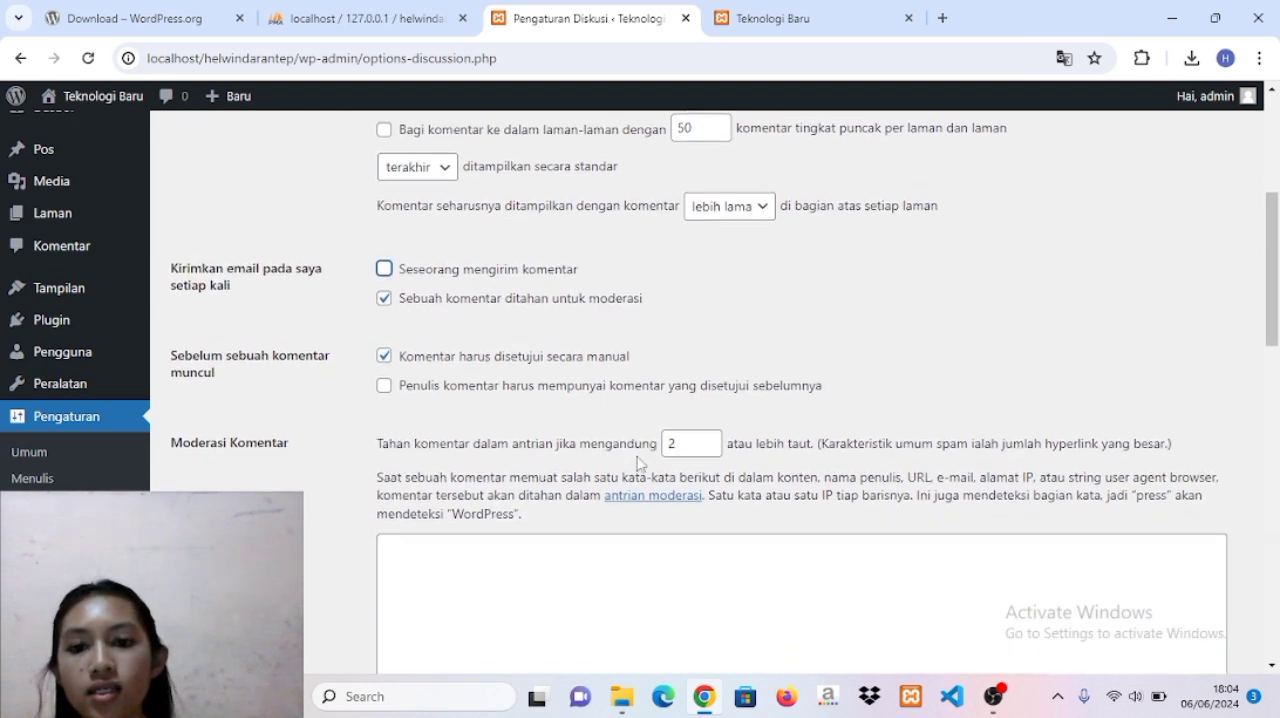
pyautogui.scroll(-10, 638, 463)
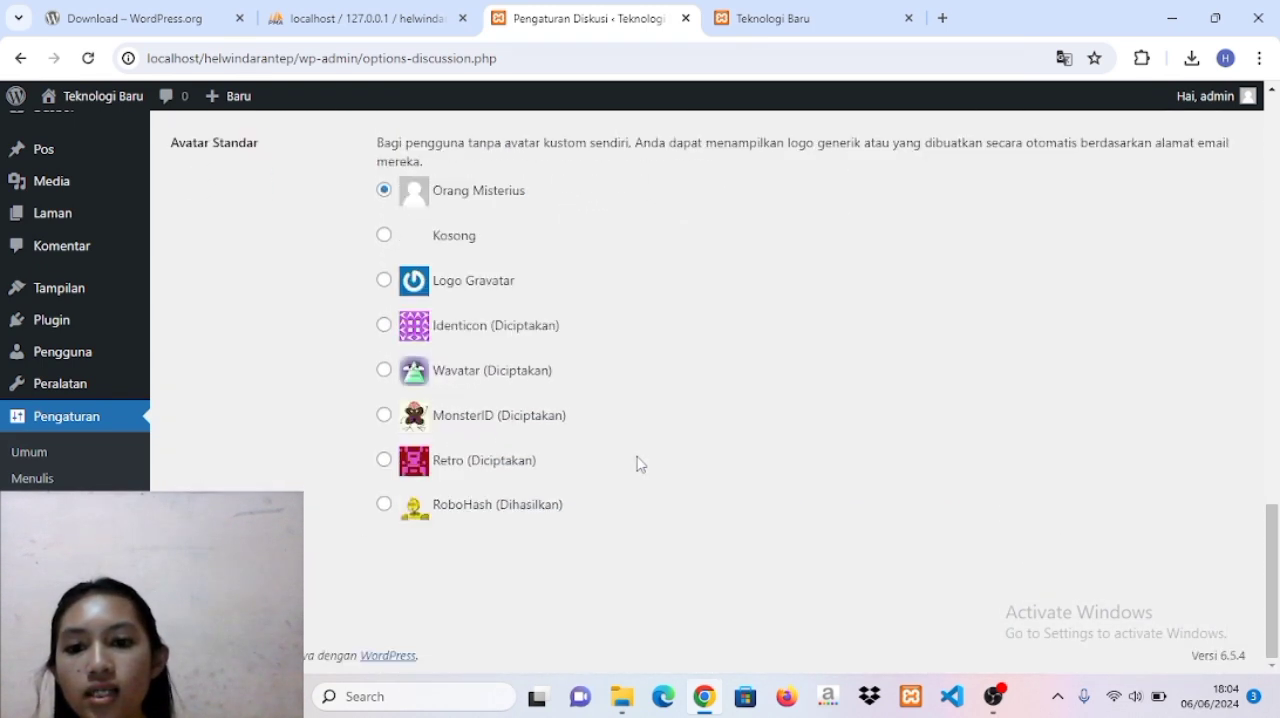
pyautogui.click(229, 578)
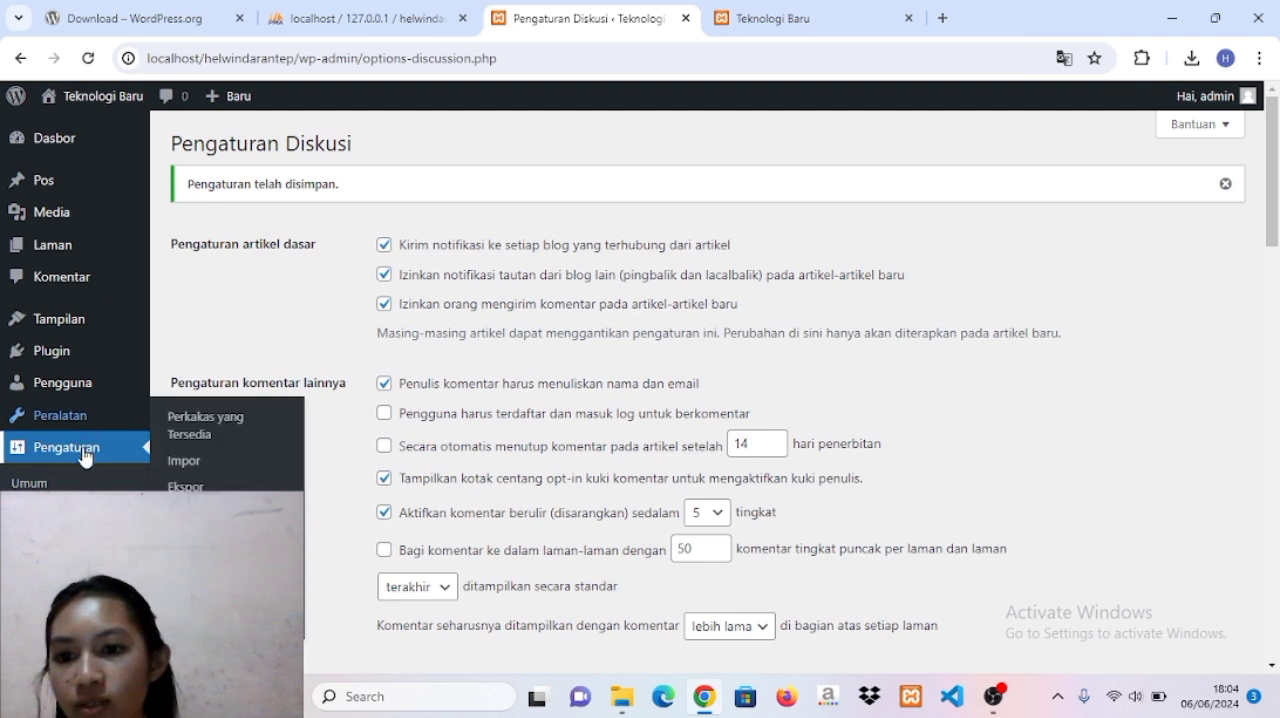
# In the permalink settings, set the permalink structure to Bulan dan nama and save the change.
pyautogui.click(42, 616)
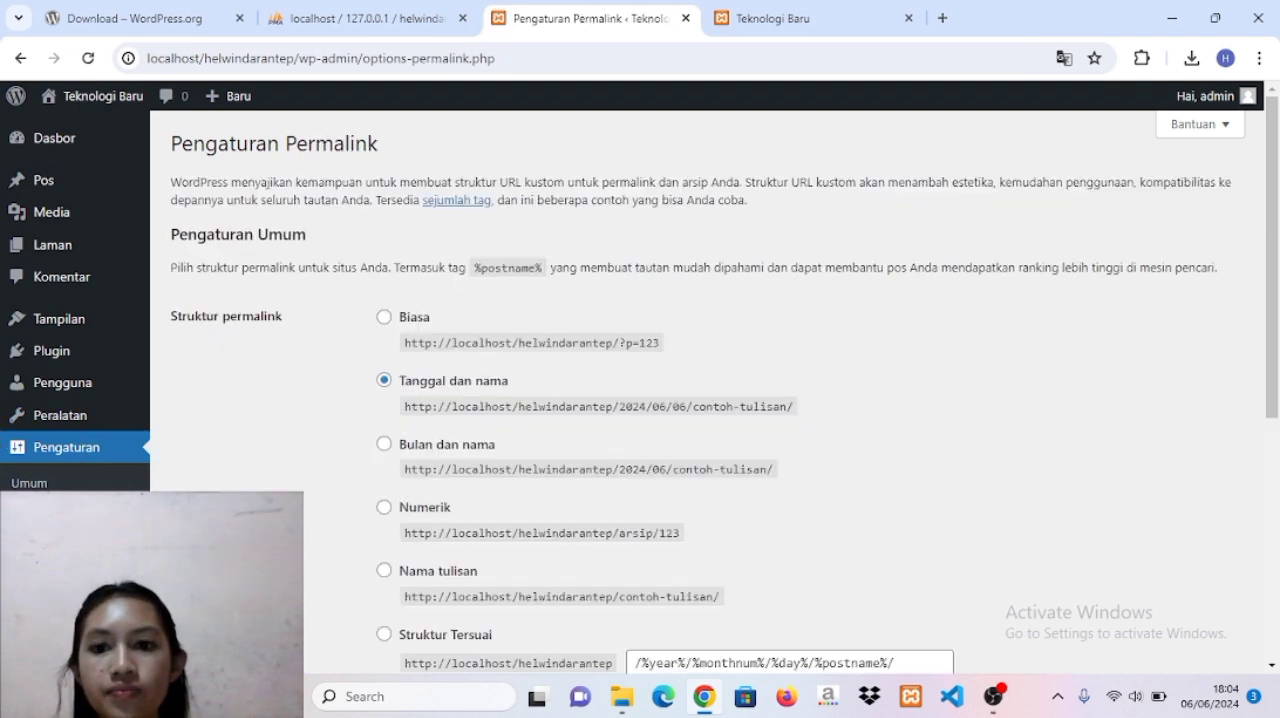
pyautogui.scroll(-1, 368, 534)
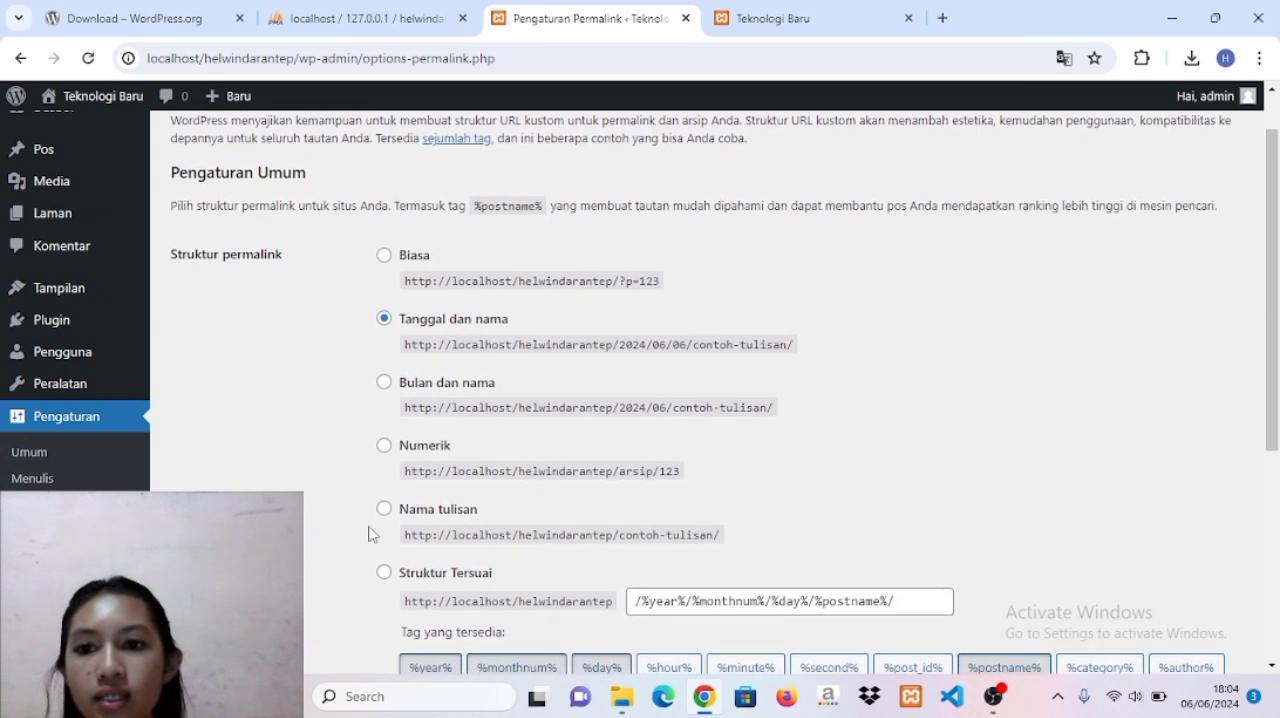
pyautogui.scroll(-1, 368, 534)
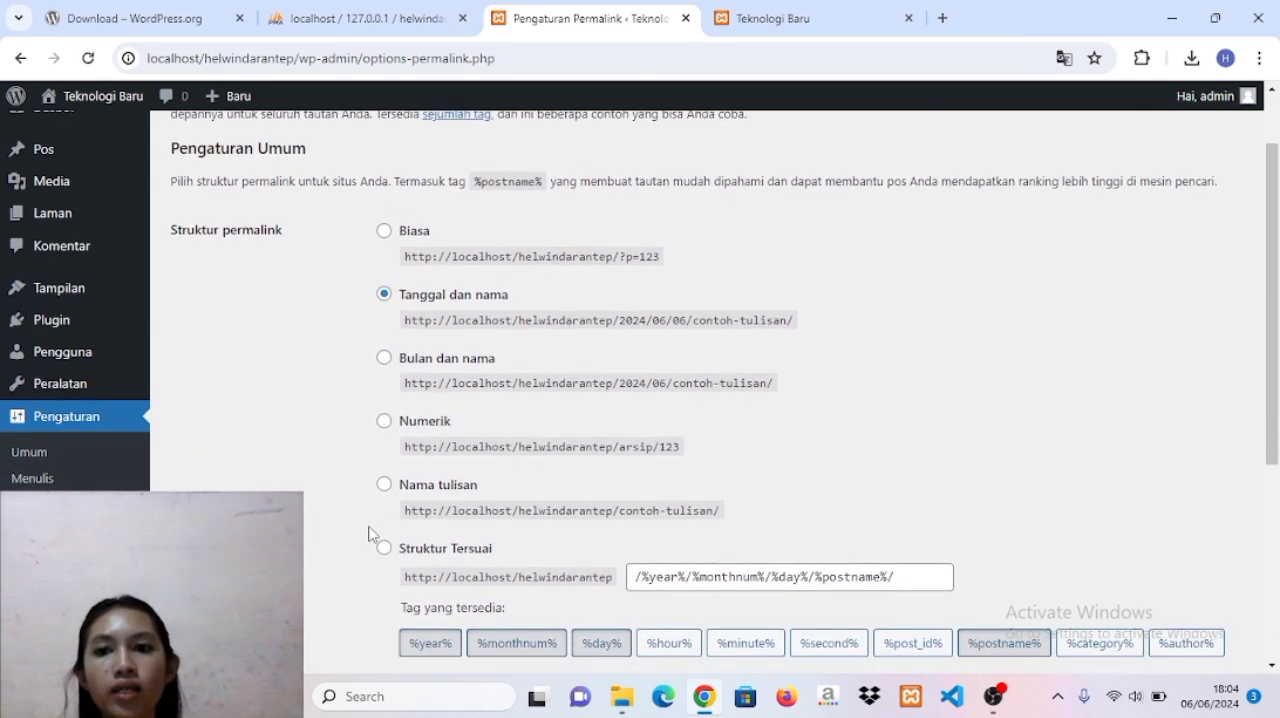
pyautogui.scroll(-1, 368, 534)
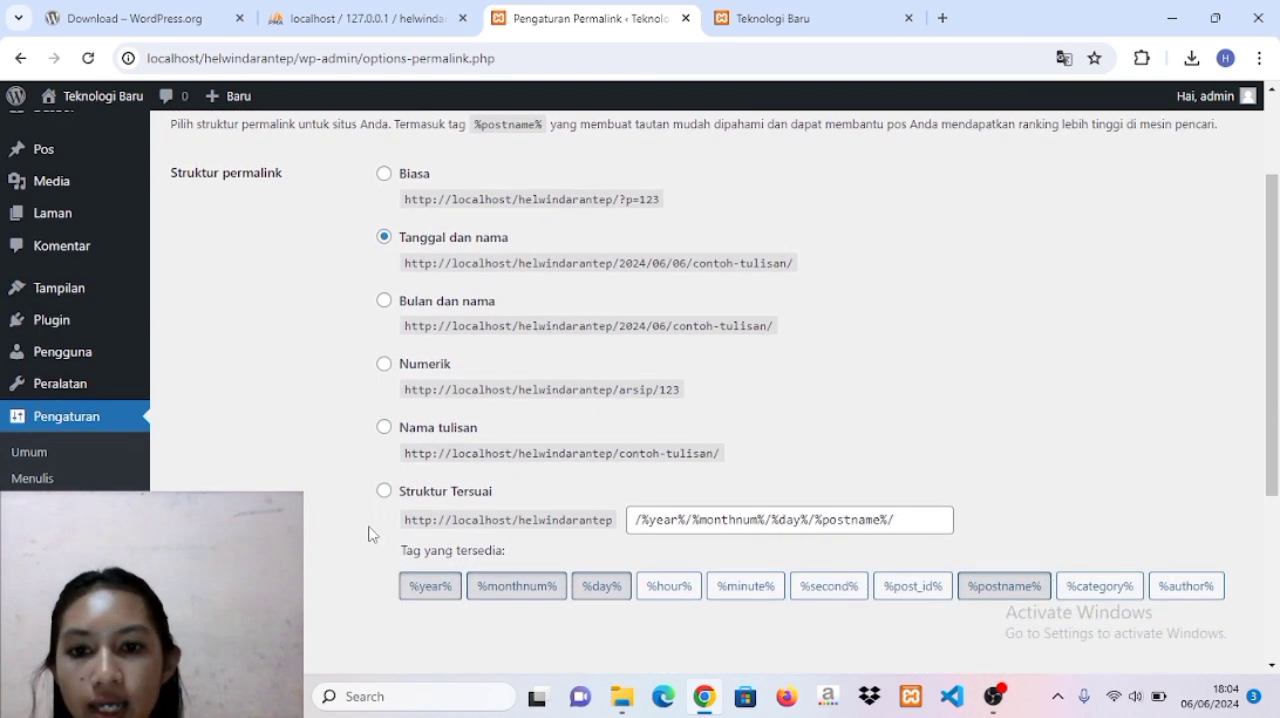
pyautogui.click(384, 301)
pyautogui.scroll(-3, 500, 497)
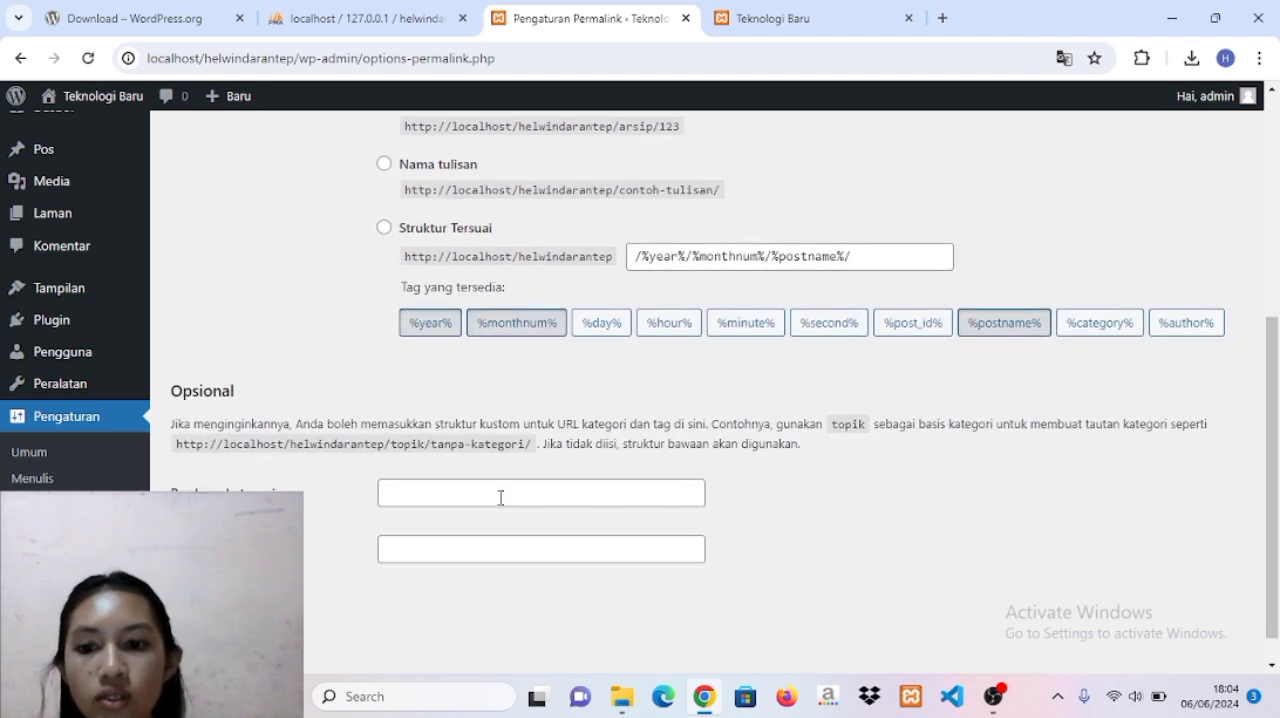
pyautogui.scroll(-1, 500, 497)
pyautogui.click(233, 584)
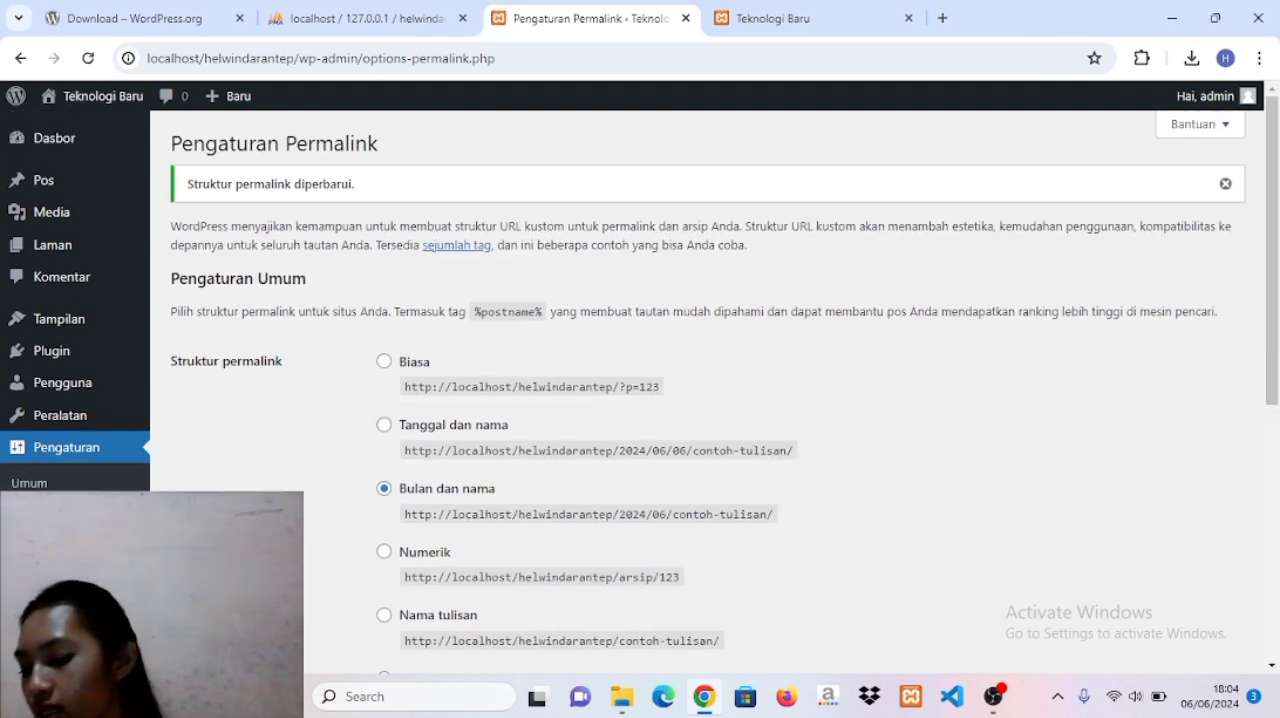
pyautogui.scroll(-1, 157, 383)
pyautogui.scroll(1, 157, 383)
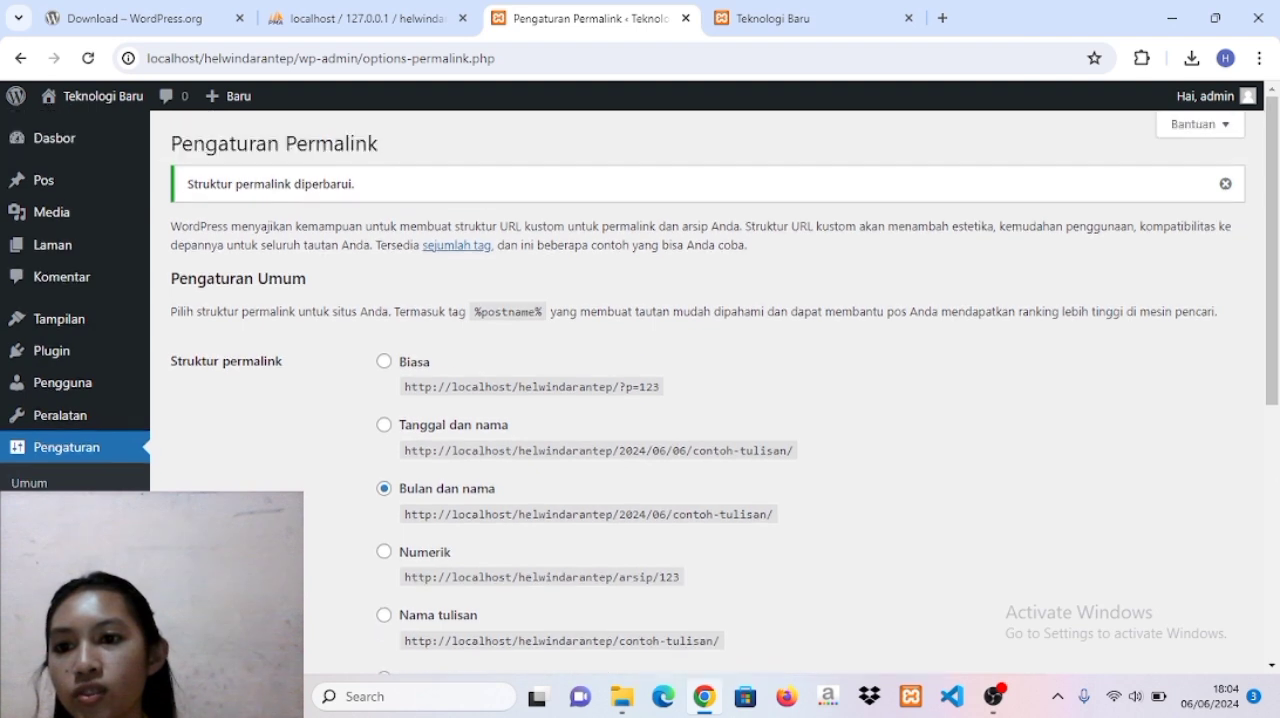
# In the post categories, add a new top-level category named Teknologi.
pyautogui.click(50, 187)
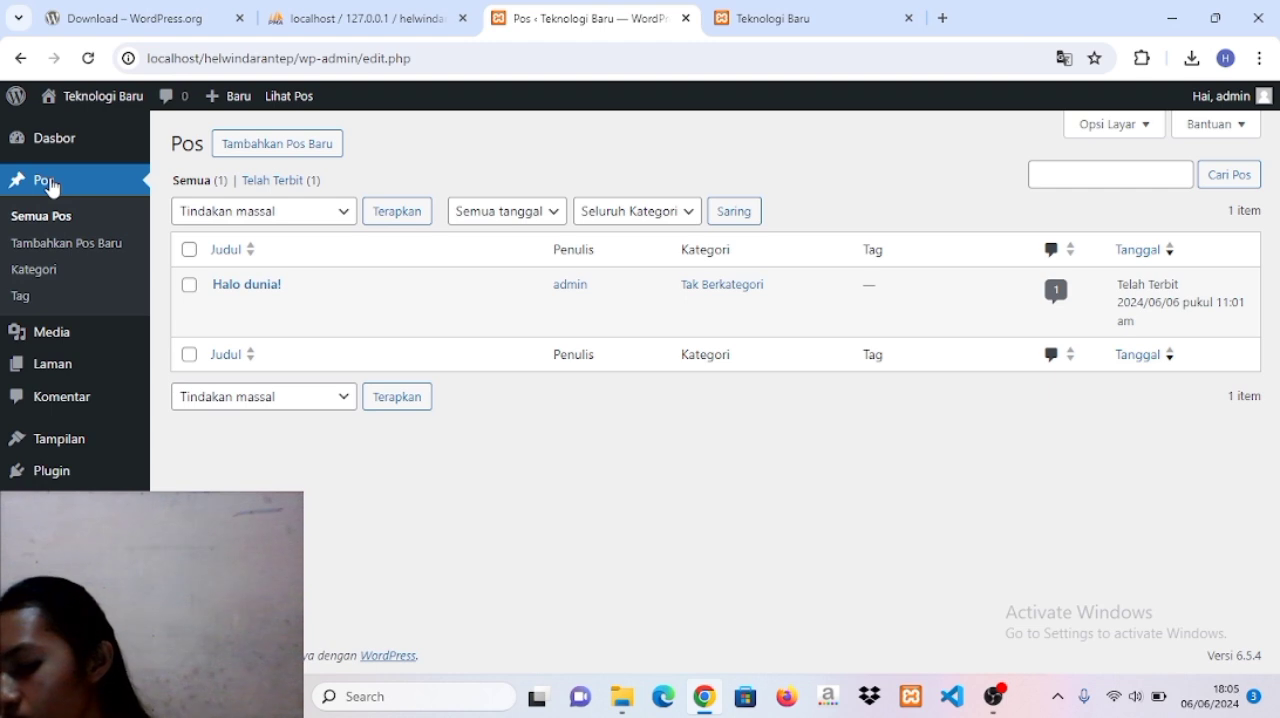
pyautogui.click(44, 272)
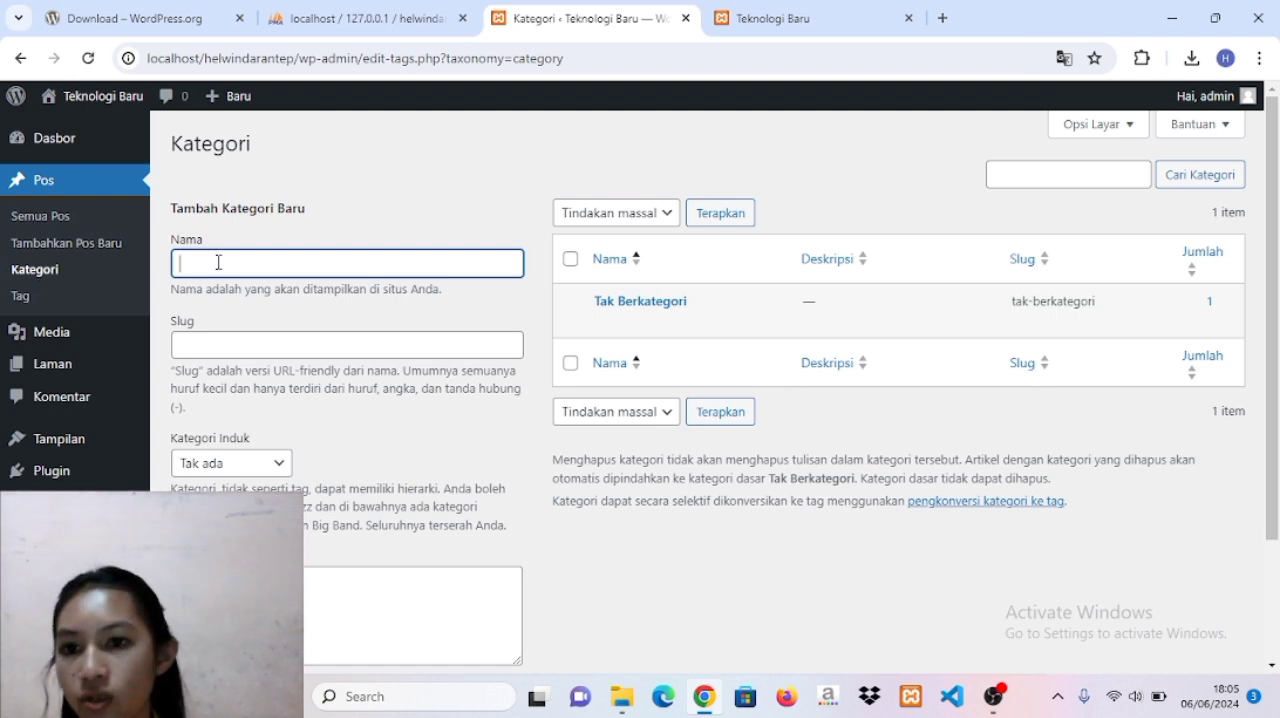
pyautogui.press('capslock')
pyautogui.write('T')
pyautogui.press('capslock')
pyautogui.write('eknol')
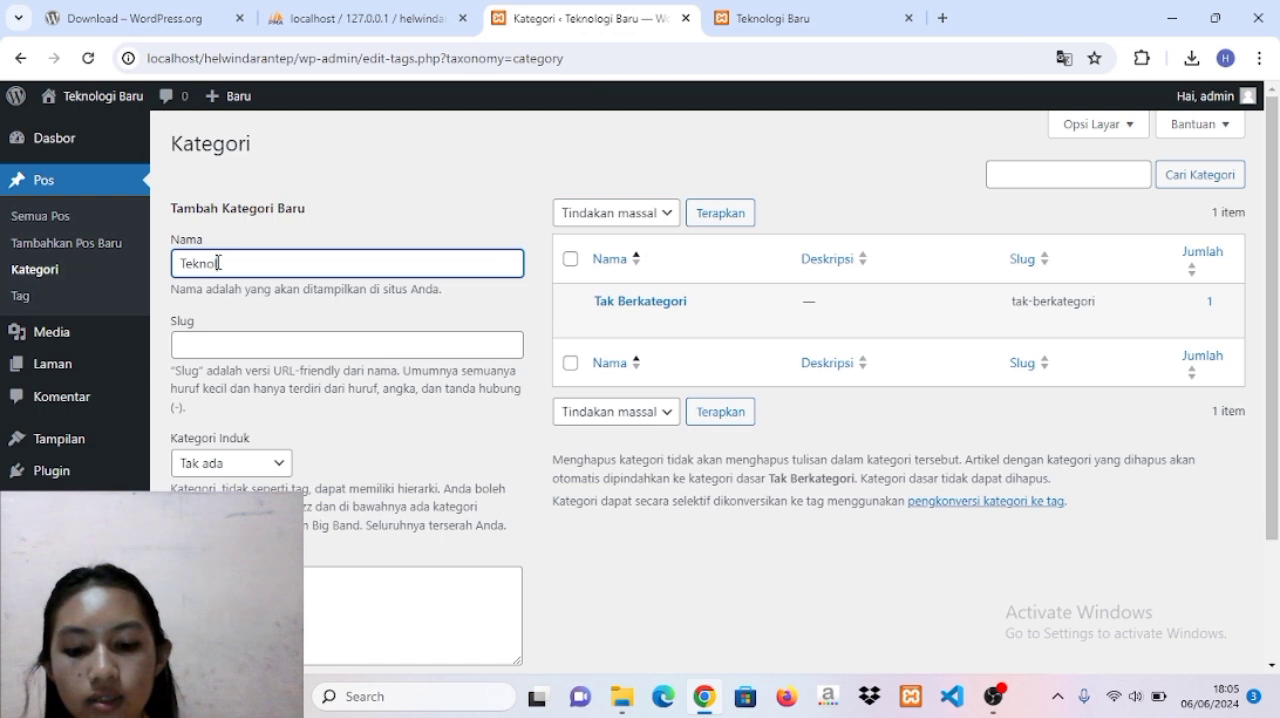
pyautogui.write('gi')
pyautogui.press('BackSpace')
pyautogui.press('BackSpace')
pyautogui.write('og')
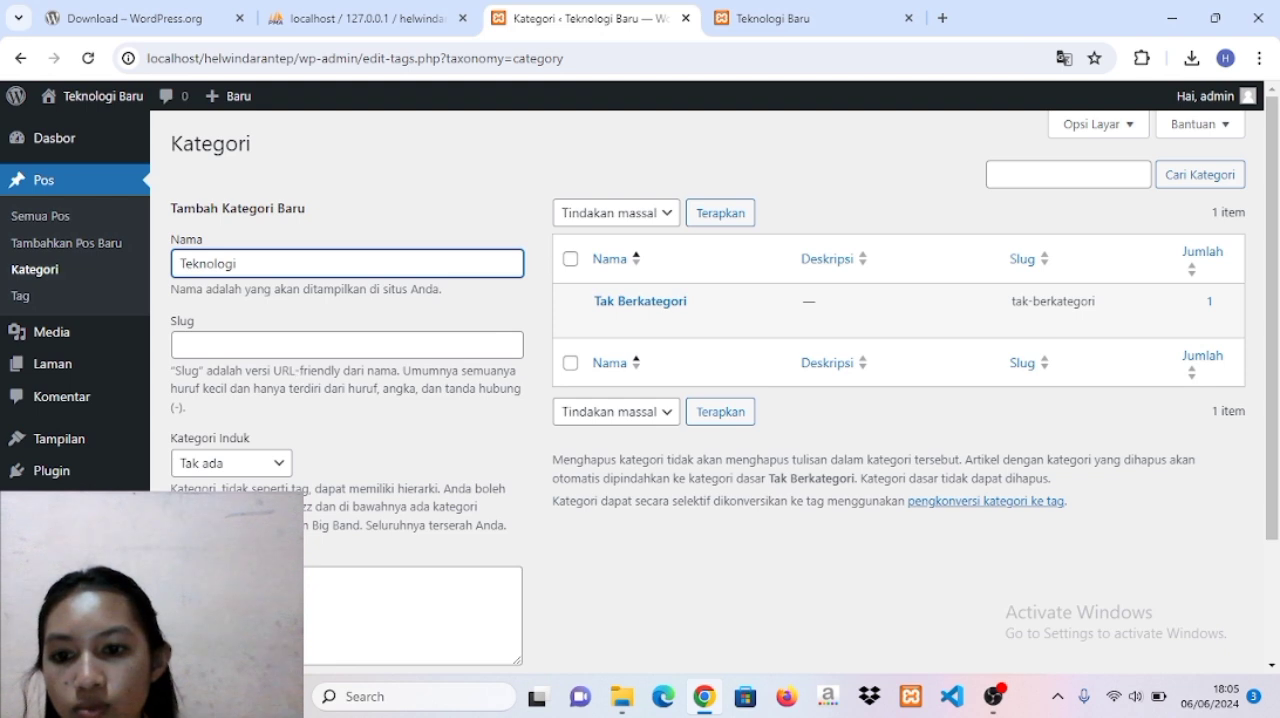
pyautogui.write('i')
pyautogui.scroll(-2, 700, 400)
pyautogui.press('Return')
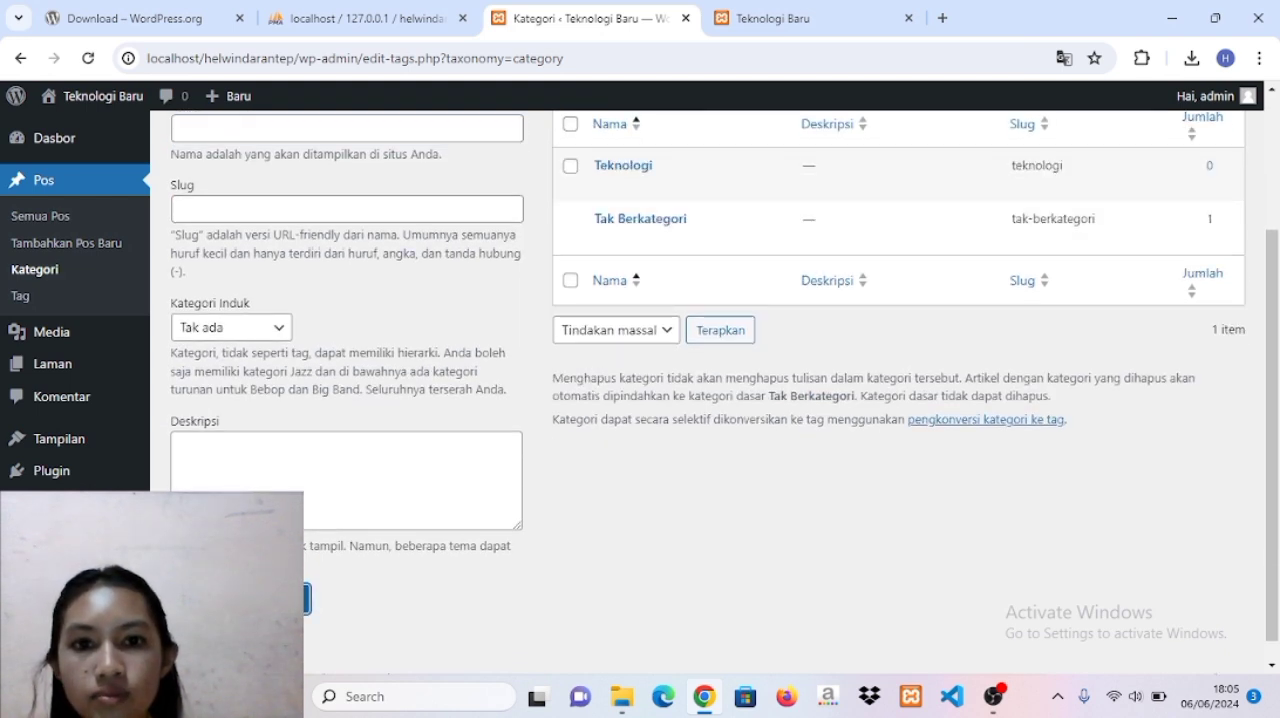
# Add another post category named umum without a parent category.
pyautogui.scroll(1, 209, 317)
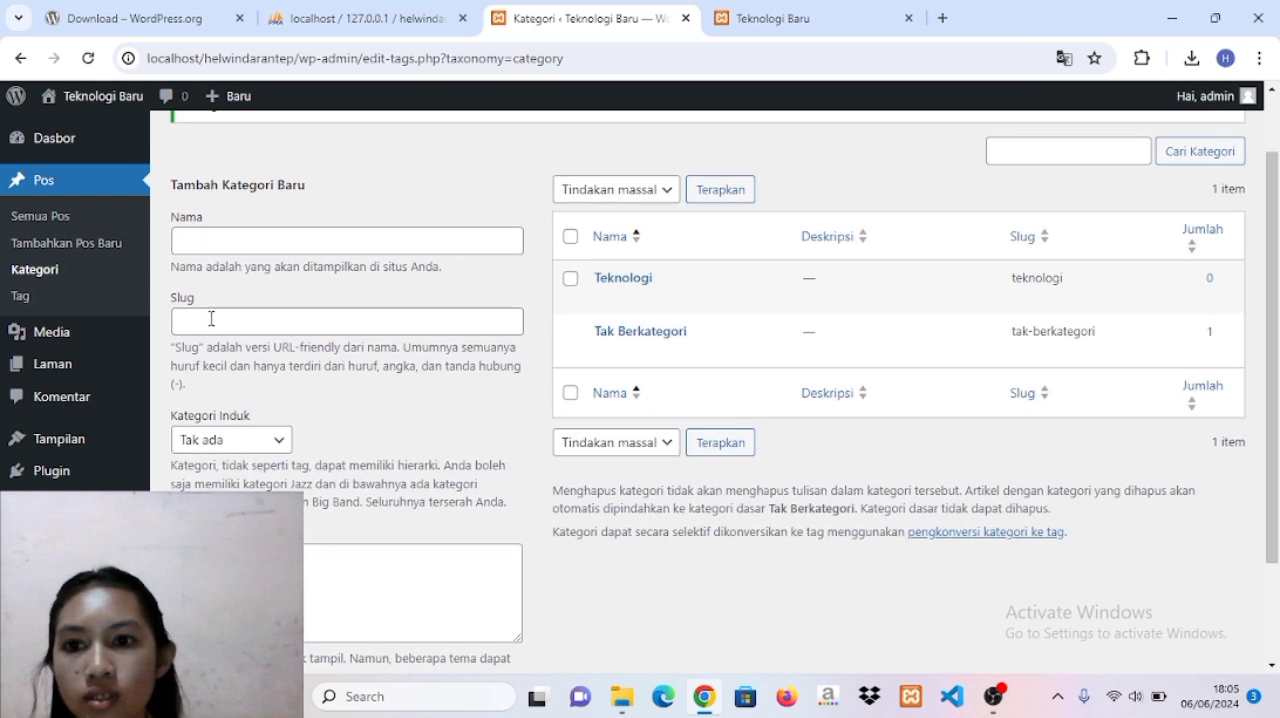
pyautogui.click(222, 245)
pyautogui.write('umum')
pyautogui.scroll(-2, 222, 246)
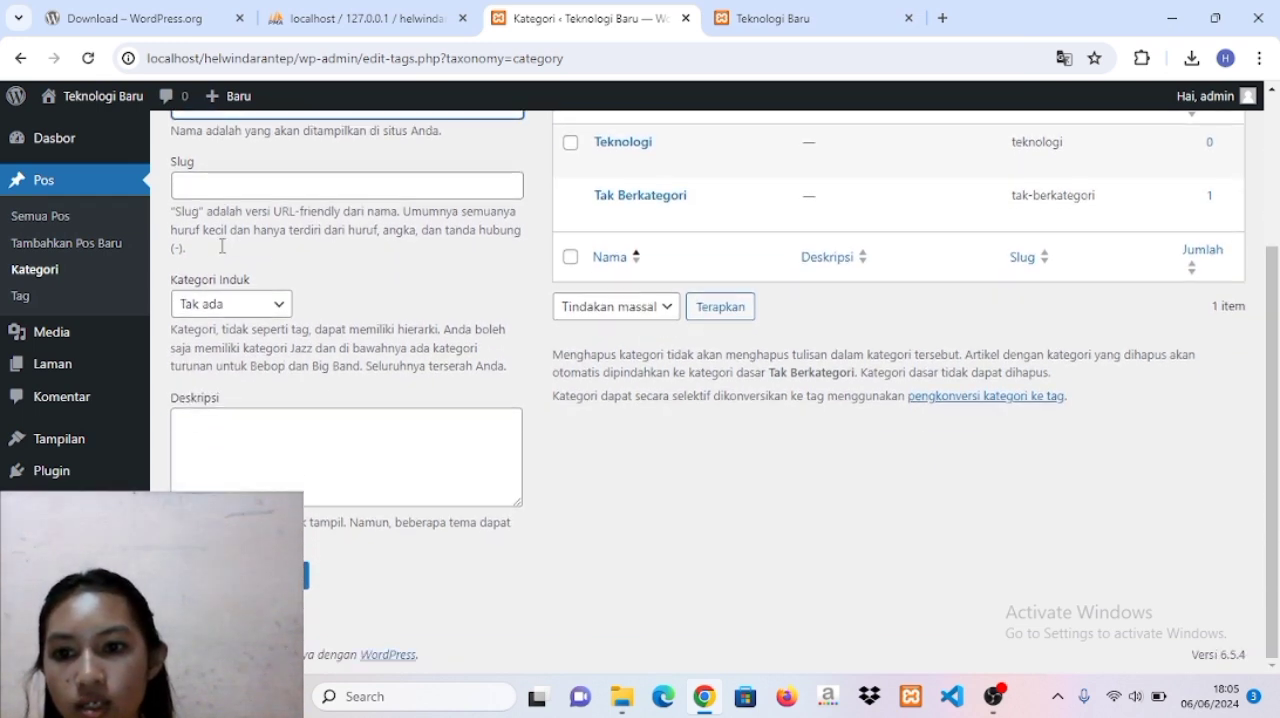
pyautogui.click(250, 575)
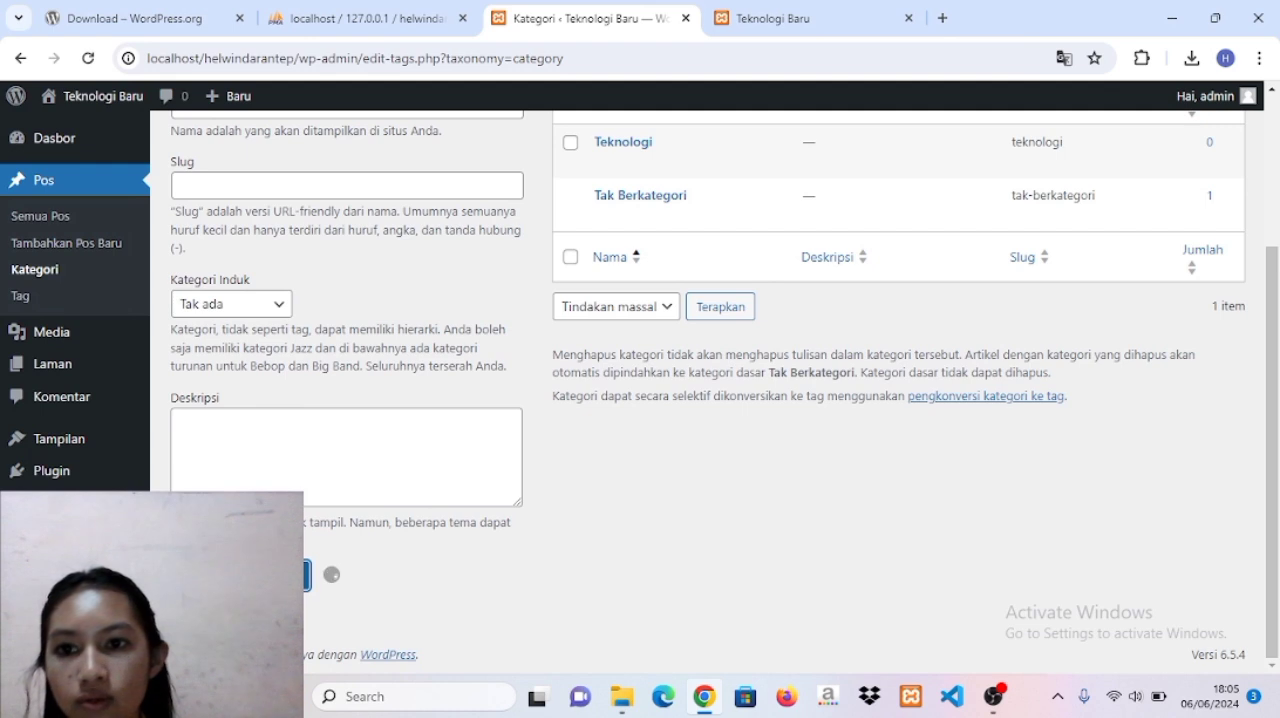
# Add a post category named Website with Teknologi as its parent category.
pyautogui.scroll(2, 341, 398)
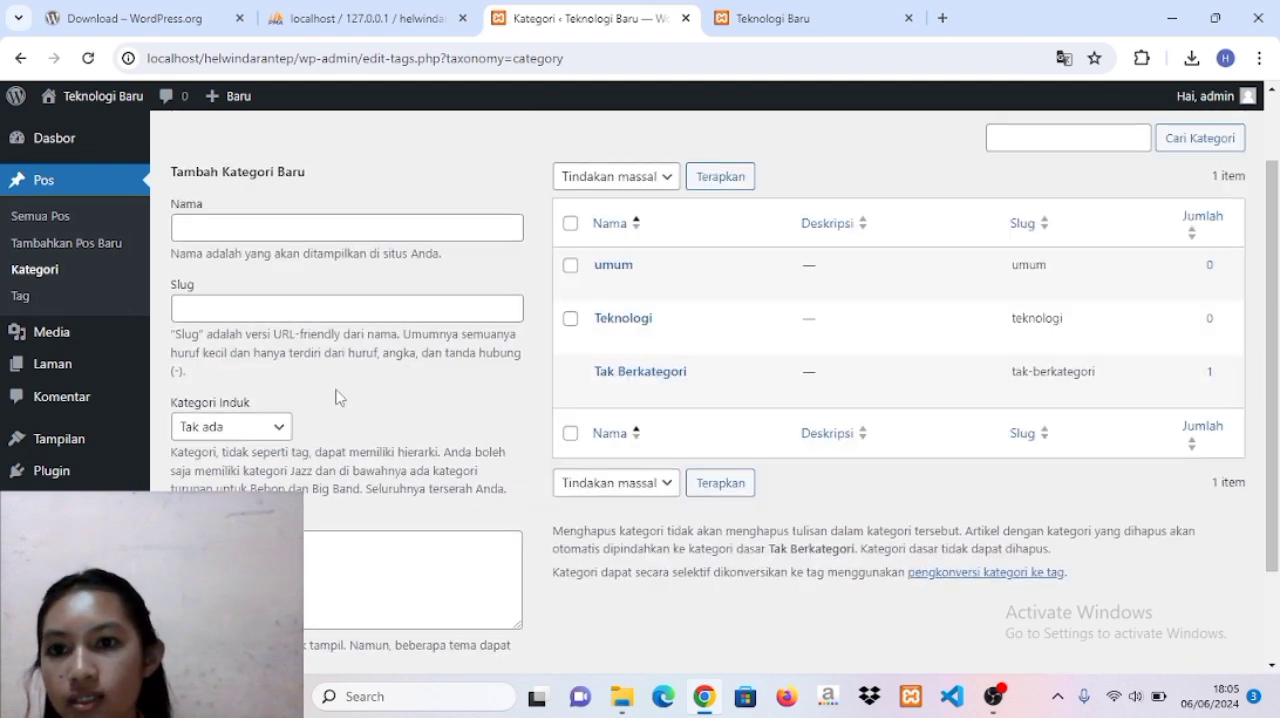
pyautogui.click(254, 228)
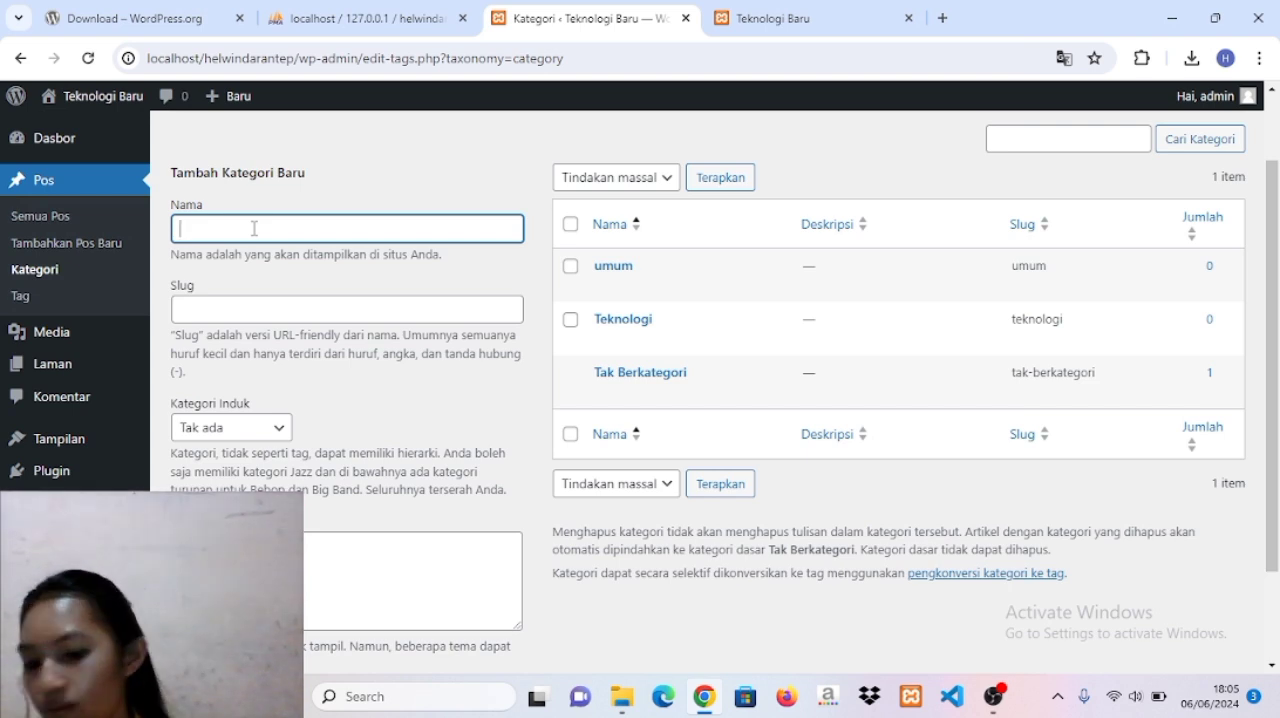
pyautogui.press('capslock')
pyautogui.write('W')
pyautogui.press('capslock')
pyautogui.write('eb')
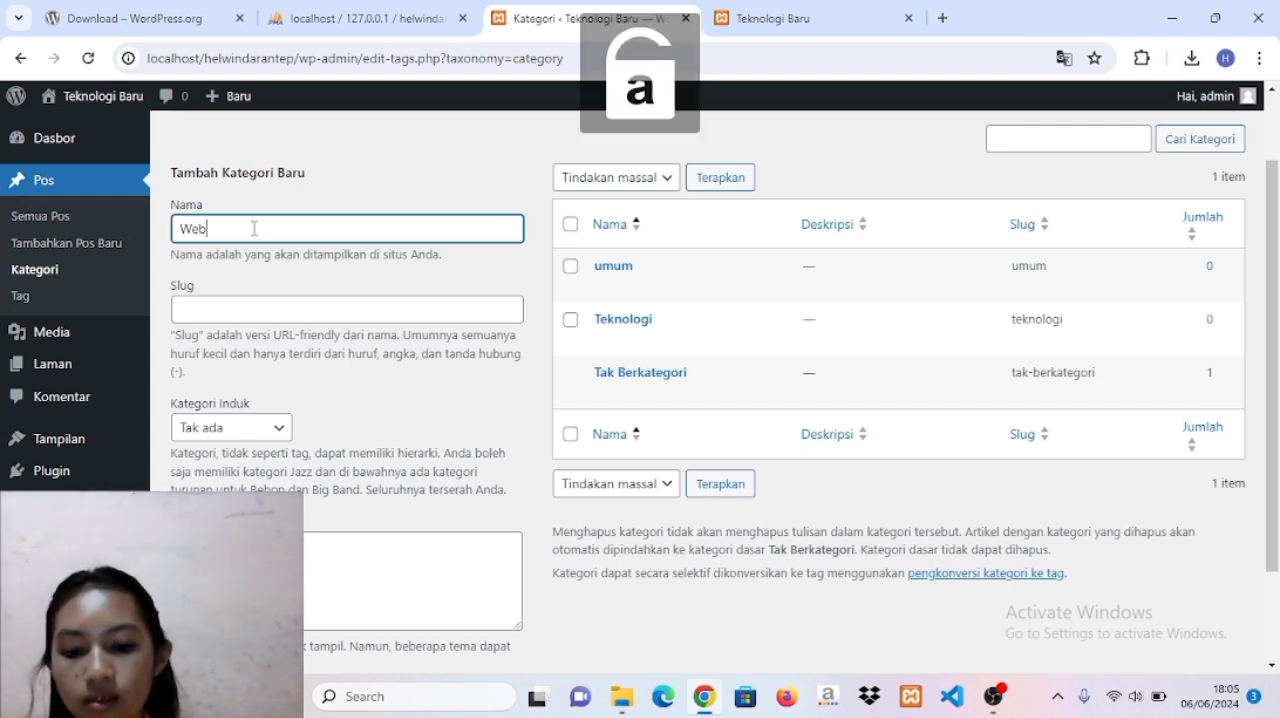
pyautogui.write('site')
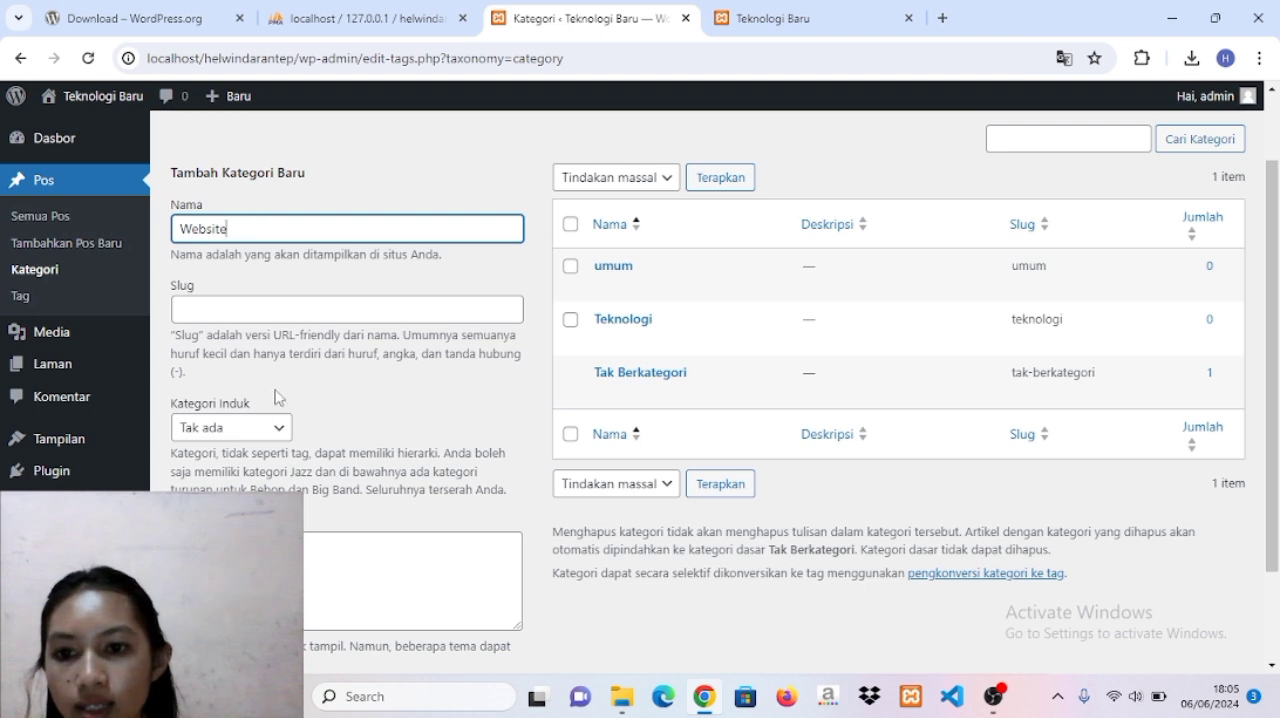
pyautogui.click(277, 428)
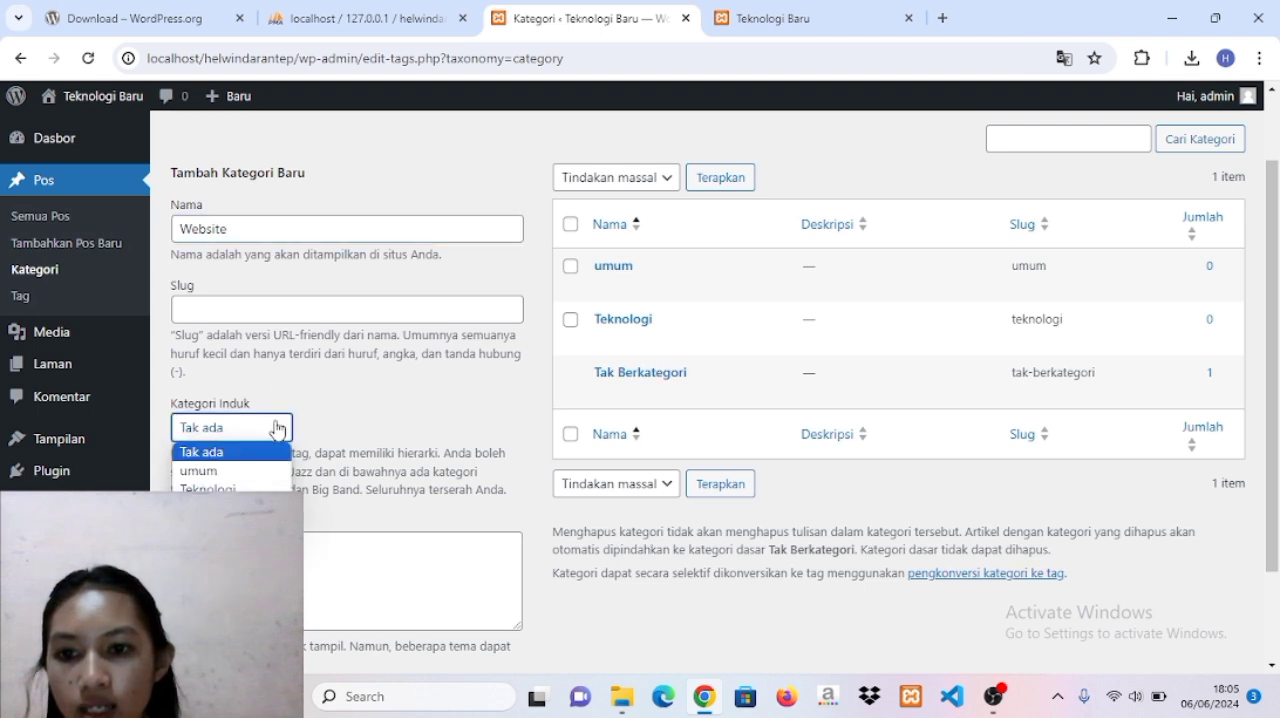
pyautogui.click(240, 487)
pyautogui.scroll(-2, 240, 487)
pyautogui.click(306, 575)
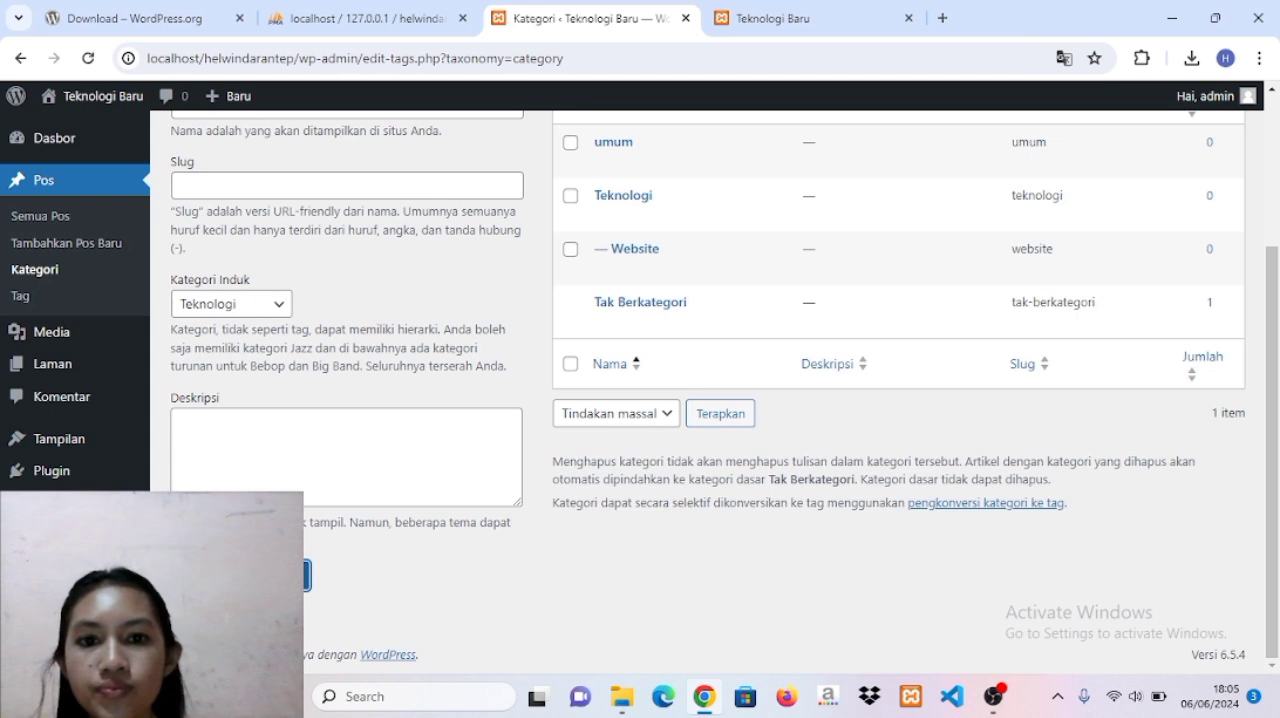
# Add a post category named Seputar Kampus with umum as its parent category.
pyautogui.scroll(1, 222, 176)
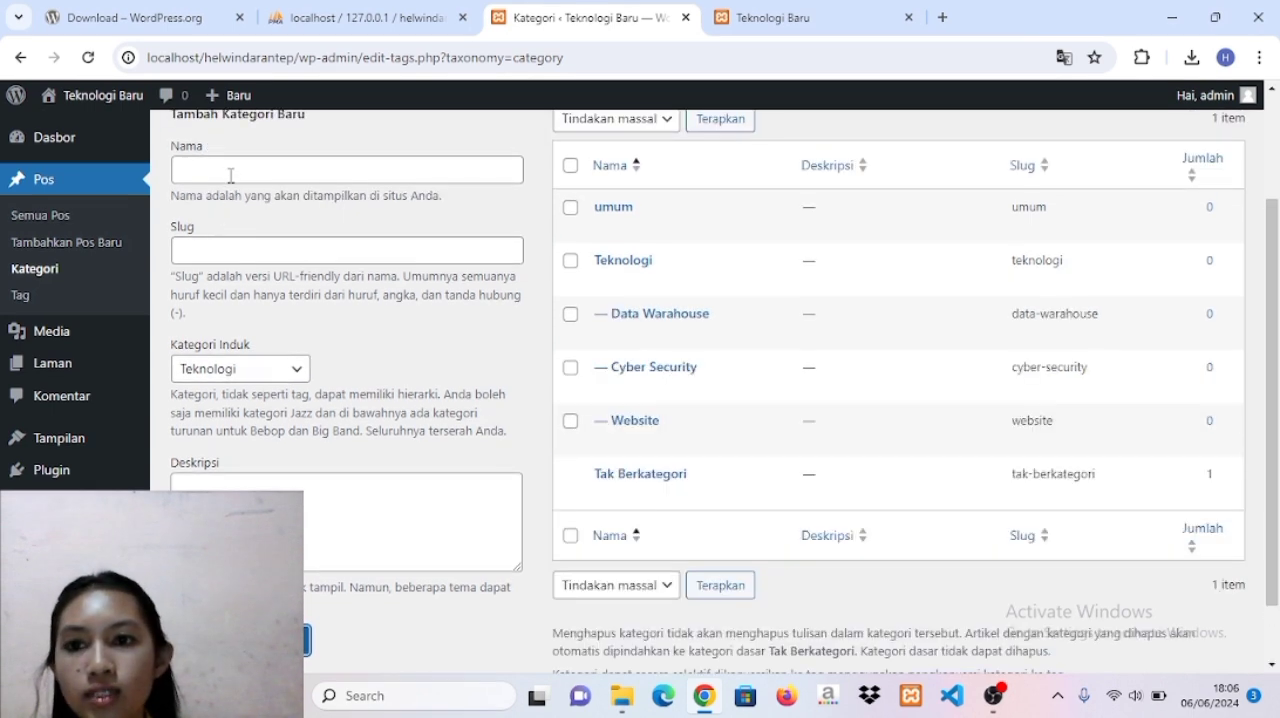
pyautogui.click(230, 174)
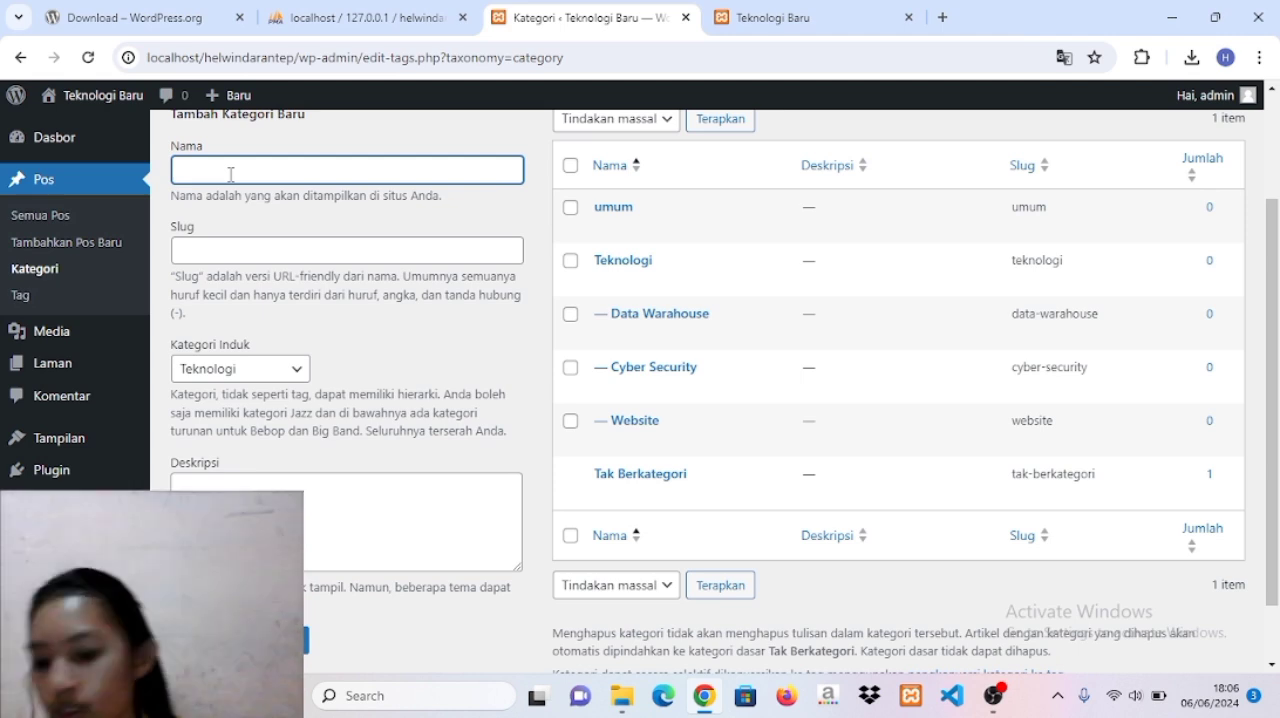
pyautogui.press('capslock')
pyautogui.write('S')
pyautogui.press('capslock')
pyautogui.write('epu')
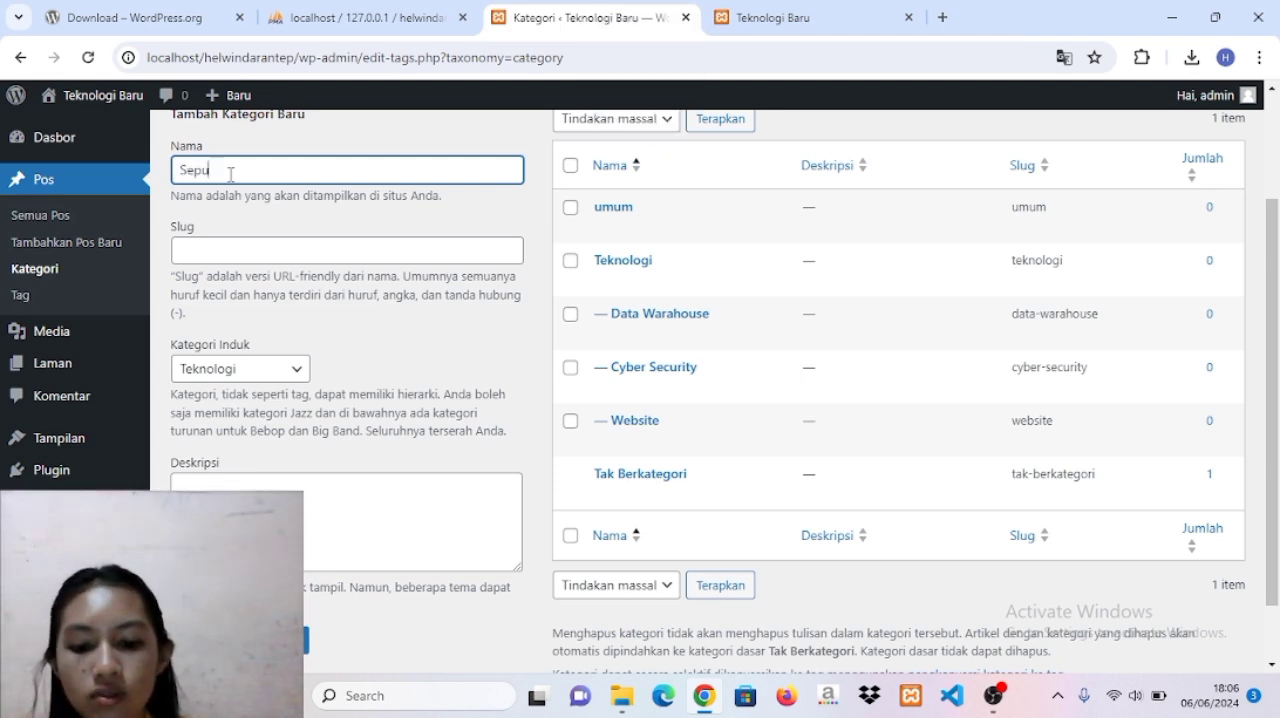
pyautogui.write('tar Kampus')
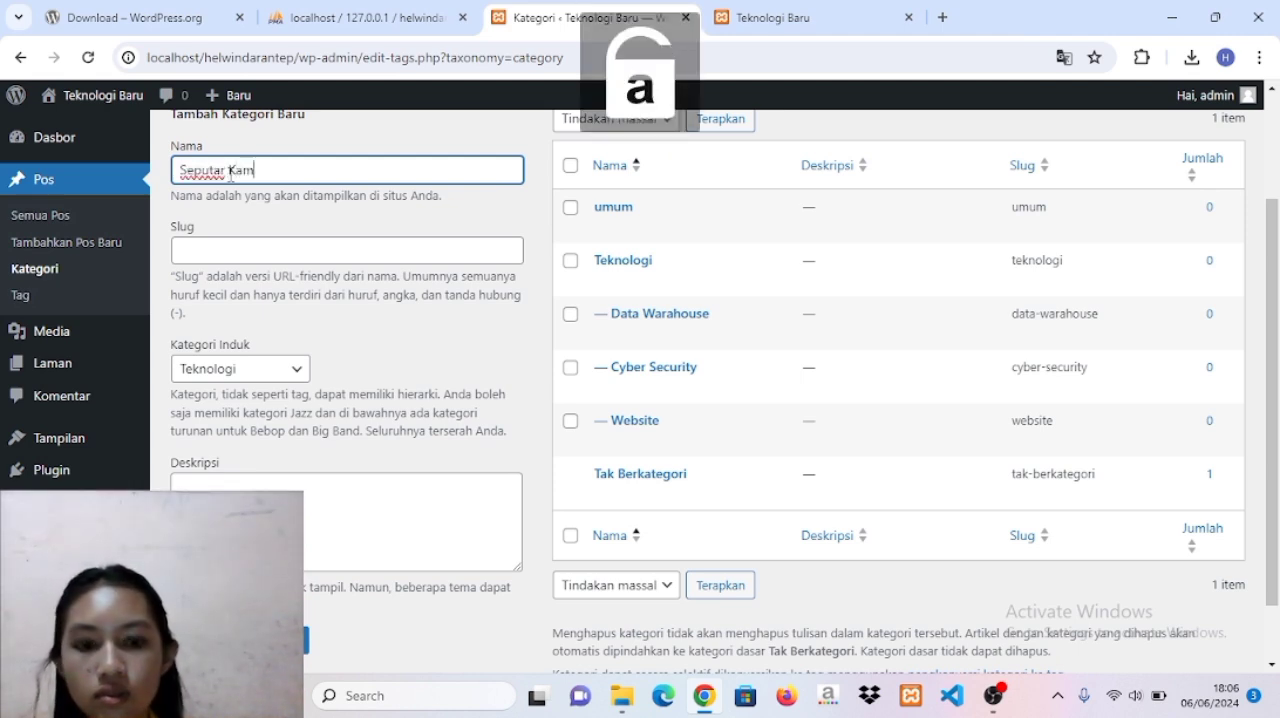
pyautogui.click(297, 370)
pyautogui.click(254, 418)
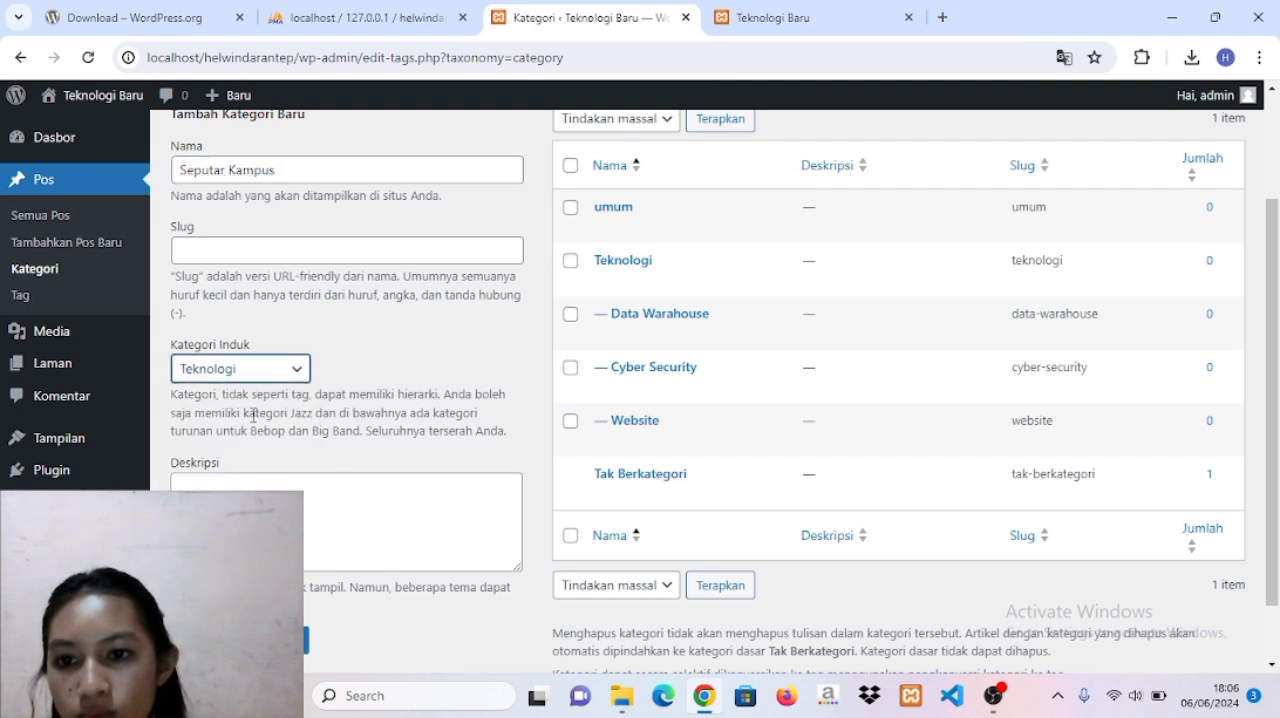
pyautogui.click(241, 640)
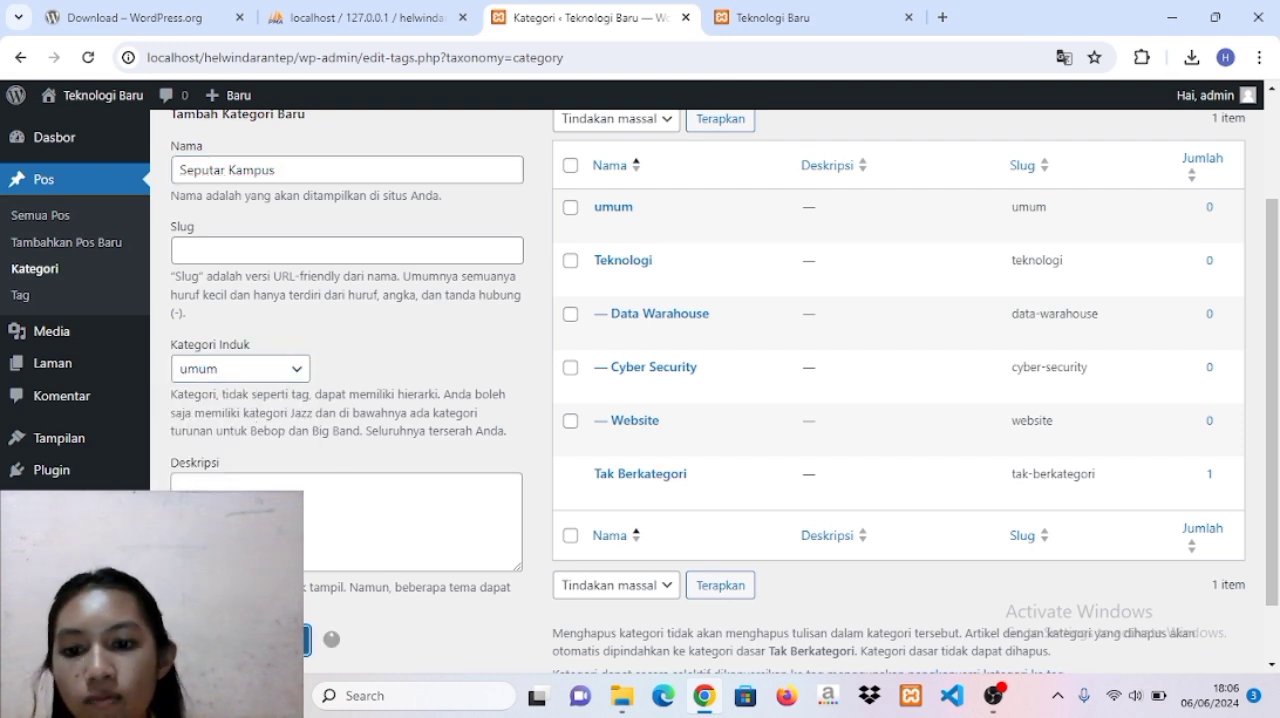
# Add a post category named Headline under the parent category umum.
pyautogui.click(267, 173)
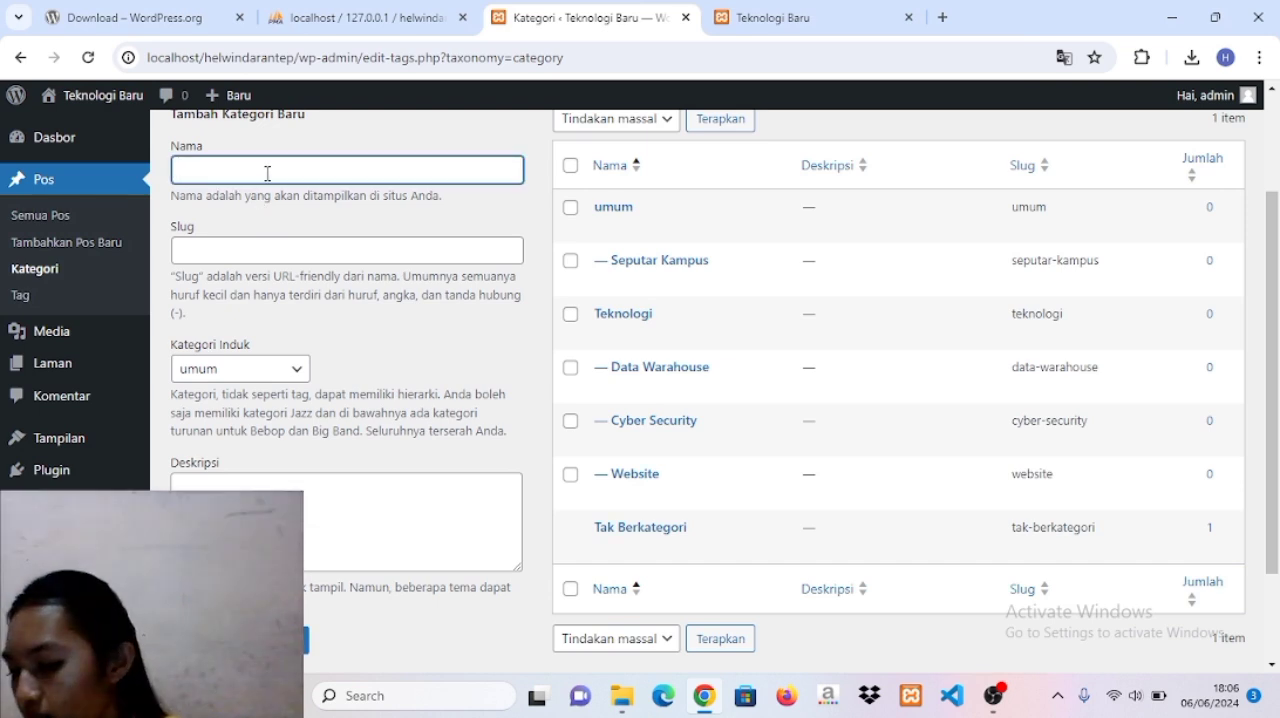
pyautogui.press('capslock')
pyautogui.write('H')
pyautogui.press('capslock')
pyautogui.write('eadline')
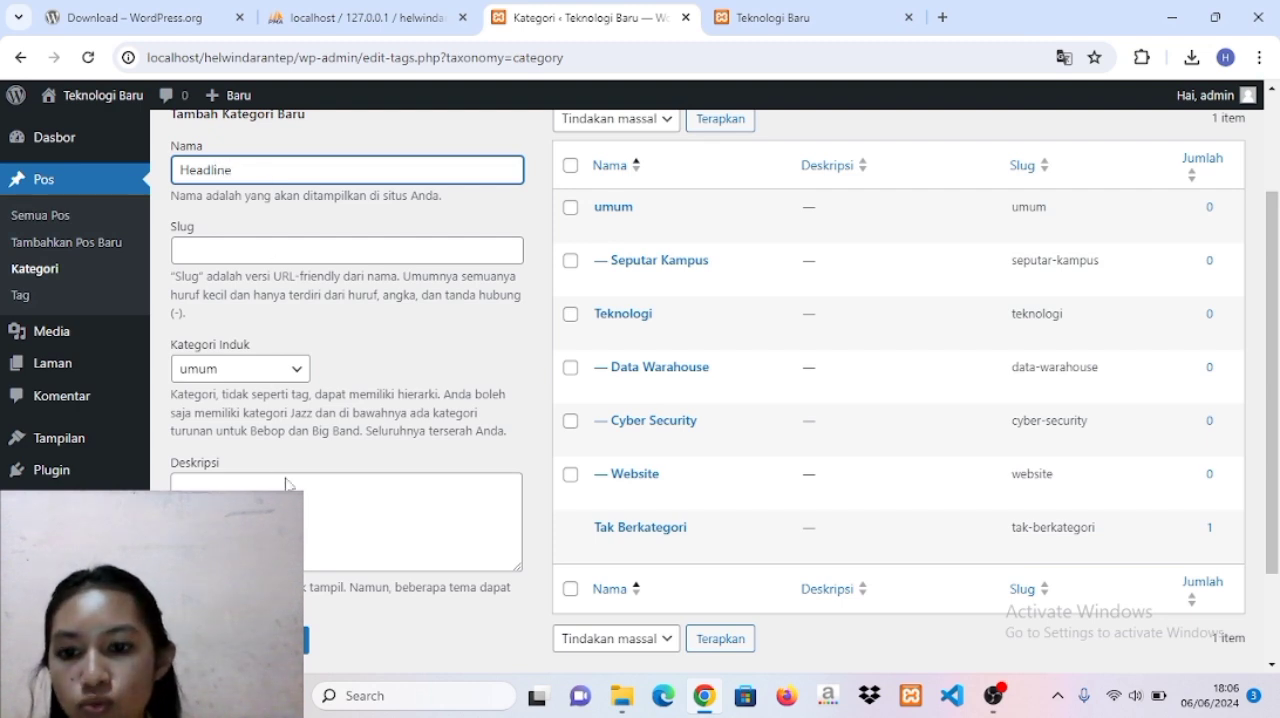
pyautogui.click(245, 640)
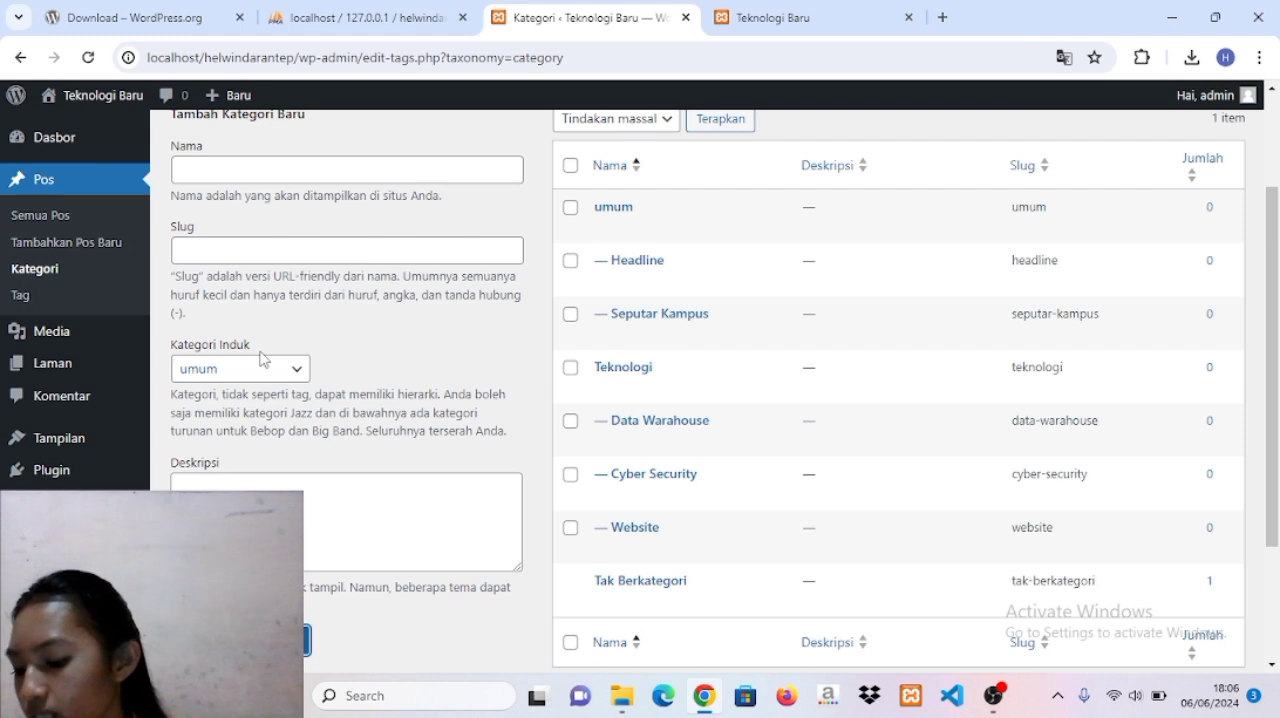
# In the post tags, add two new tags named uncp and ftkom.
pyautogui.click(38, 298)
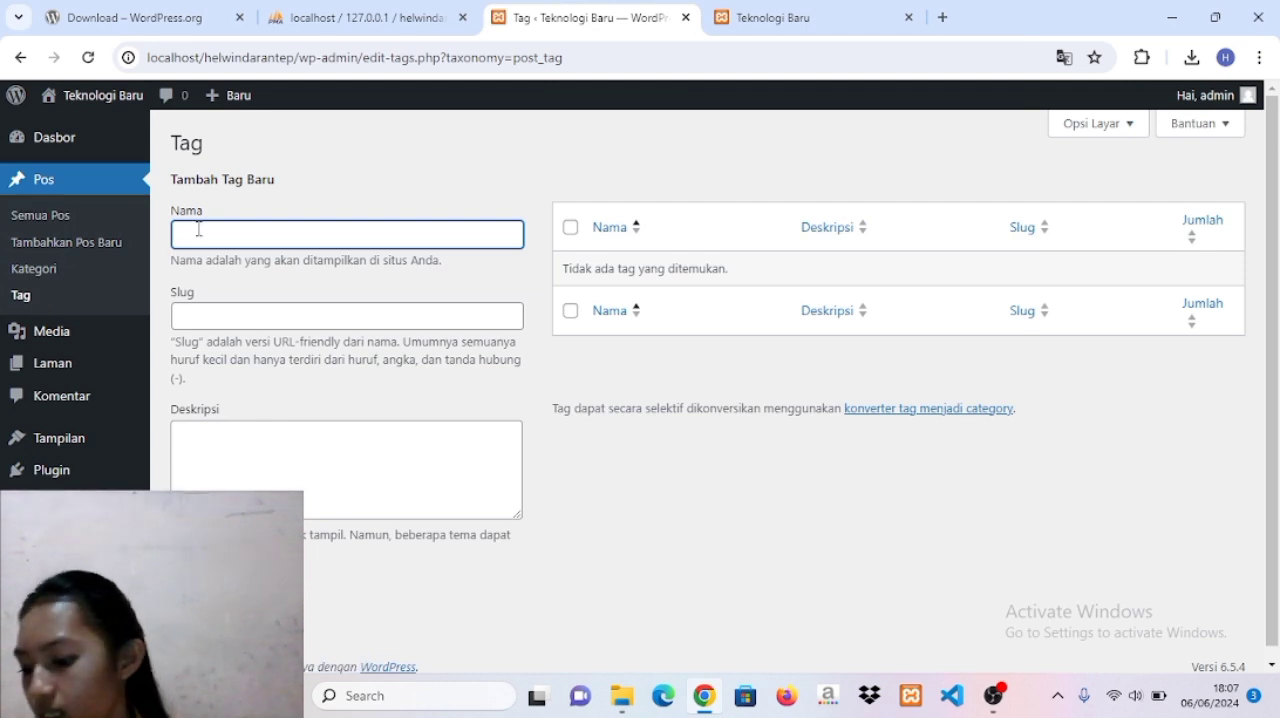
pyautogui.write('uncp')
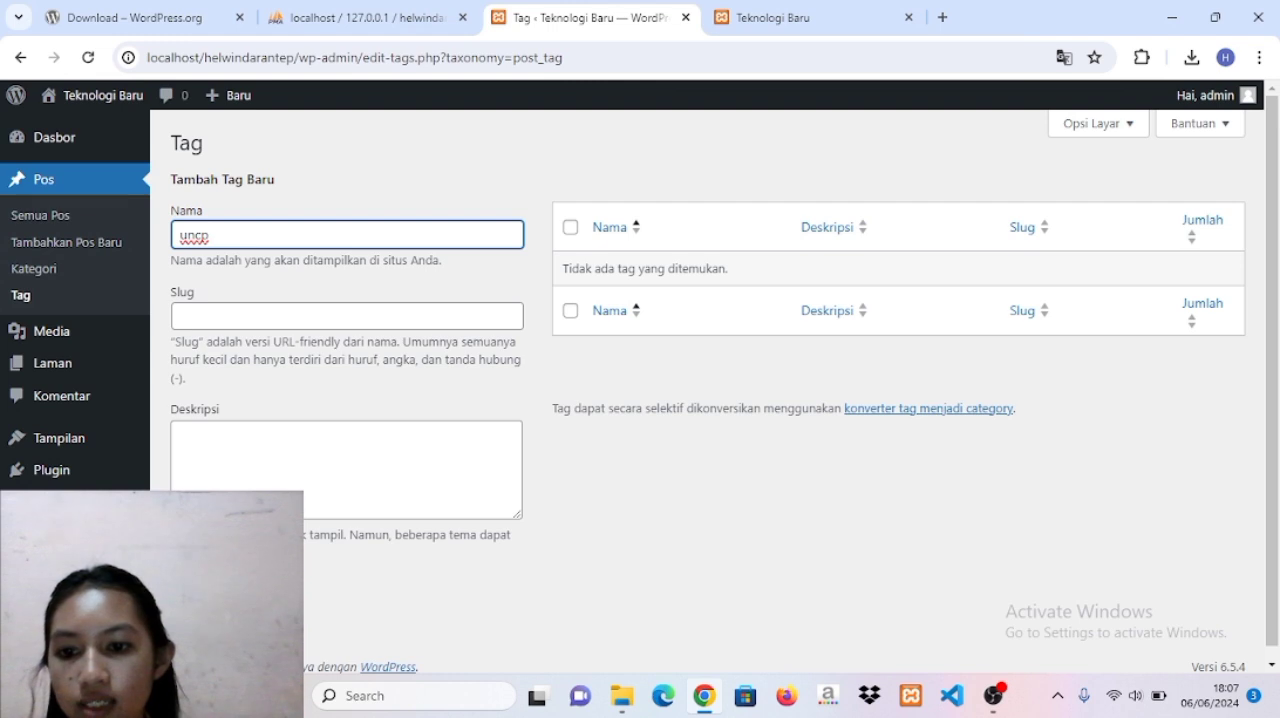
pyautogui.click(307, 586)
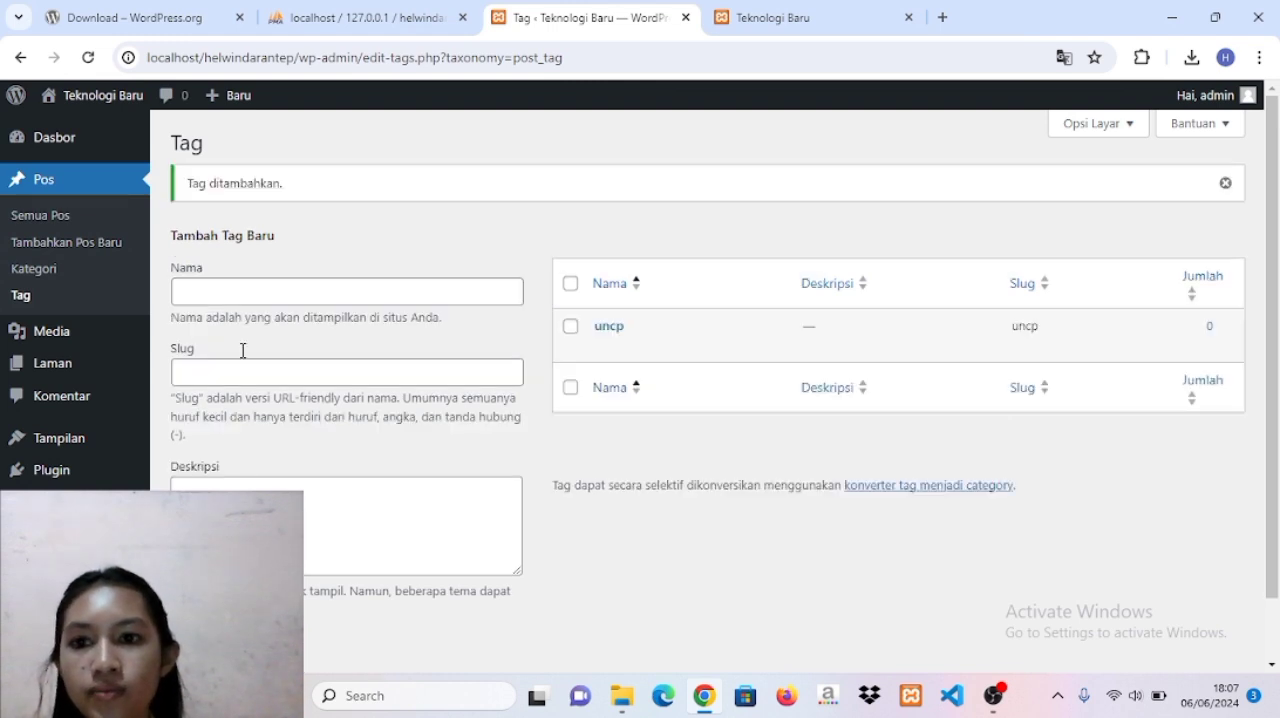
pyautogui.click(247, 293)
pyautogui.write('ftkom')
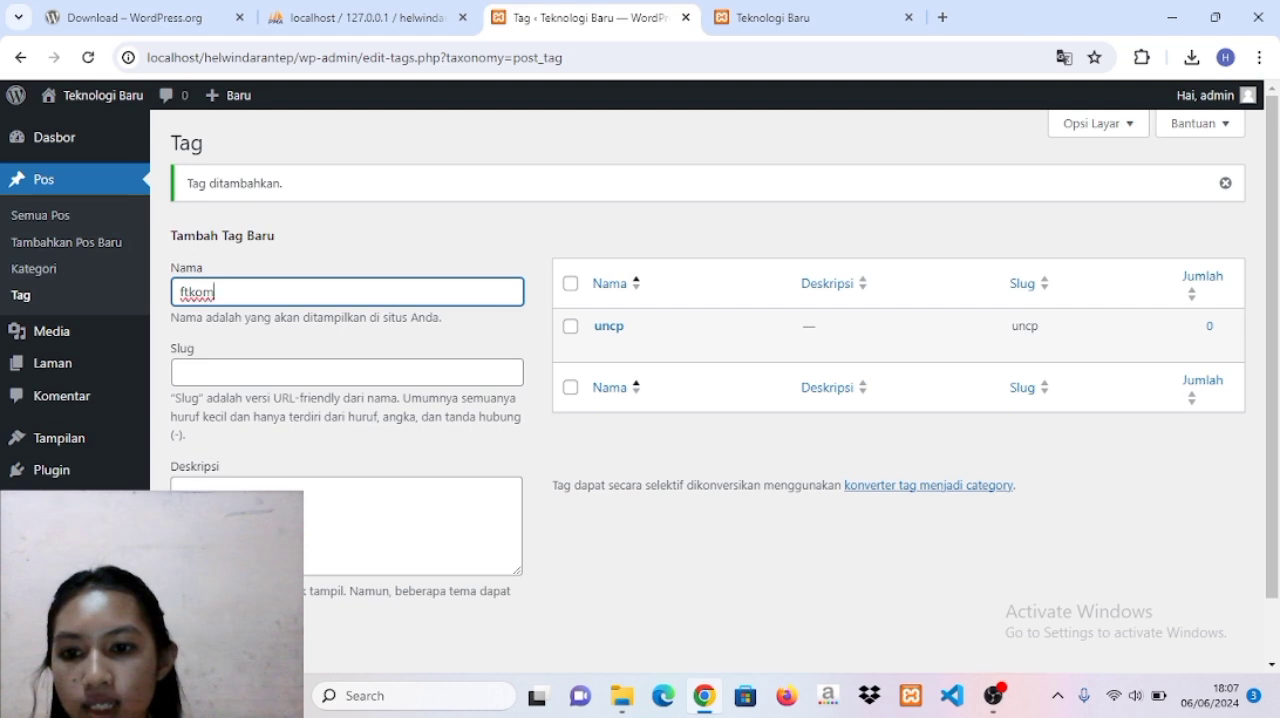
pyautogui.click(230, 643)
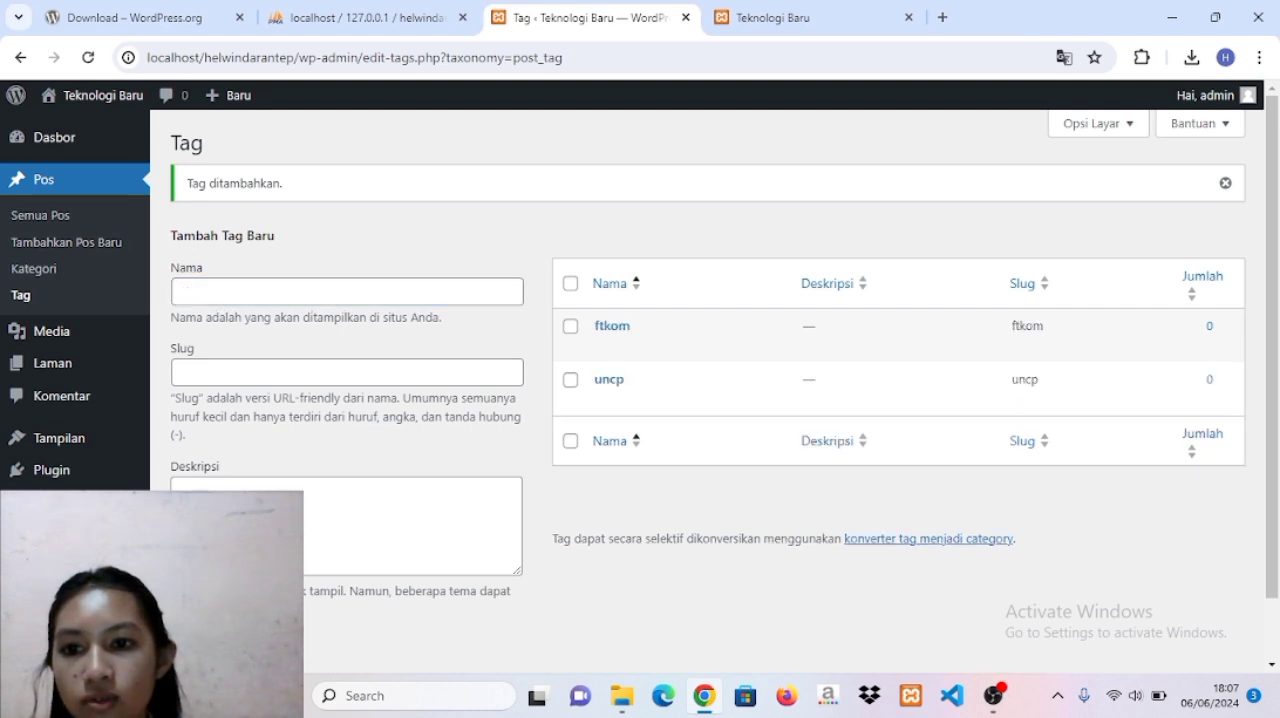
# Add a new post tag named informatika.
pyautogui.click(266, 290)
pyautogui.write('i')
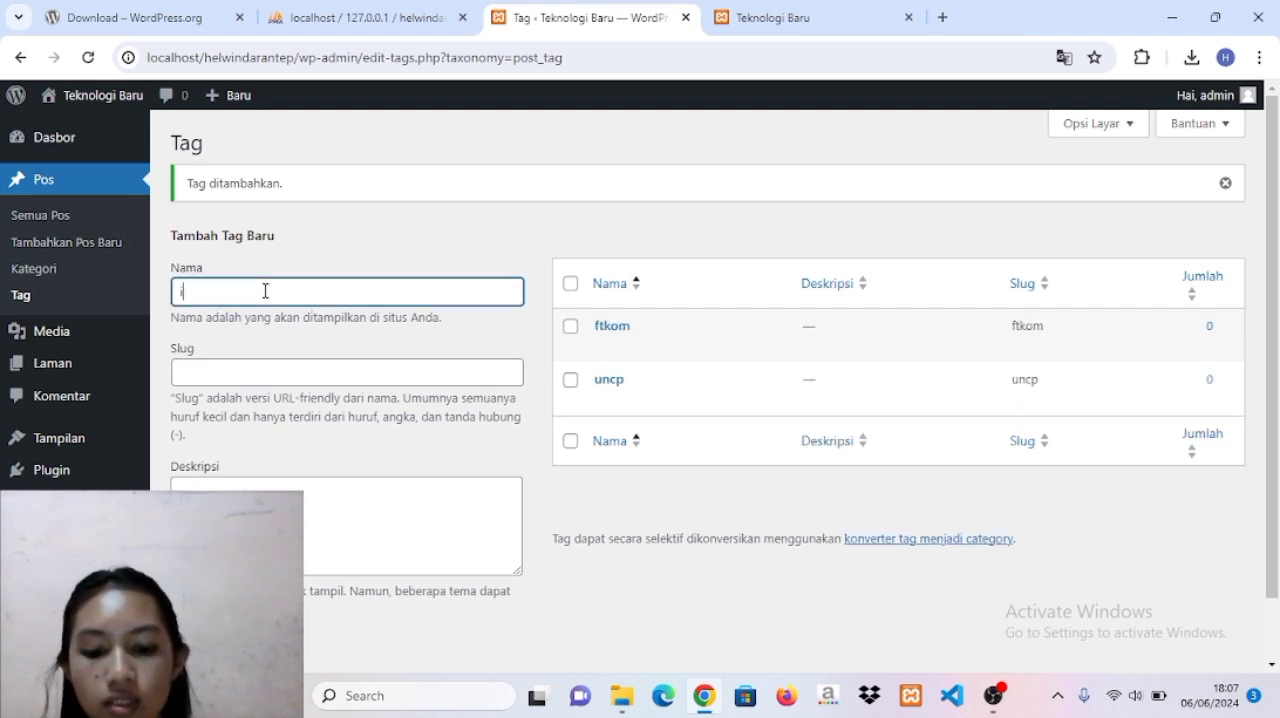
pyautogui.write('nformatika')
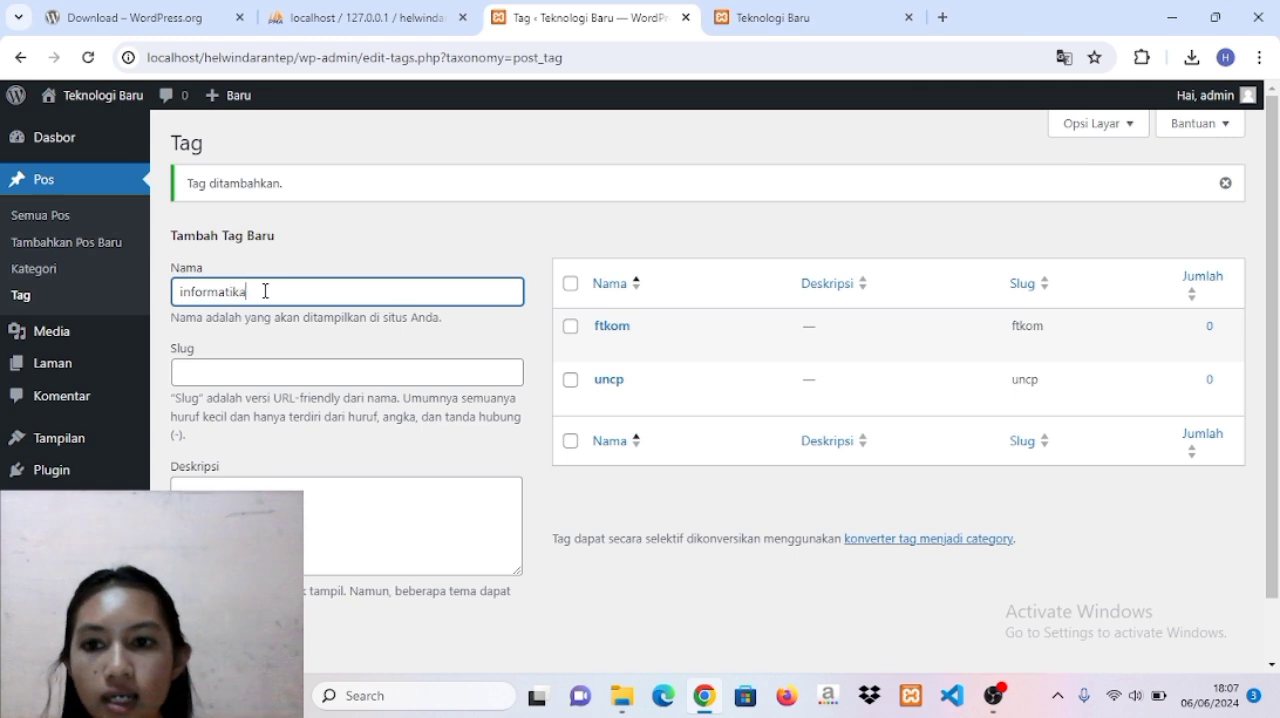
pyautogui.click(234, 643)
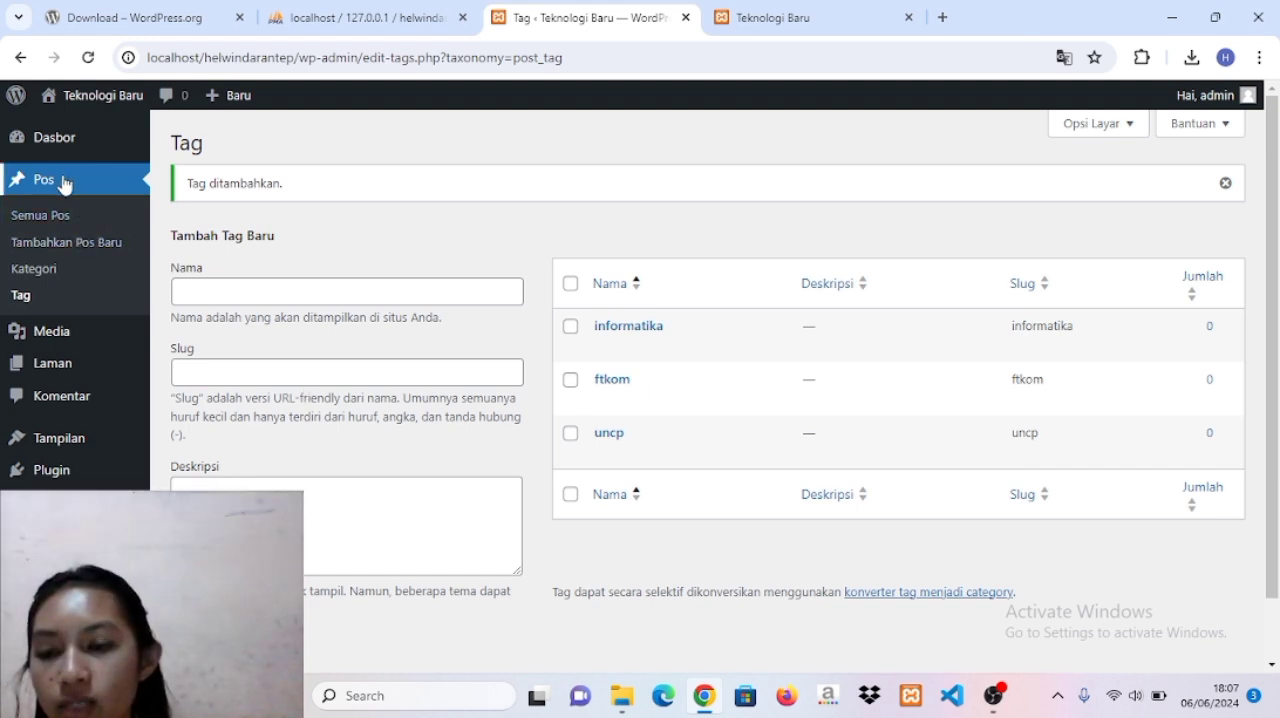
# Start a new post, and in a separate browser tab search for "artikel teknologi masa depan" and open the detikedu article on Teknologi Informasi.
pyautogui.click(64, 244)
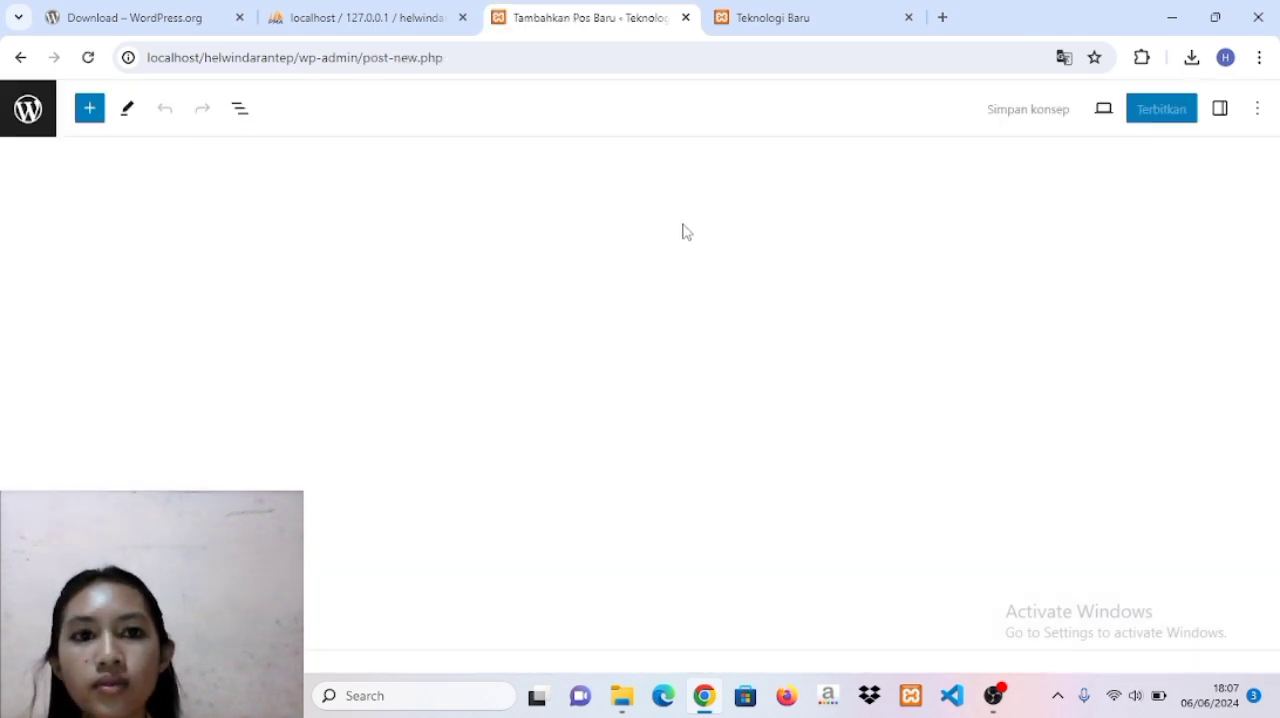
pyautogui.click(942, 17)
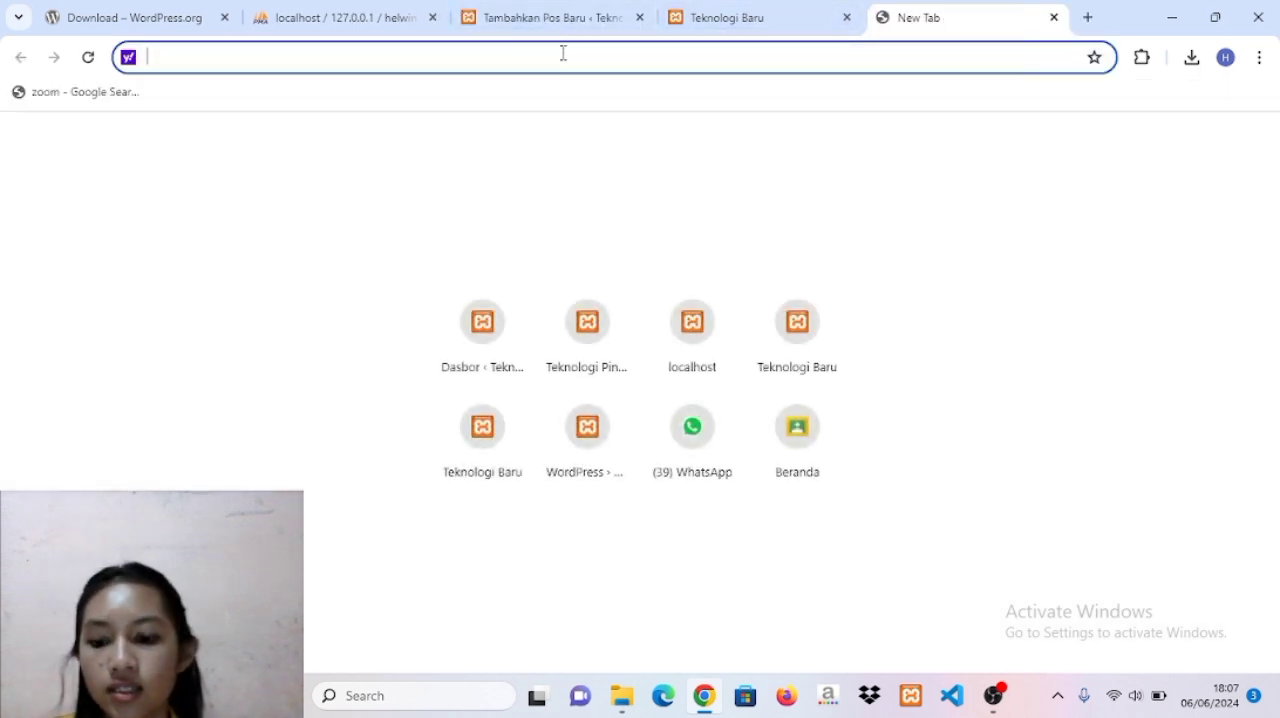
pyautogui.write('artikel')
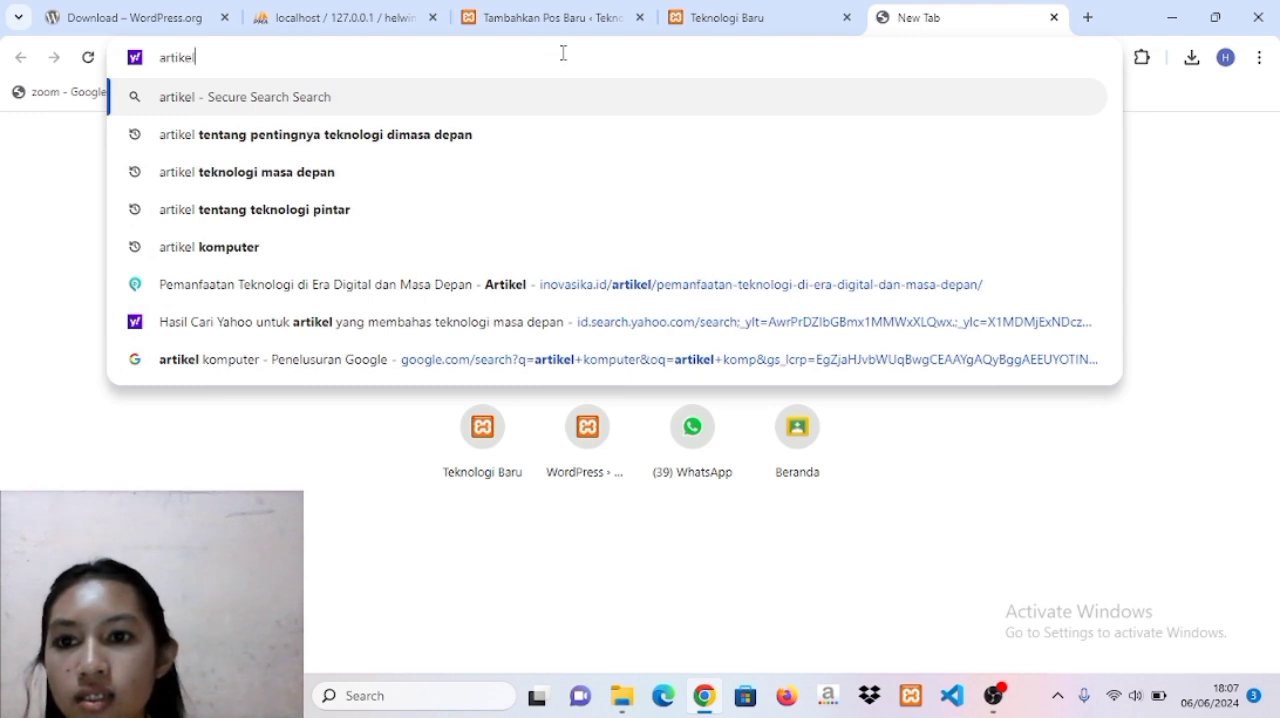
pyautogui.click(240, 173)
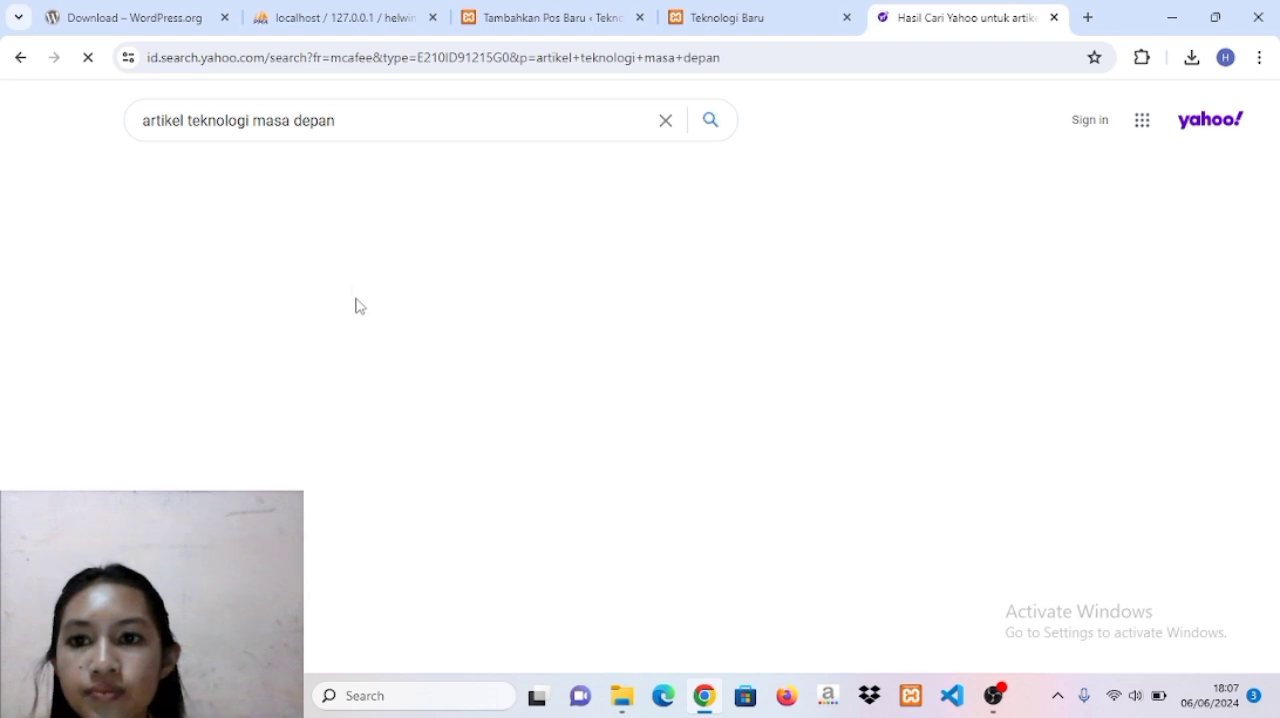
pyautogui.scroll(-3, 355, 323)
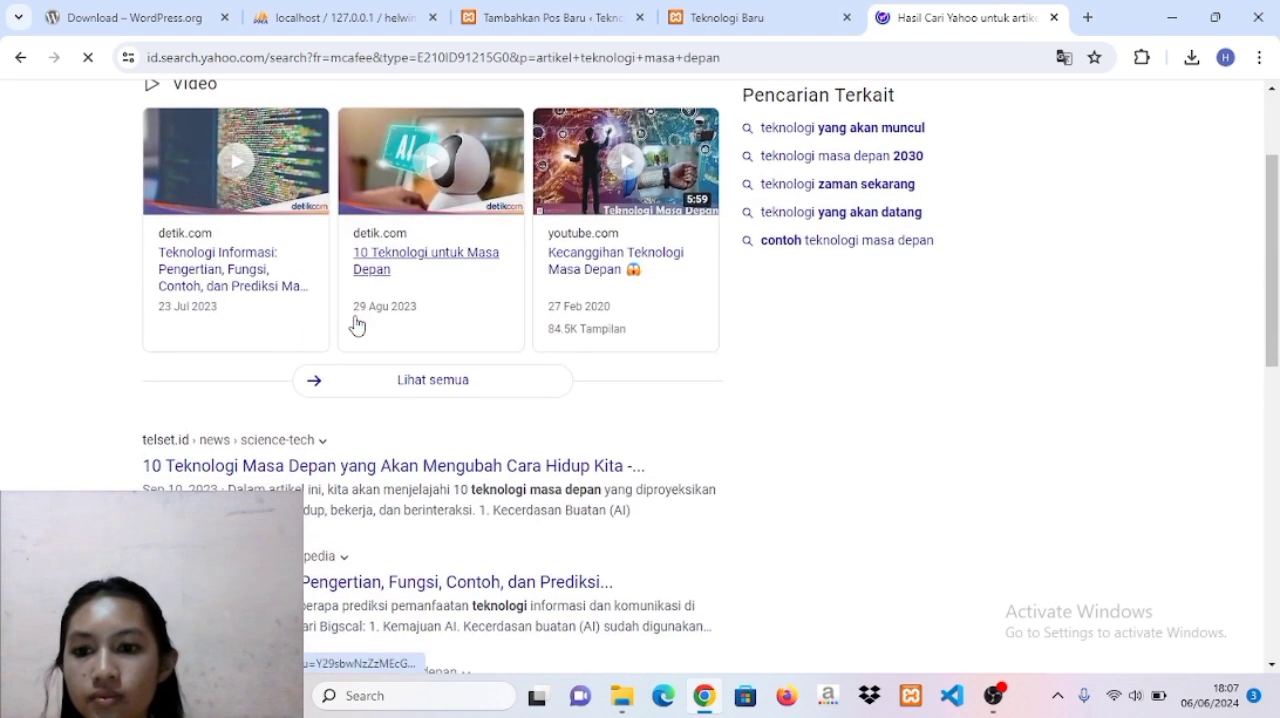
pyautogui.click(358, 323)
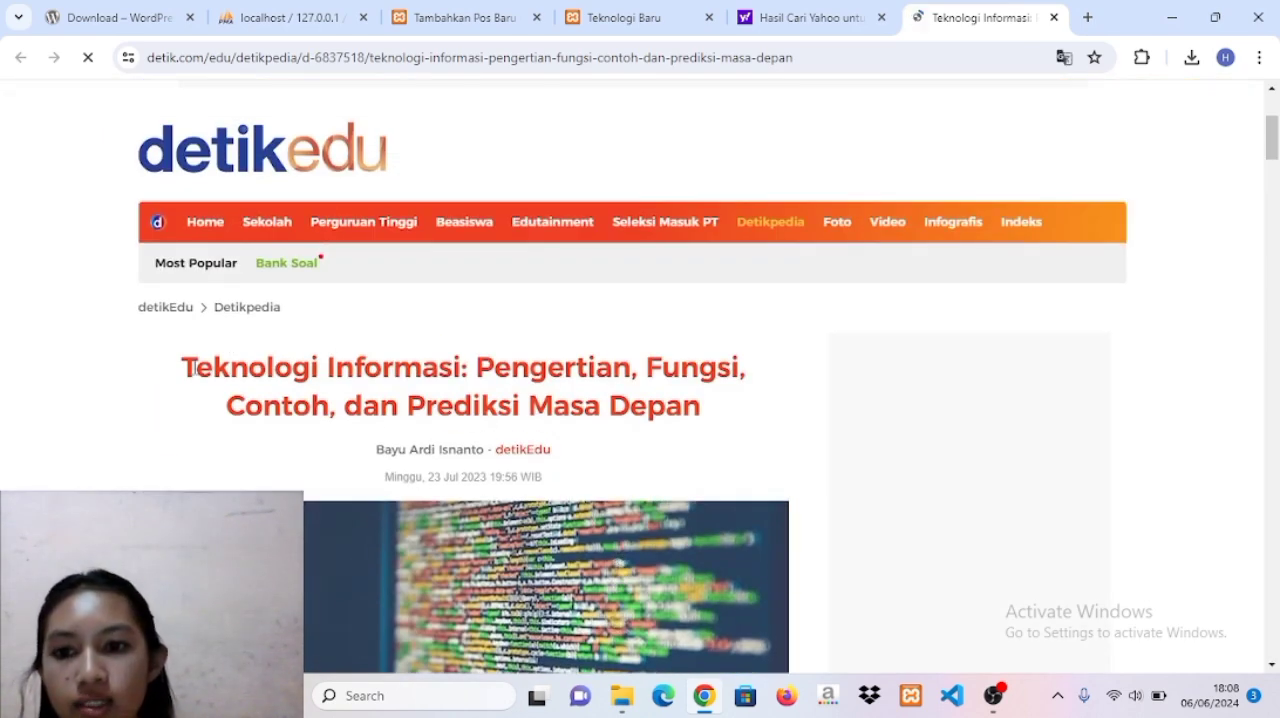
# Copy the article headline "Teknologi Informasi: Pengertian, Fungsi, Contoh, dan Prediksi Masa Depan" into the post title and delete the attribution text pasted below it.
pyautogui.moveTo(190, 365); pyautogui.dragTo(398, 405)
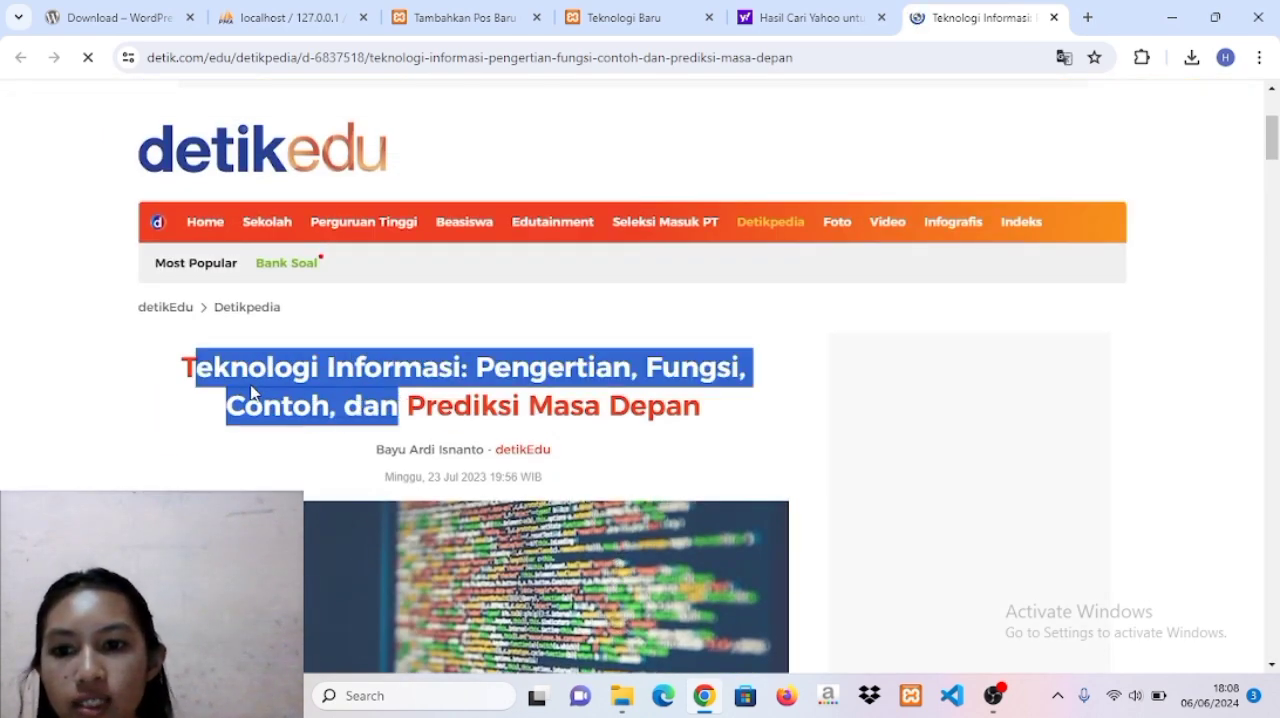
pyautogui.click(183, 365)
pyautogui.moveTo(181, 366); pyautogui.dragTo(709, 414)
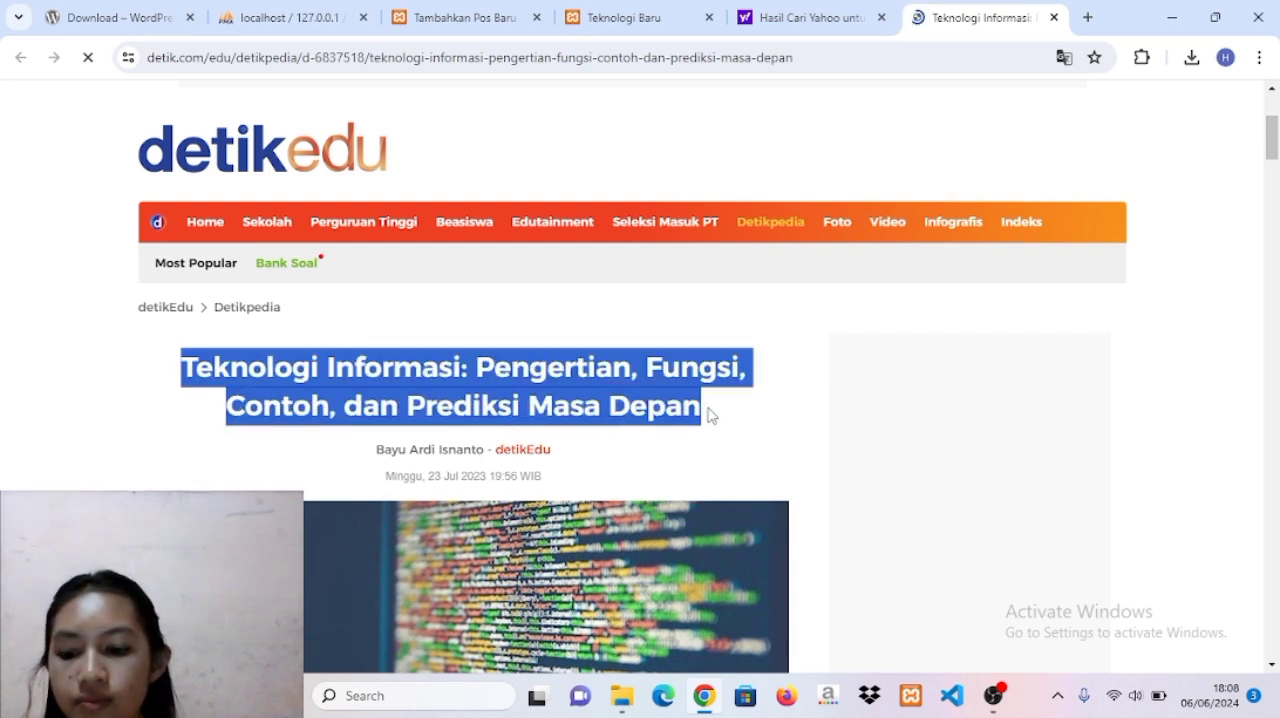
pyautogui.click(709, 414)
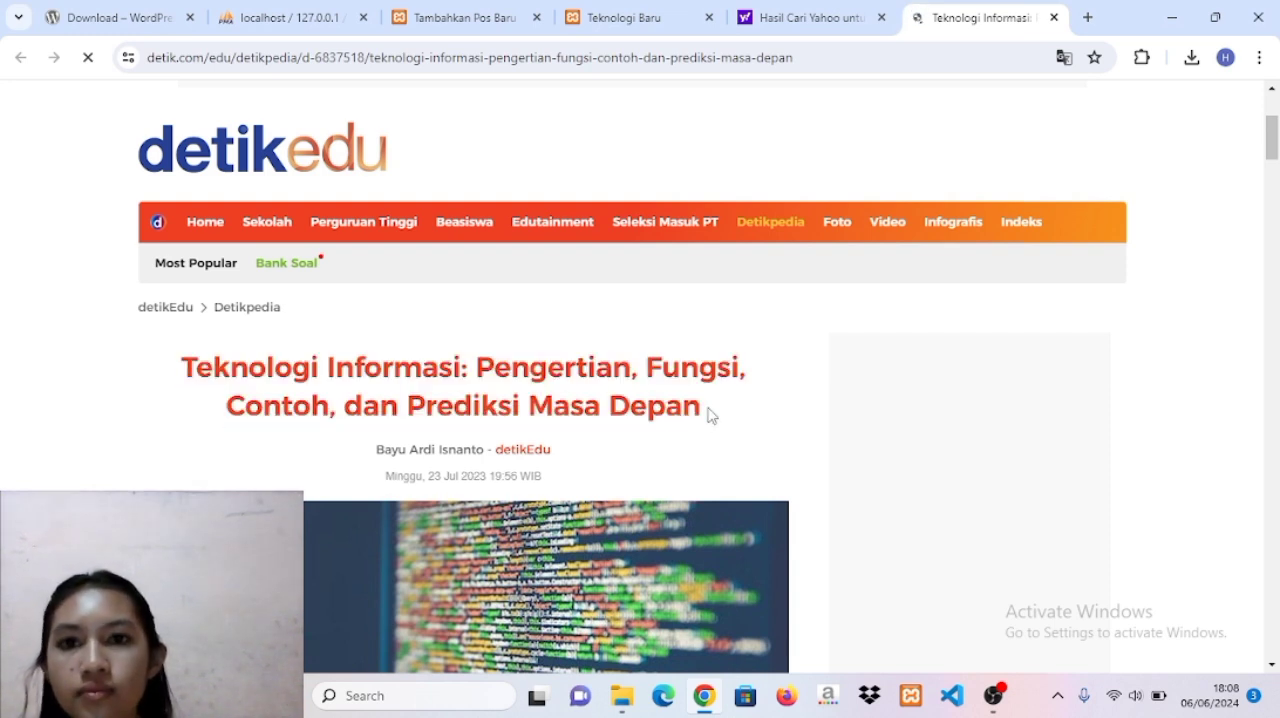
pyautogui.click(466, 16)
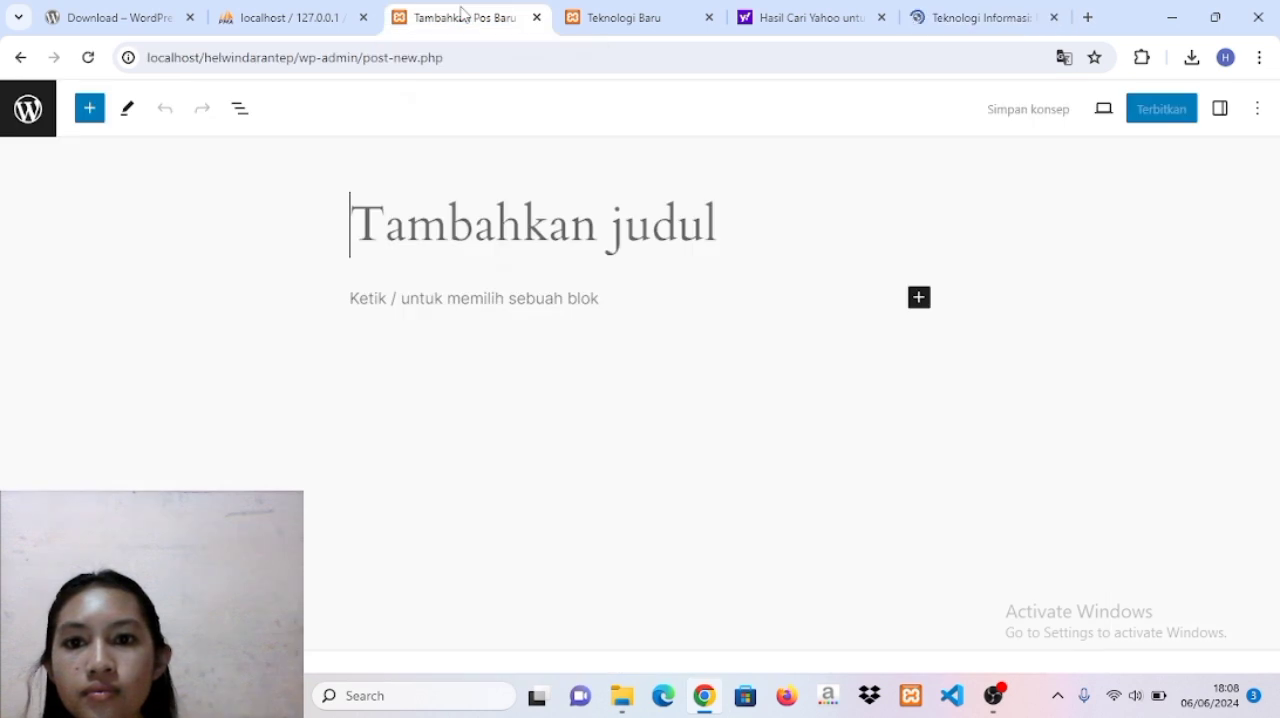
pyautogui.write('Teknologi Informasi: Pengertian, Fungsi, Contoh, dan Prediksi Masa Depan Baca artikel detikedu, "Teknologi Informasi: Pengertian, Fungsi, Contoh, dan Prediksi Masa Depan" selengkapnya https://www.detik.com/edu/detikpedia/d-6837518/teknologi-informasi-pengertian-fungsi-contoh-dan-prediksi-masa-depan. Download Apps Detikcom Sekarang https://apps.detik.com/detik/')
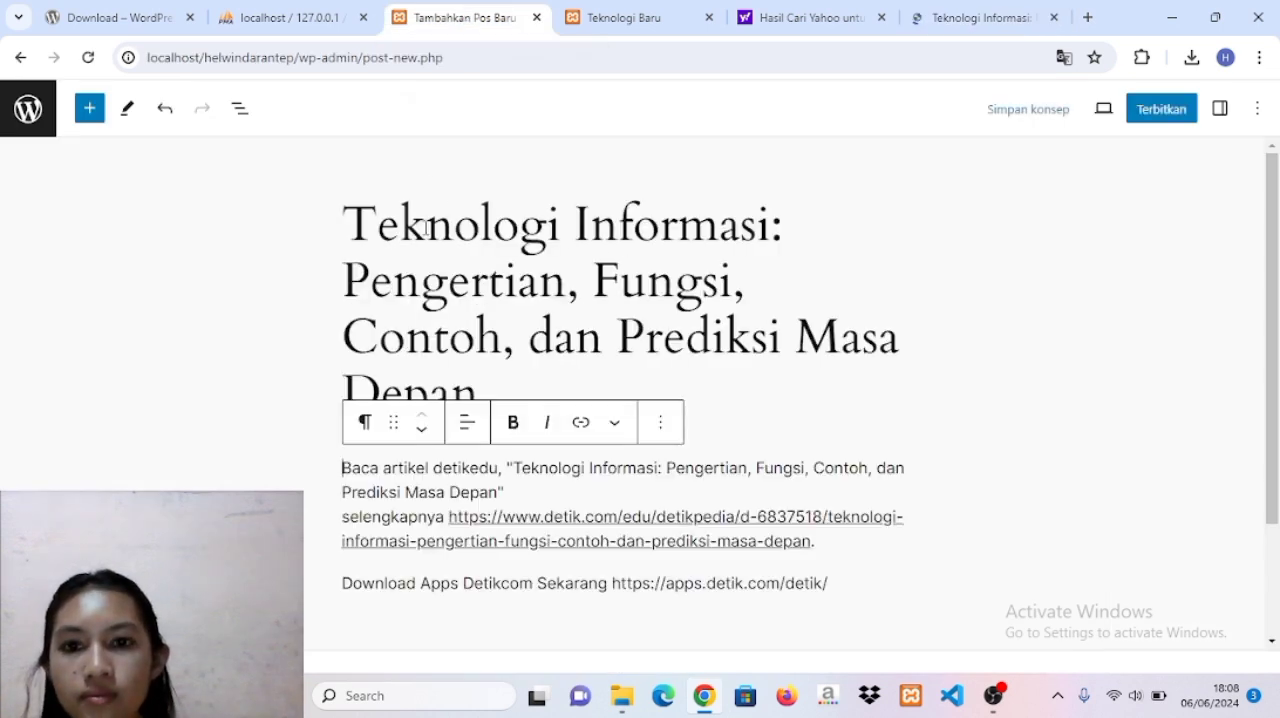
pyautogui.moveTo(343, 467); pyautogui.dragTo(845, 587)
pyautogui.press('BackSpace')
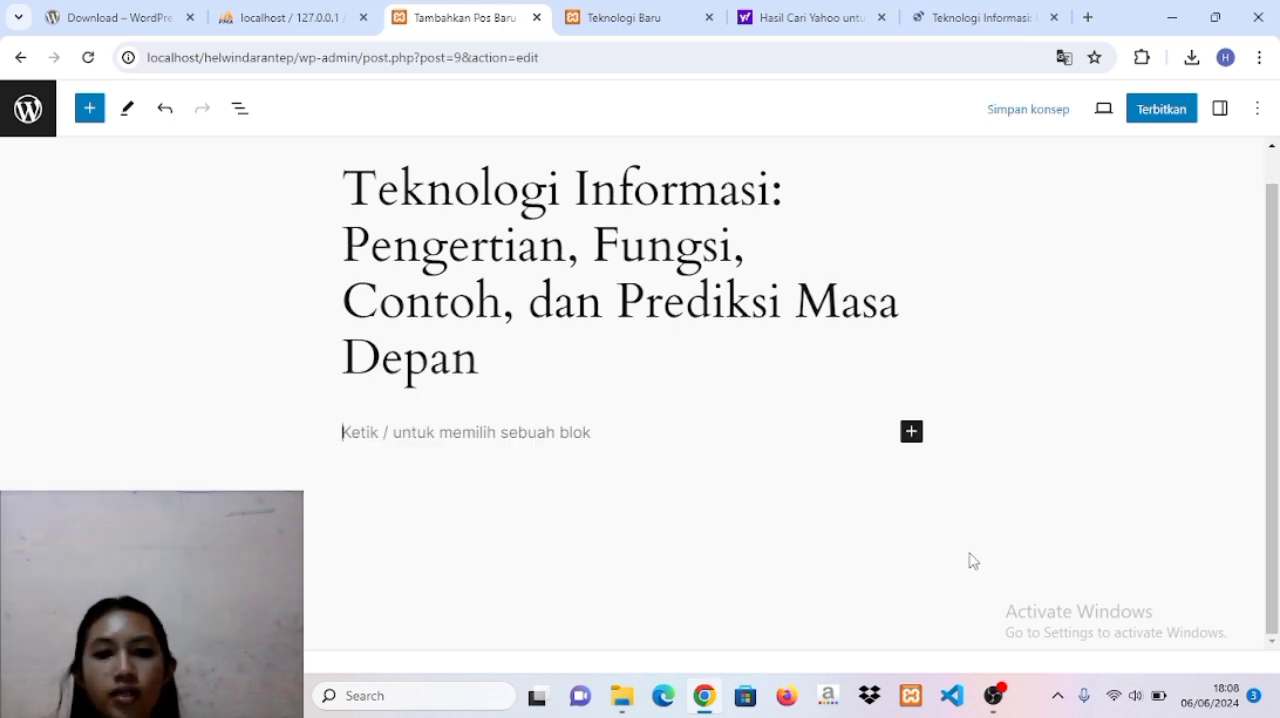
# Copy the article's opening paragraphs, through the one beginning "Dalam artikel ini", into the post body and remove the detikedu attribution lines.
pyautogui.click(912, 433)
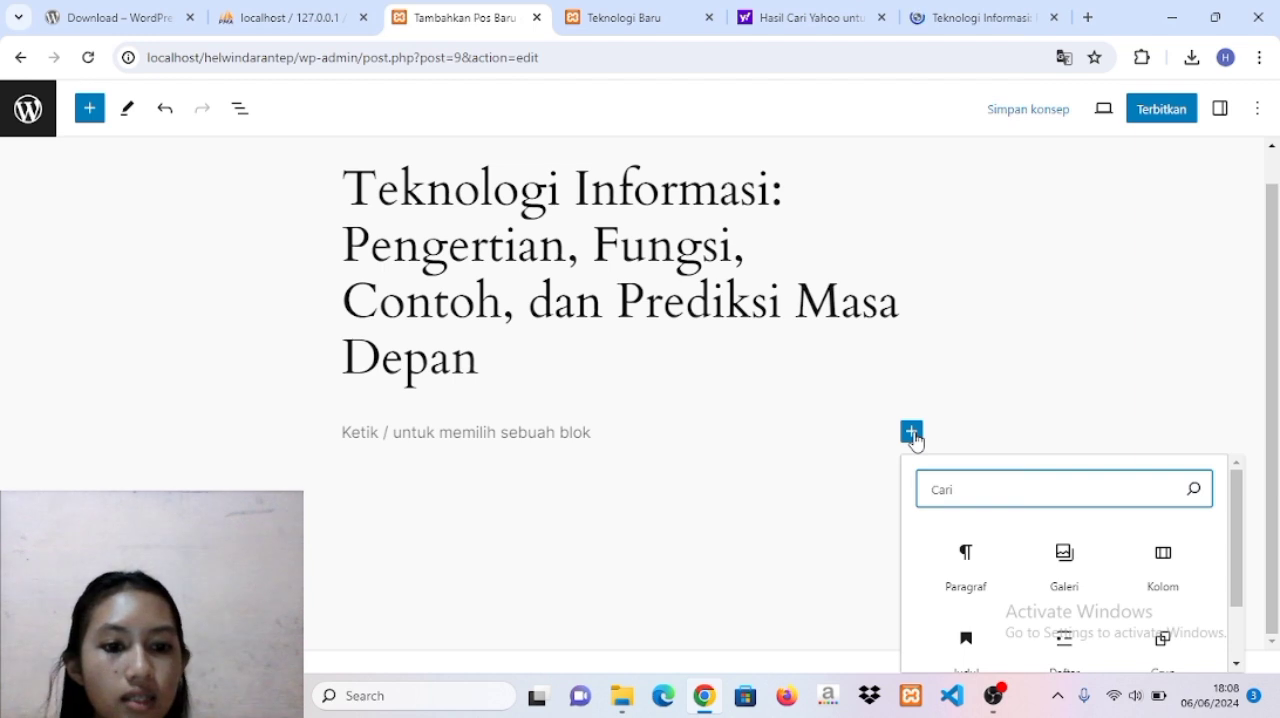
pyautogui.click(962, 566)
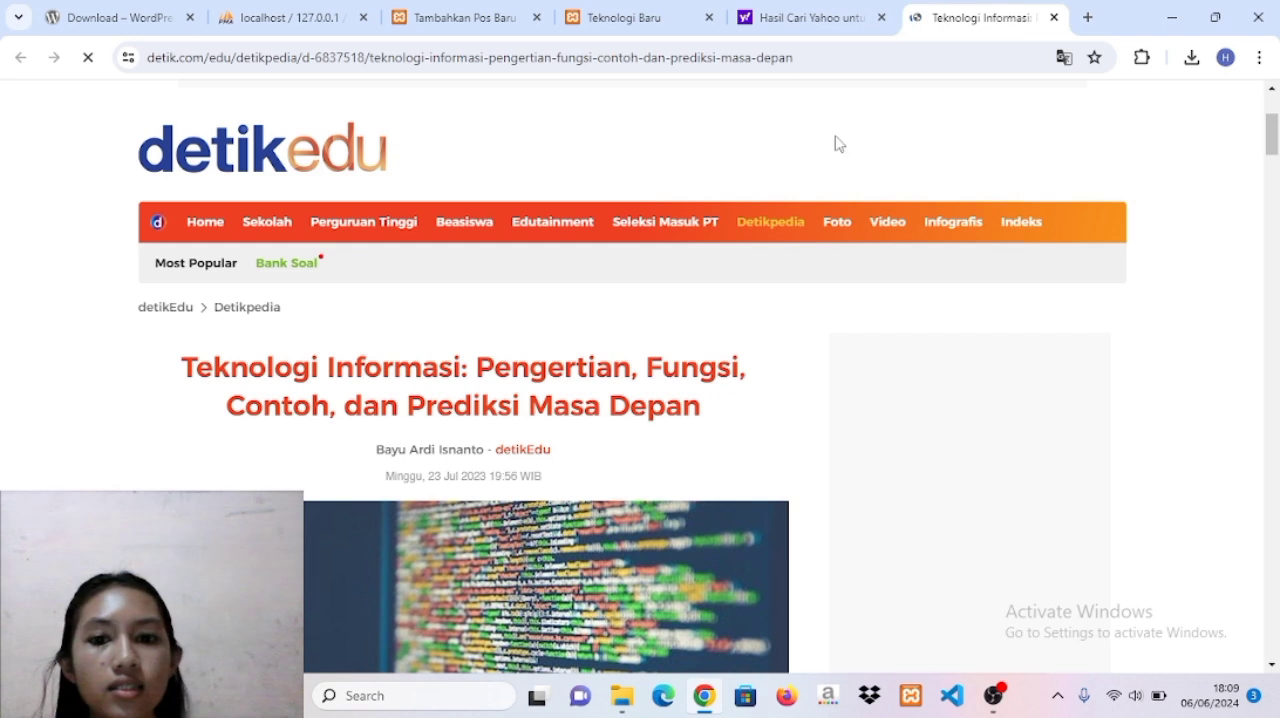
pyautogui.scroll(-7, 620, 404)
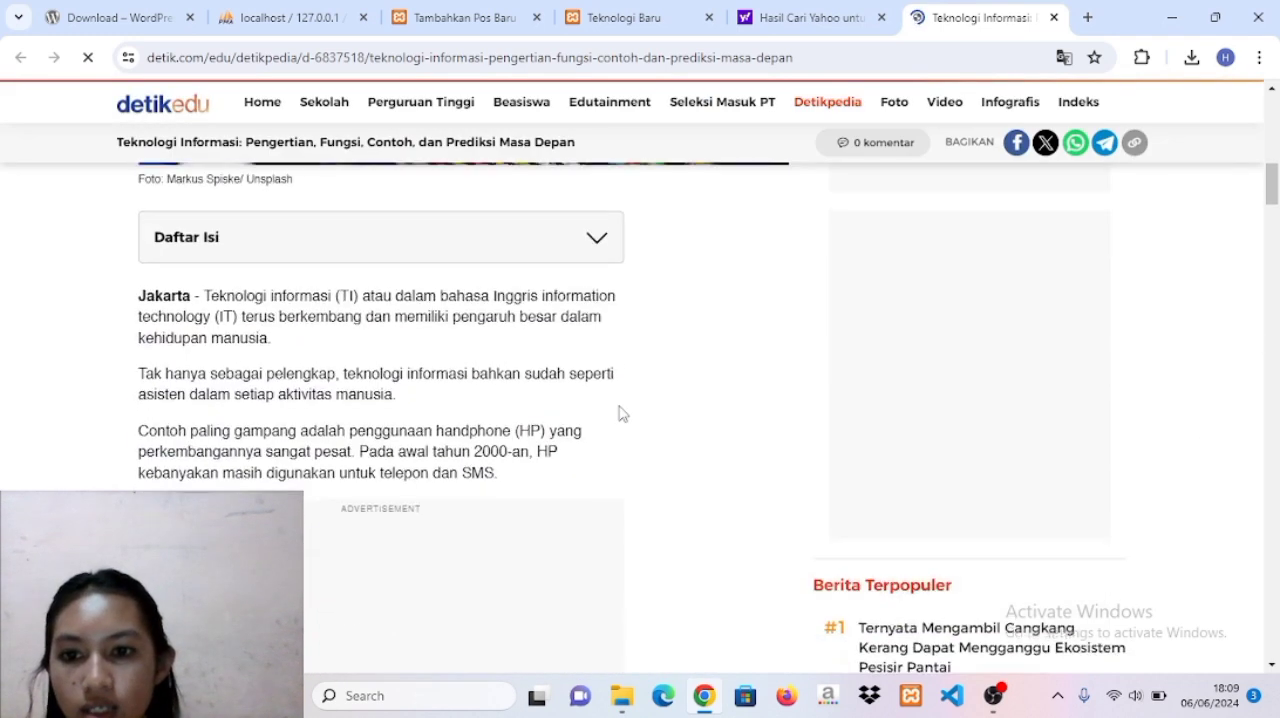
pyautogui.moveTo(204, 293); pyautogui.dragTo(518, 471)
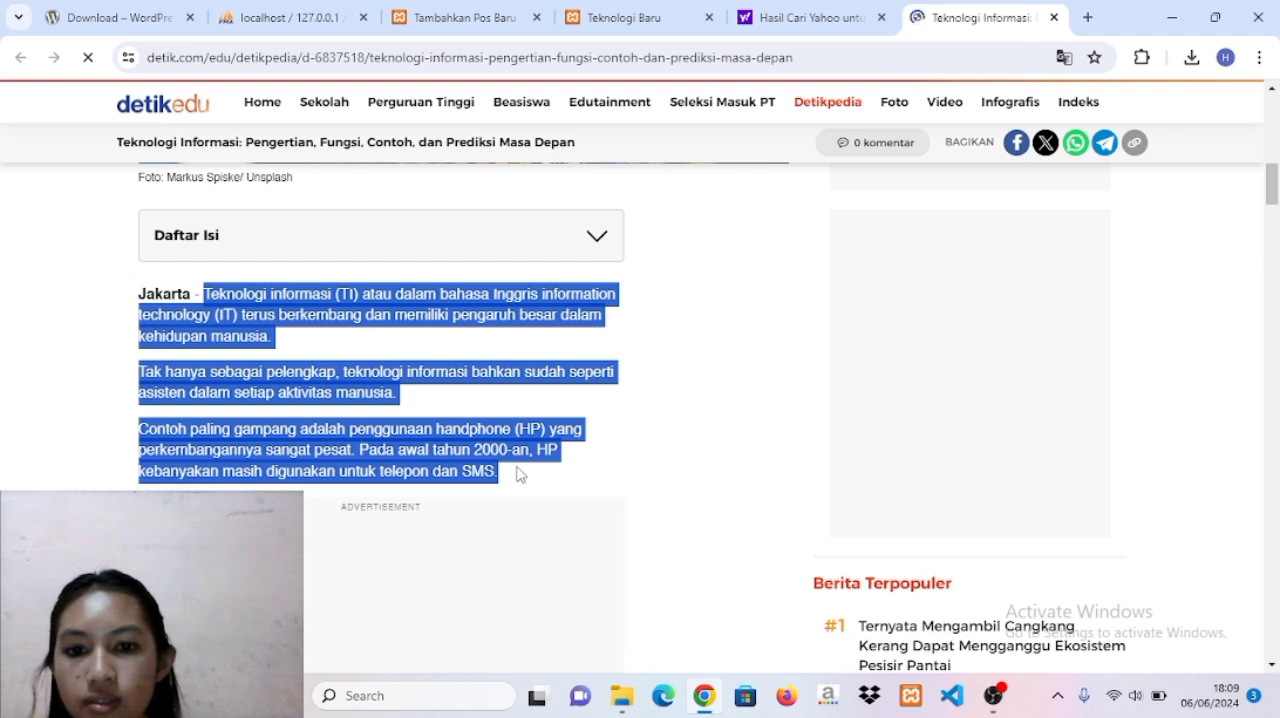
pyautogui.click(519, 474)
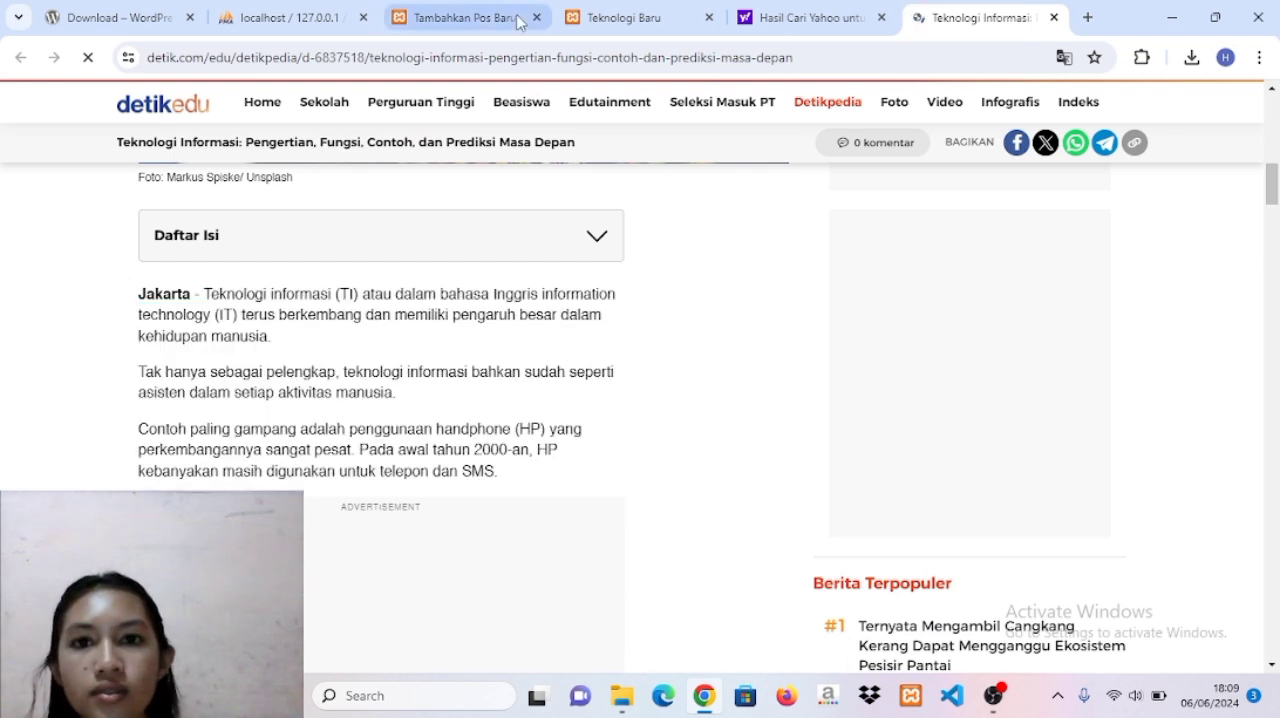
pyautogui.click(481, 30)
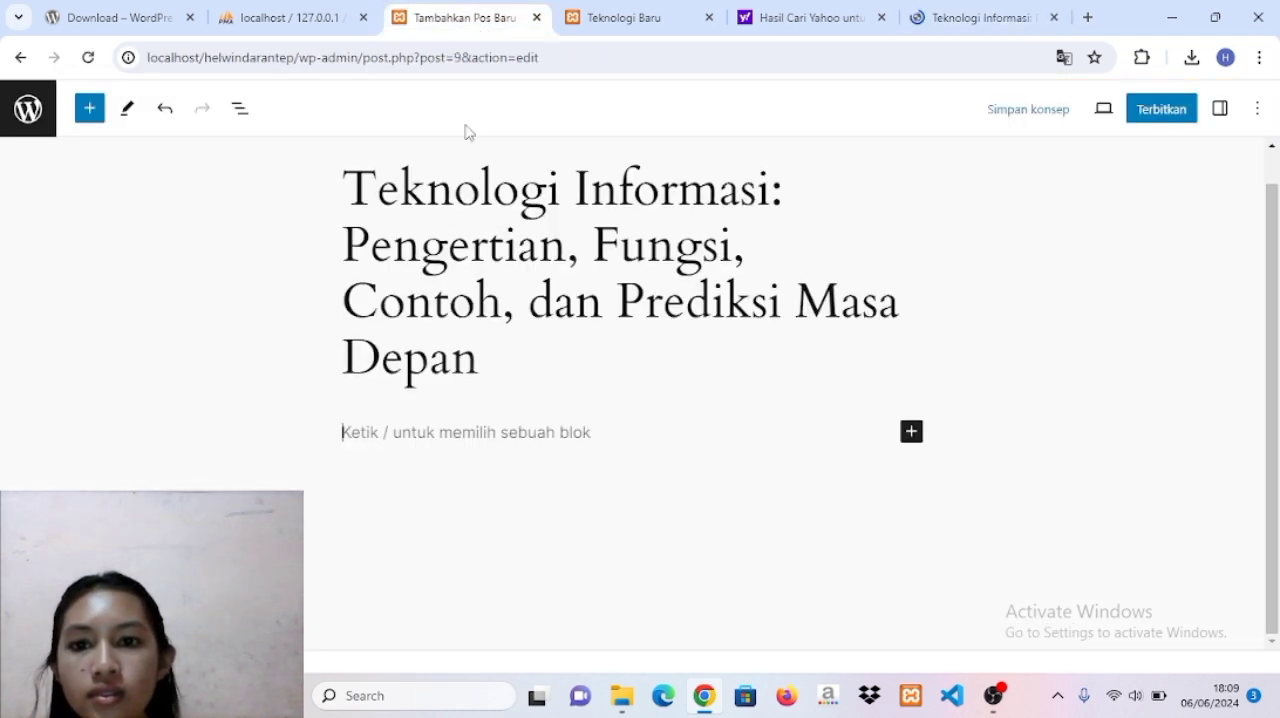
pyautogui.click(400, 432)
pyautogui.hotkey('ctrl', 'v')
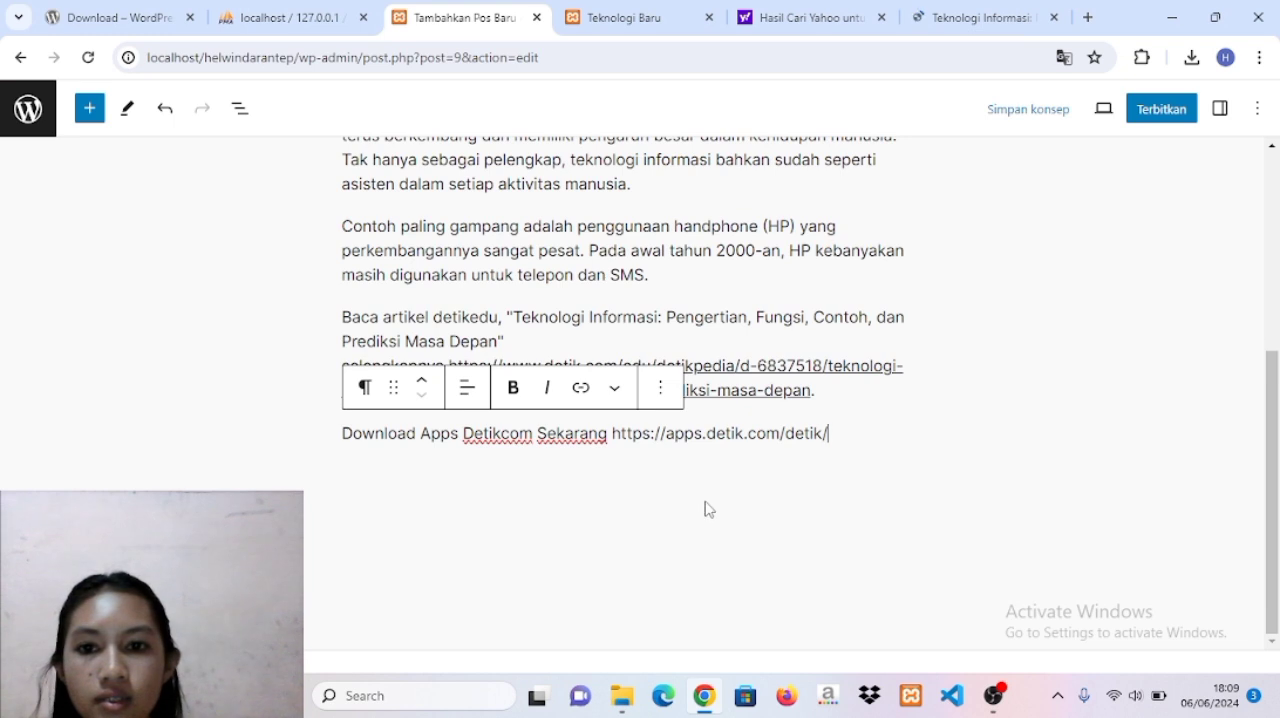
pyautogui.scroll(1, 706, 506)
pyautogui.hotkey('ctrl', 'z')
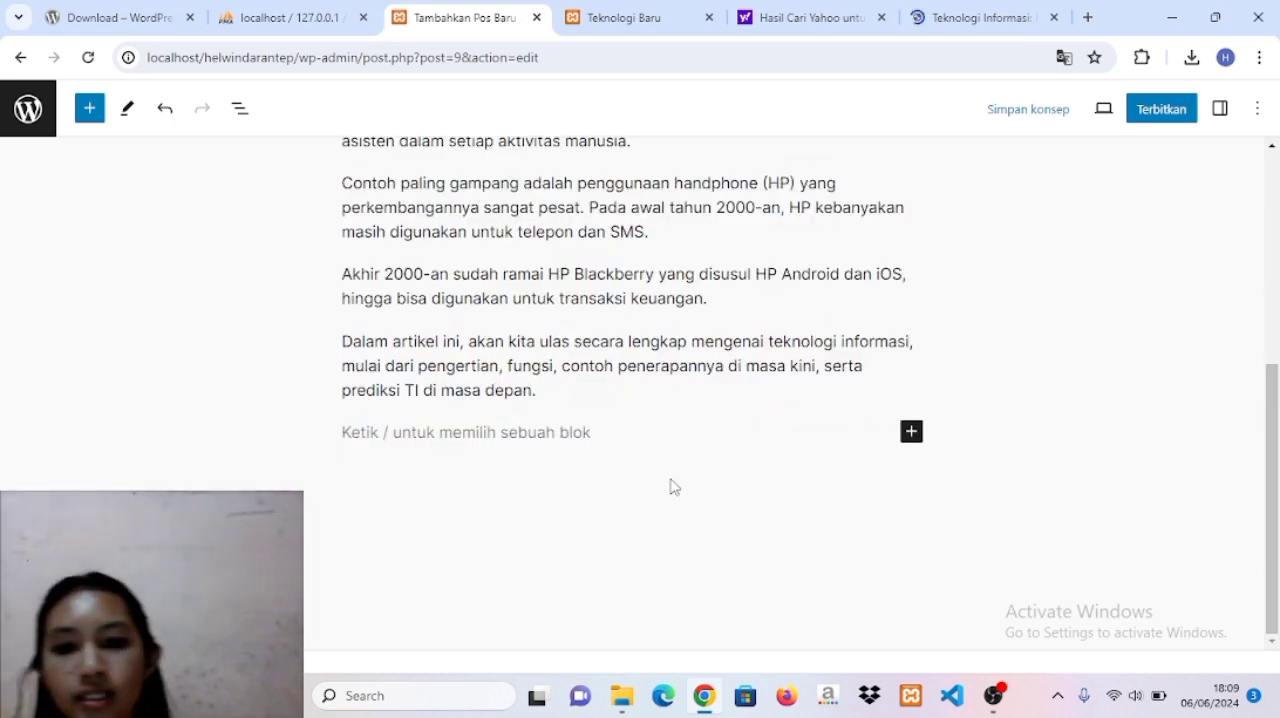
# Insert a Galeri block below the last paragraph and upload the image tk from the Downloads folder into it.
pyautogui.click(911, 433)
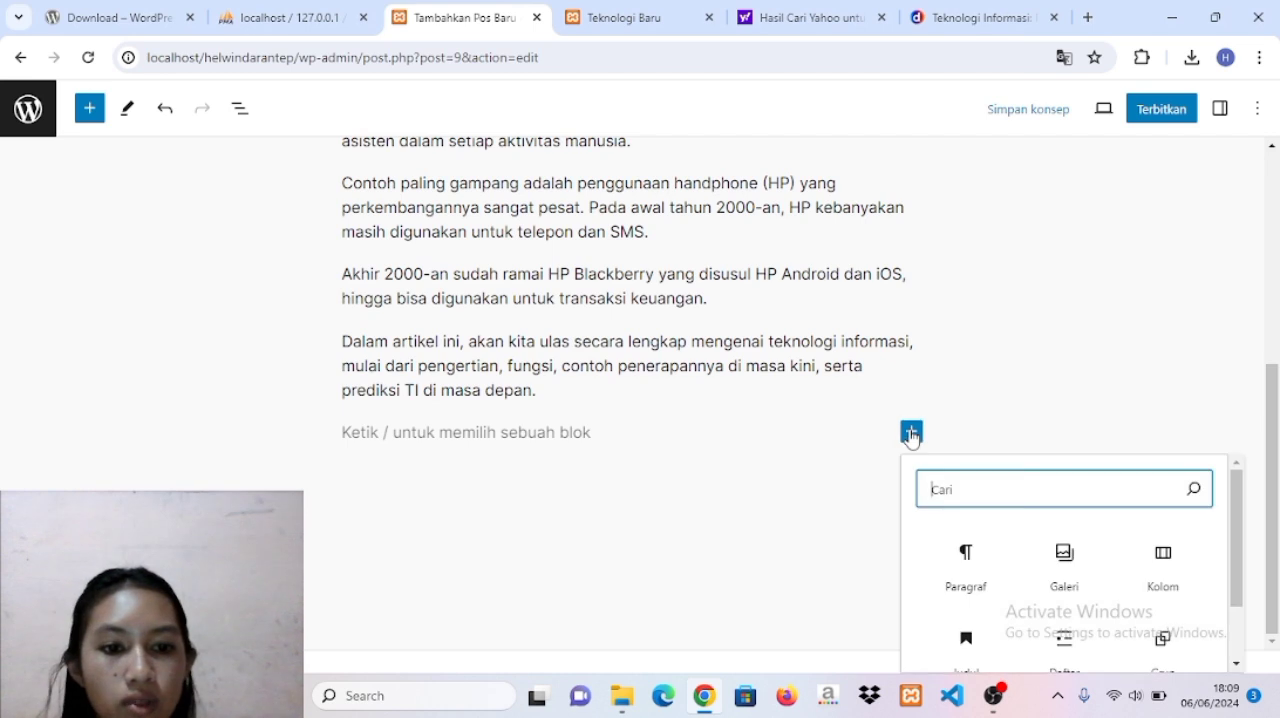
pyautogui.click(1063, 557)
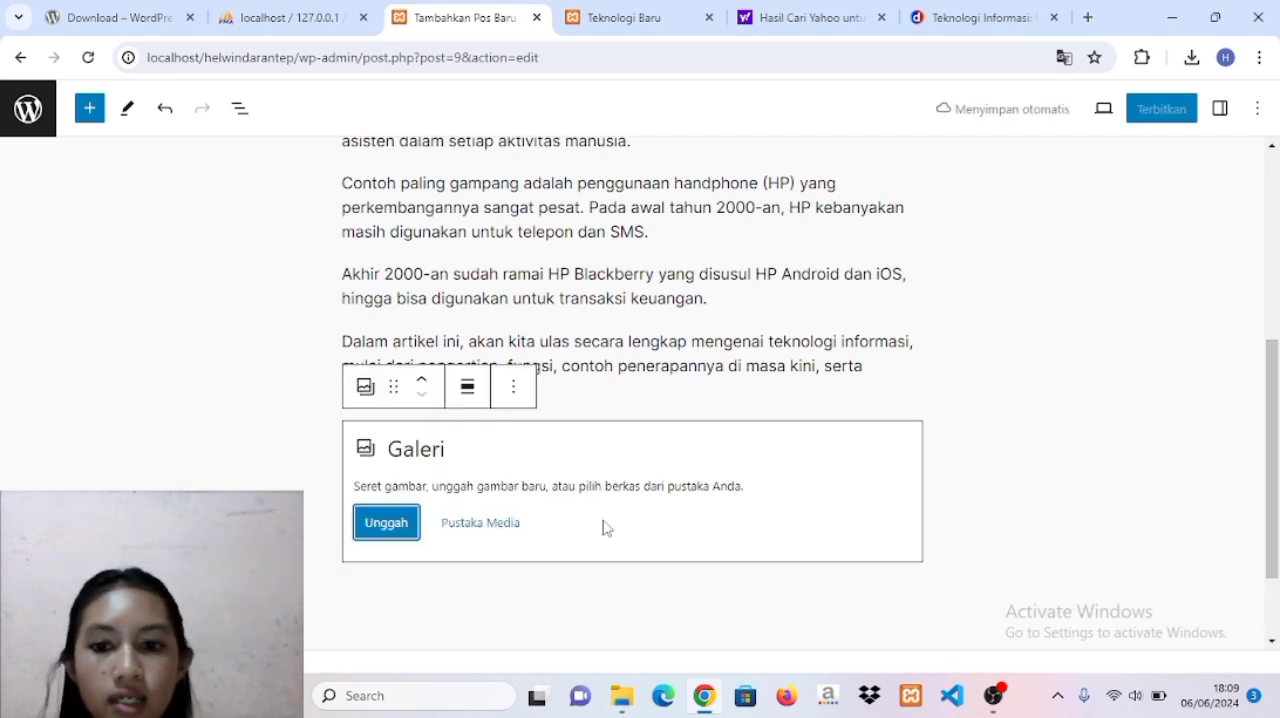
pyautogui.click(380, 525)
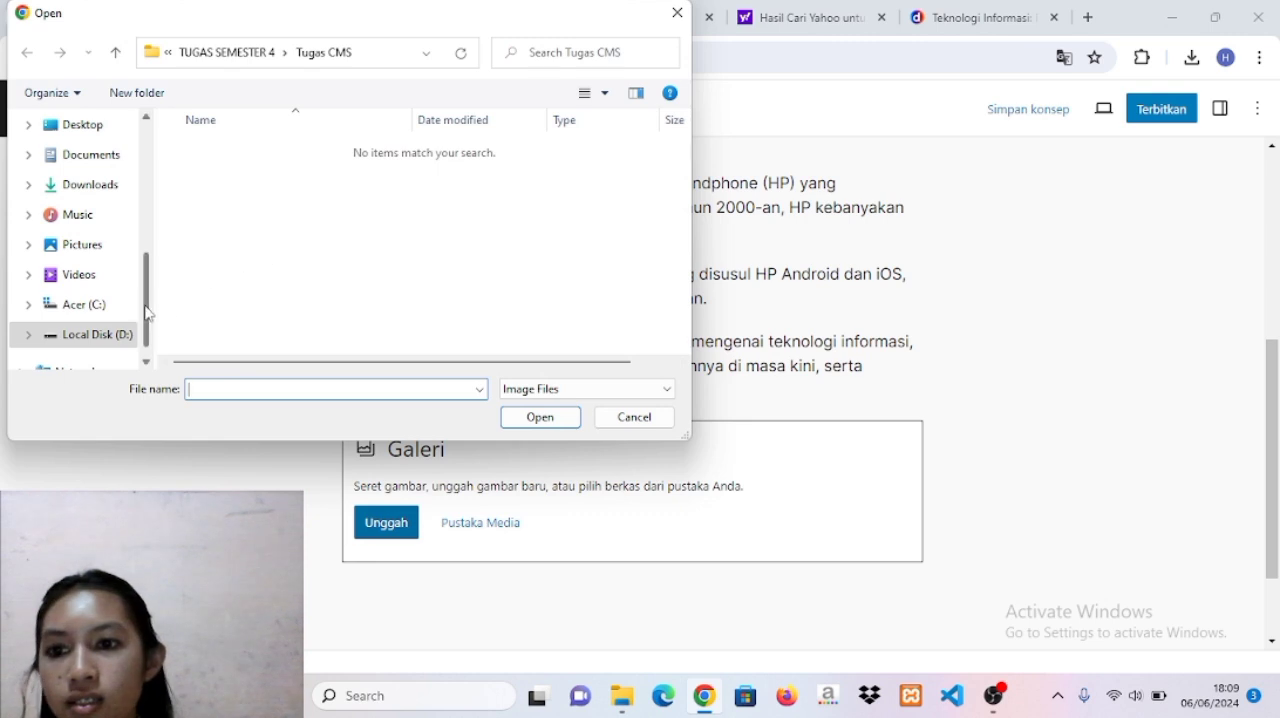
pyautogui.click(108, 190)
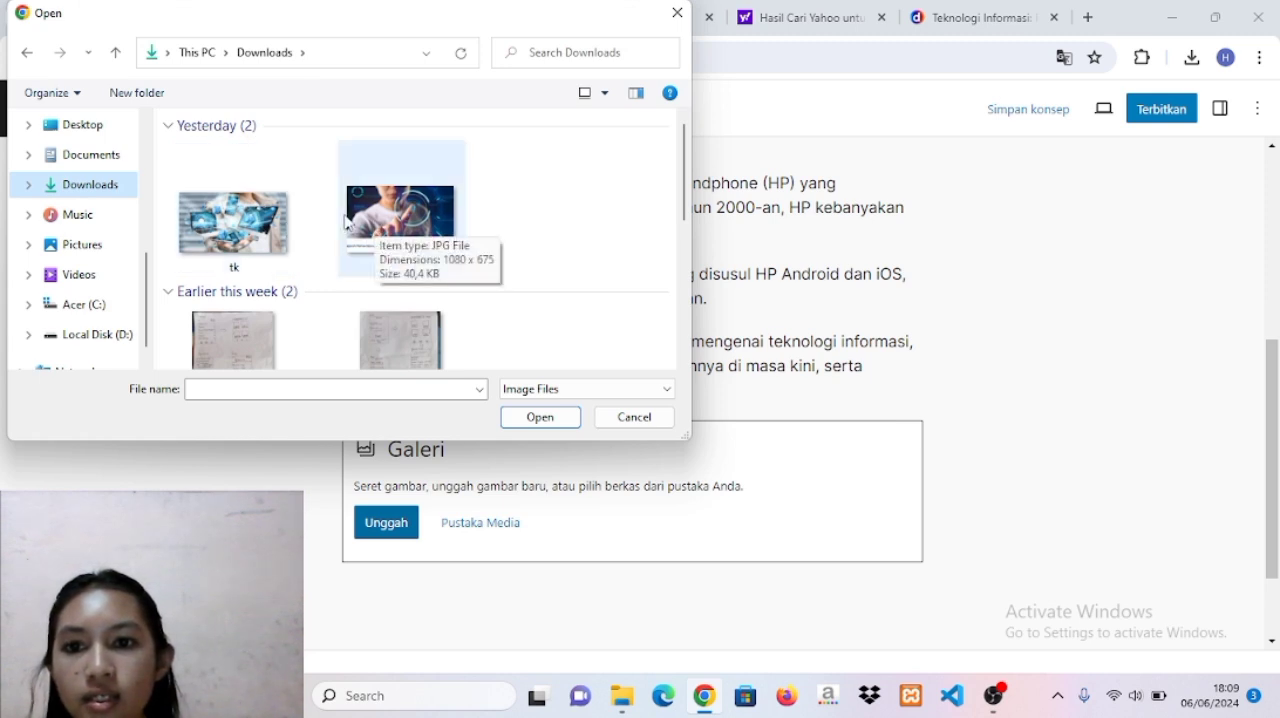
pyautogui.click(270, 224)
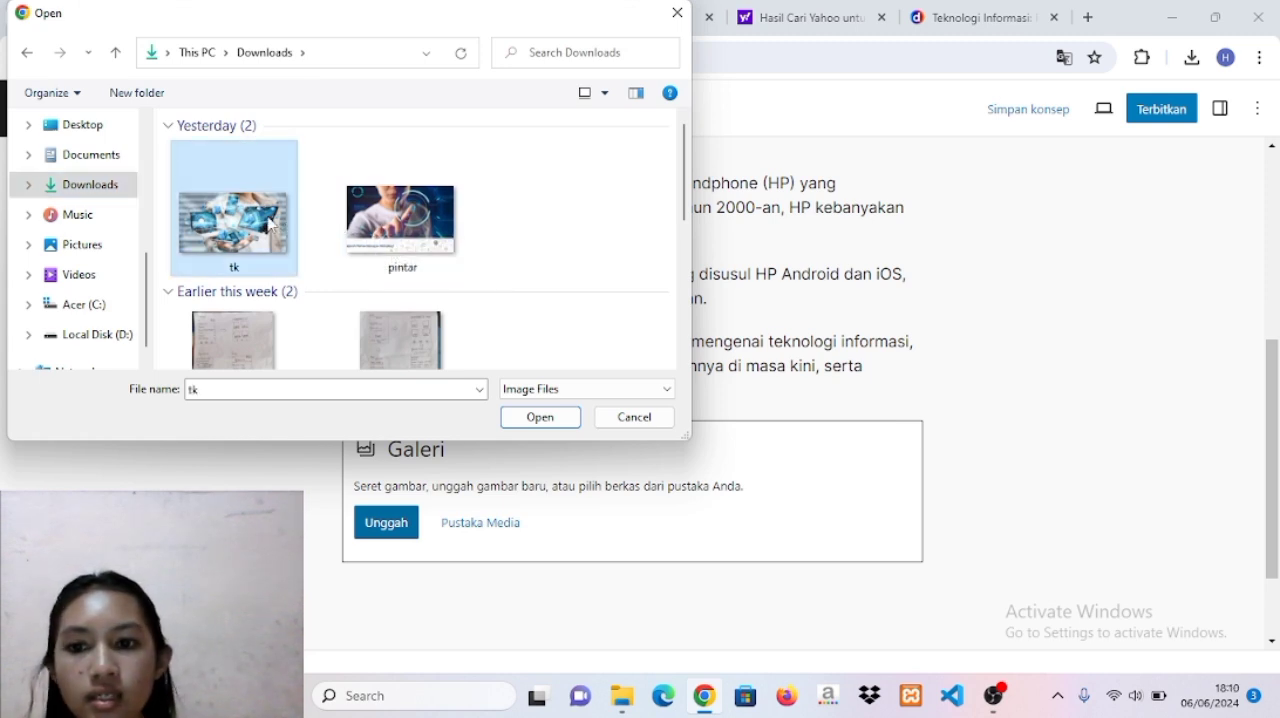
pyautogui.click(554, 426)
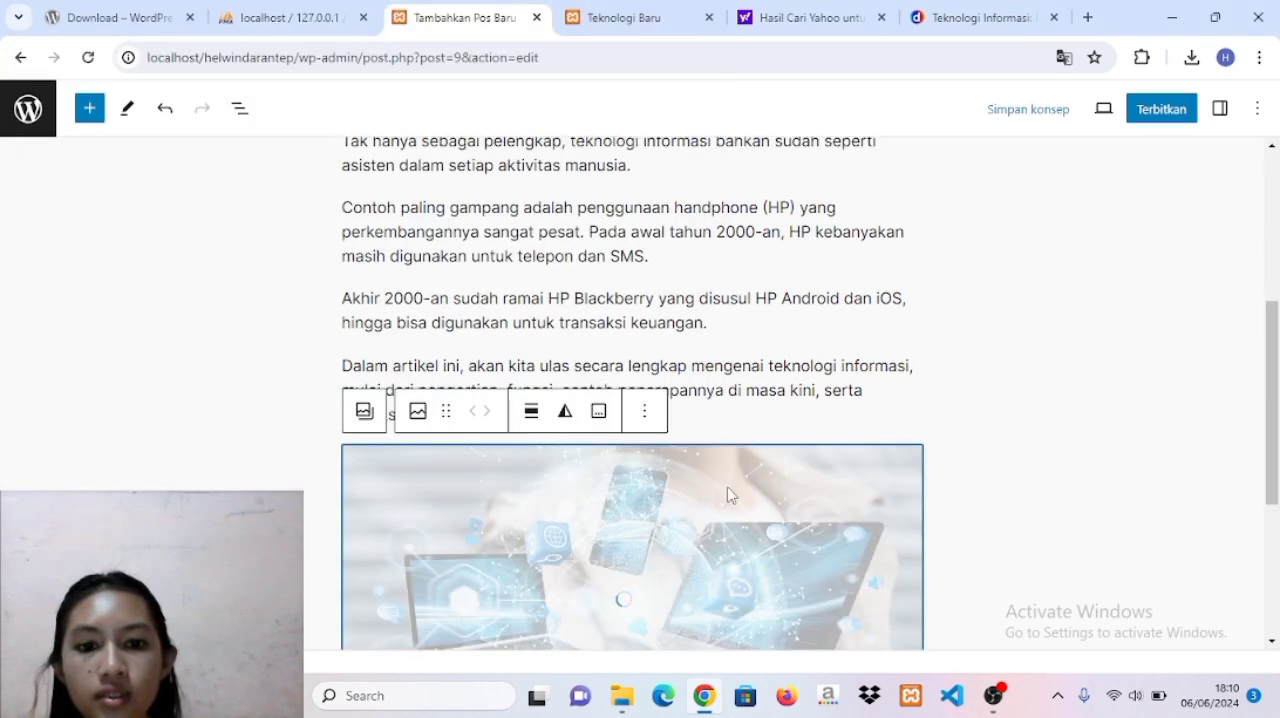
pyautogui.scroll(-2, 992, 438)
pyautogui.click(972, 525)
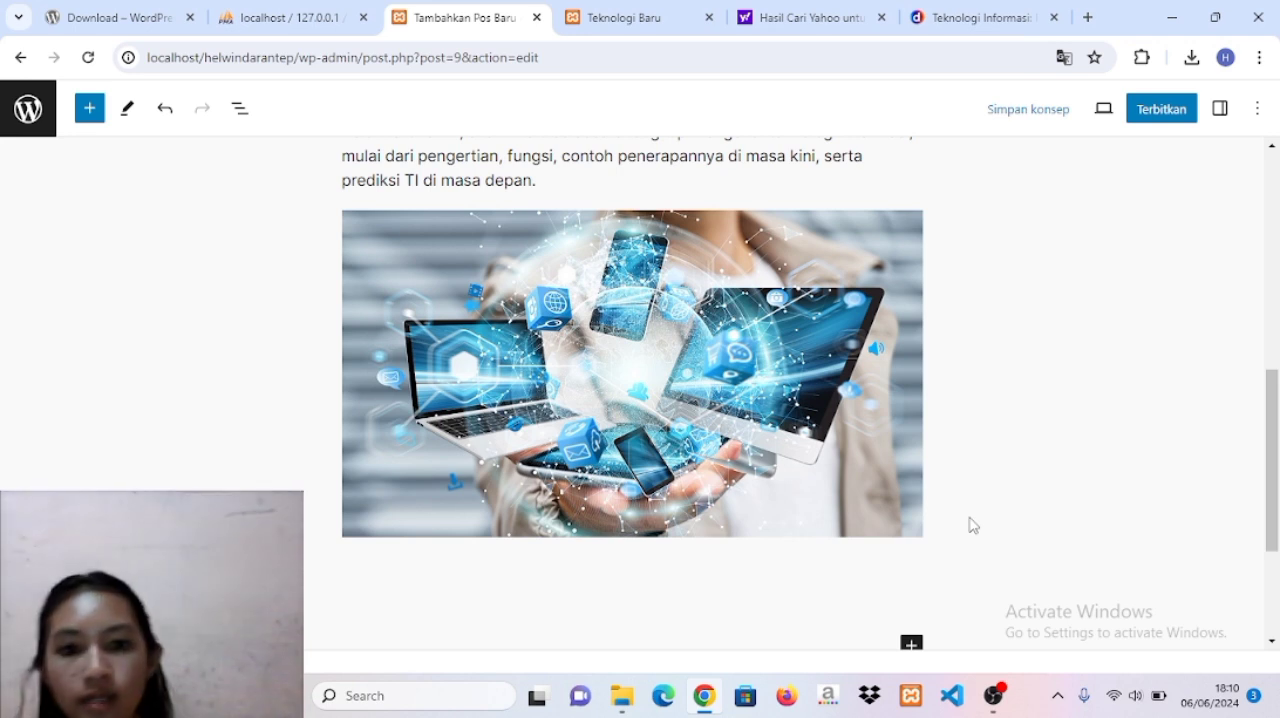
# Search the full block library for "embed" and insert a YouTube block below the gallery image.
pyautogui.scroll(-1, 970, 524)
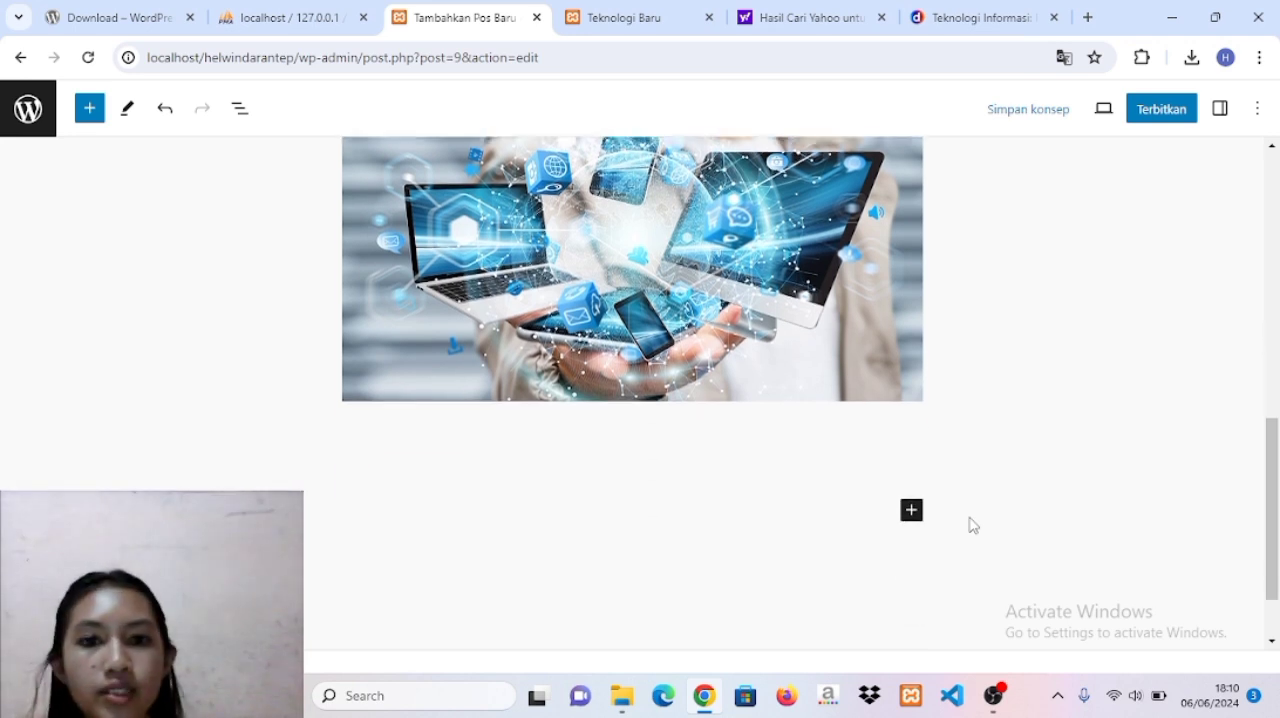
pyautogui.click(911, 510)
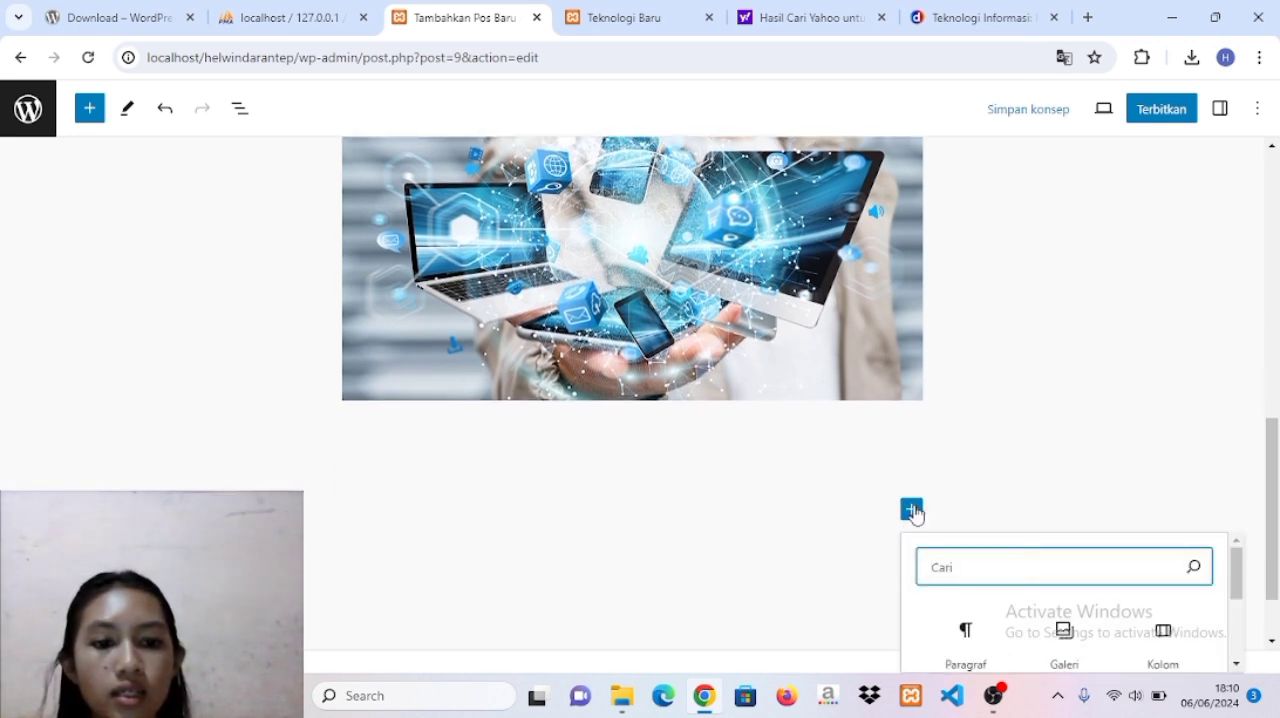
pyautogui.moveTo(1235, 587); pyautogui.dragTo(1235, 650)
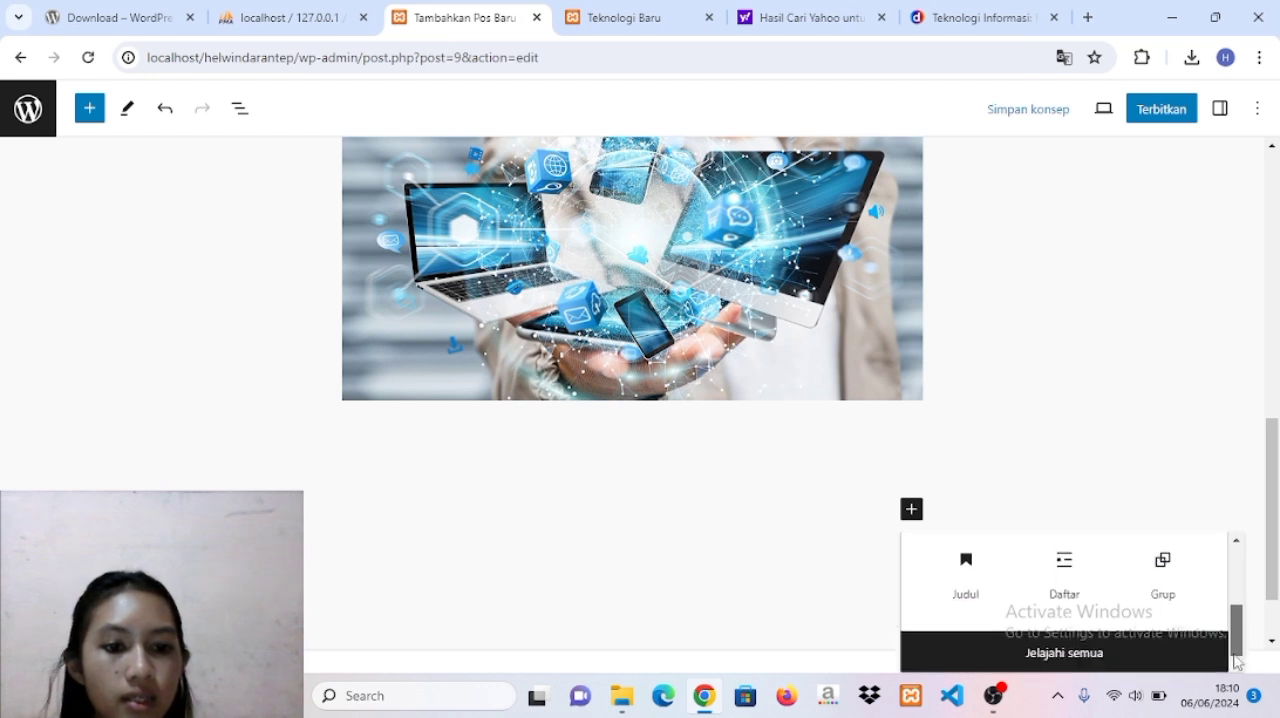
pyautogui.click(1127, 664)
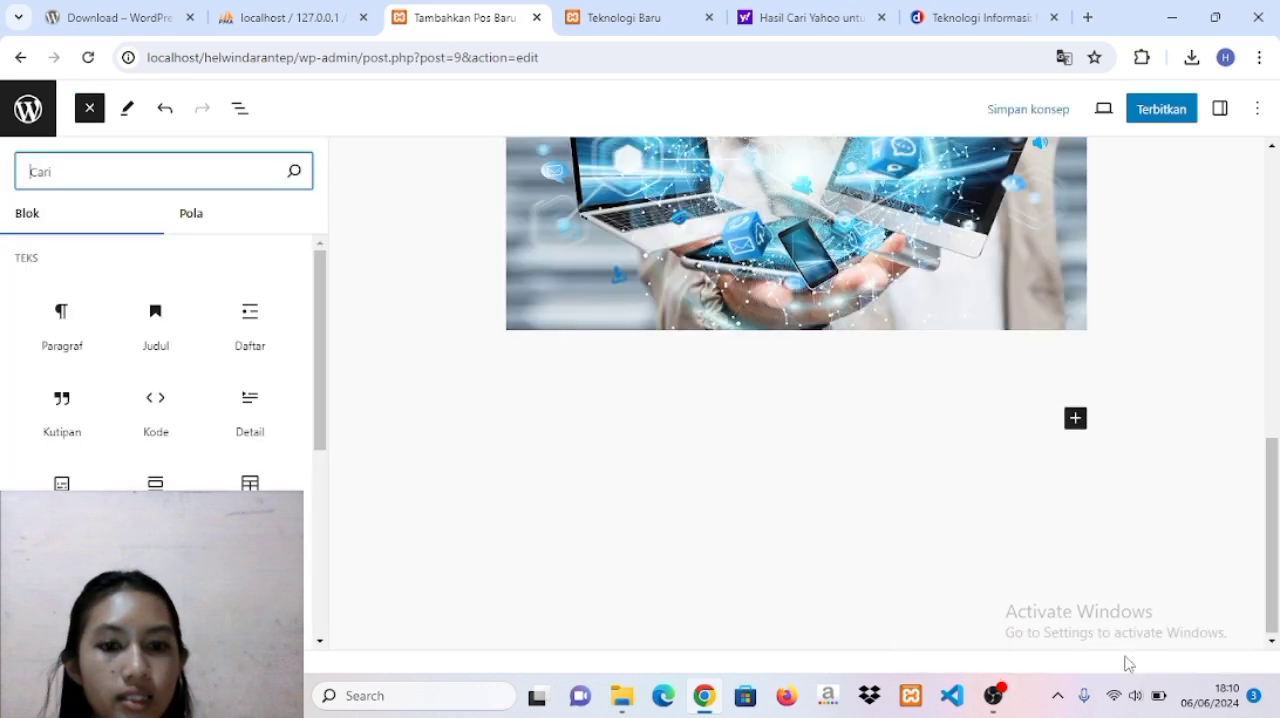
pyautogui.write('e')
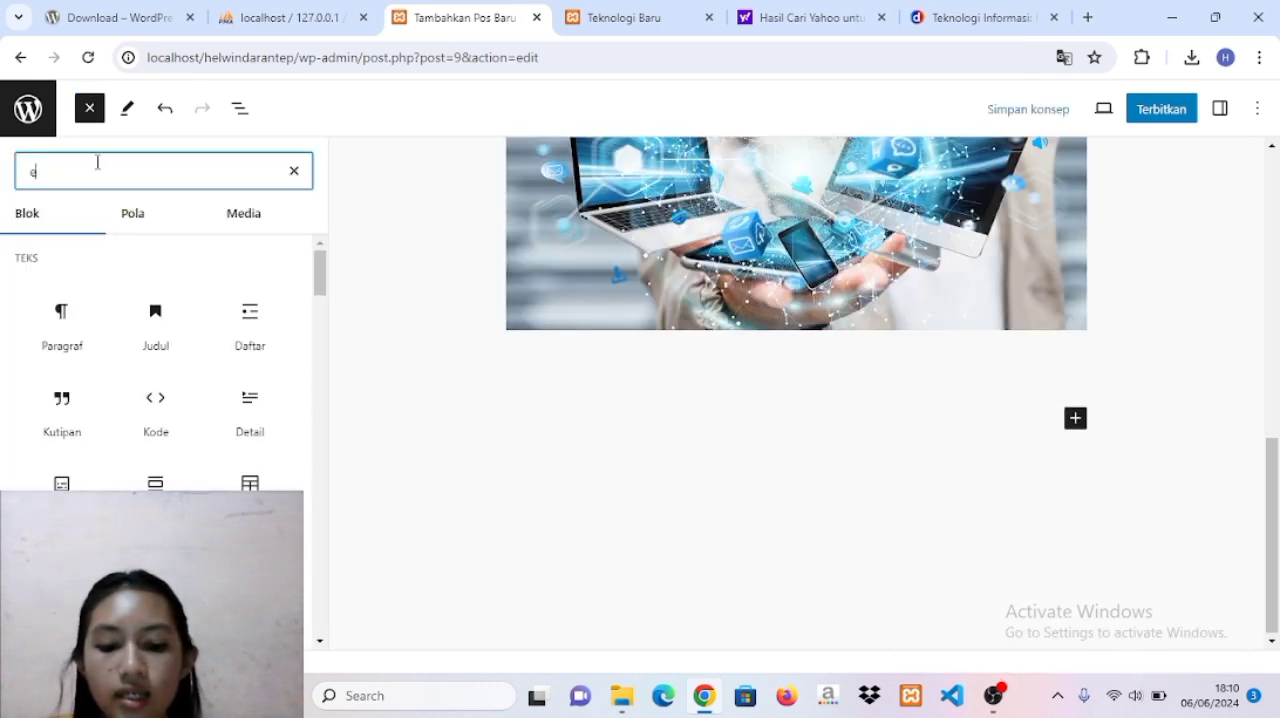
pyautogui.write('mb')
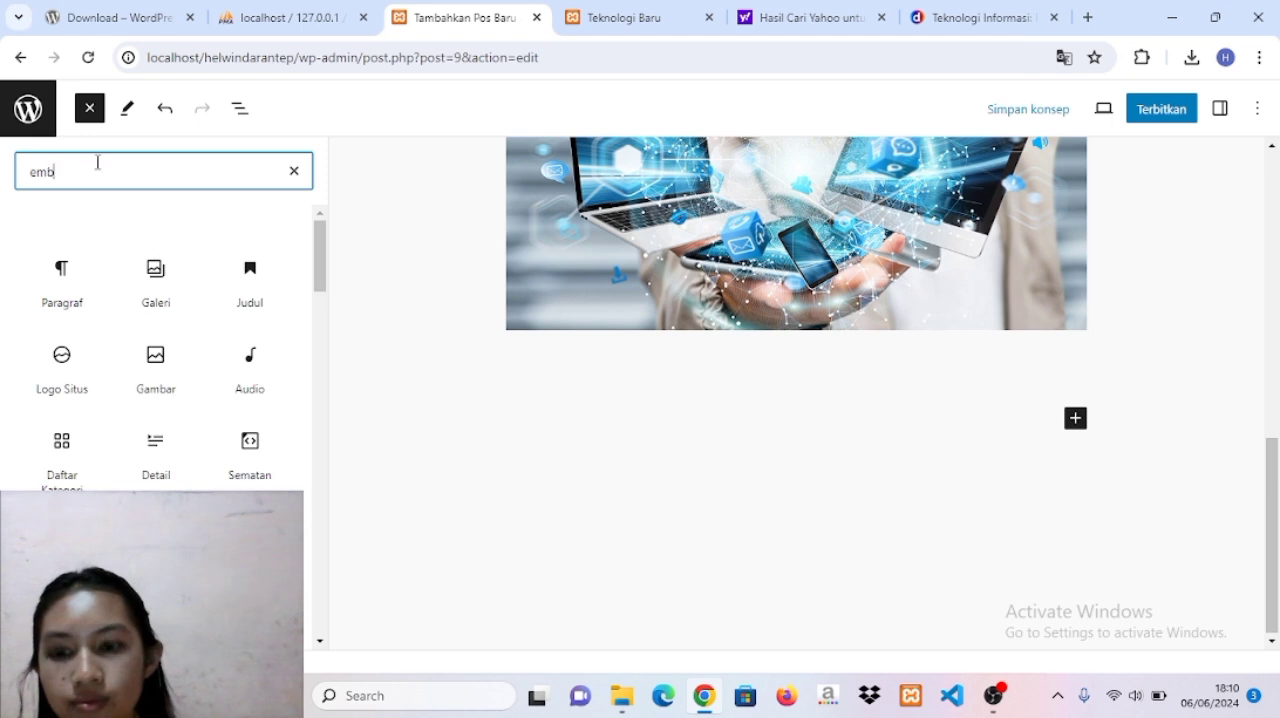
pyautogui.write('ed')
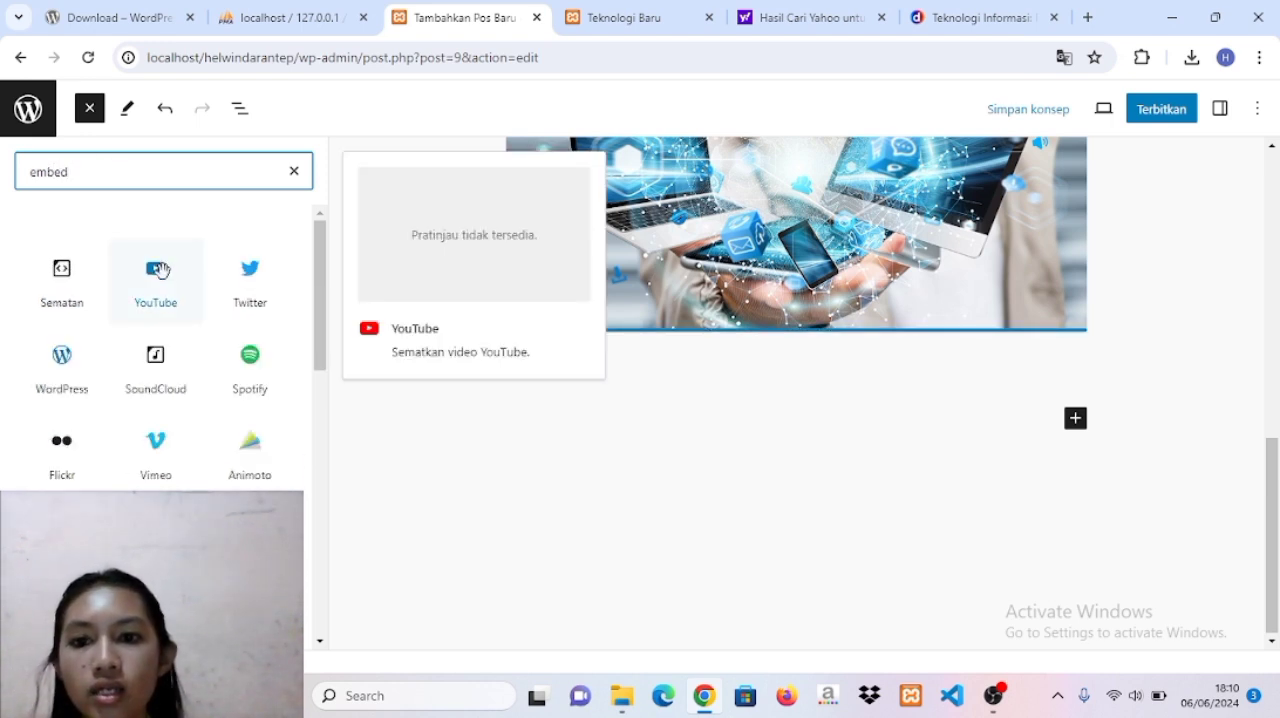
pyautogui.click(158, 270)
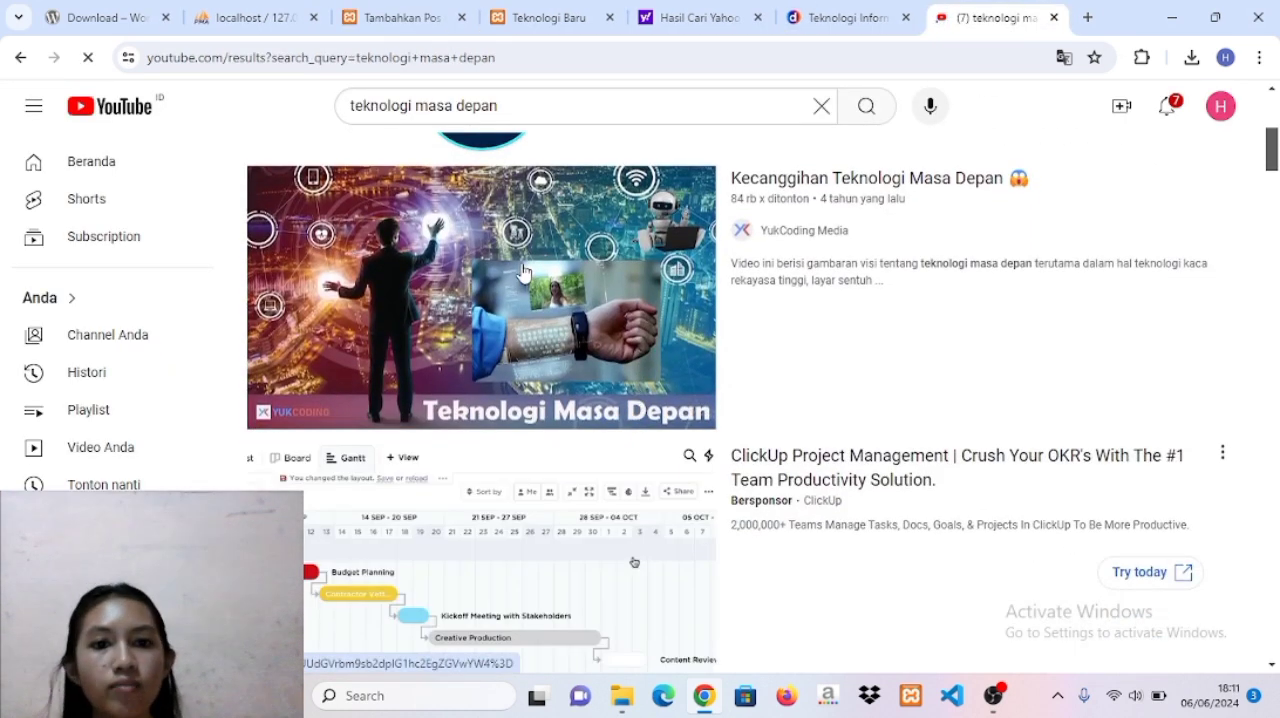
# Copy the link of the YouTube video "Kecanggihan Teknologi Masa Depan" by YukCoding Media and embed it in the post's YouTube block.
pyautogui.rightClick(523, 273)
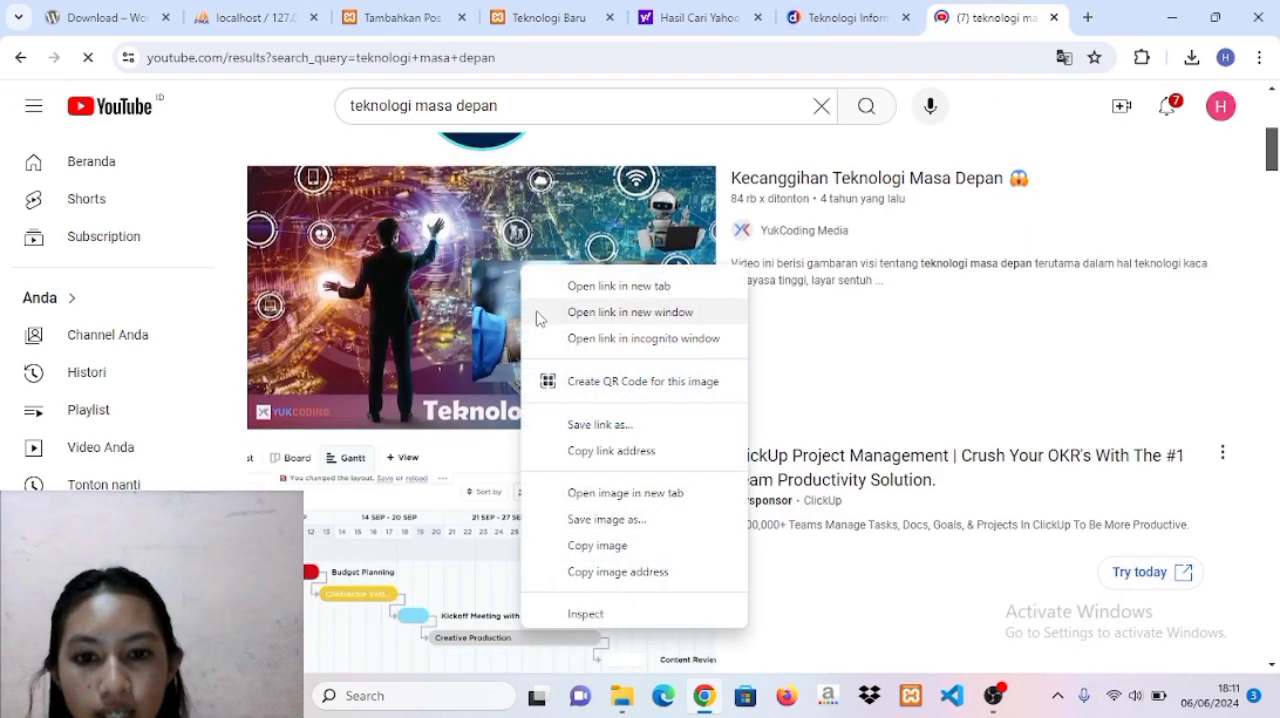
pyautogui.click(595, 452)
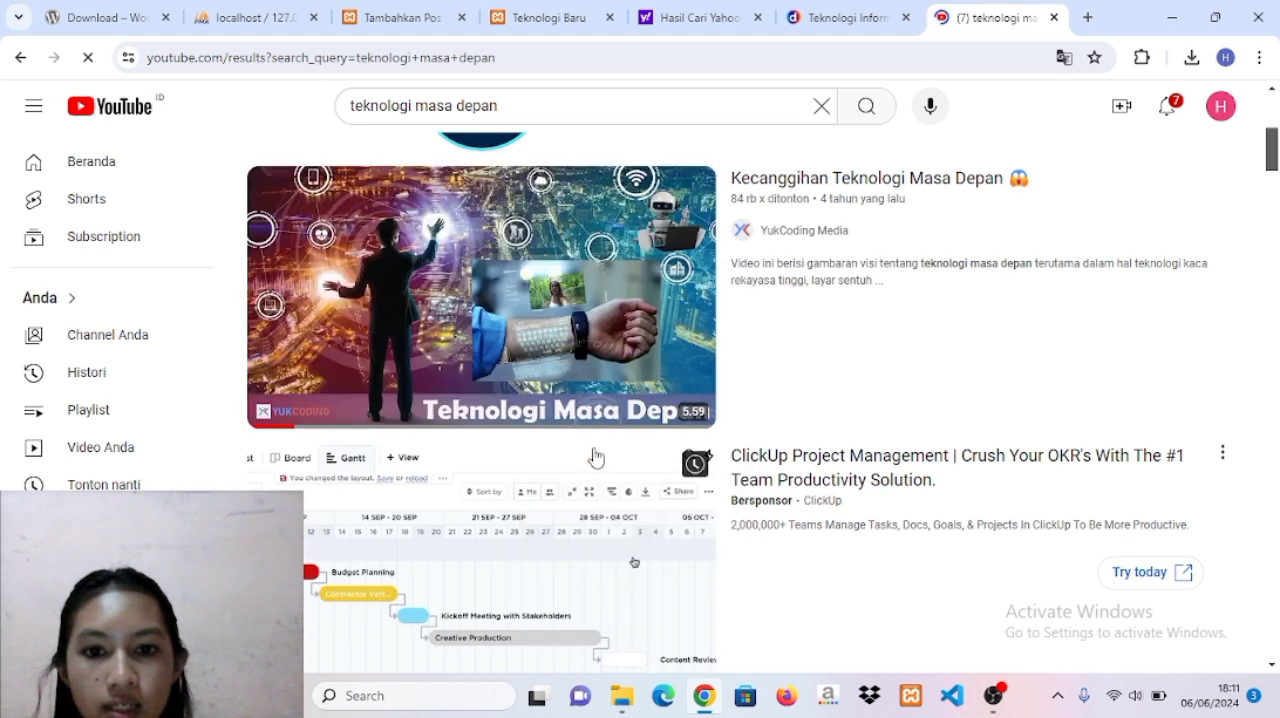
pyautogui.click(545, 20)
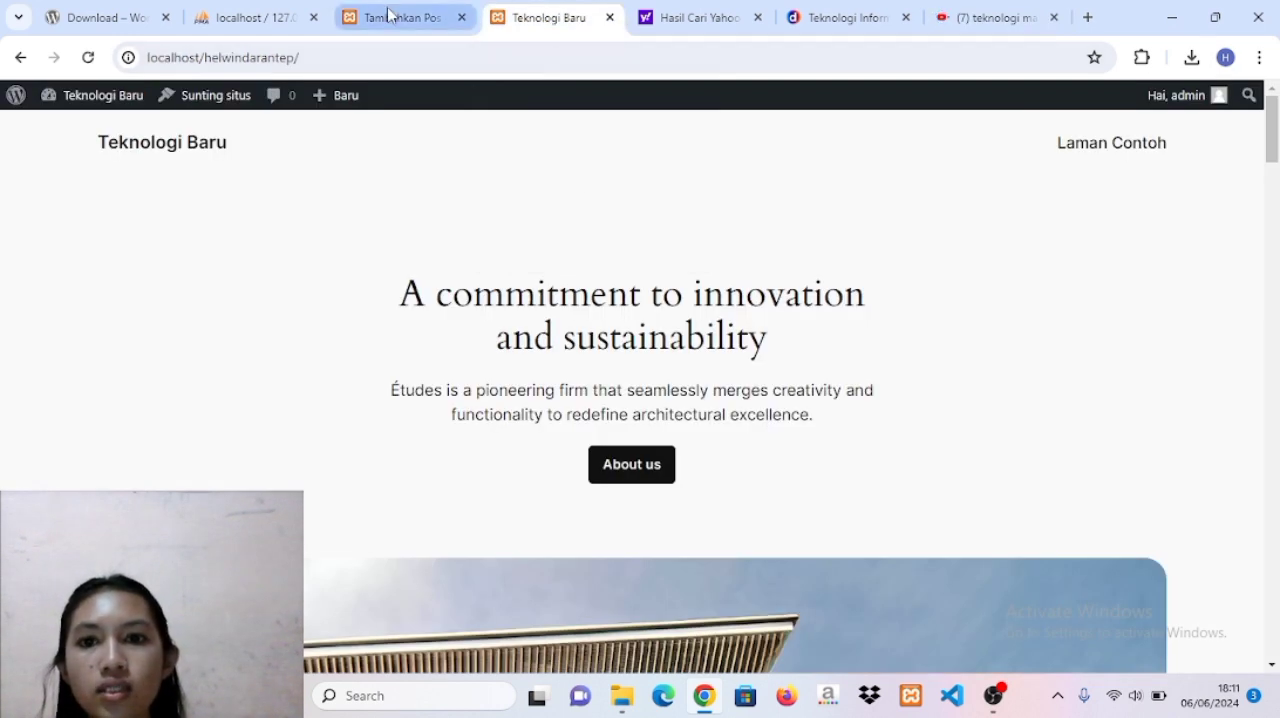
pyautogui.click(392, 17)
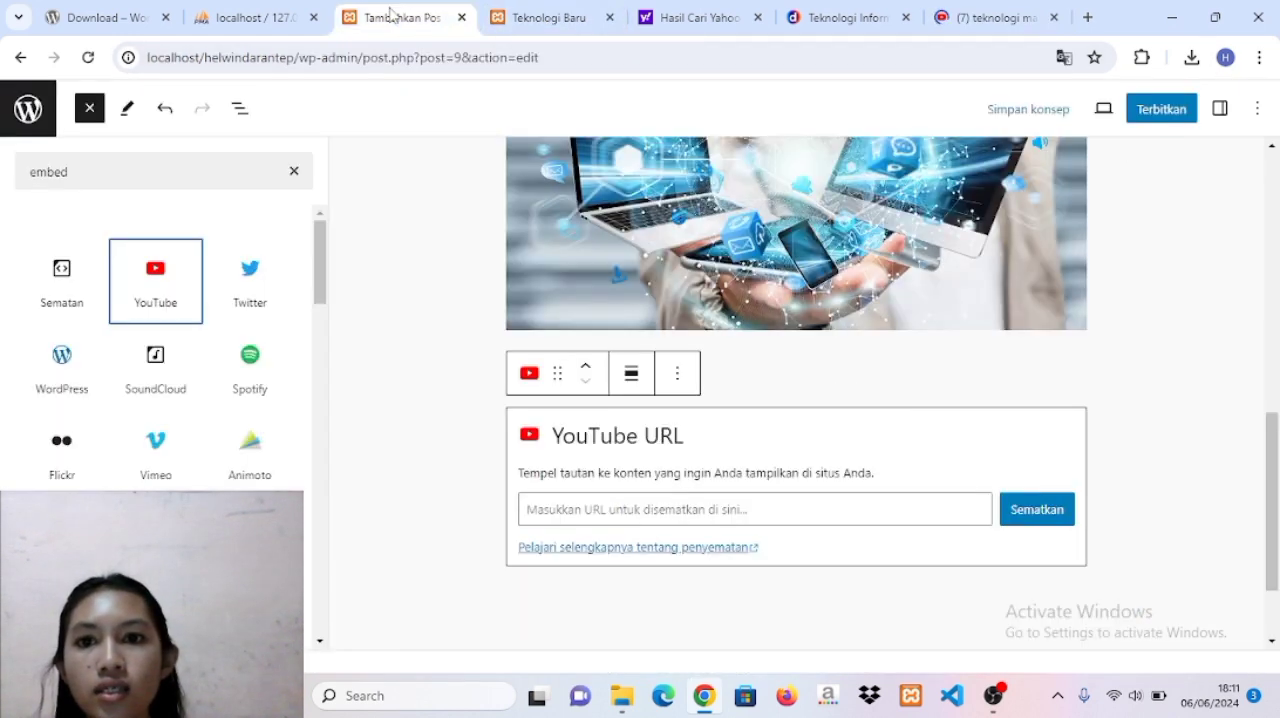
pyautogui.click(599, 512)
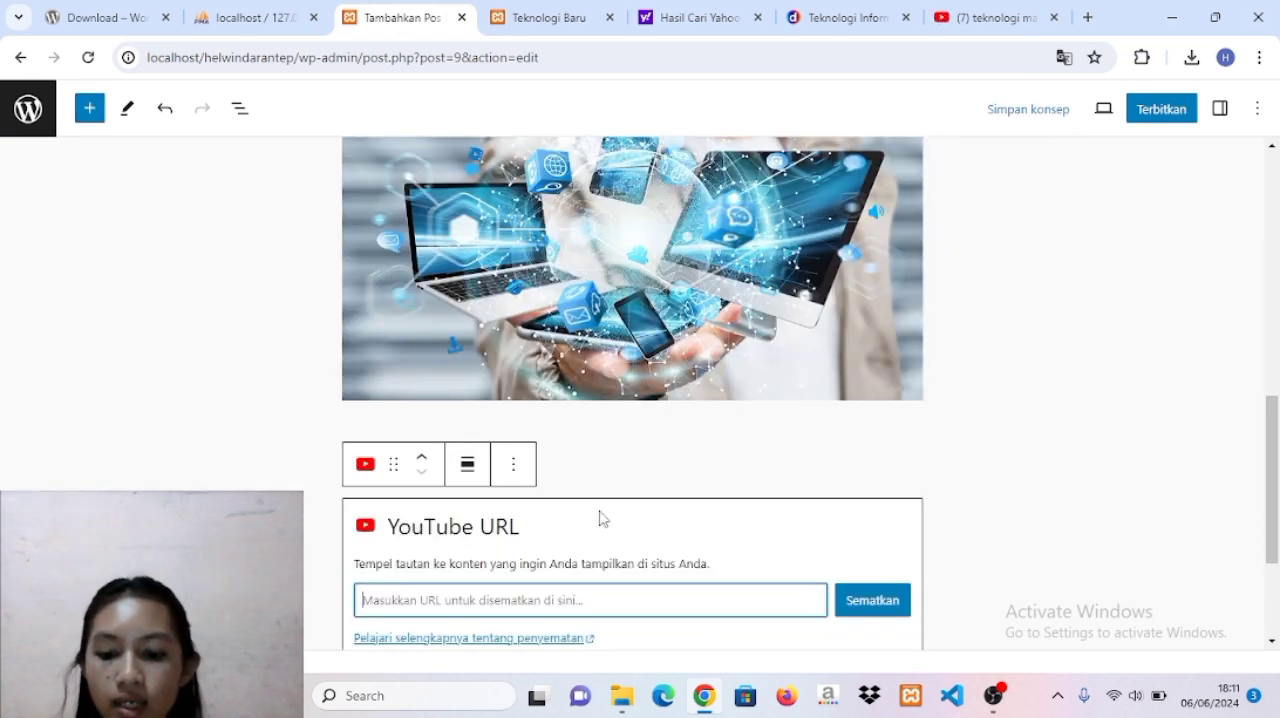
pyautogui.scroll(-1, 600, 516)
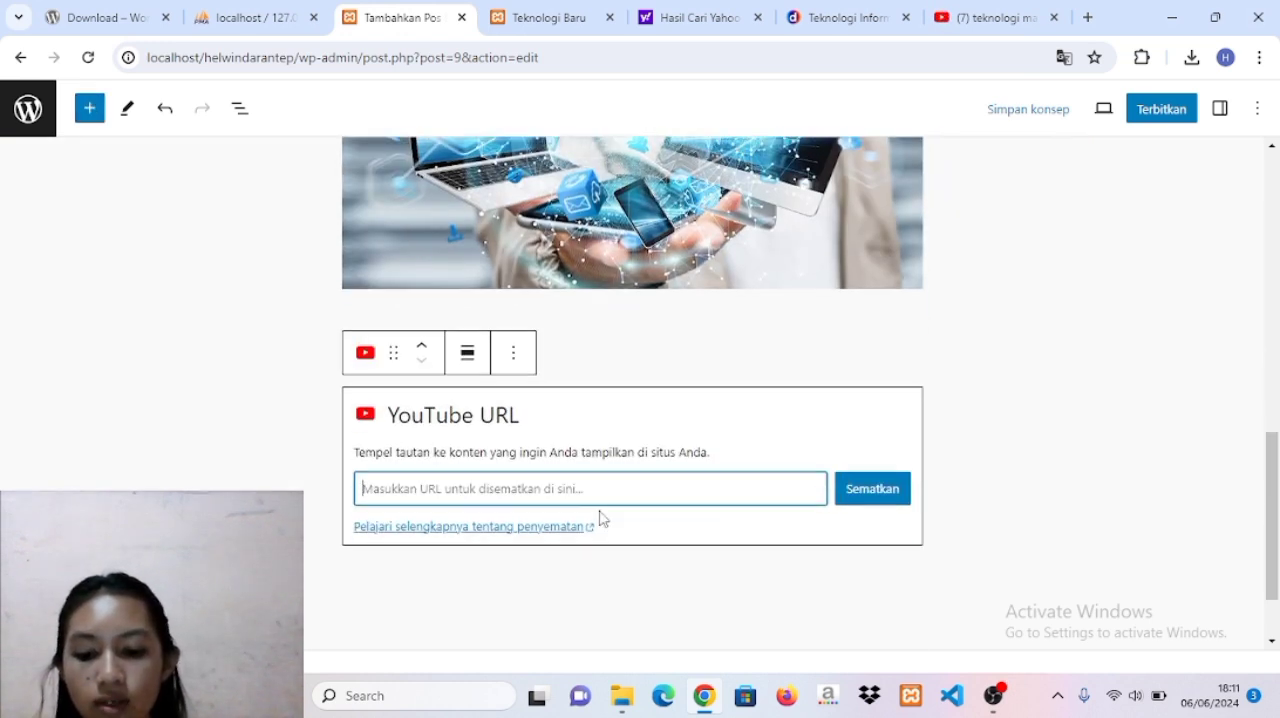
pyautogui.hotkey('ctrl', 'v')
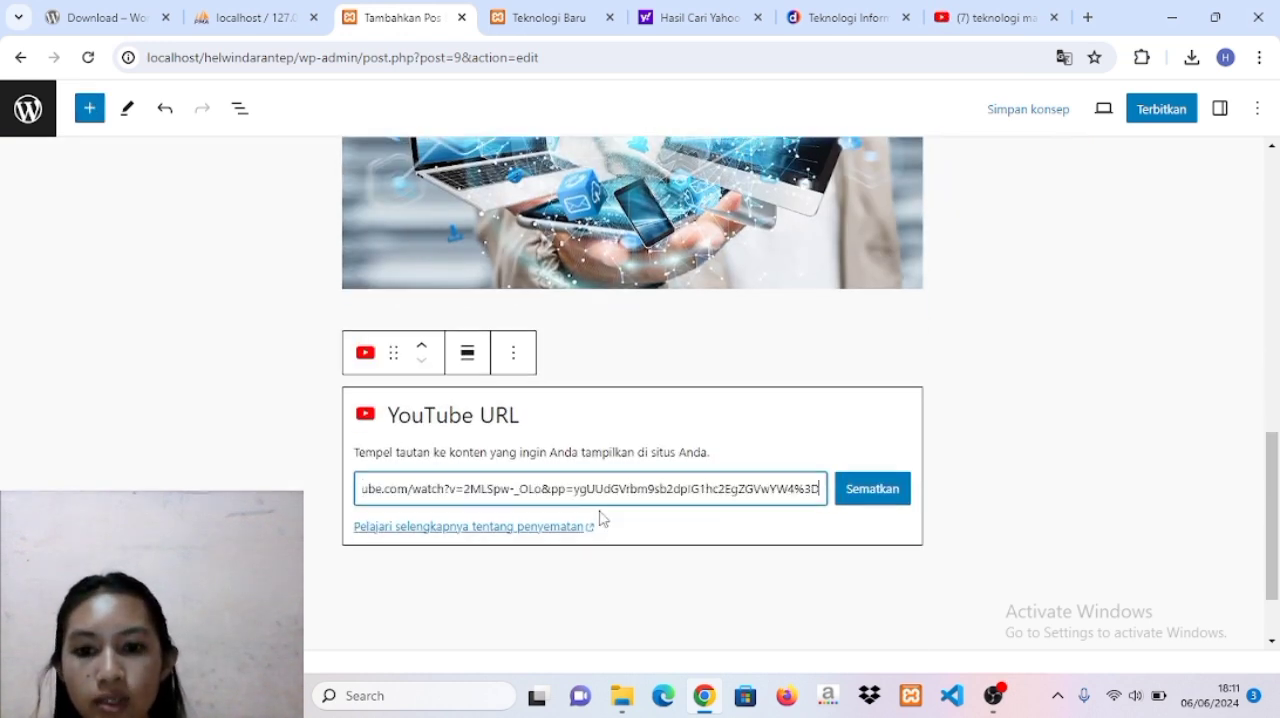
pyautogui.click(872, 491)
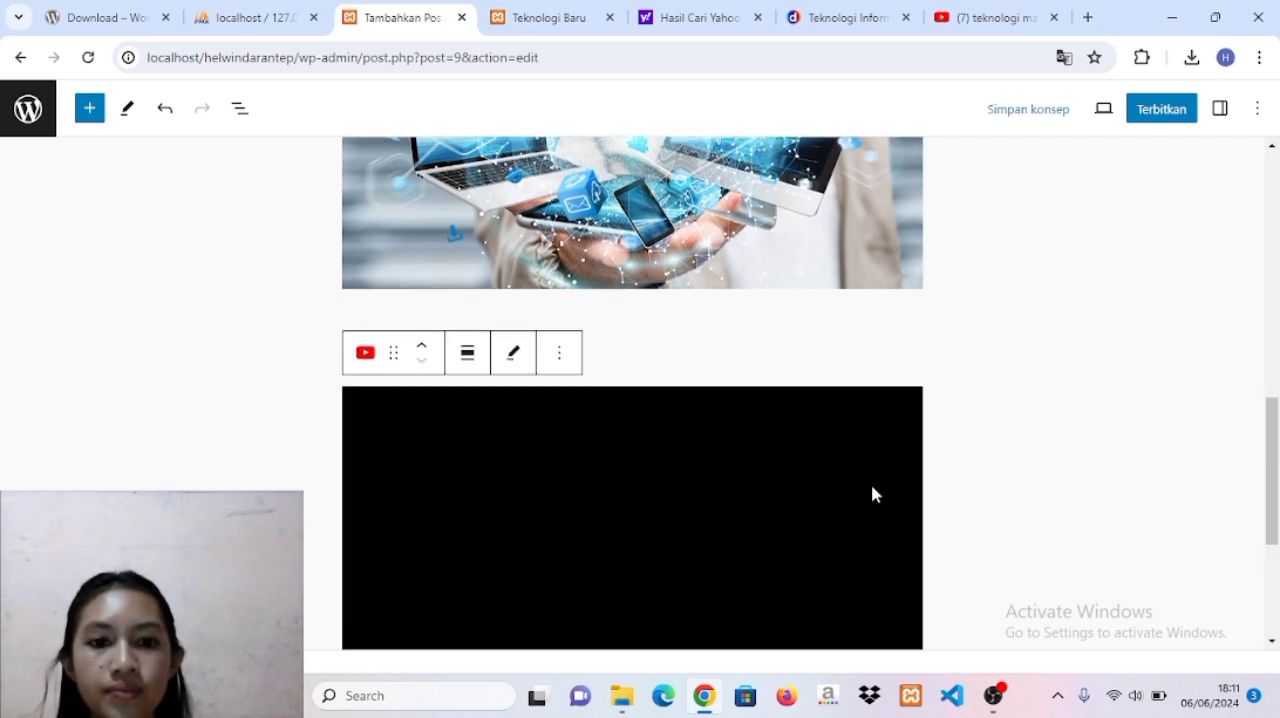
pyautogui.scroll(-3, 1037, 474)
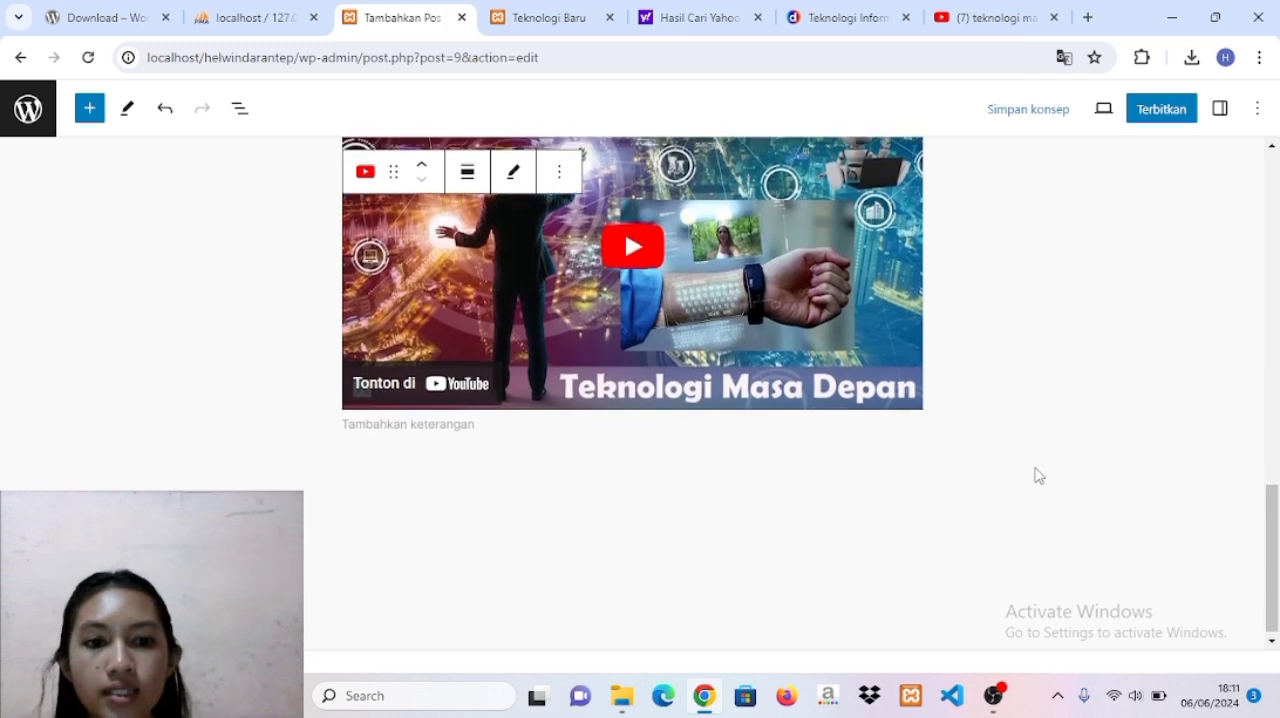
# Insert a Kolom block with the 50 / 50 layout below the embedded video.
pyautogui.click(1016, 439)
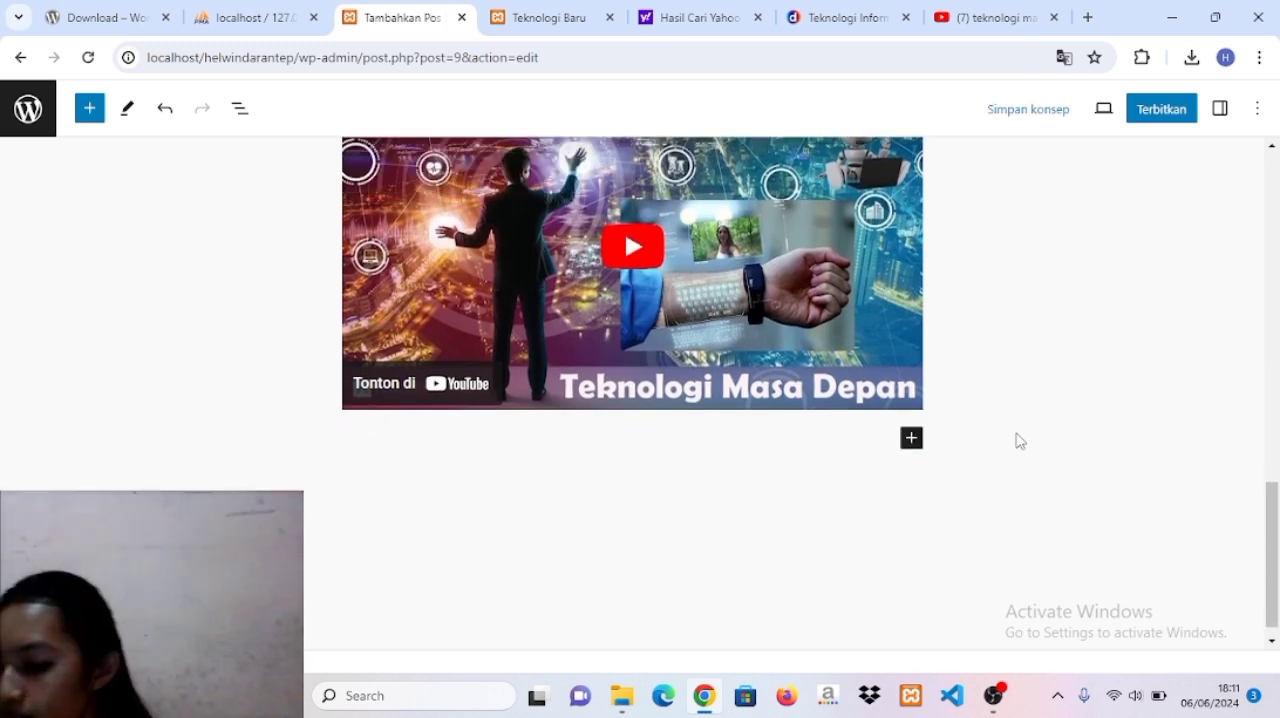
pyautogui.click(913, 440)
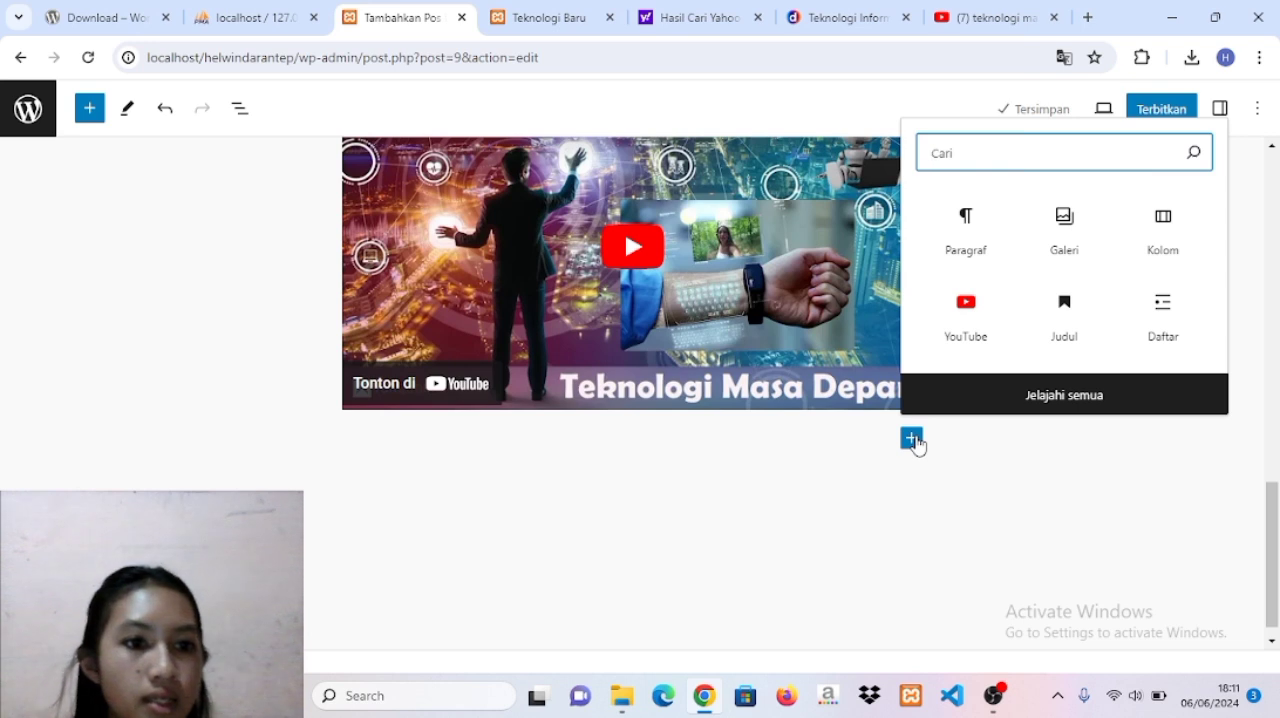
pyautogui.click(1159, 232)
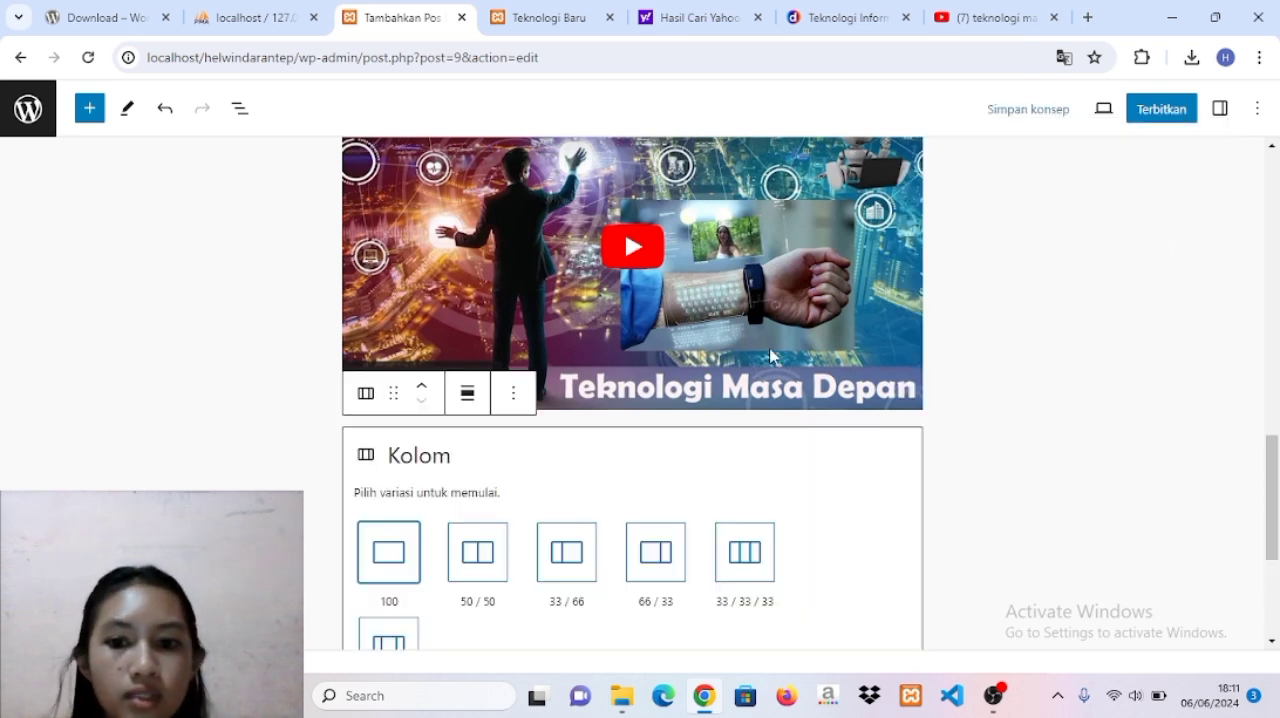
pyautogui.scroll(-1, 488, 556)
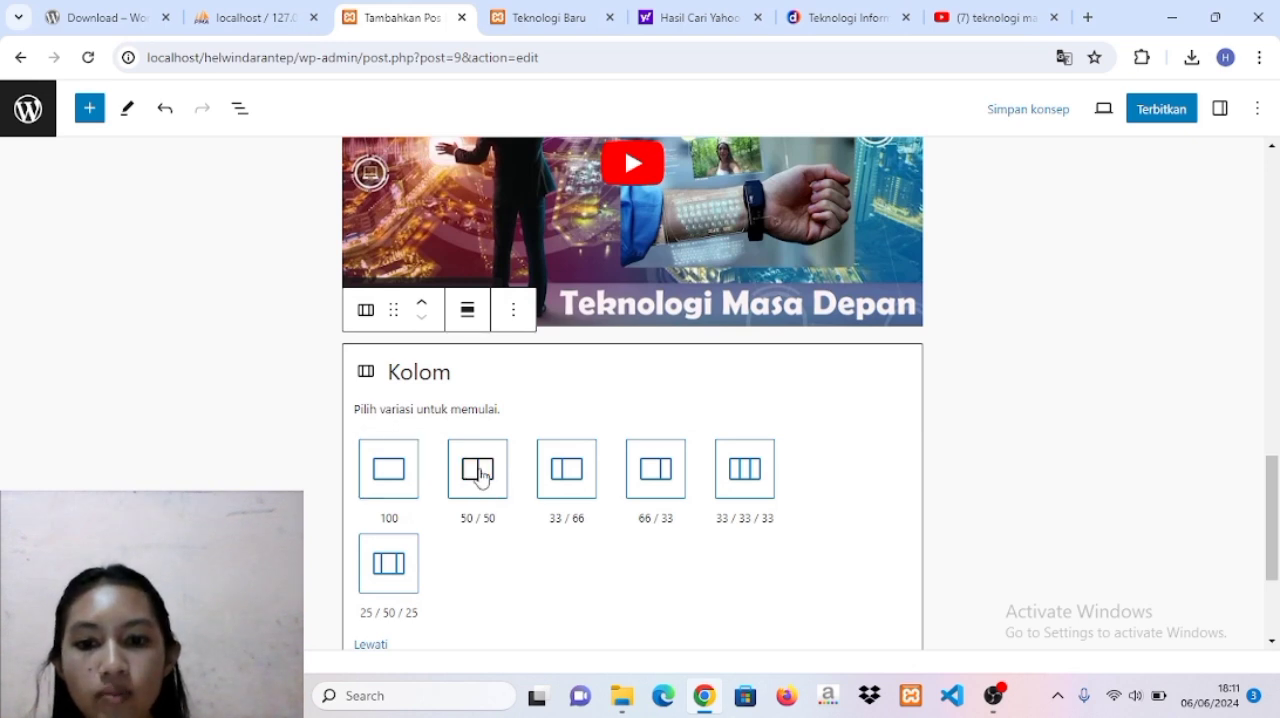
pyautogui.click(481, 476)
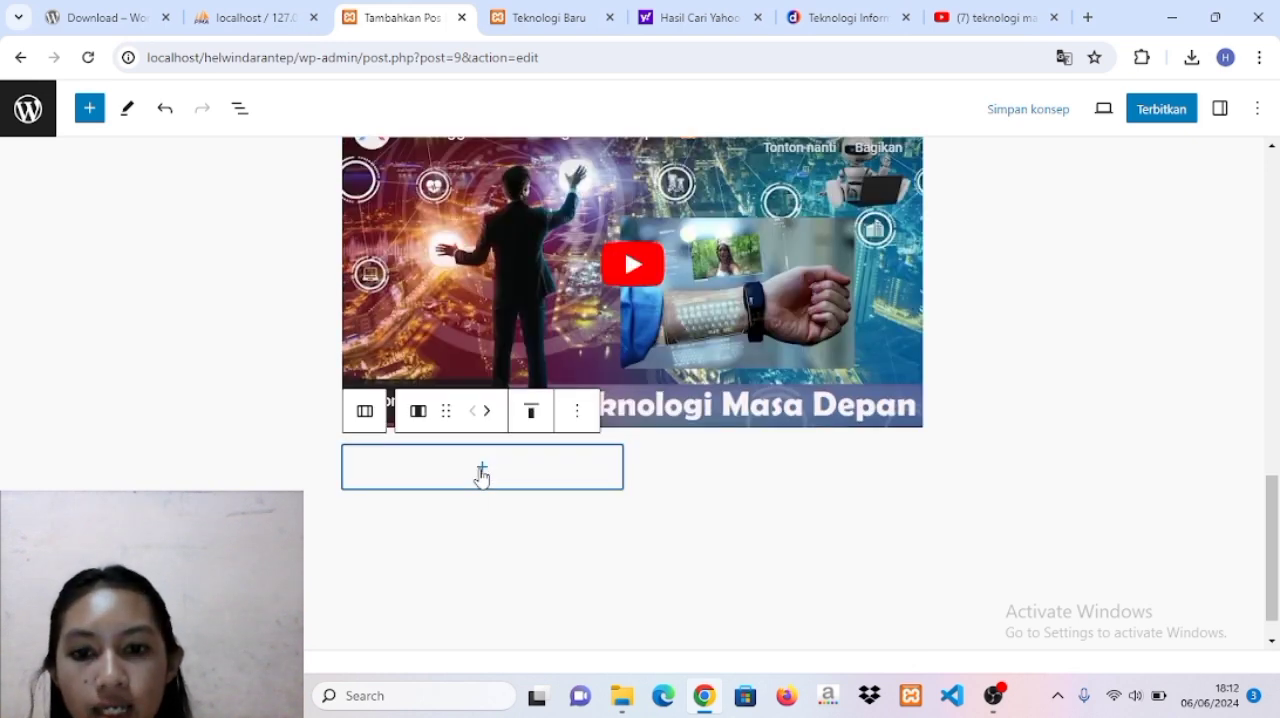
# Add a Galeri block in the first column and upload the image pintar from the Downloads folder into it.
pyautogui.click(481, 470)
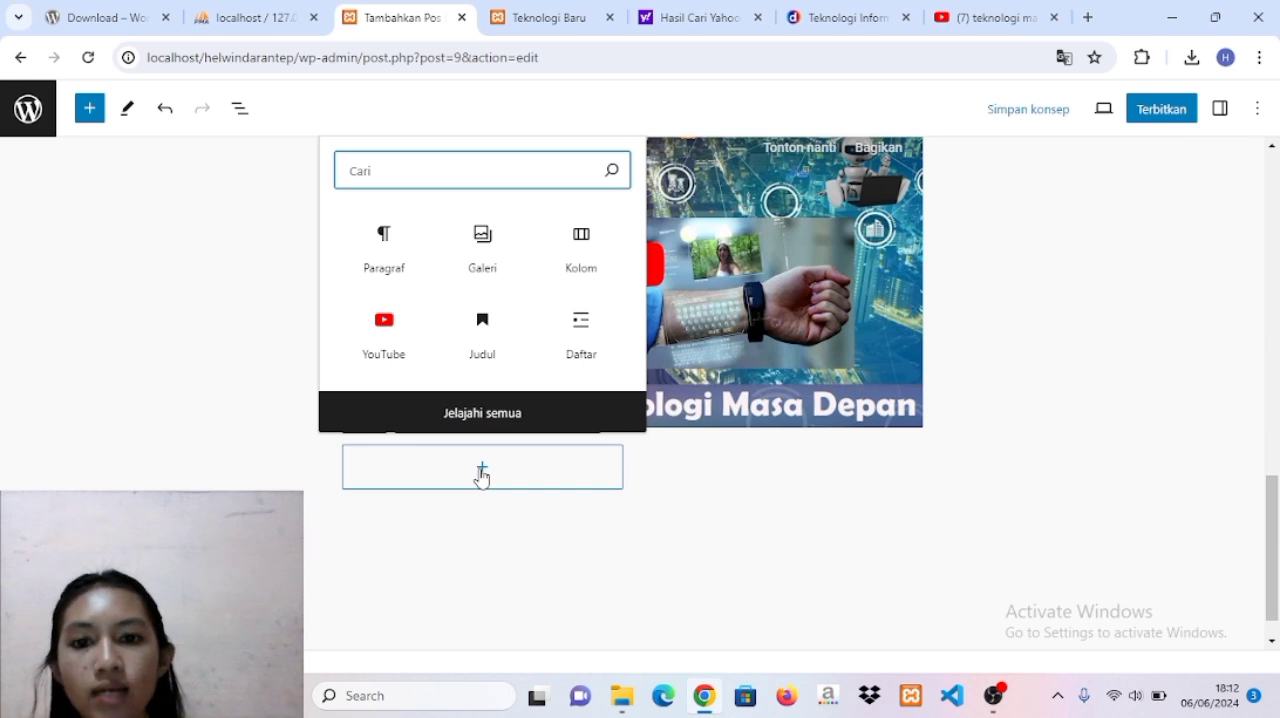
pyautogui.click(481, 240)
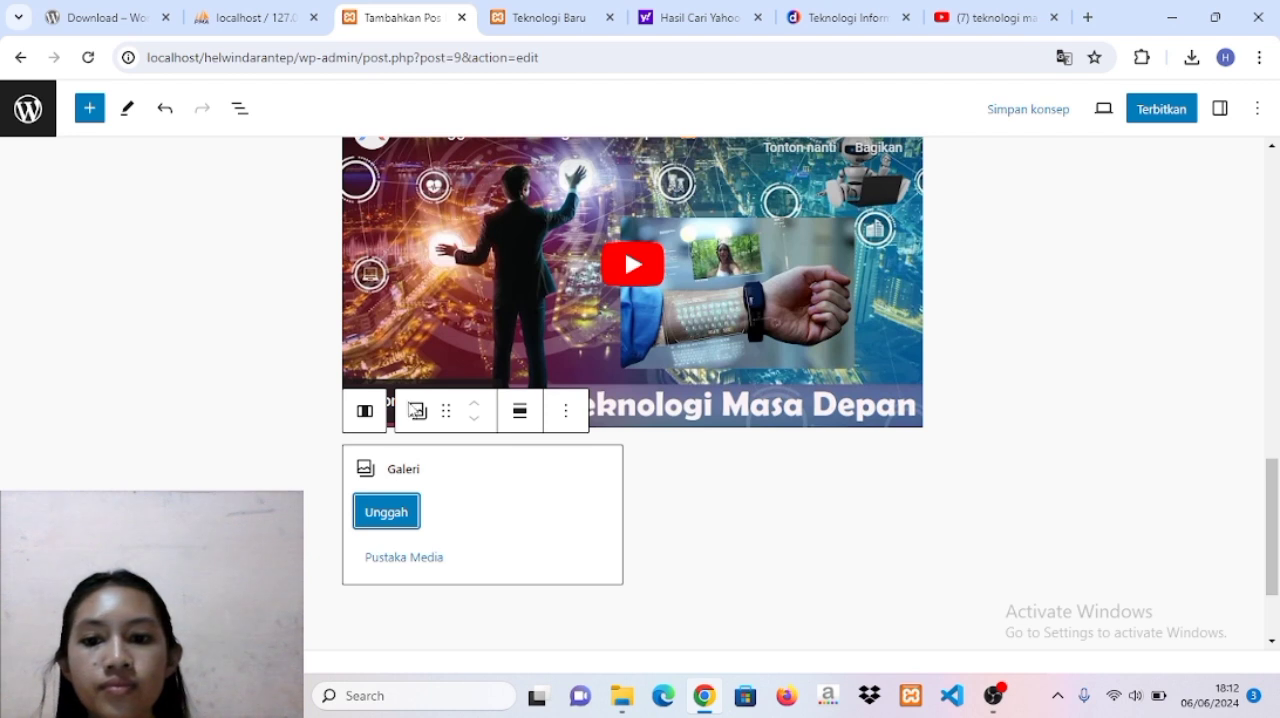
pyautogui.click(386, 514)
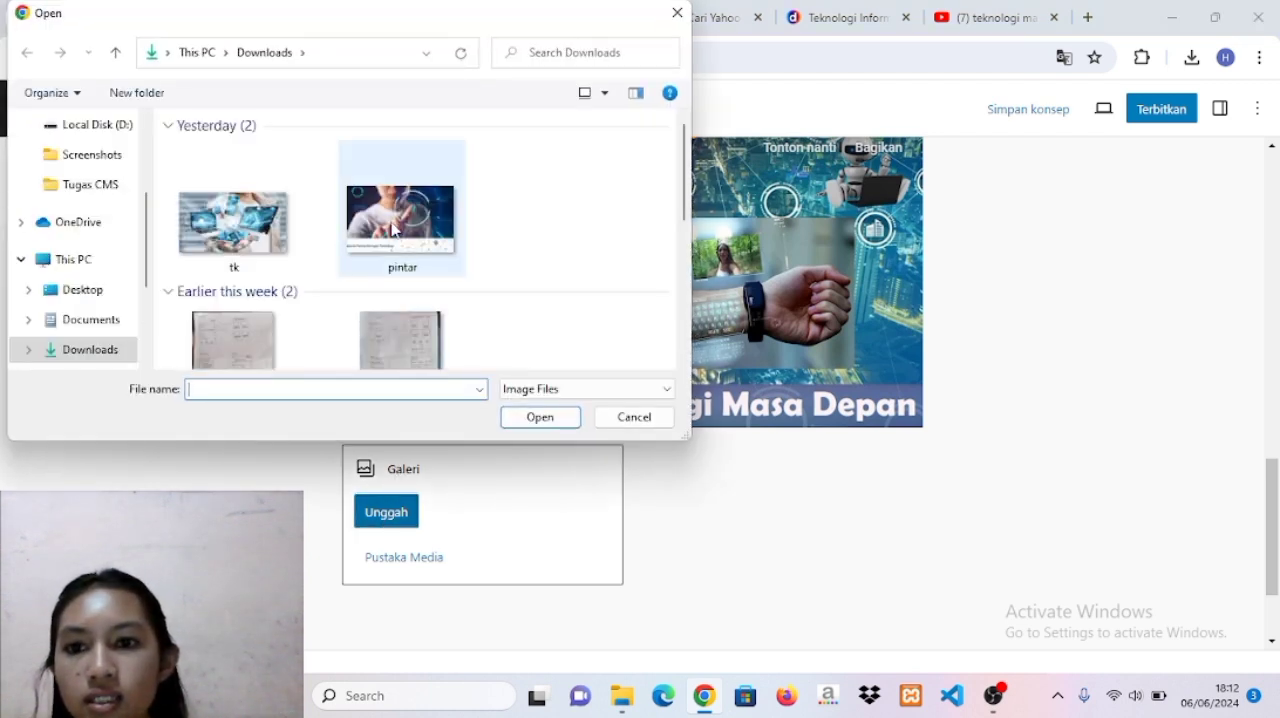
pyautogui.click(392, 229)
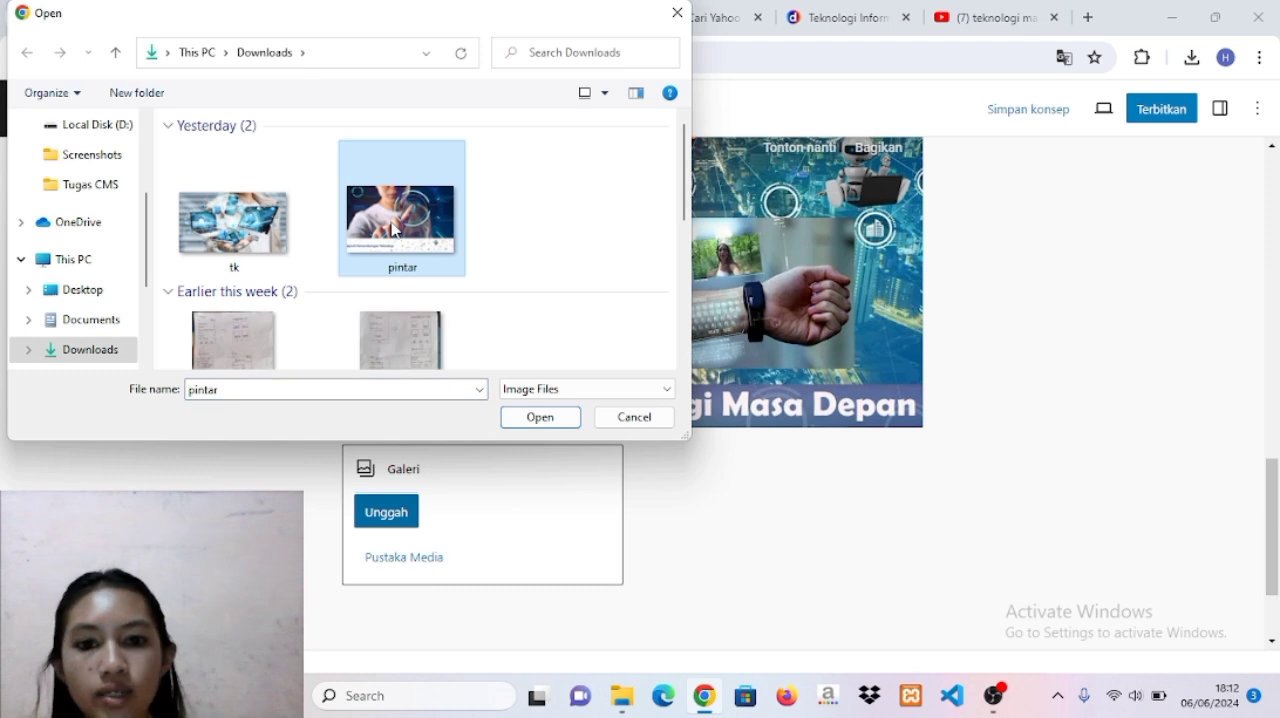
pyautogui.click(542, 422)
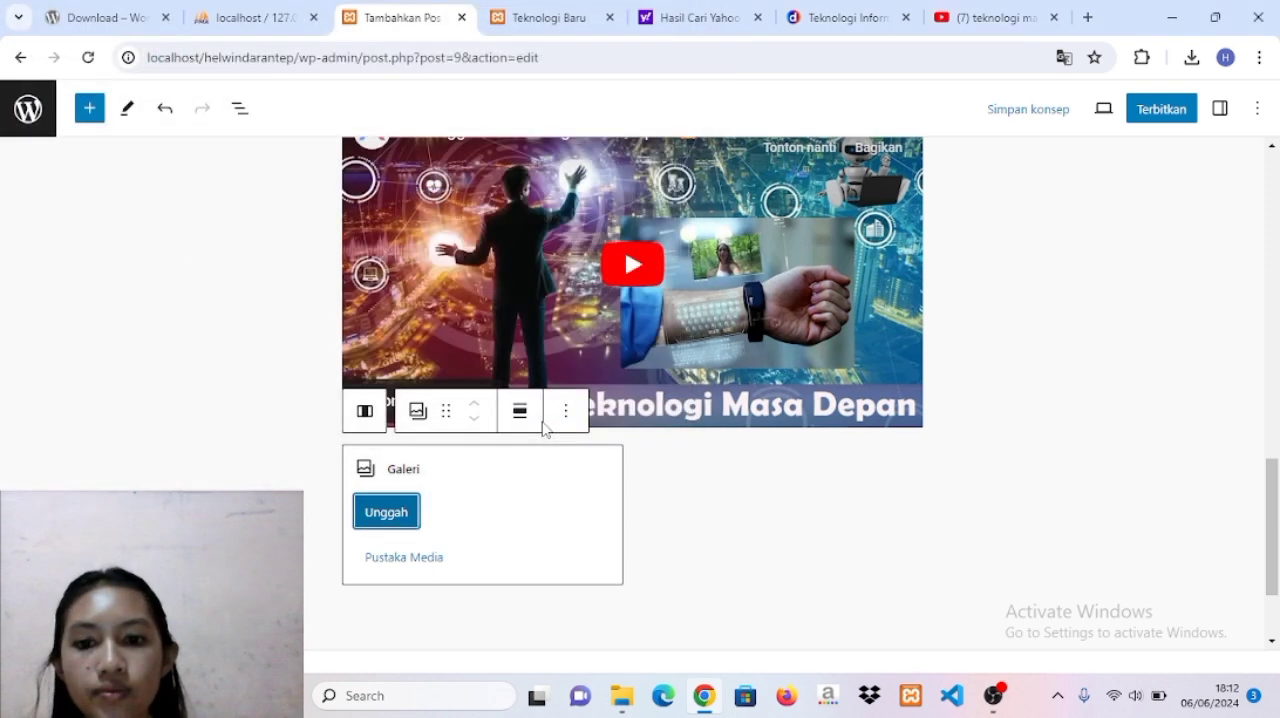
# Add a Paragraf block in the second column and paste the text defining teknologi informasi, through the paragraph beginning "Istilah TI ini mencakup beberapa hal".
pyautogui.click(666, 518)
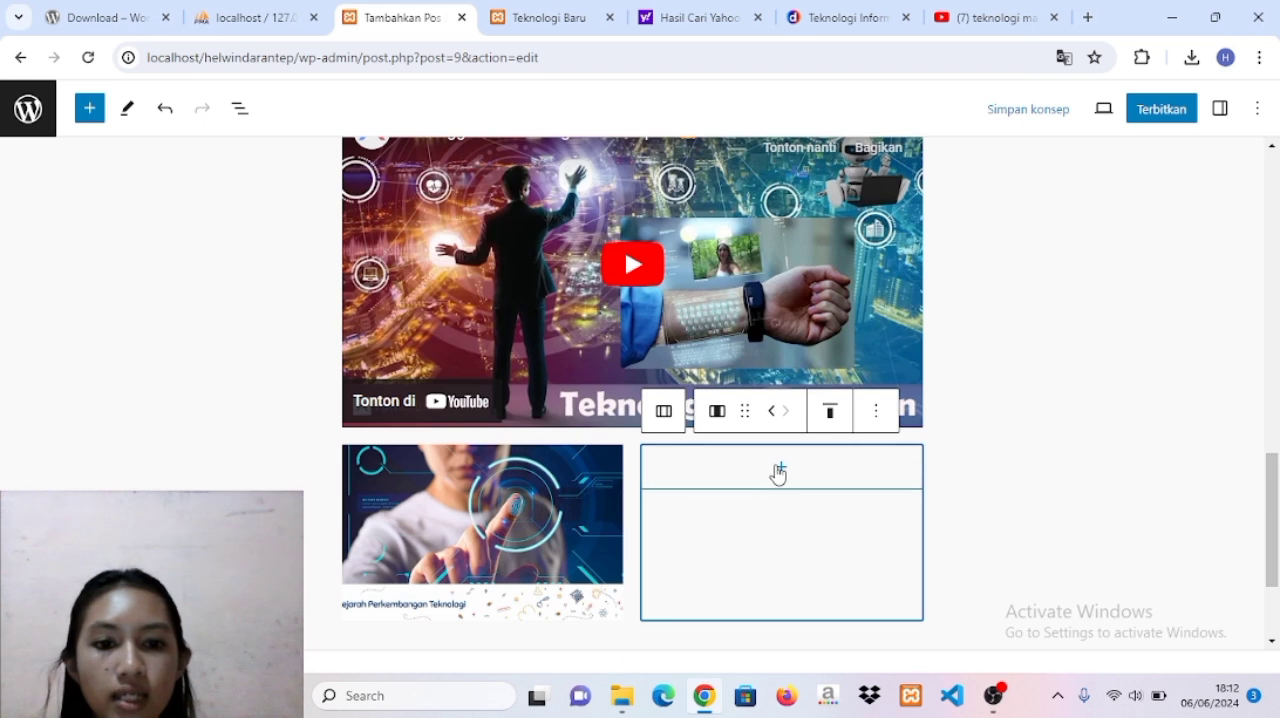
pyautogui.click(779, 470)
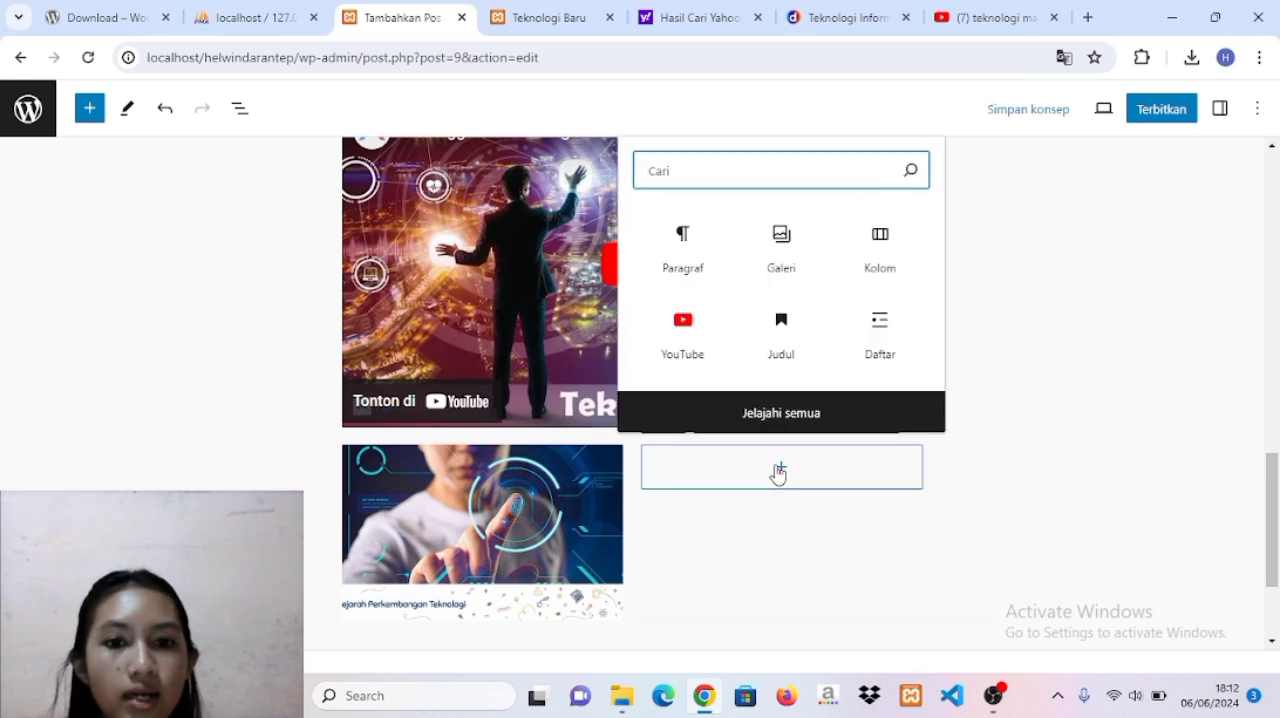
pyautogui.click(687, 249)
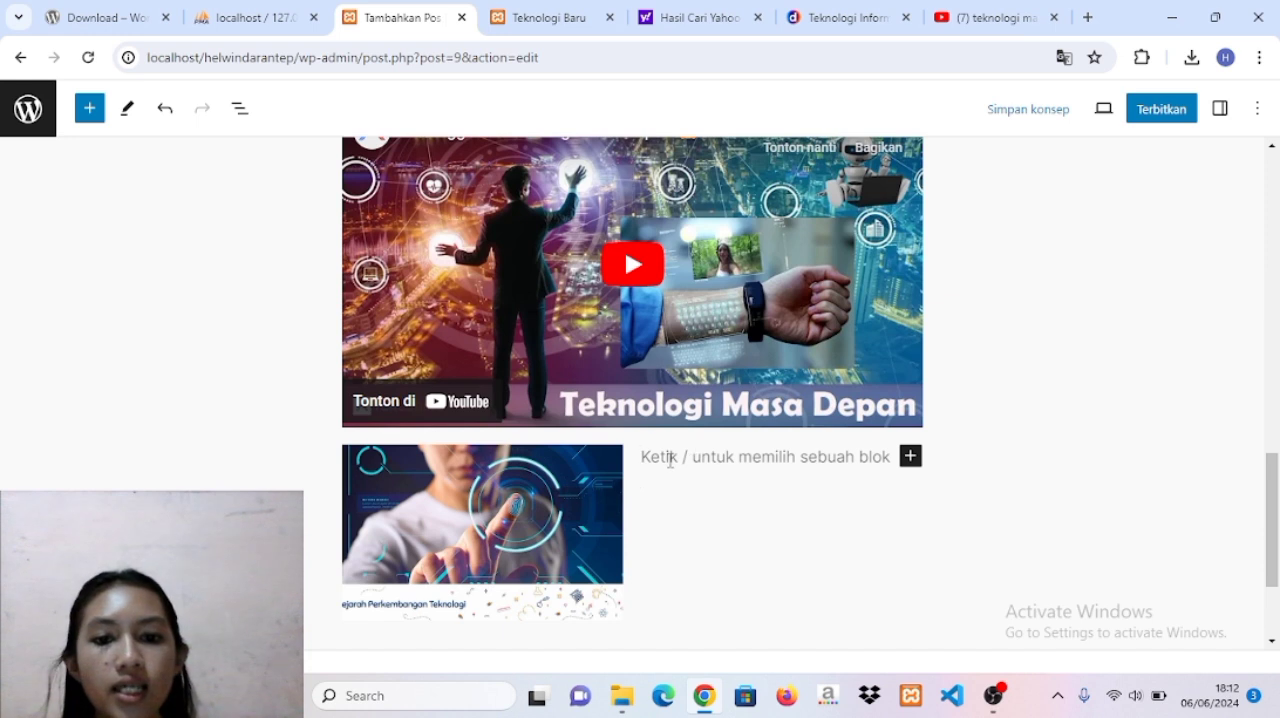
pyautogui.scroll(-1, 670, 460)
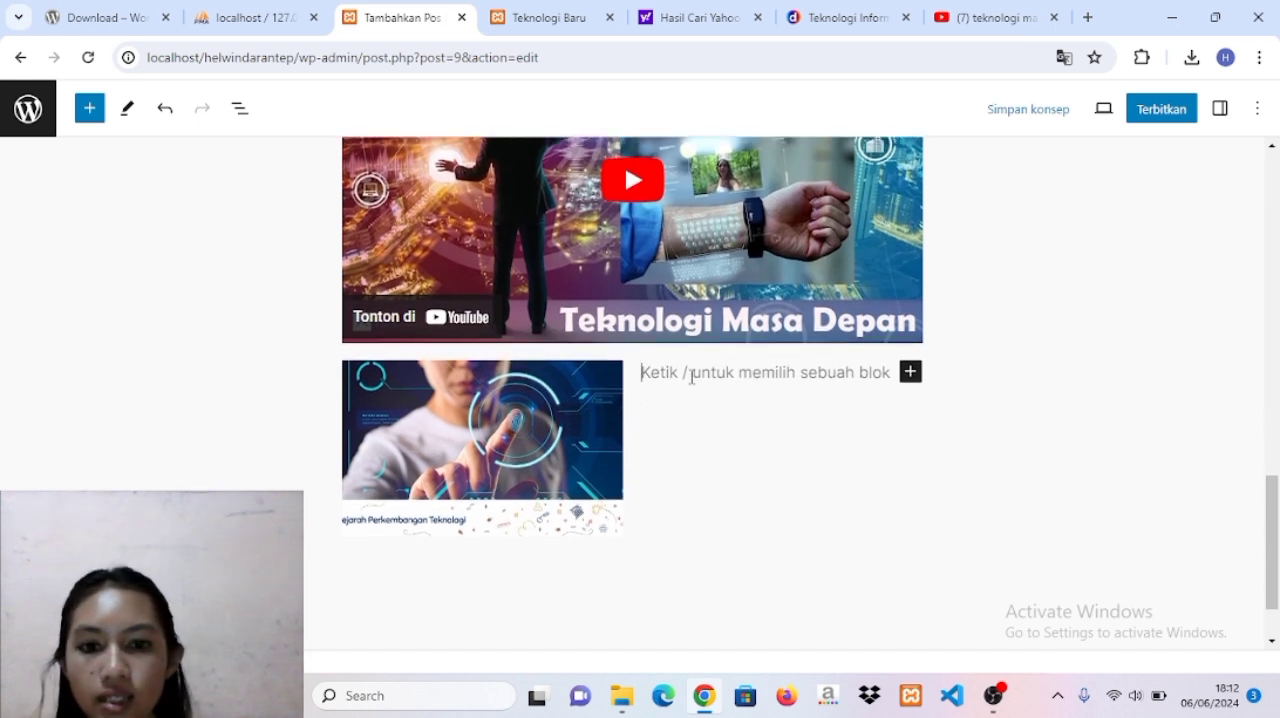
pyautogui.hotkey('ctrl', 'v')
pyautogui.scroll(10, 877, 457)
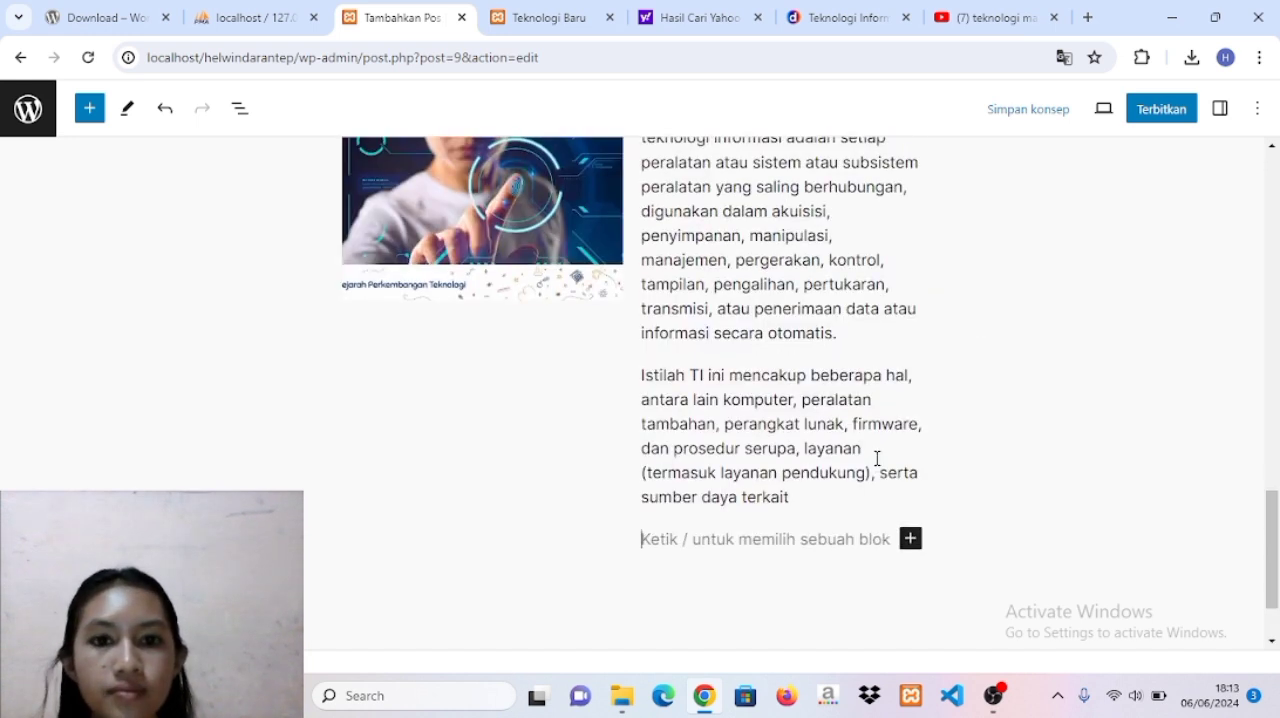
pyautogui.scroll(-1, 877, 458)
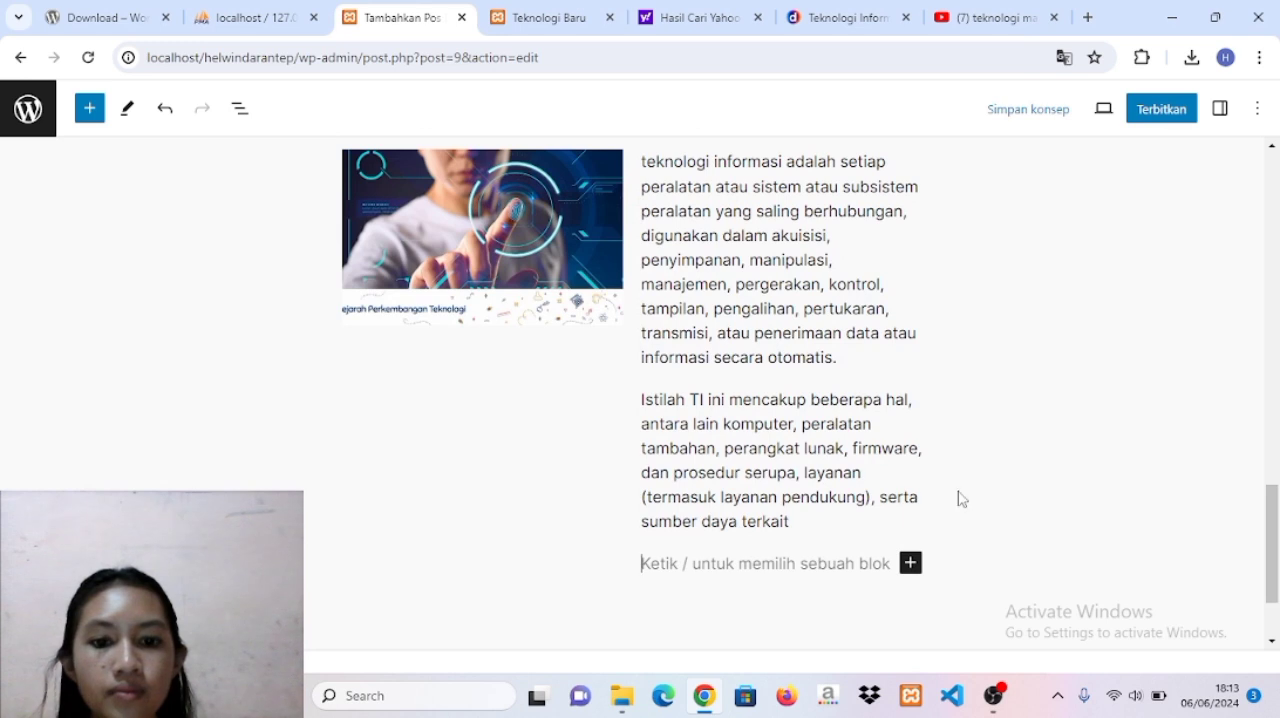
# Insert a Daftar (list) block below the two-column section of the post.
pyautogui.scroll(-2, 985, 545)
pyautogui.scroll(-1, 988, 548)
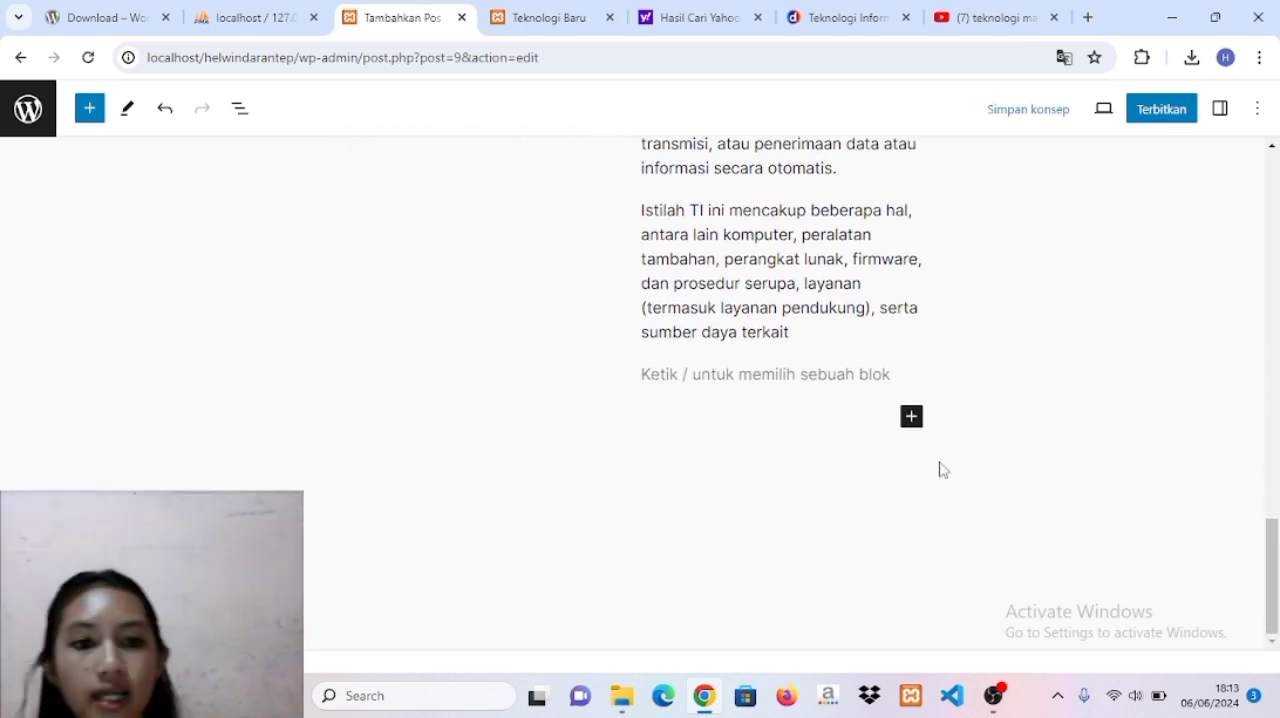
pyautogui.click(911, 416)
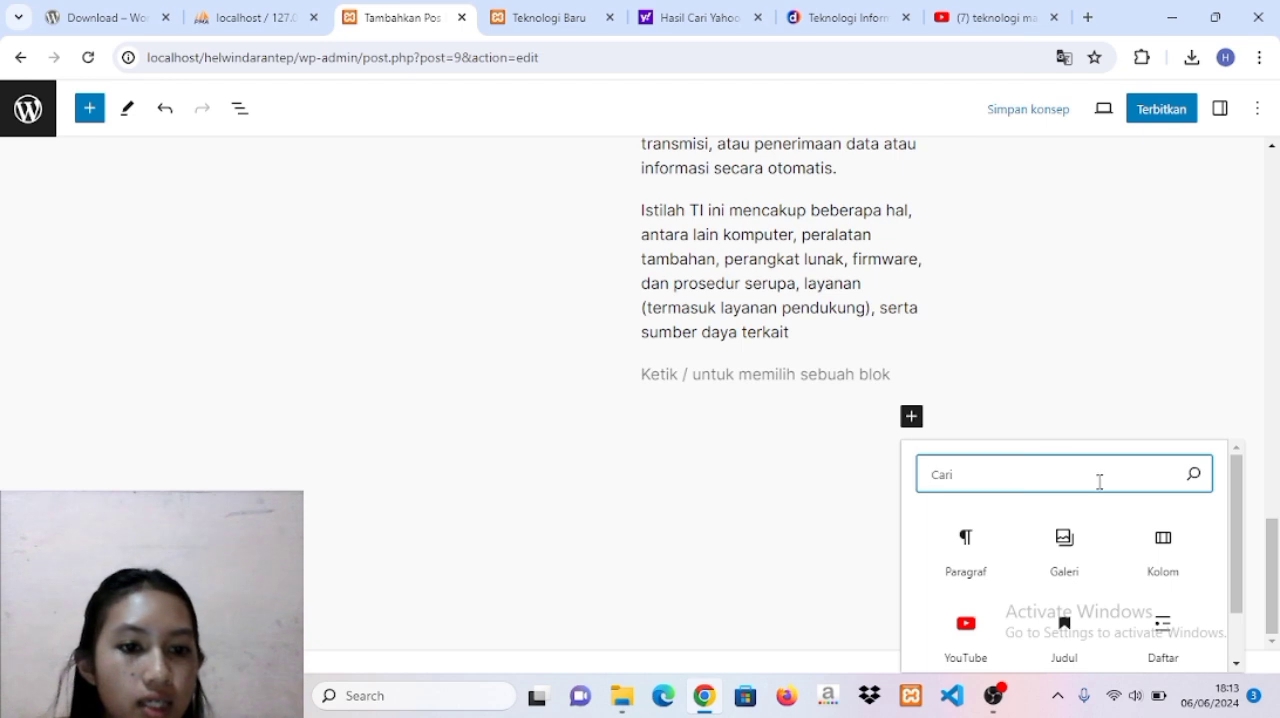
pyautogui.write('list')
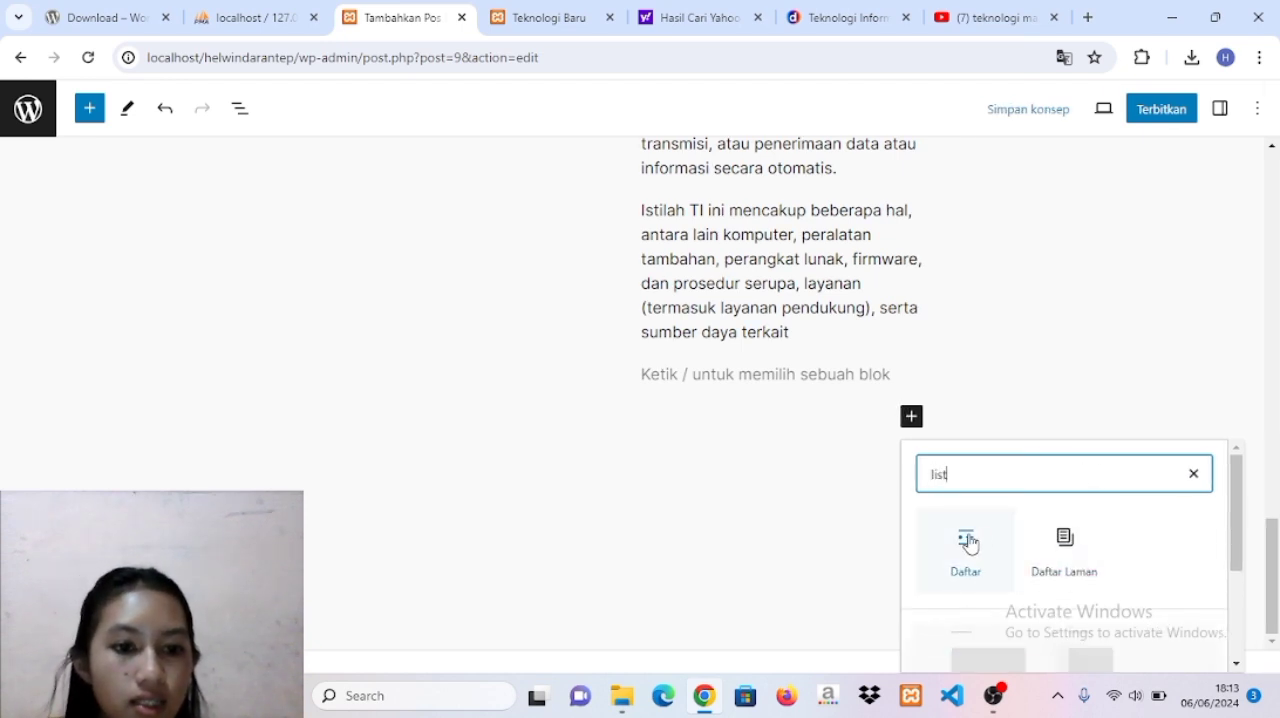
pyautogui.click(994, 540)
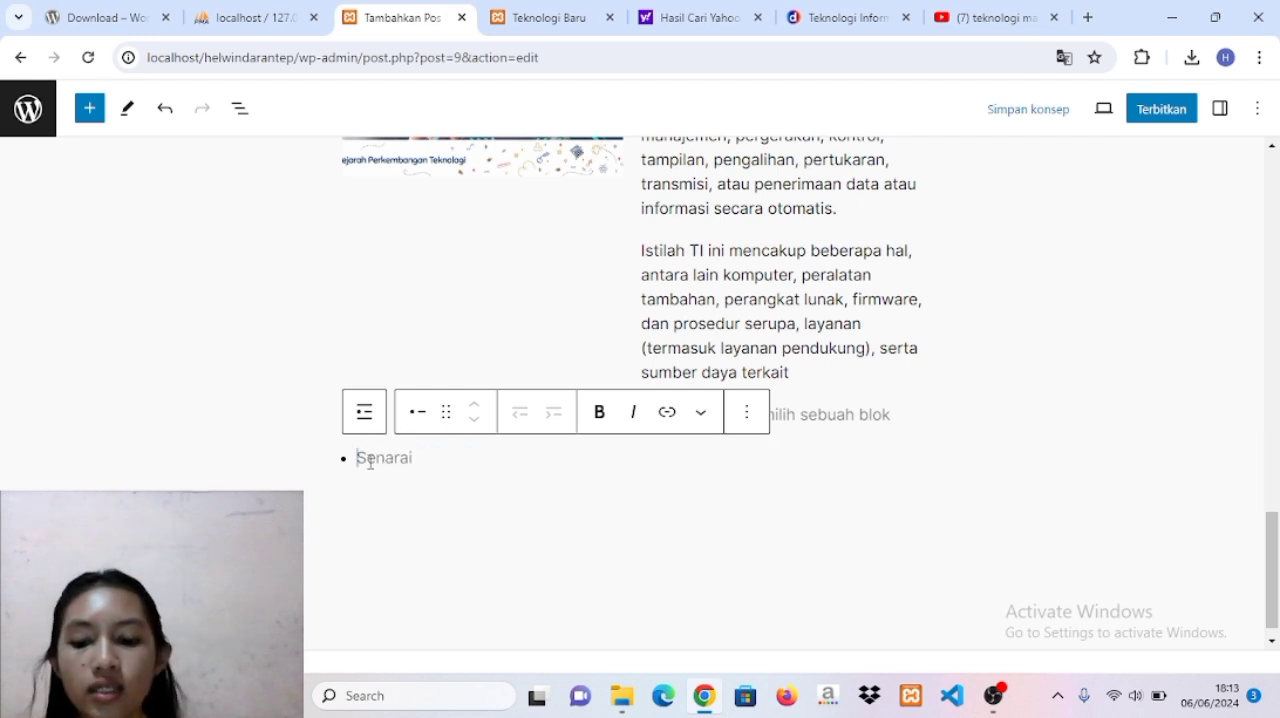
# Fill the list with three items: perkembangan teknologi, teknologi di bidang kesehatan and perangkat teknologi.
pyautogui.press('capslock')
pyautogui.write('T')
pyautogui.press('capslock')
pyautogui.write('ek')
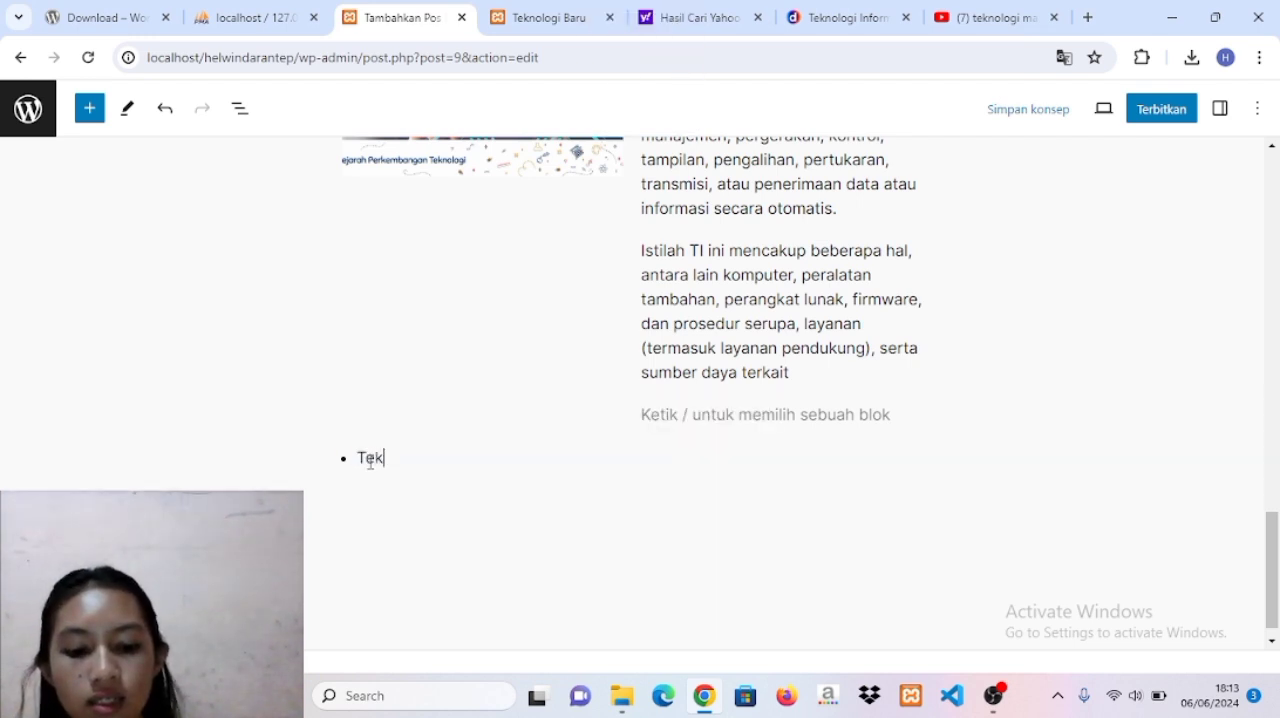
pyautogui.press('BackSpace')
pyautogui.press('BackSpace')
pyautogui.write('perkembangan teknologi')
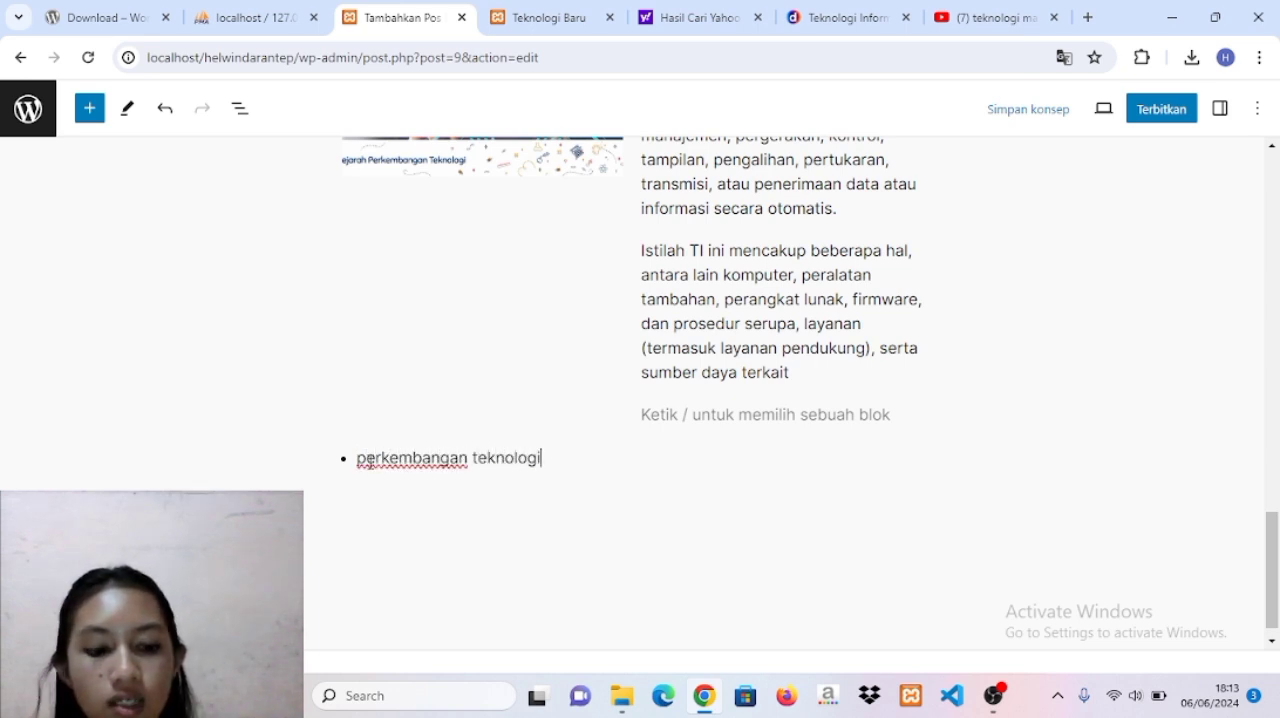
pyautogui.press('Return')
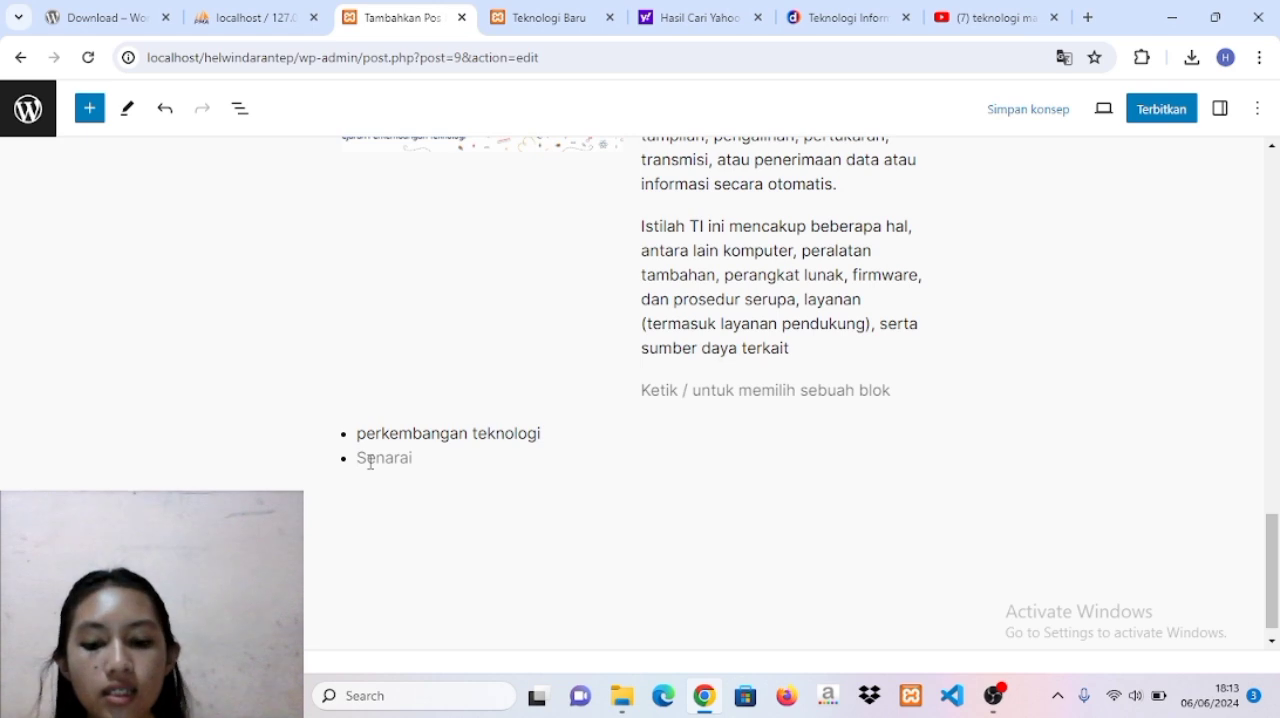
pyautogui.write('tek')
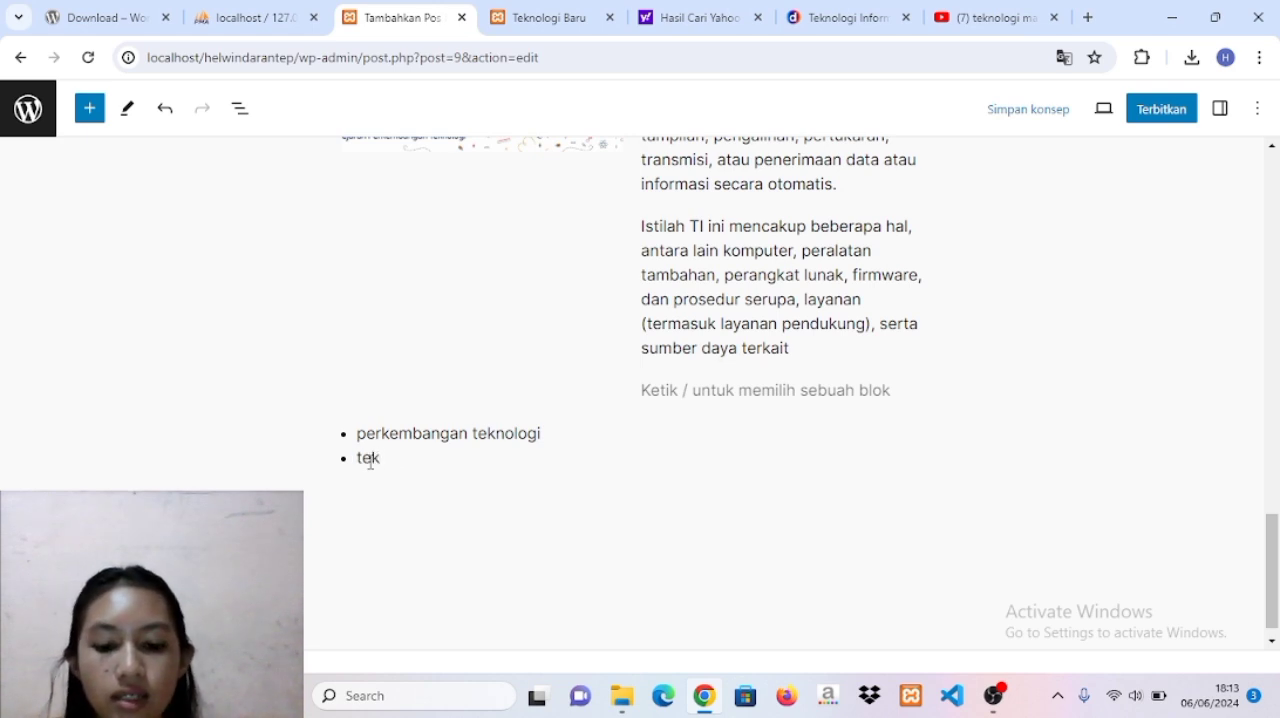
pyautogui.write('nologi ')
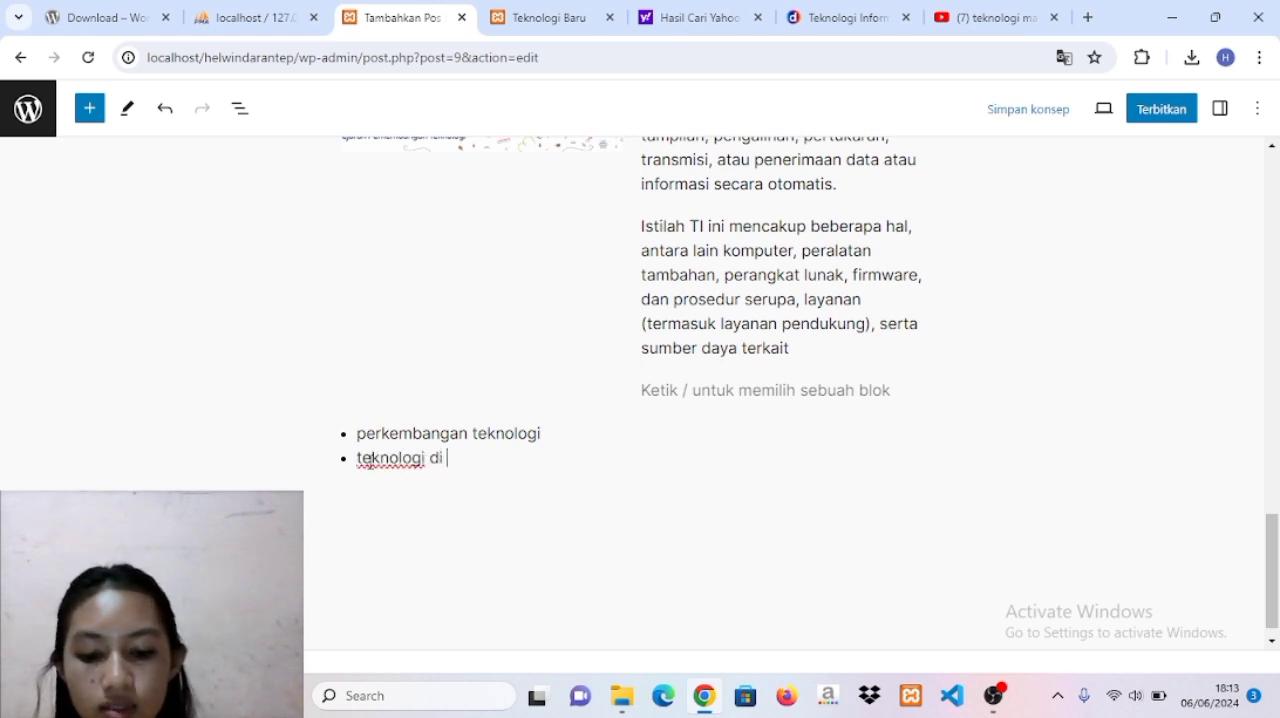
pyautogui.write('di bidang kesehatan')
pyautogui.press('Return')
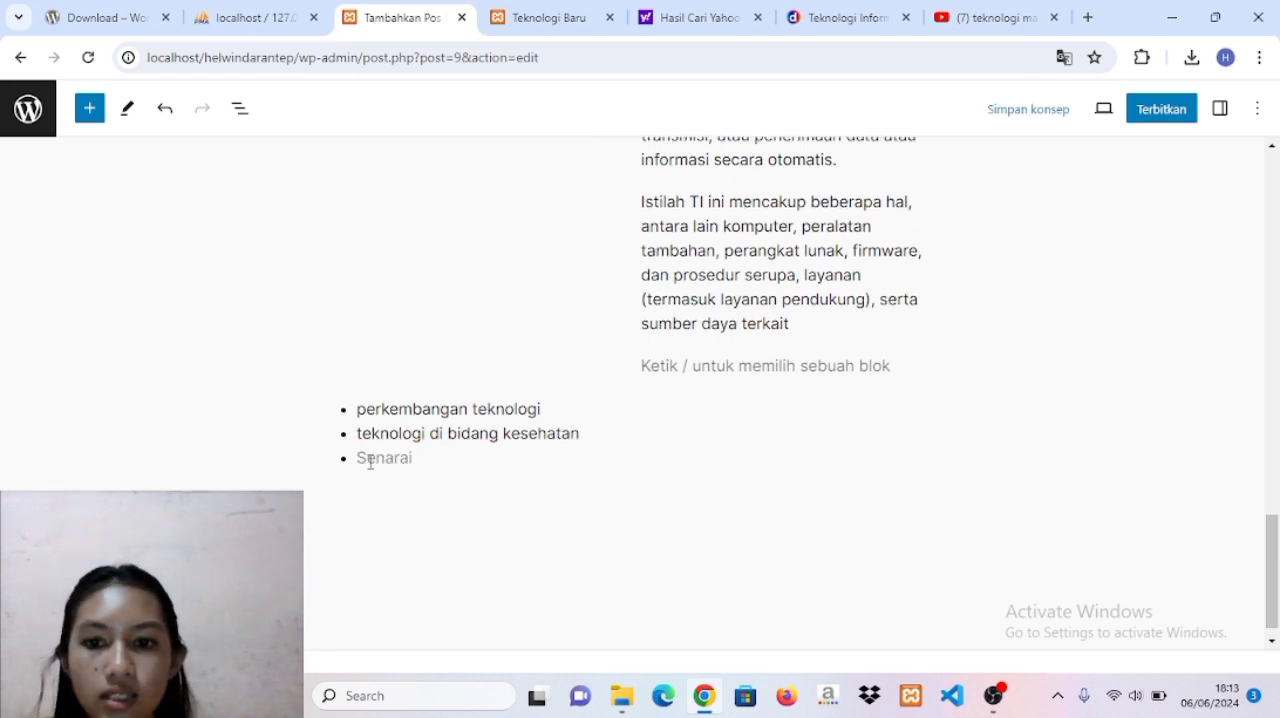
pyautogui.write('perangkat teknologi')
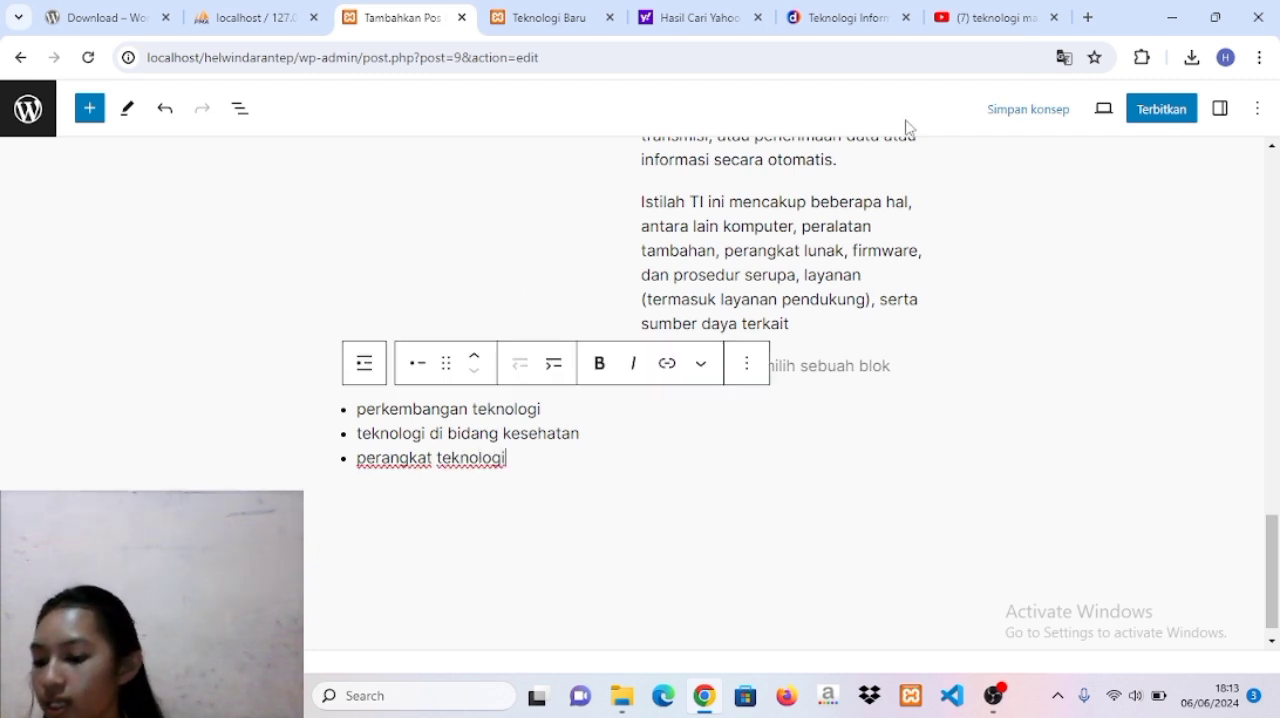
# Publish the Teknologi Informasi post and return to the list of posts.
pyautogui.click(1148, 111)
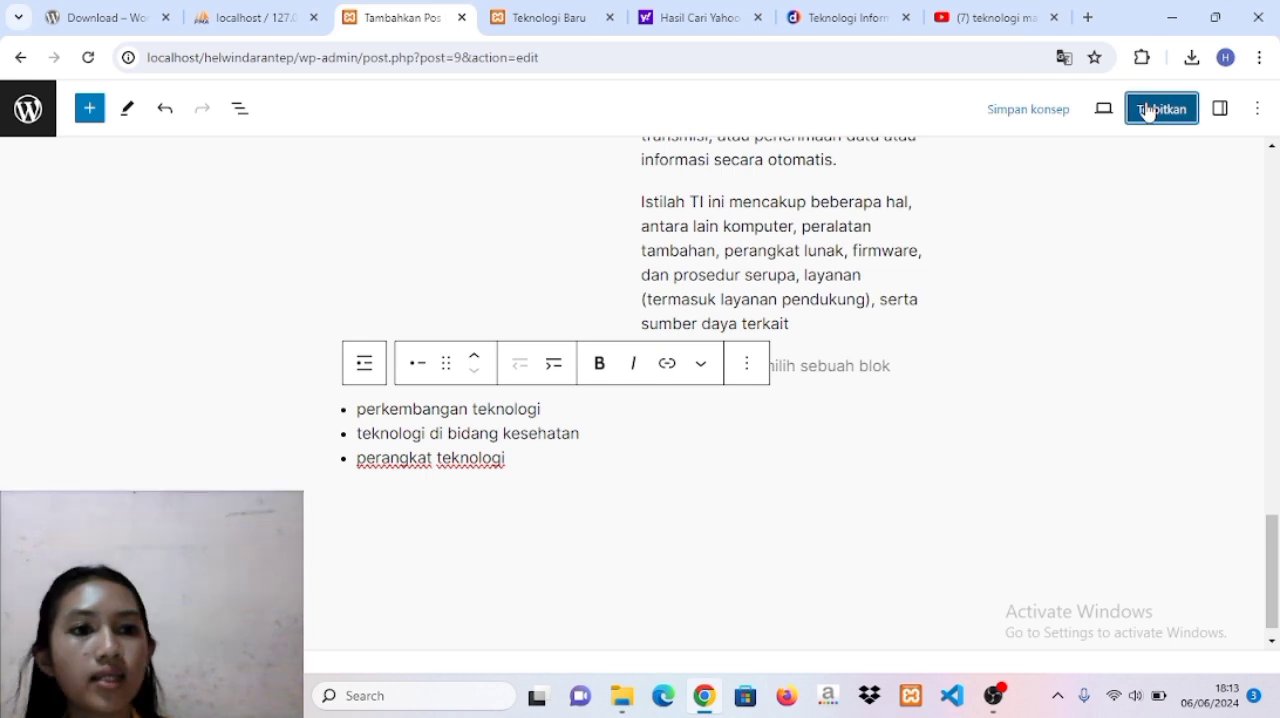
pyautogui.click(1099, 111)
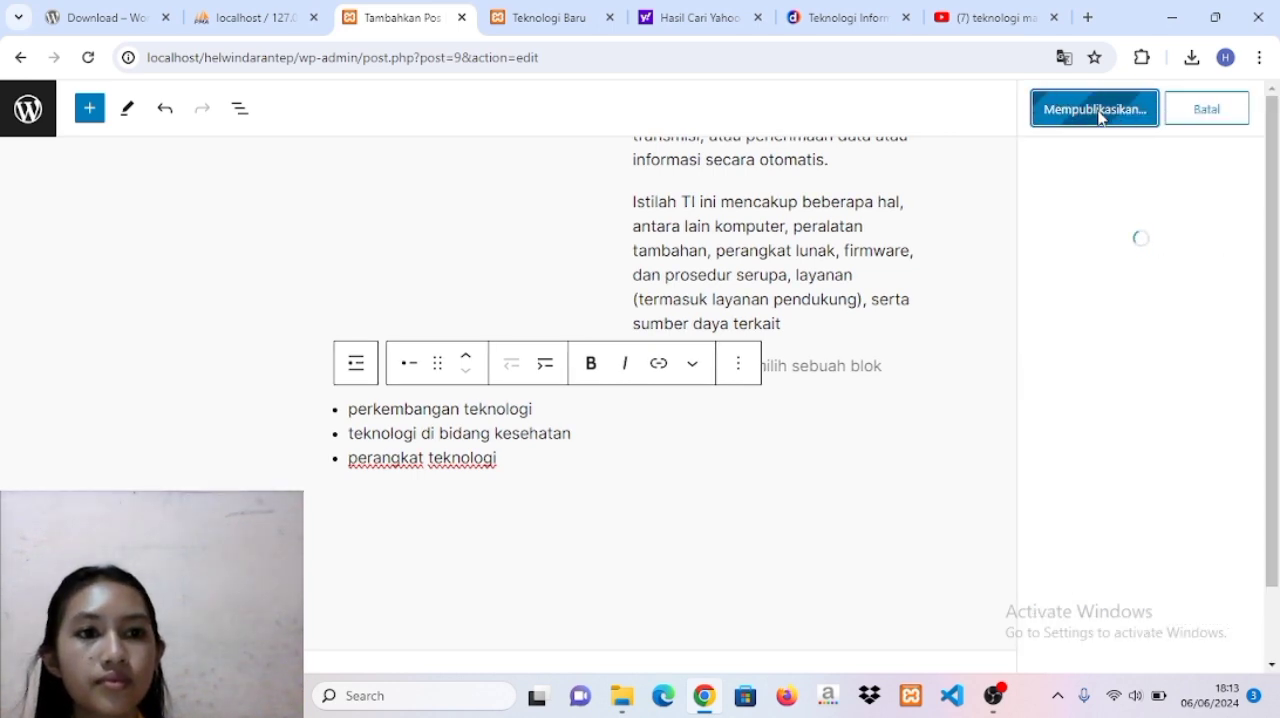
pyautogui.click(24, 112)
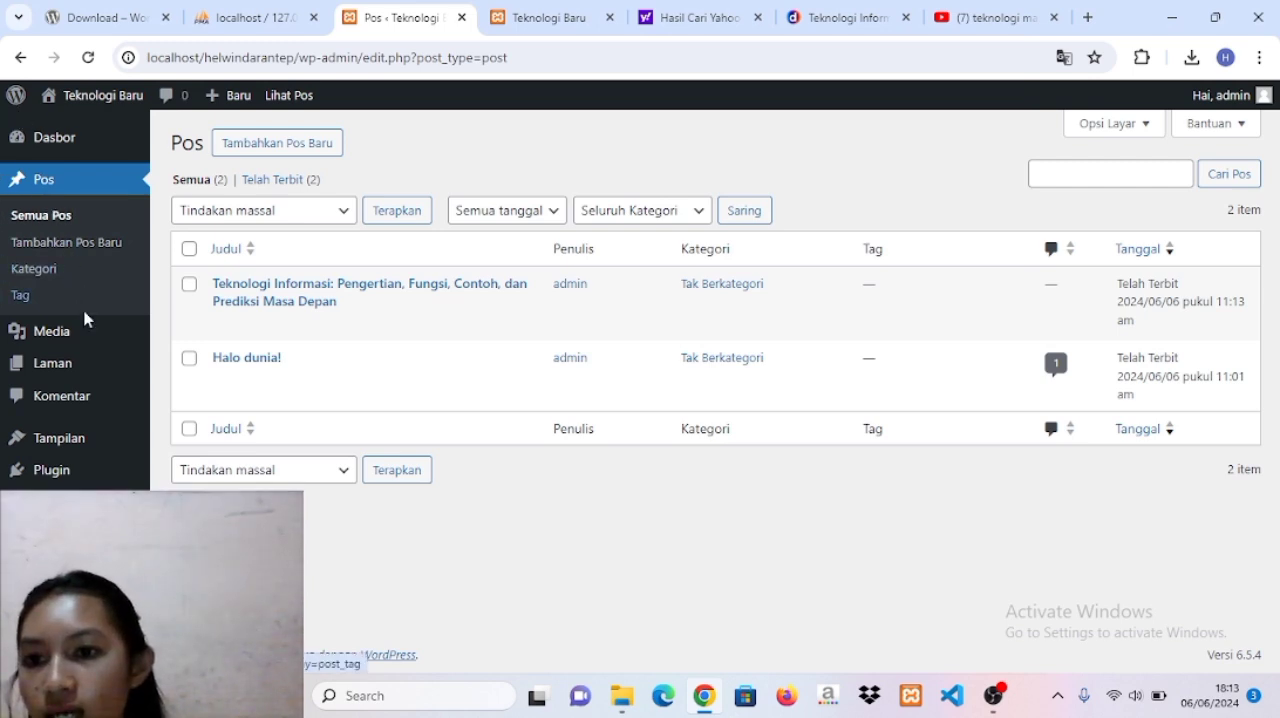
# Create a new page without a starter pattern and title it Beranda.
pyautogui.click(74, 366)
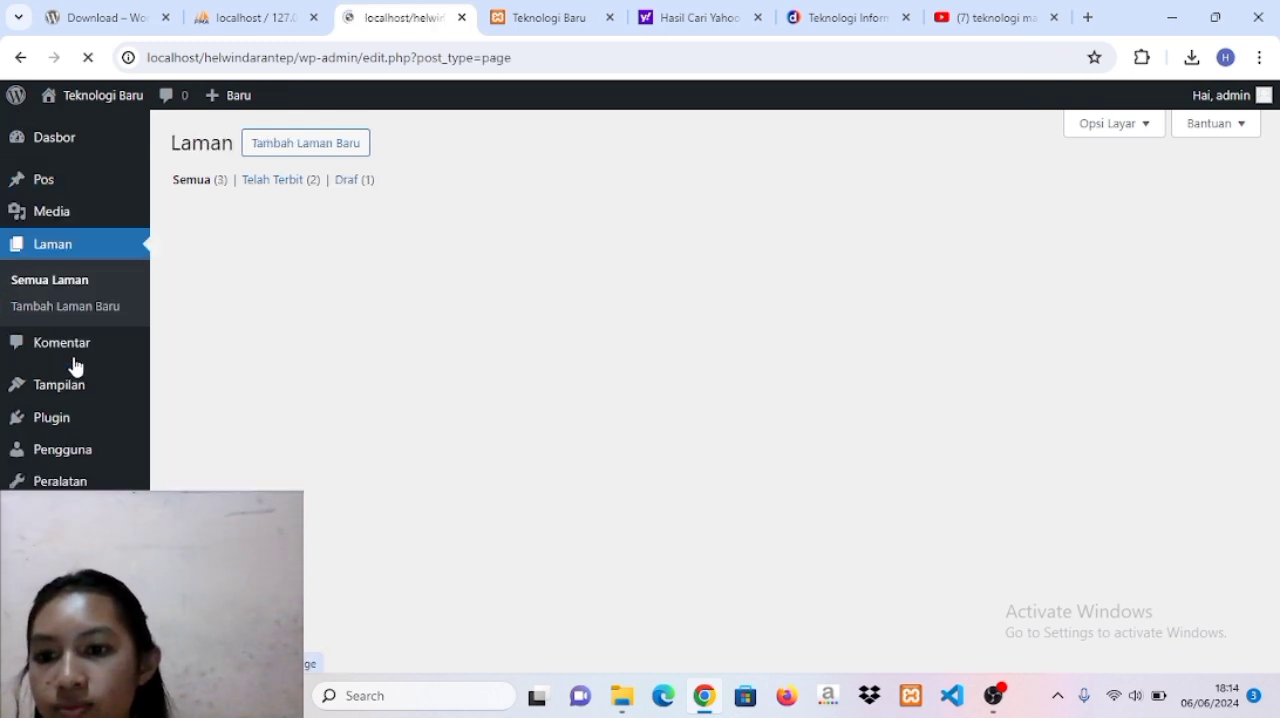
pyautogui.click(318, 147)
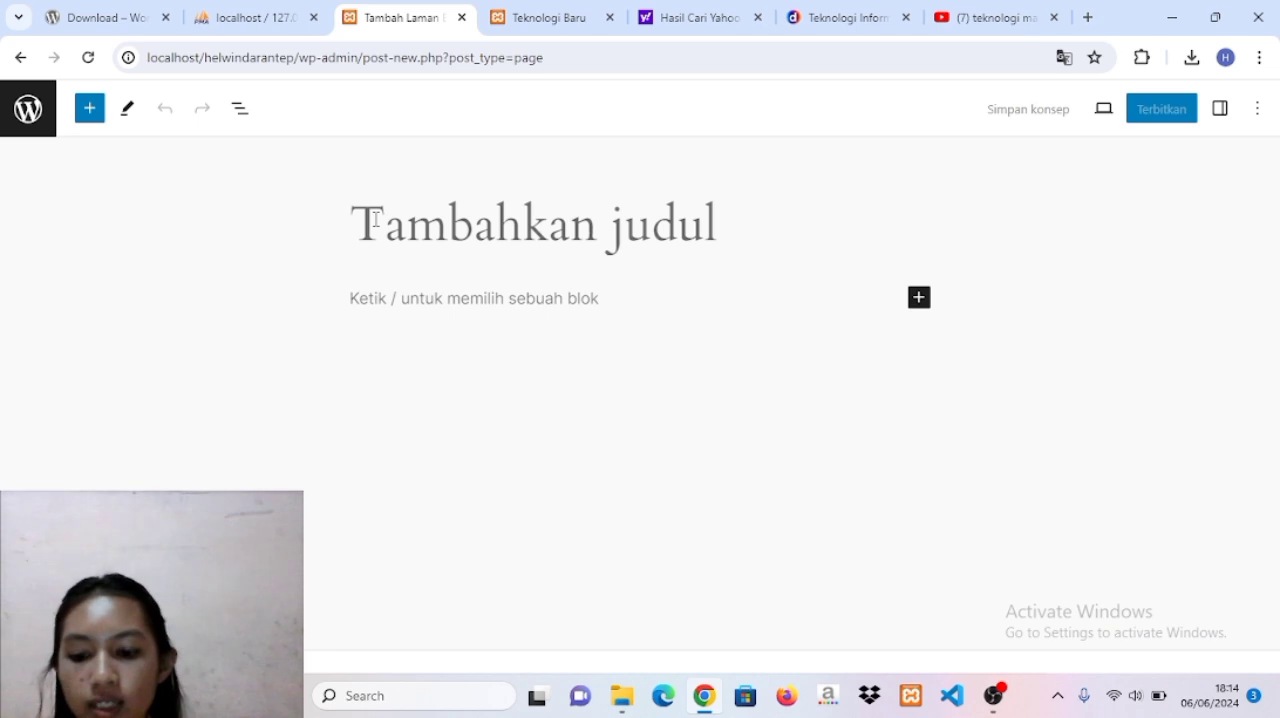
pyautogui.press('capslock')
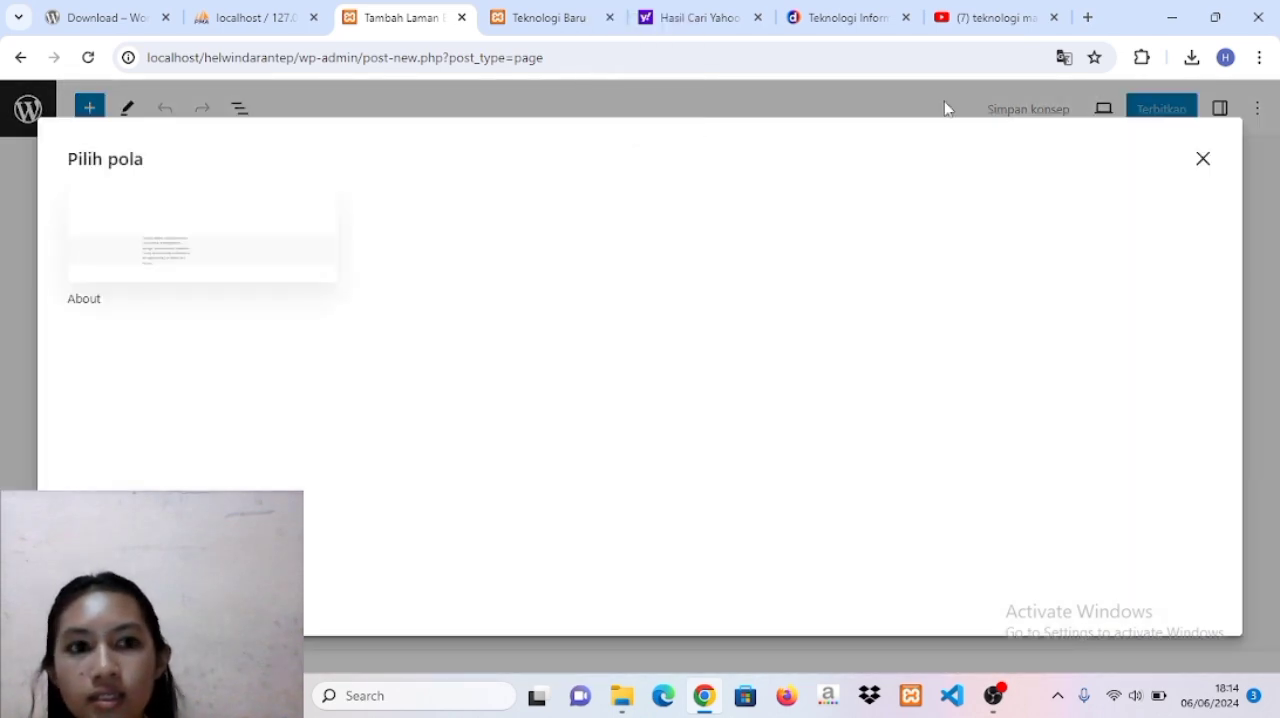
pyautogui.click(1205, 161)
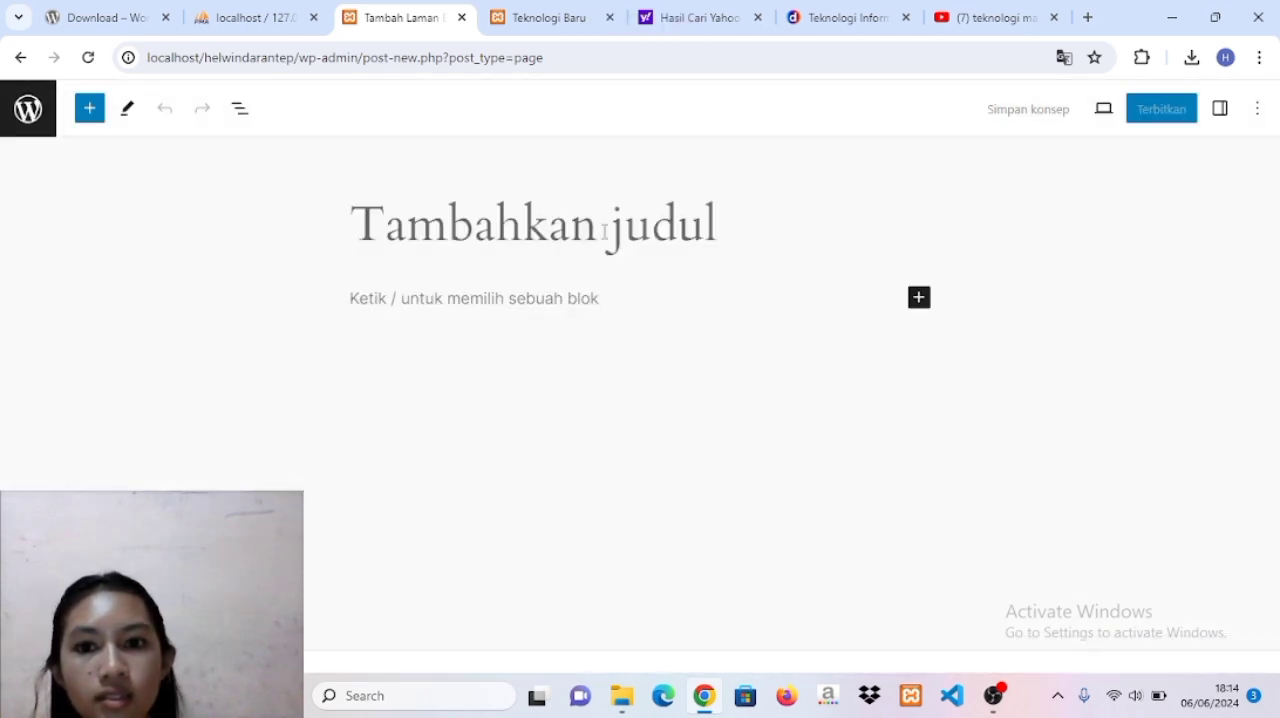
pyautogui.press('capslock')
pyautogui.write('B')
pyautogui.press('capslock')
pyautogui.write('e')
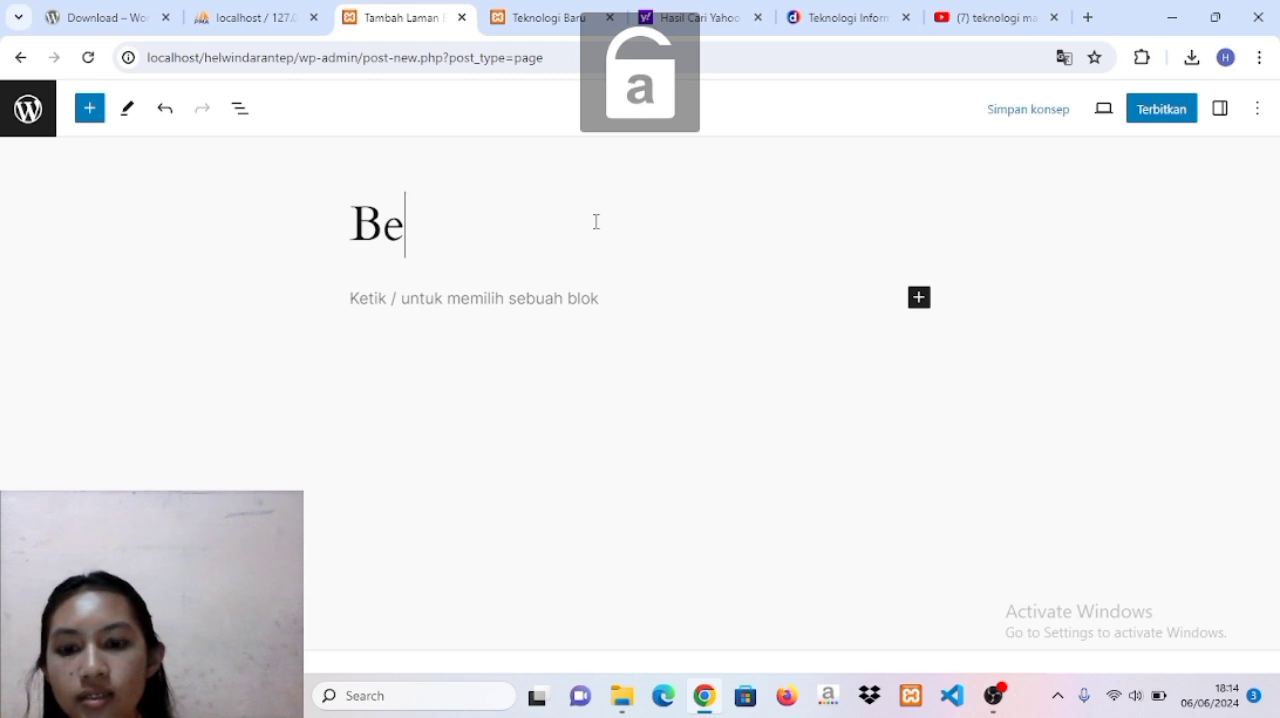
pyautogui.write('randa')
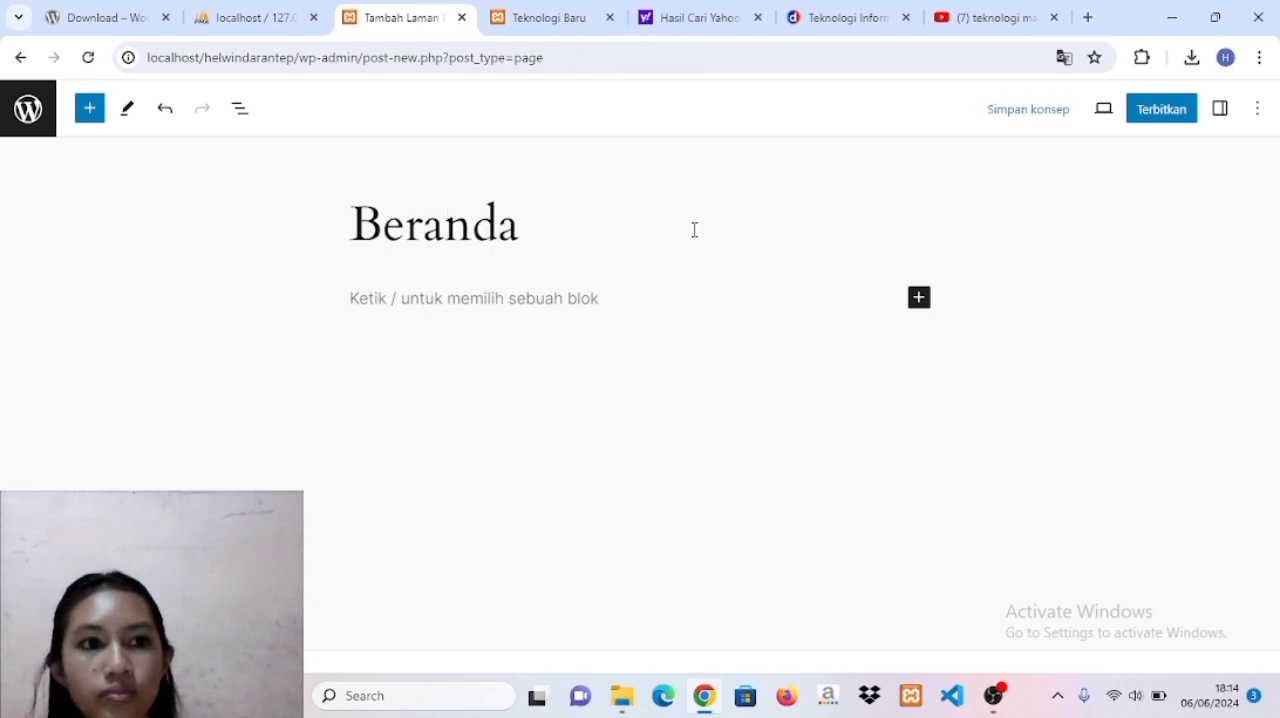
# Publish the Beranda page and return to the list of pages.
pyautogui.click(1156, 113)
pyautogui.click(1118, 112)
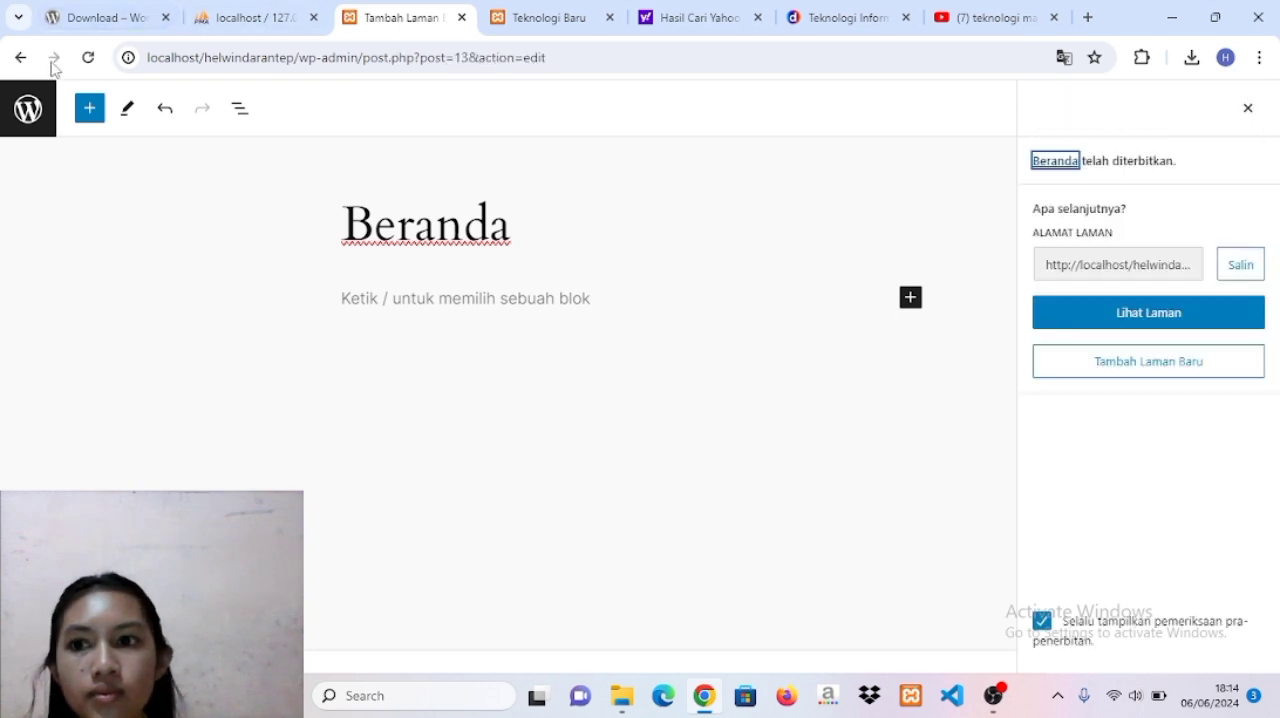
pyautogui.click(44, 122)
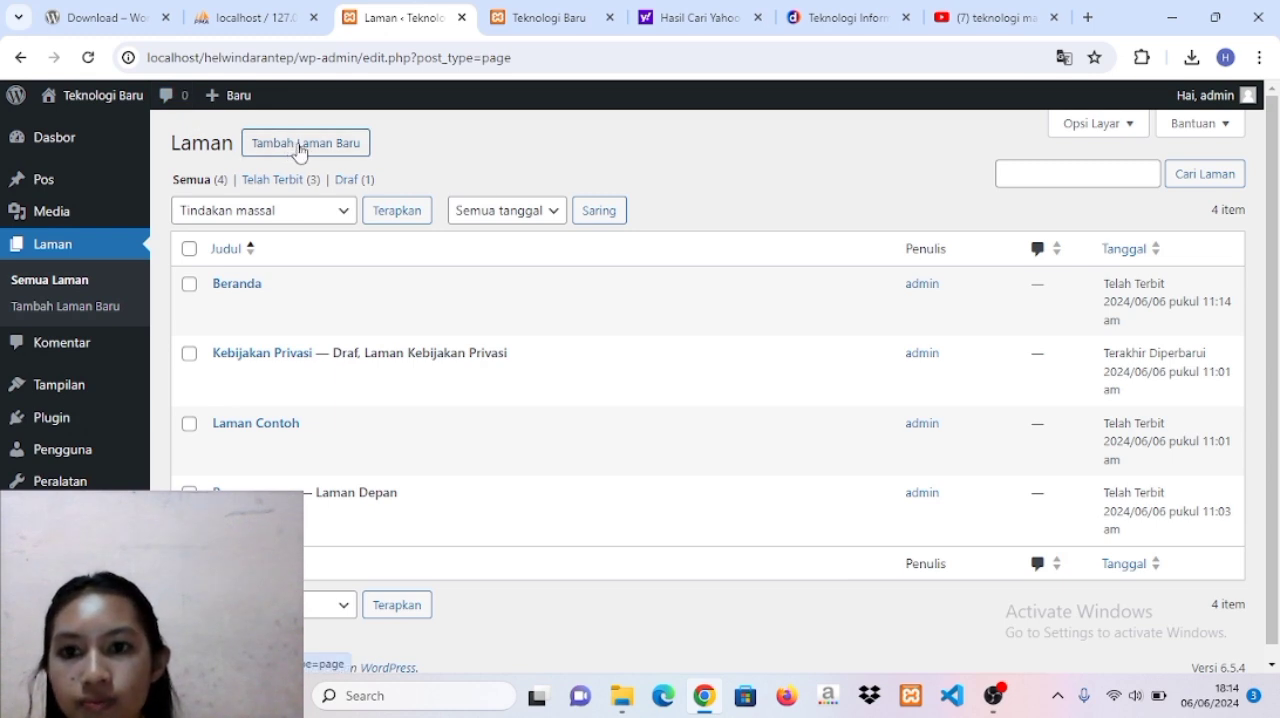
# Create another new page and title it Pengumuman.
pyautogui.click(300, 150)
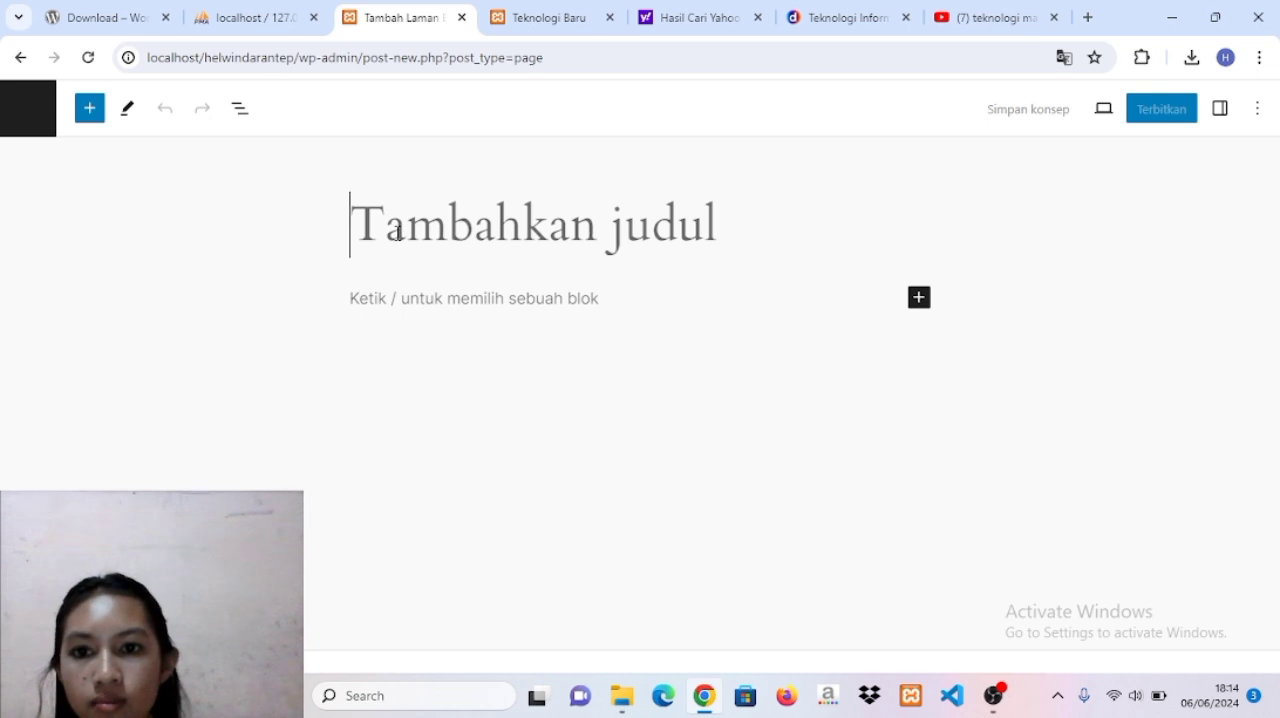
pyautogui.press('capslock')
pyautogui.write('P')
pyautogui.press('capslock')
pyautogui.write('en')
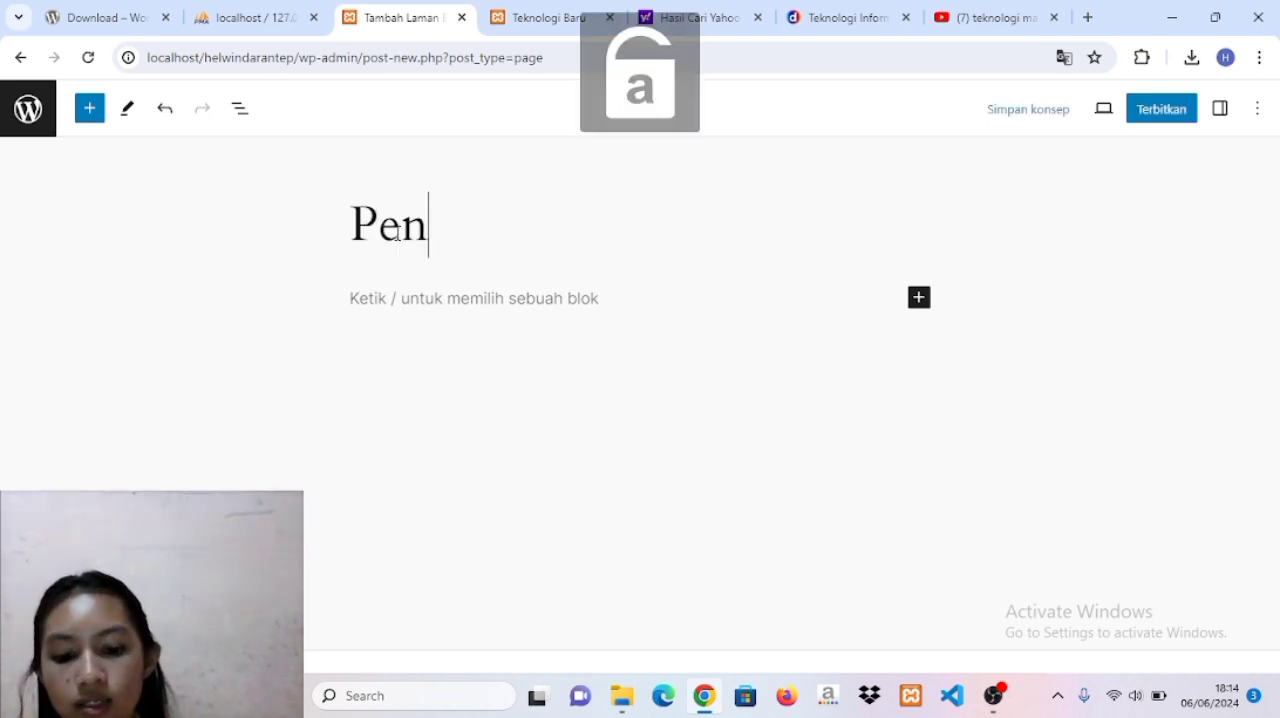
pyautogui.write('gumuman')
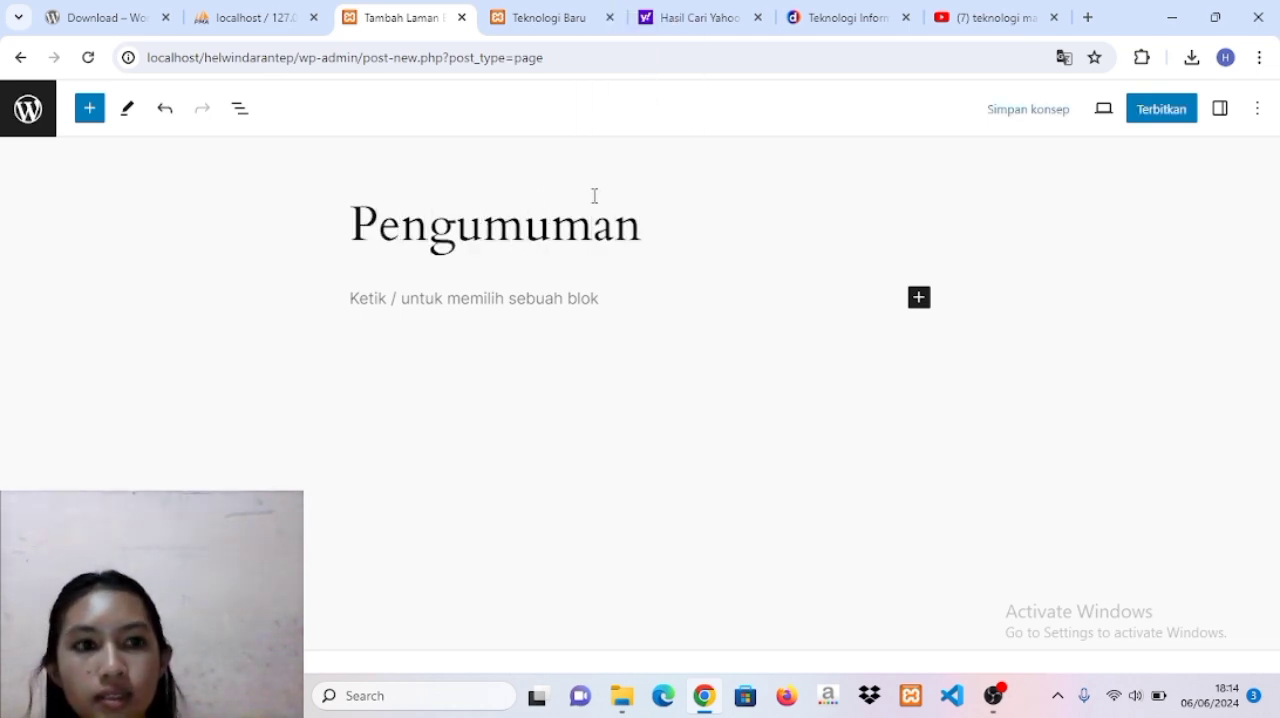
# Publish the Pengumuman page and leave the editor for the list of pages.
pyautogui.click(1163, 109)
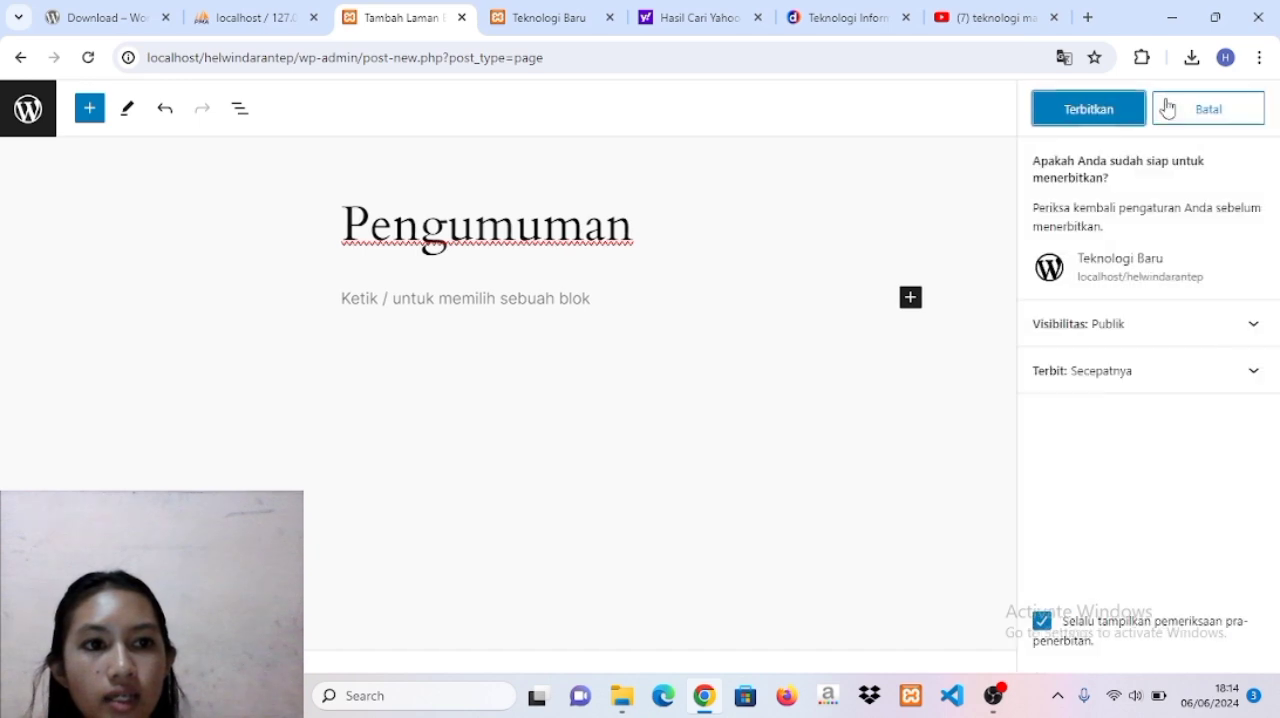
pyautogui.click(1111, 106)
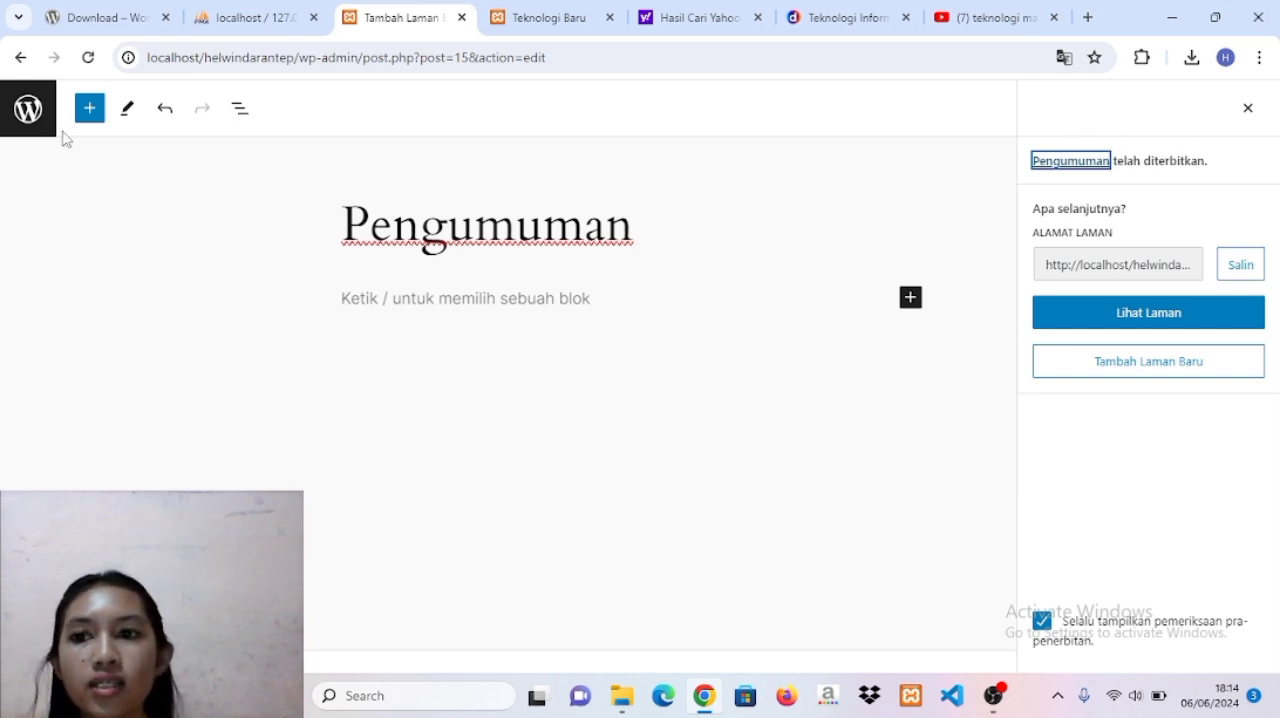
pyautogui.click(27, 115)
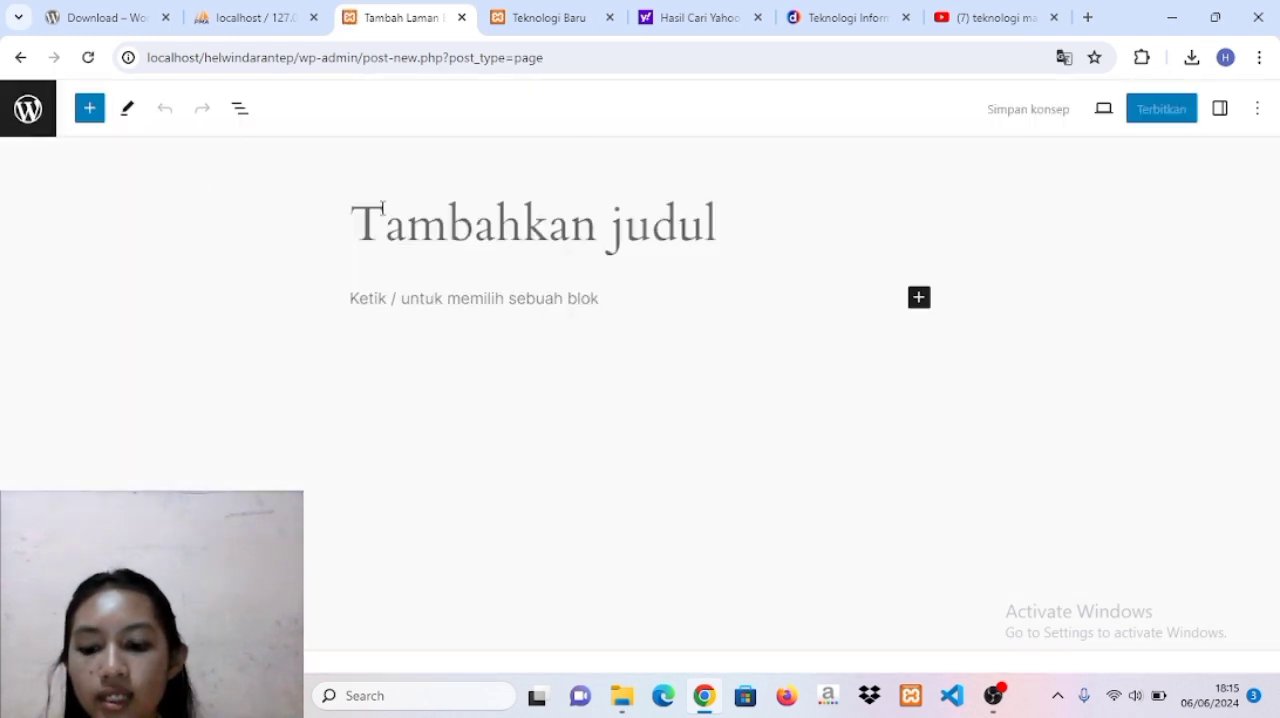
# Dismiss the pattern chooser on the new blank page and title the page Selayang pandang.
pyautogui.press('capslock')
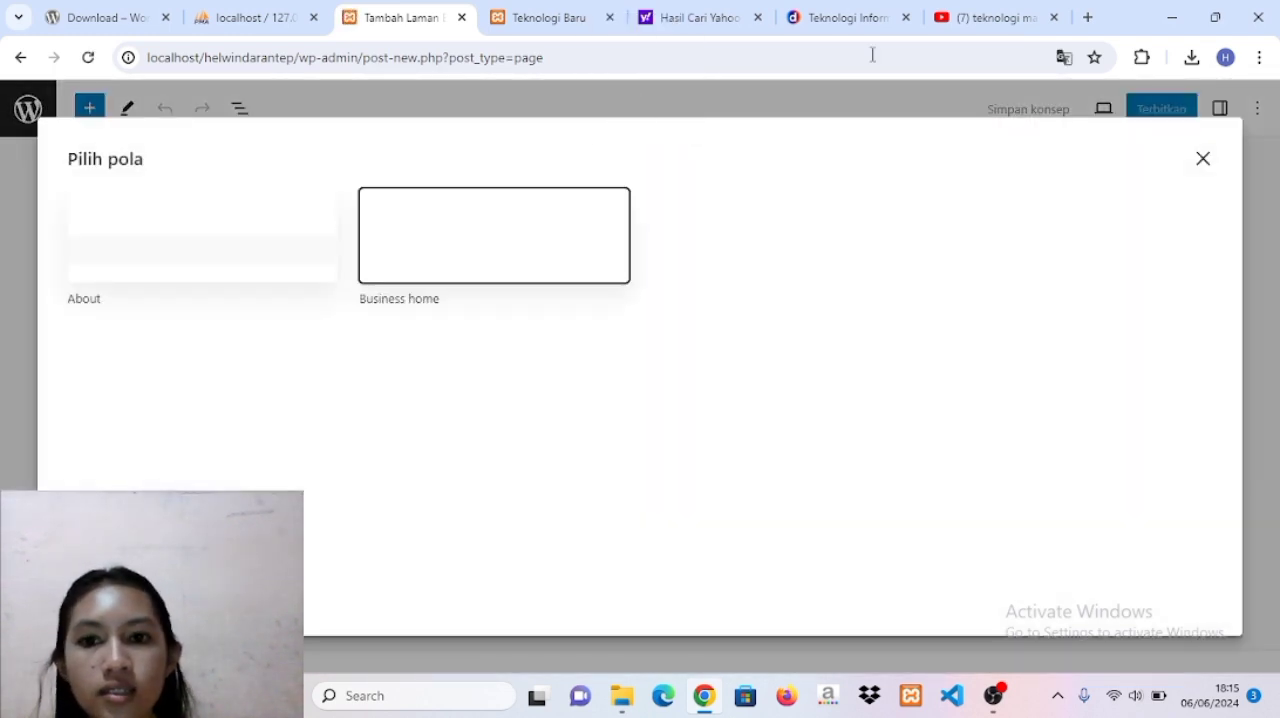
pyautogui.click(1204, 161)
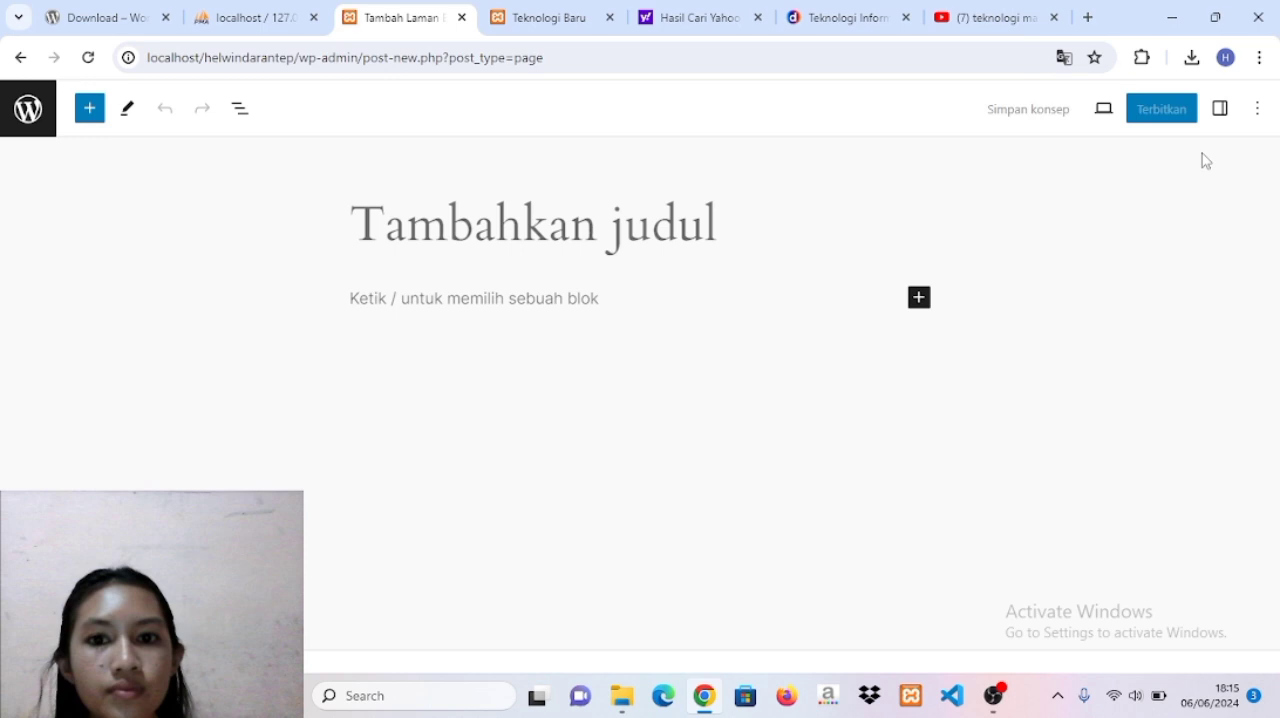
pyautogui.click(495, 208)
pyautogui.press('capslock')
pyautogui.write('S')
pyautogui.press('capslock')
pyautogui.write('e')
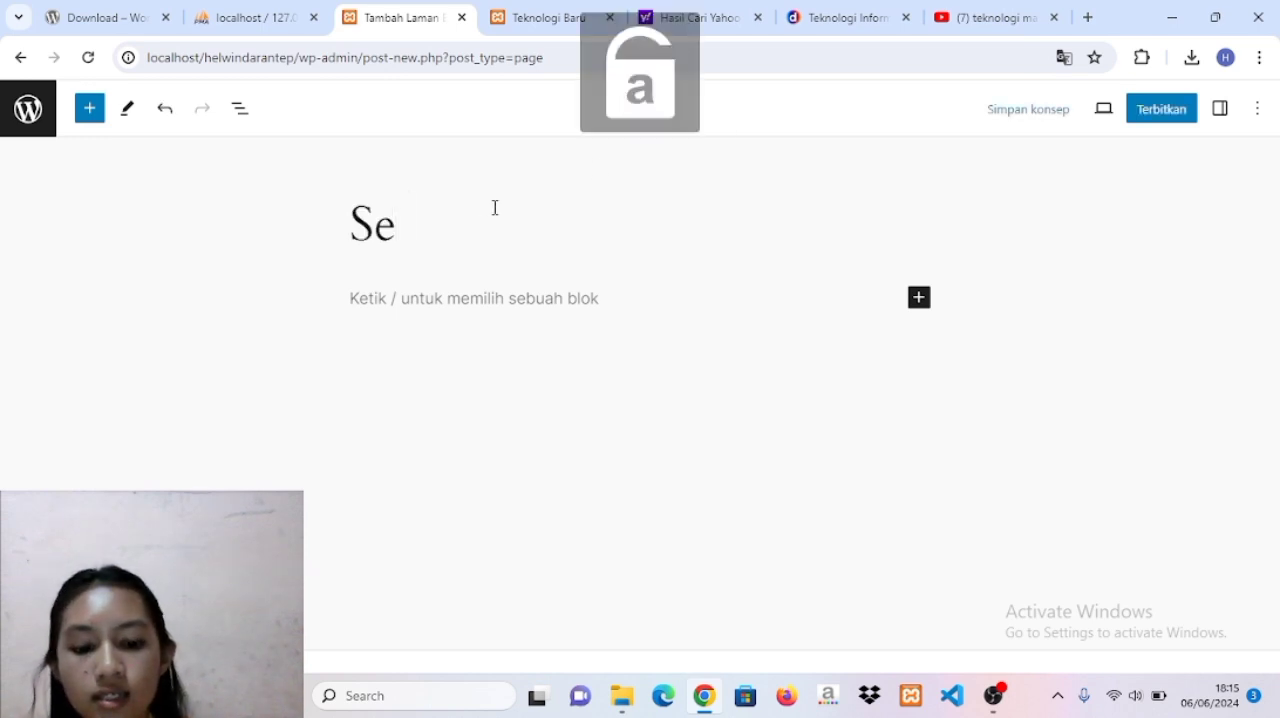
pyautogui.write('layang pandang')
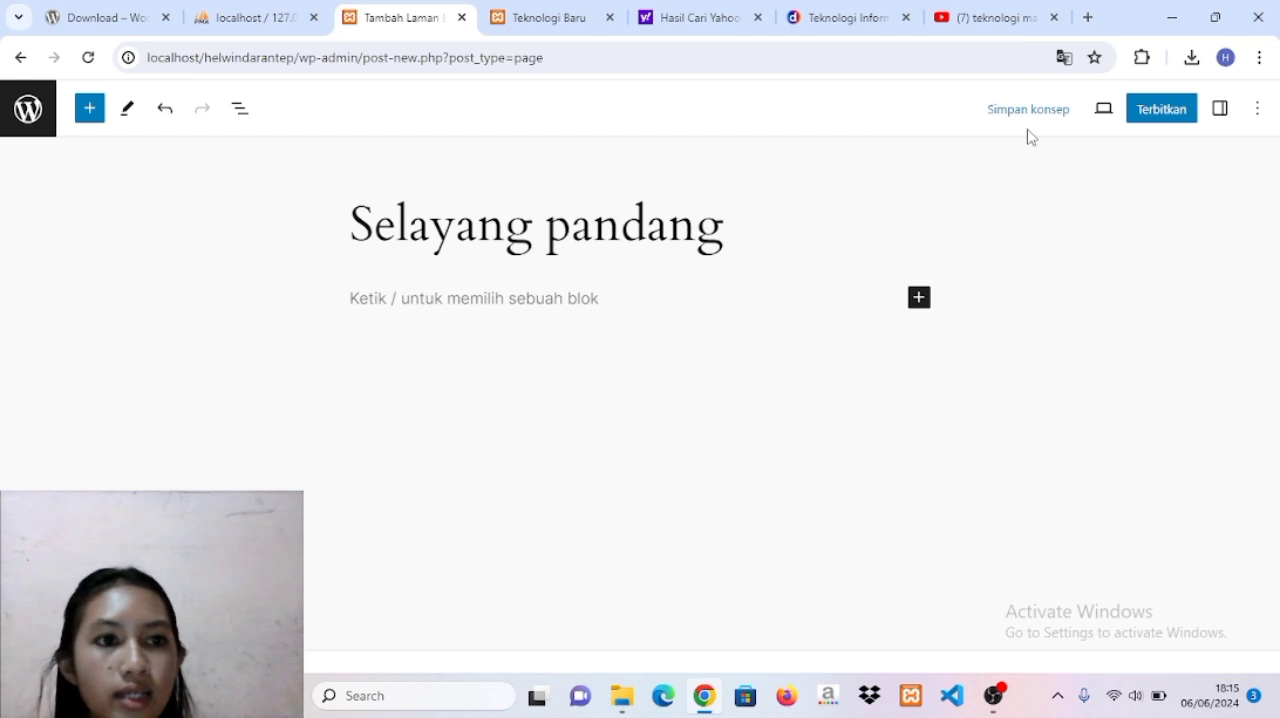
# Publish the Selayang pandang page and go back to the list of pages.
pyautogui.click(1157, 115)
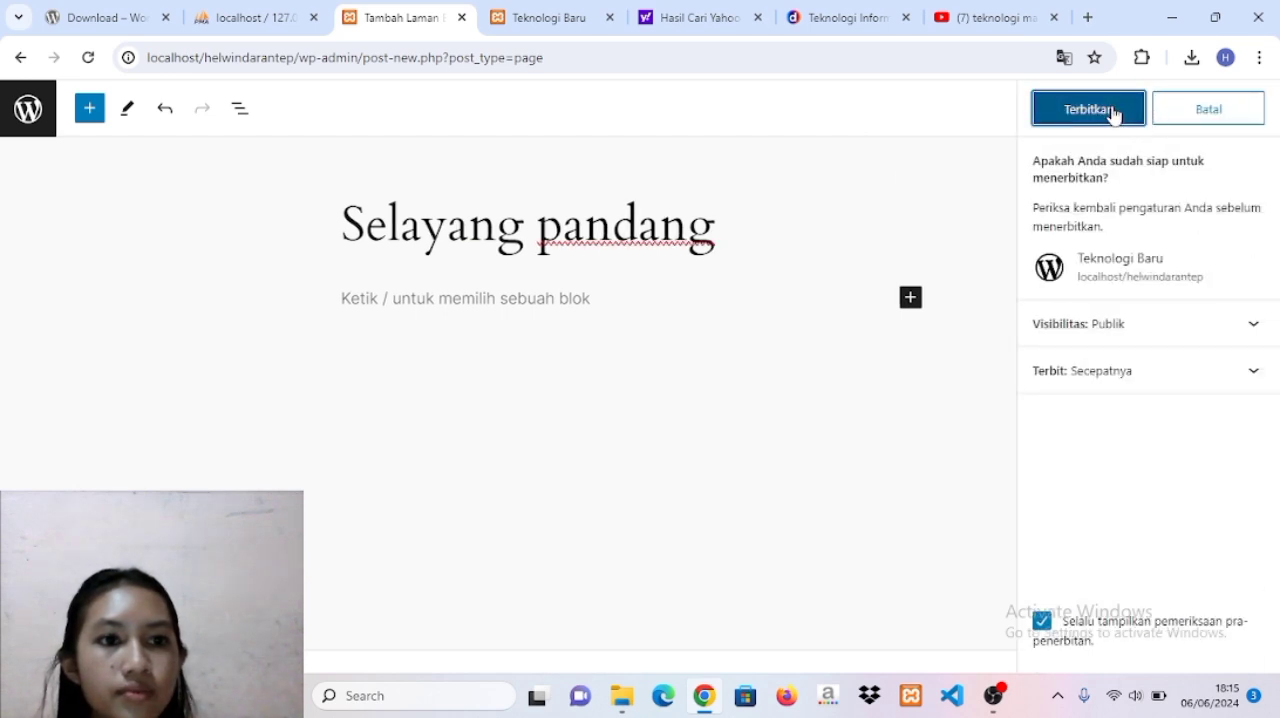
pyautogui.click(1112, 110)
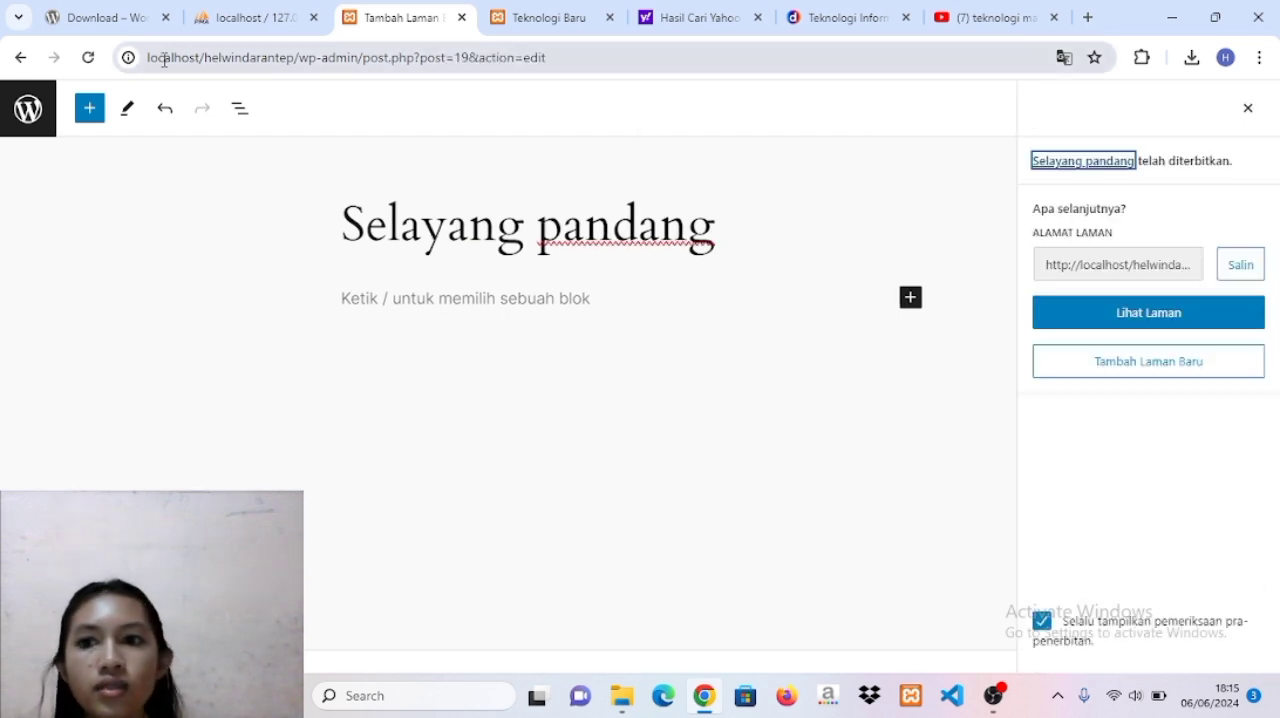
pyautogui.click(38, 125)
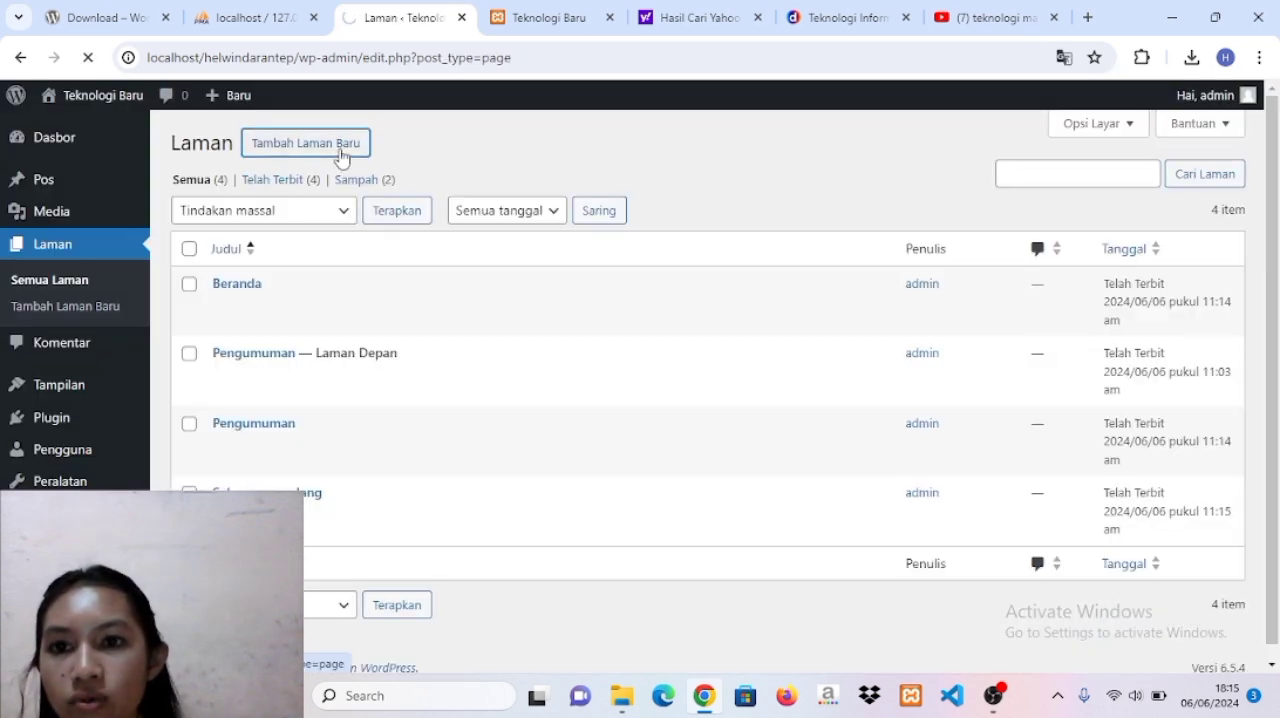
# Add another new page and title it Contact.
pyautogui.click(341, 155)
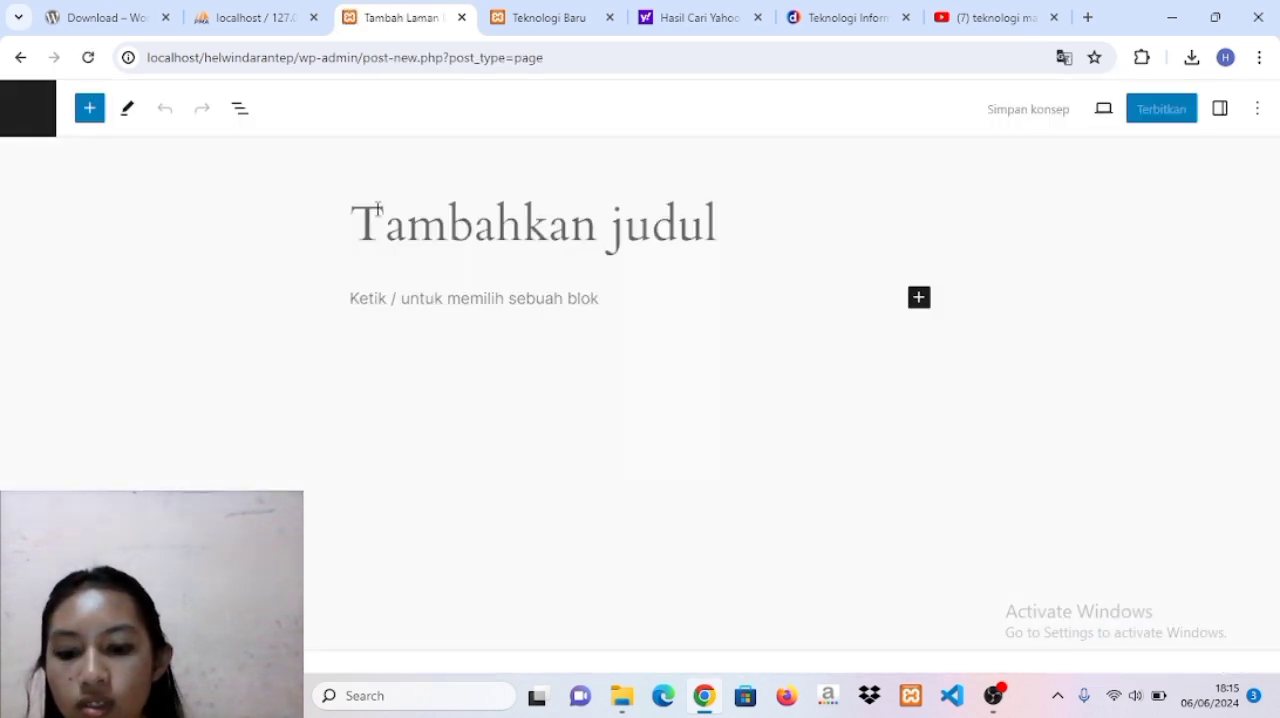
pyautogui.press('capslock')
pyautogui.write('C')
pyautogui.press('capslock')
pyautogui.write('i')
pyautogui.press('BackSpace')
pyautogui.write('ontact')
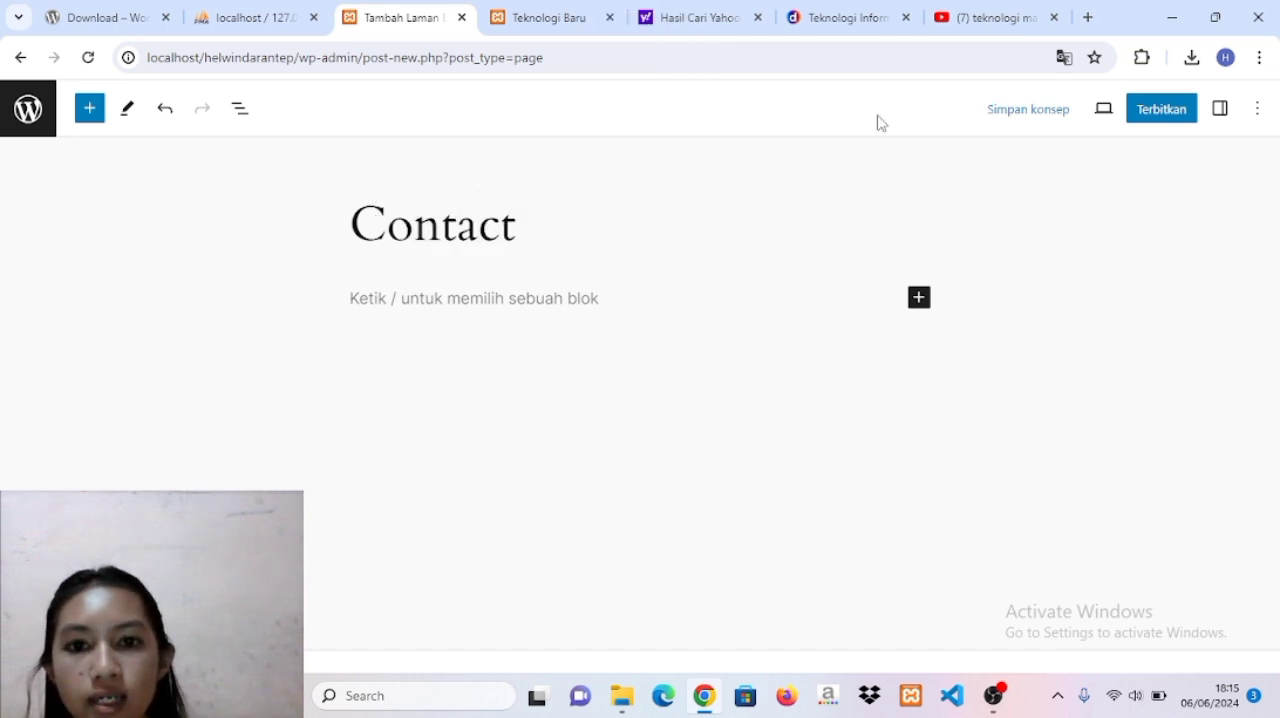
# Publish the Contact page and return to the list of pages.
pyautogui.click(1158, 109)
pyautogui.click(1138, 110)
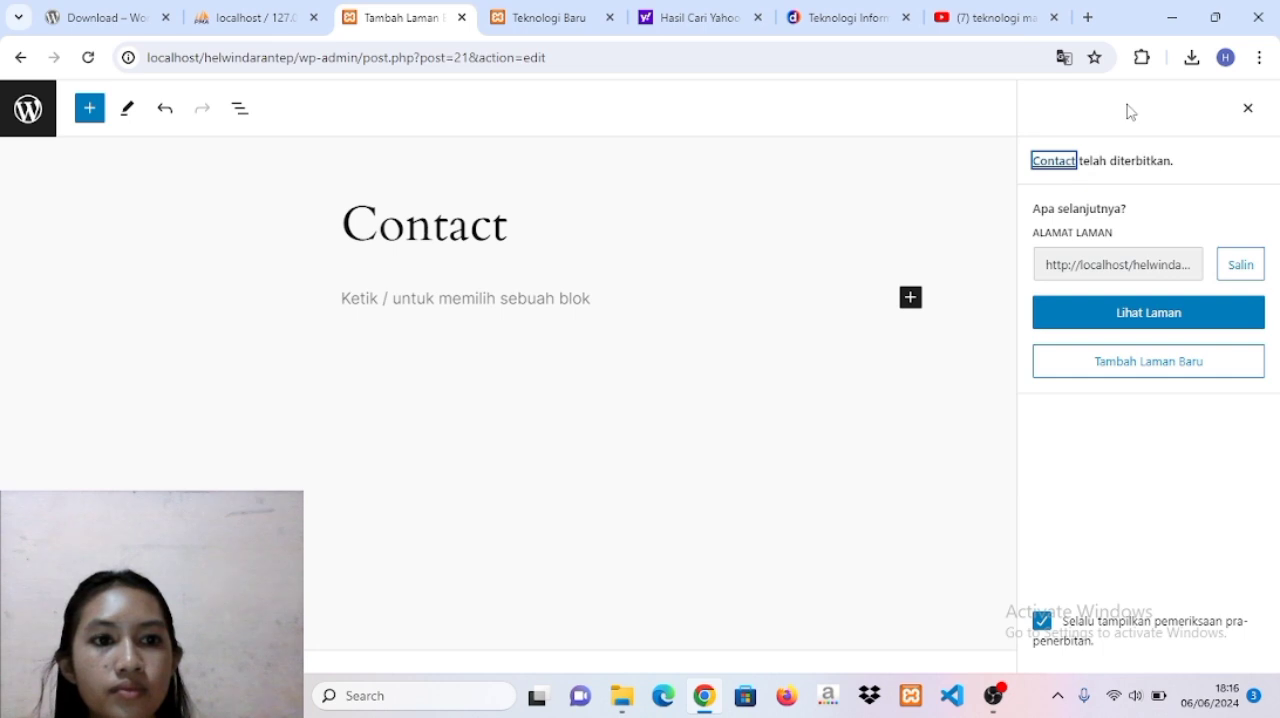
pyautogui.click(29, 106)
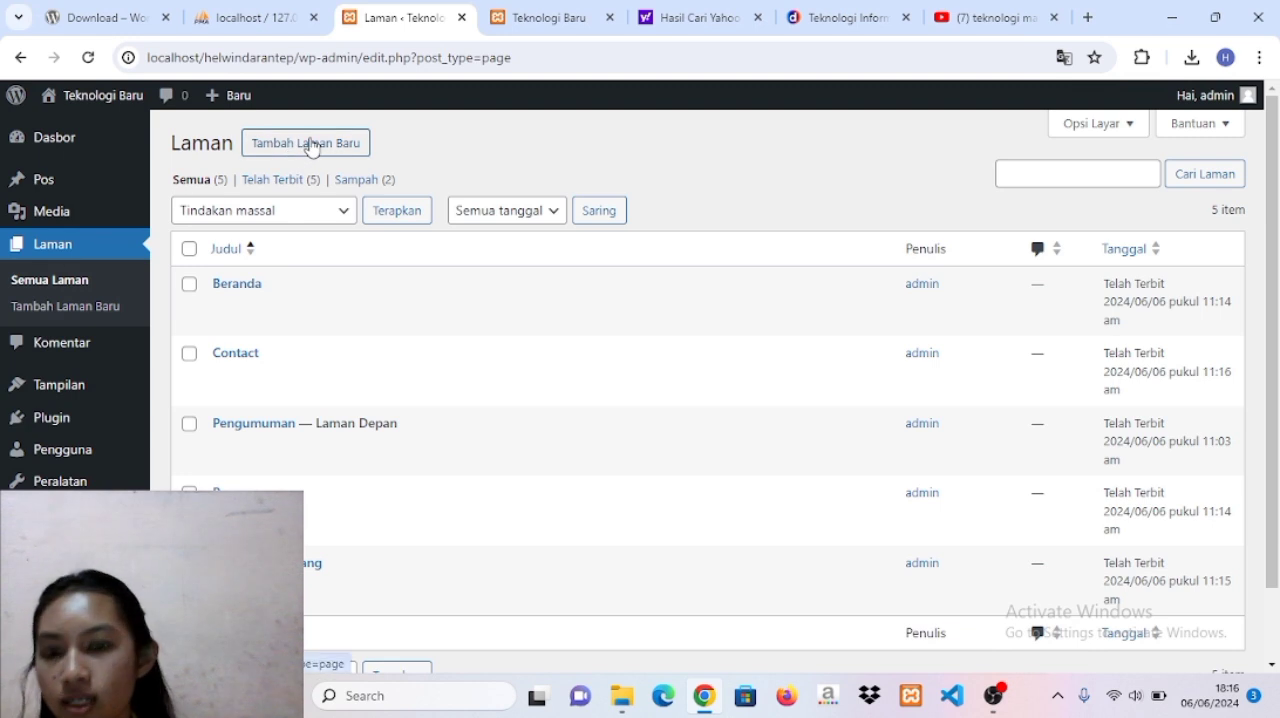
# Add another new page and title it Sejarah.
pyautogui.click(312, 147)
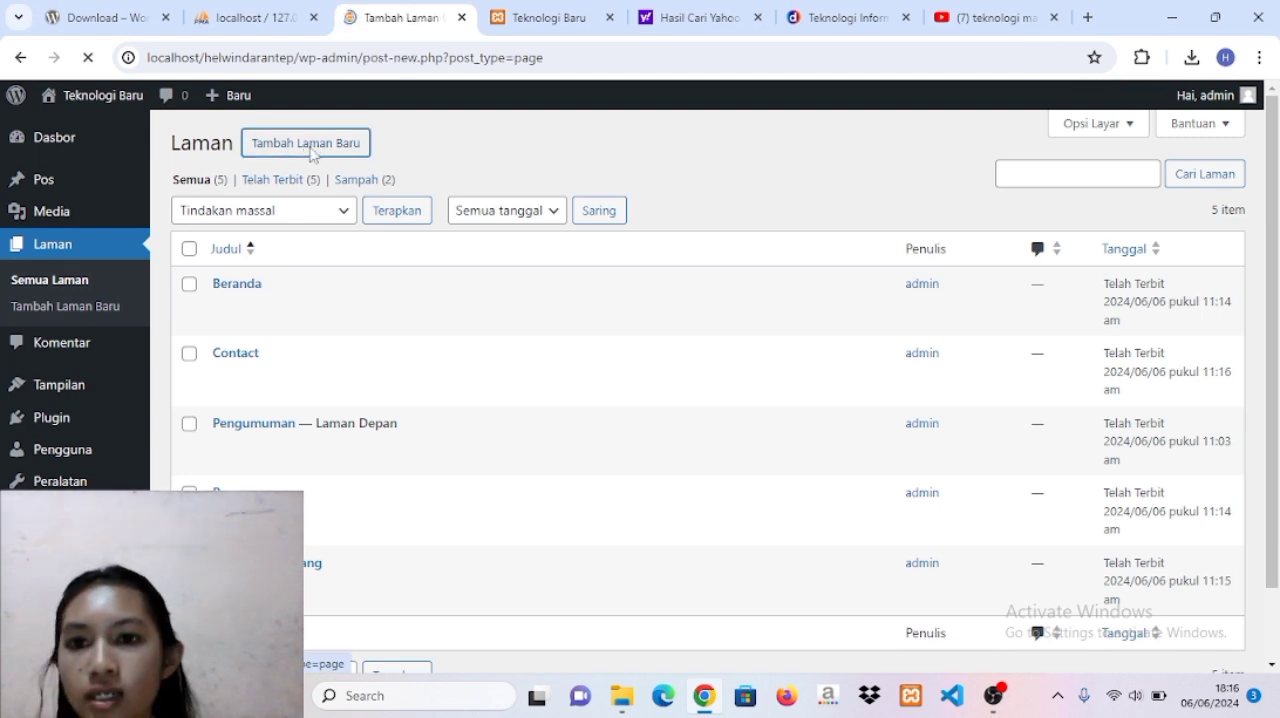
pyautogui.press('capslock')
pyautogui.write('S')
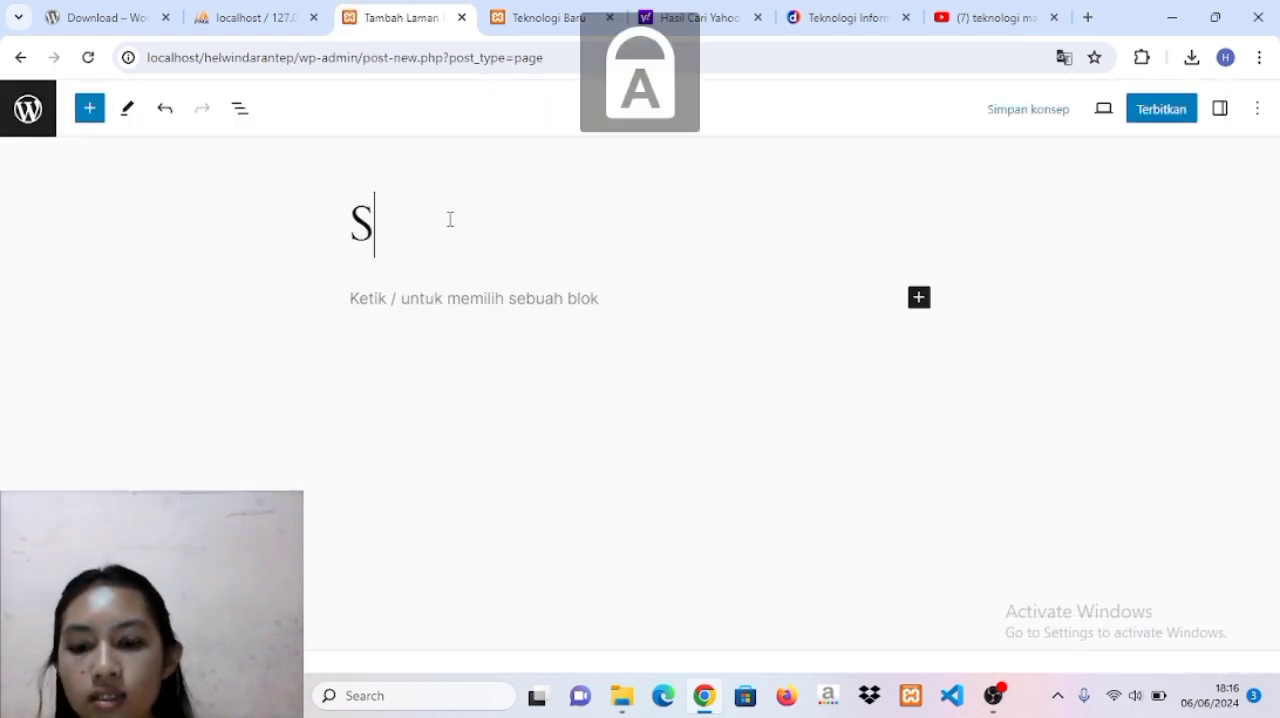
pyautogui.press('capslock')
pyautogui.write('ejarag')
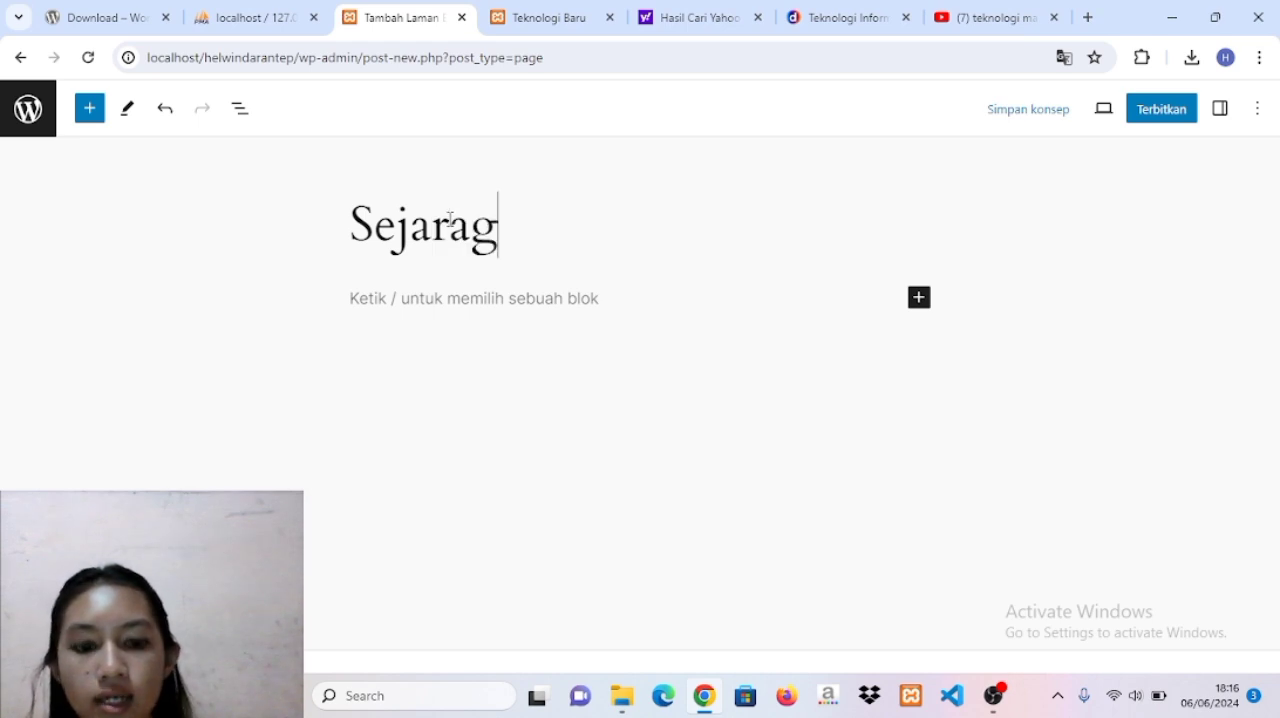
pyautogui.press('BackSpace')
pyautogui.write('h')
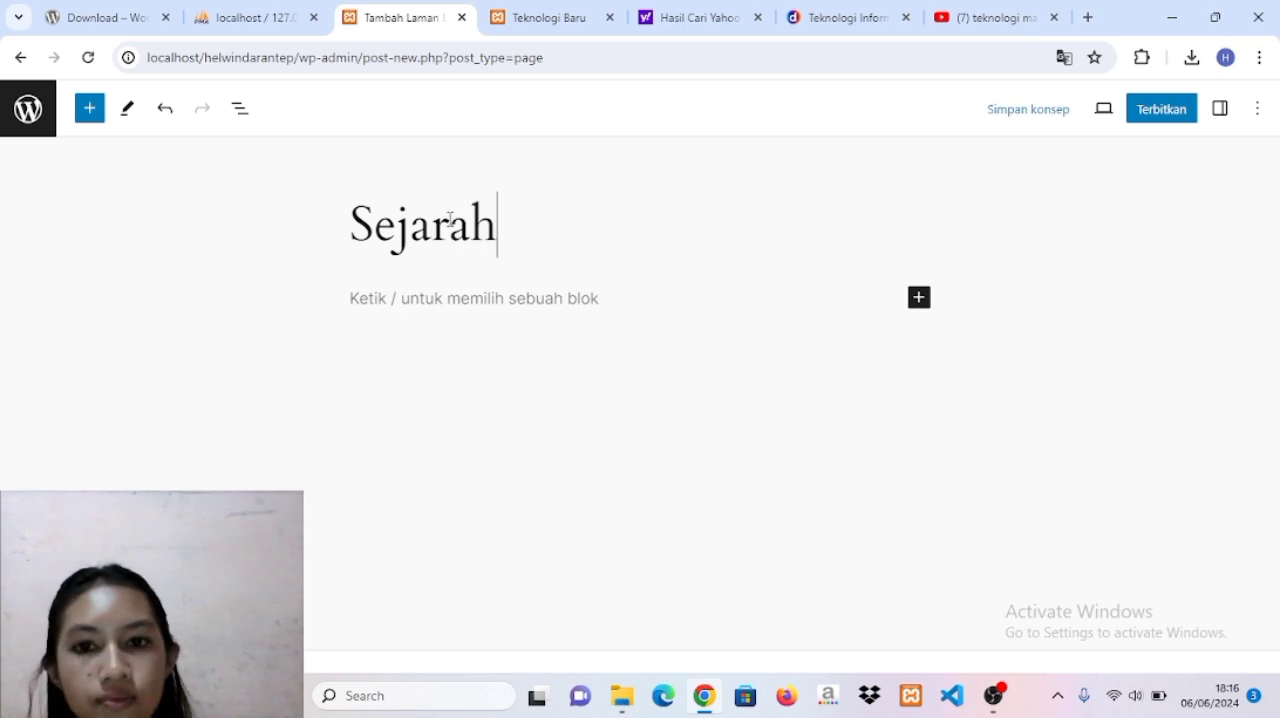
# Publish the Sejarah page and return to the list of pages.
pyautogui.click(1163, 106)
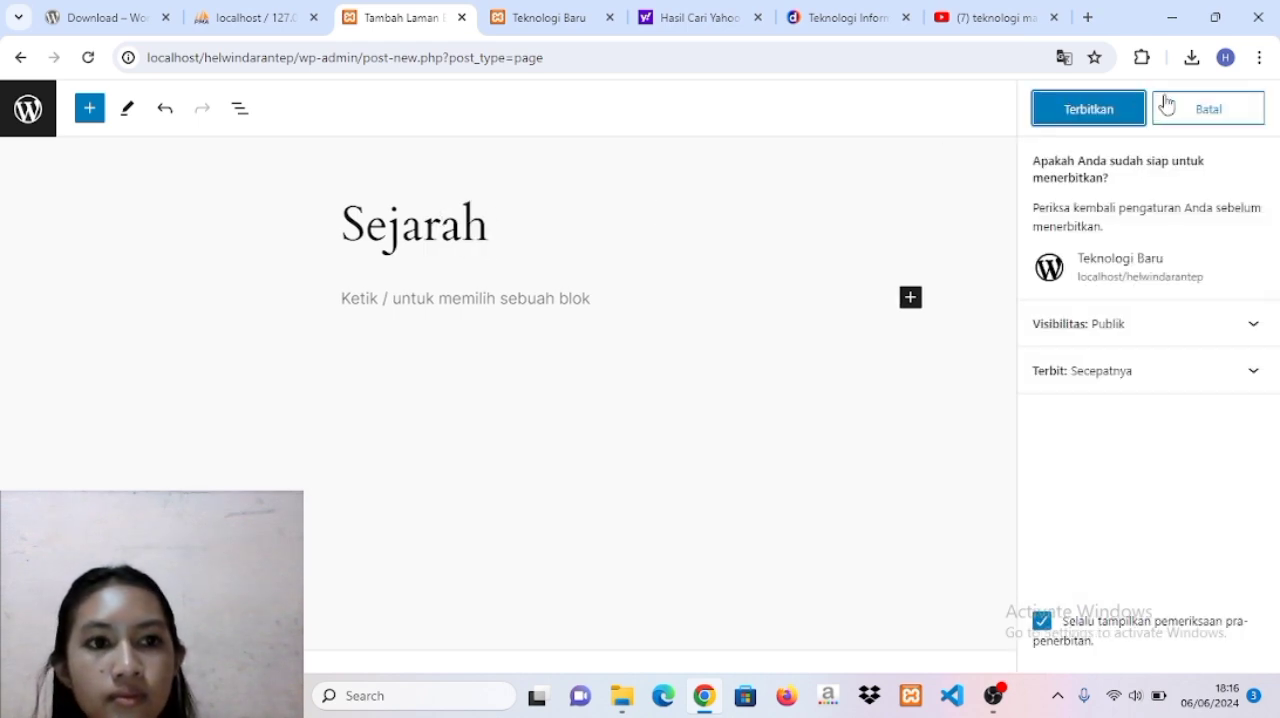
pyautogui.click(1104, 110)
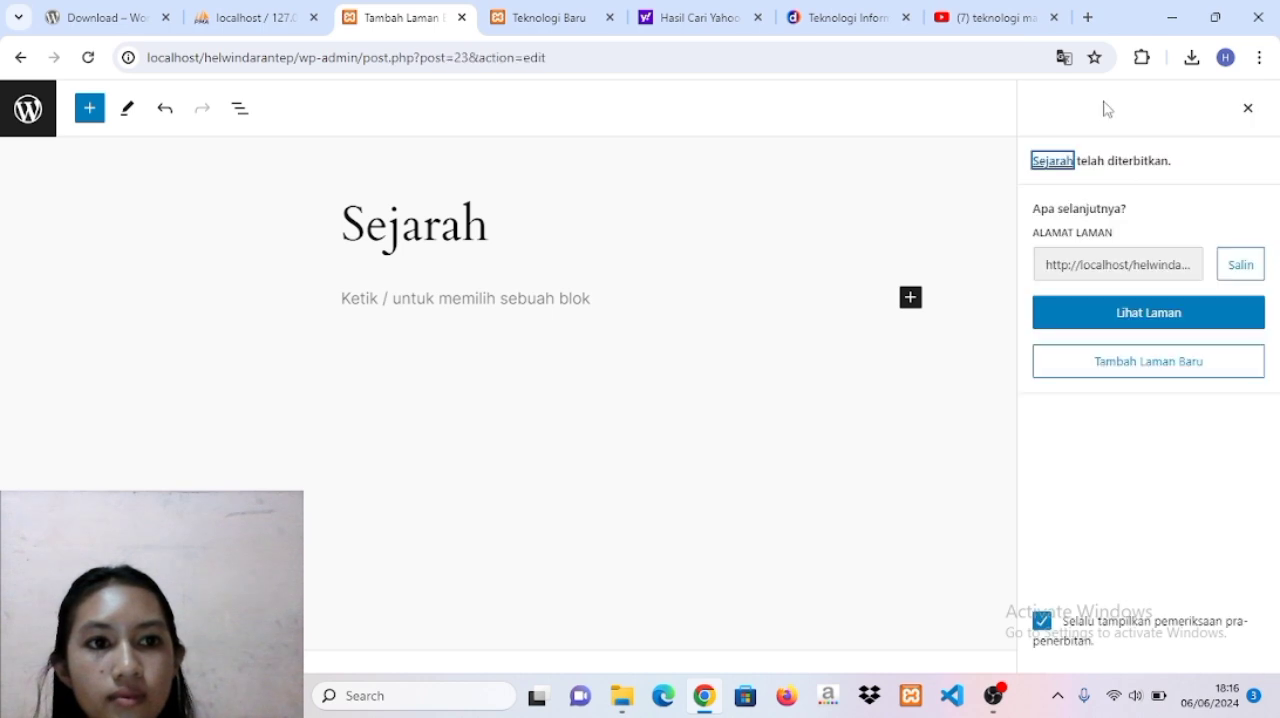
pyautogui.click(20, 117)
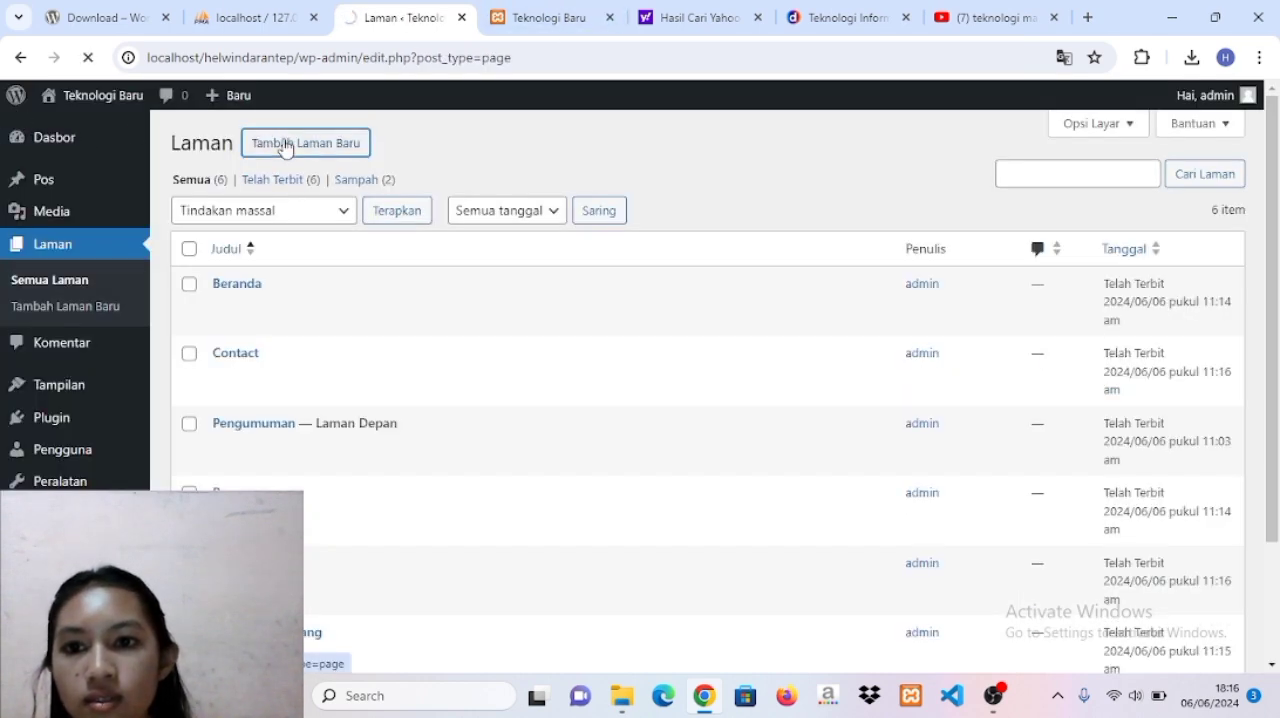
# Add another new page, dismiss its pattern chooser and title the page Visi Misi.
pyautogui.click(285, 145)
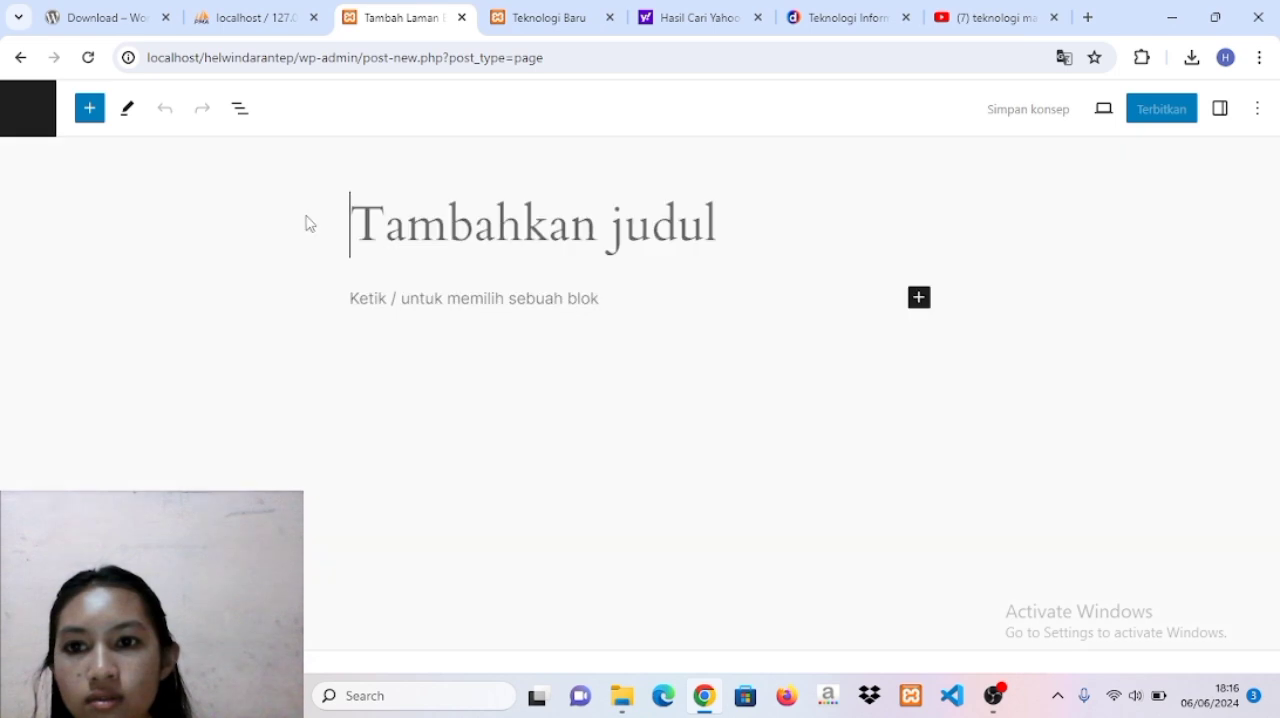
pyautogui.press('capslock')
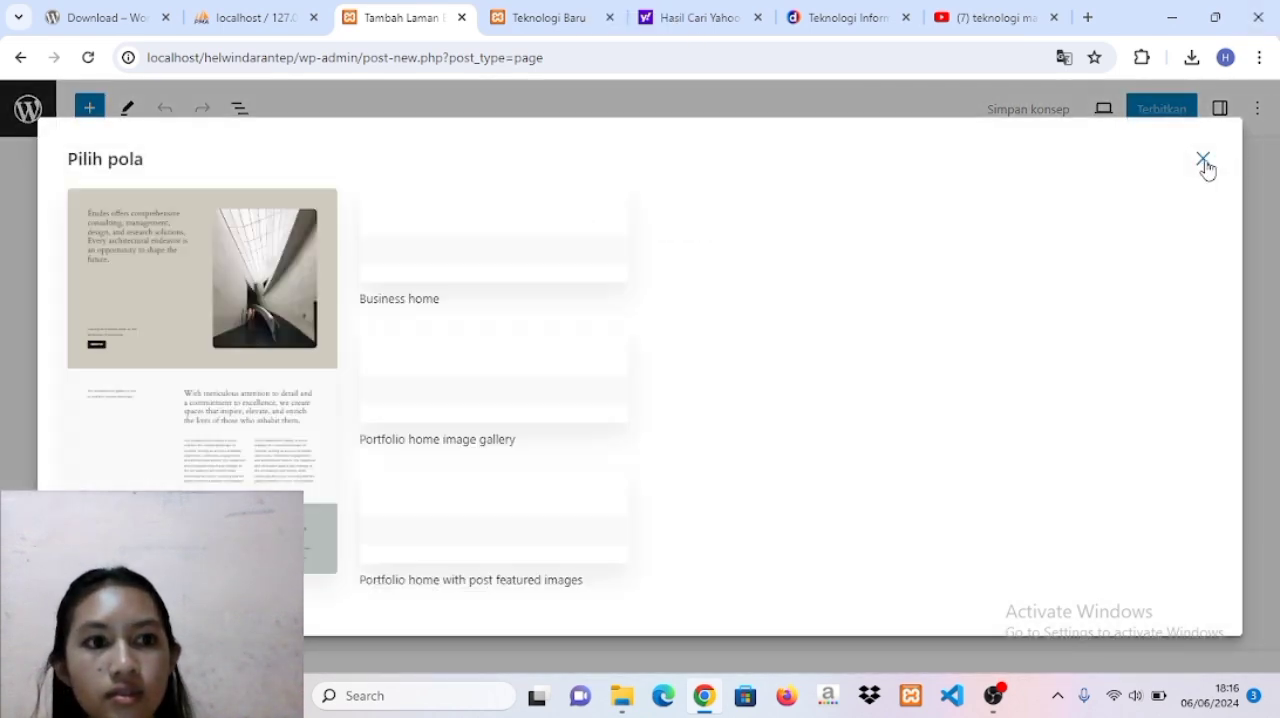
pyautogui.click(1203, 158)
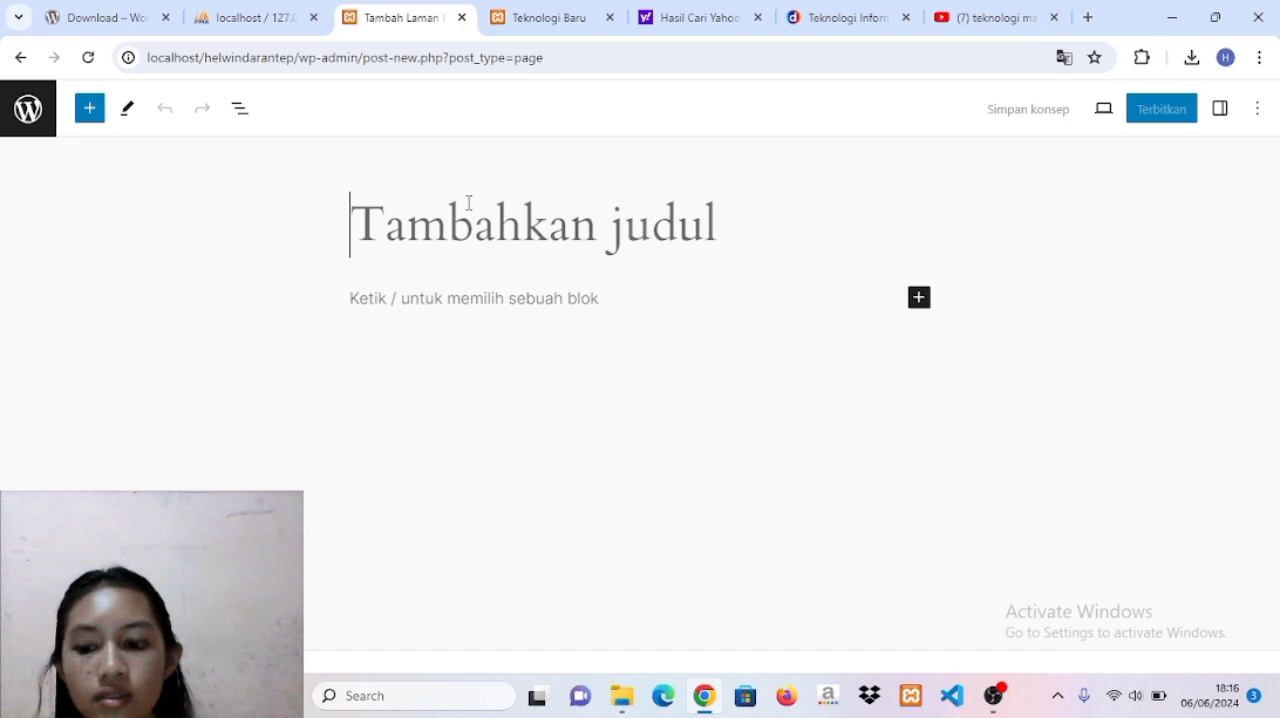
pyautogui.press('capslock')
pyautogui.write('V')
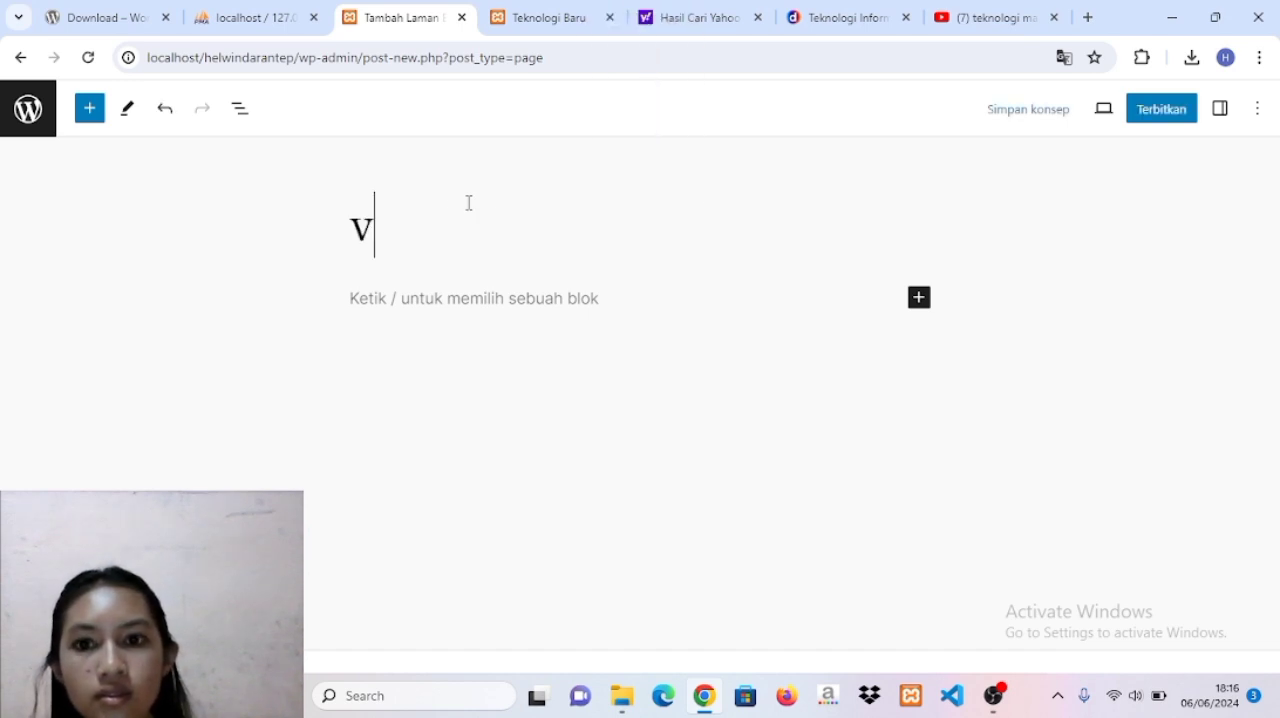
pyautogui.press('BackSpace')
pyautogui.press('capslock')
pyautogui.write('V')
pyautogui.press('capslock')
pyautogui.write('s')
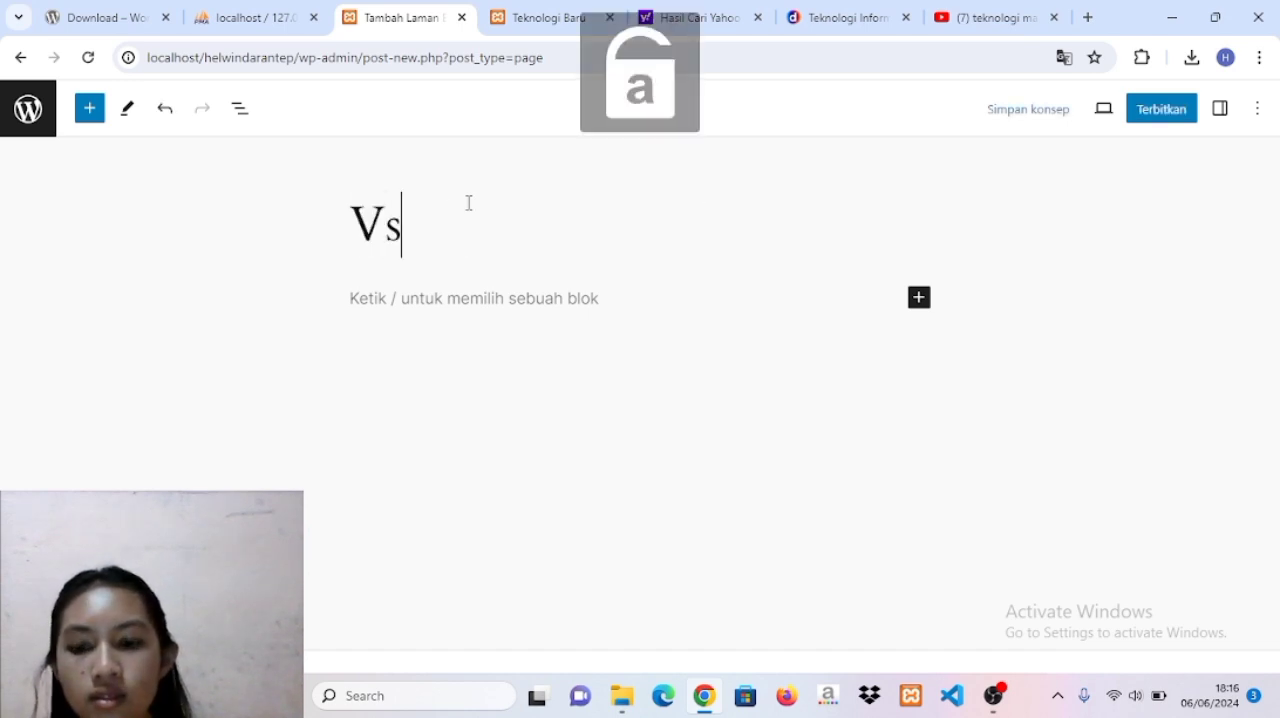
pyautogui.press('BackSpace')
pyautogui.write('isi')
pyautogui.press('capslock')
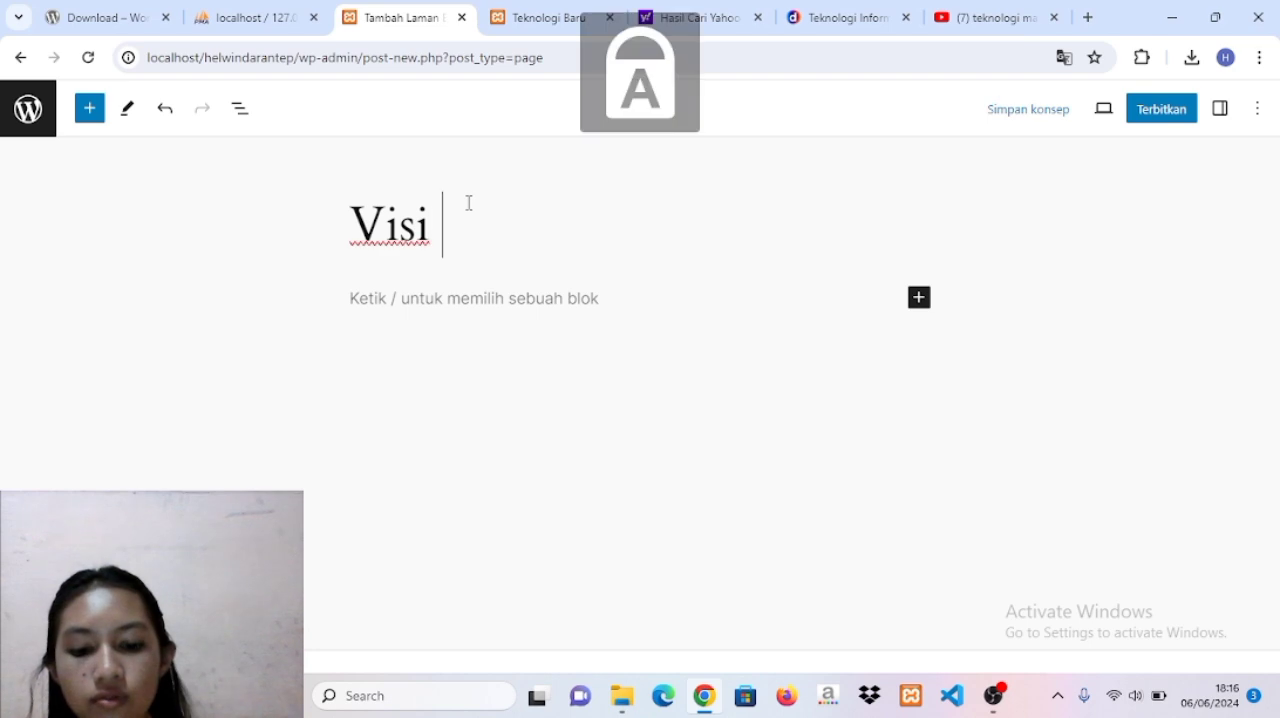
pyautogui.write('M')
pyautogui.press('capslock')
pyautogui.write('isi')
# Publish the Visi Misi page and return to the list of pages.
pyautogui.click(1153, 112)
pyautogui.click(1120, 112)
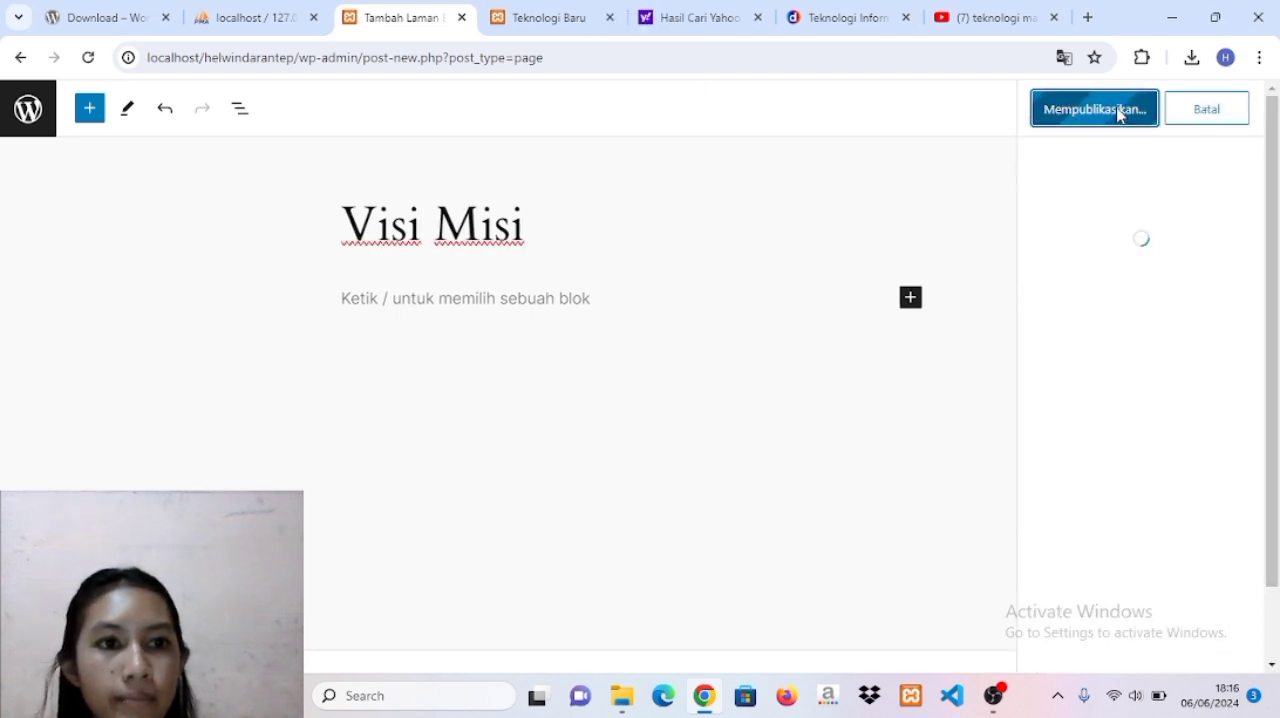
pyautogui.click(29, 109)
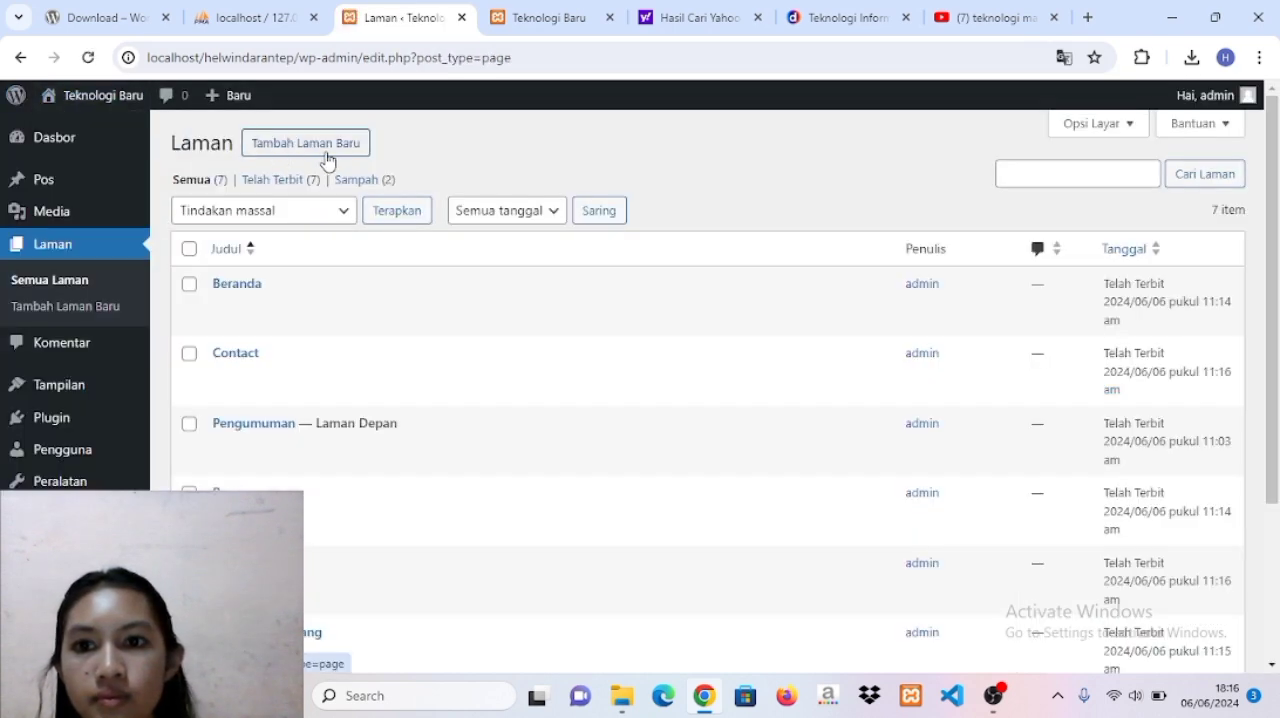
# Add another new page without choosing a pattern and title it Tujuan.
pyautogui.click(328, 160)
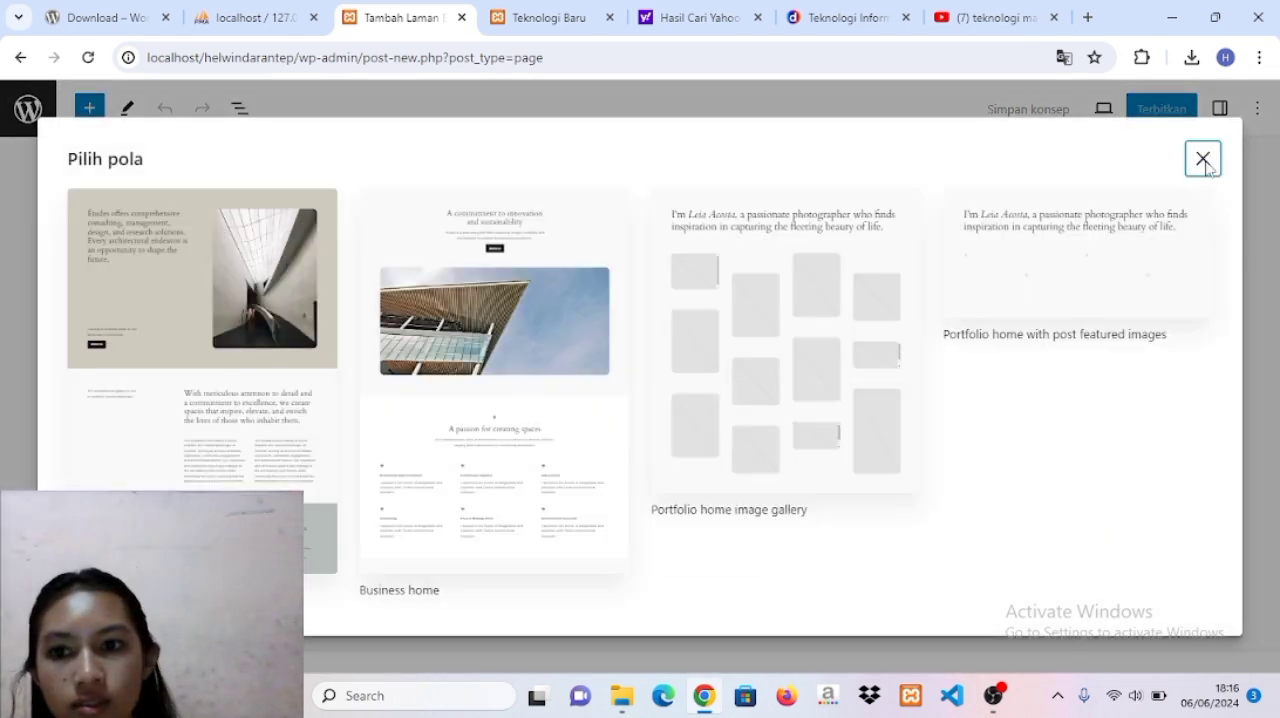
pyautogui.click(1203, 160)
pyautogui.press('capslock')
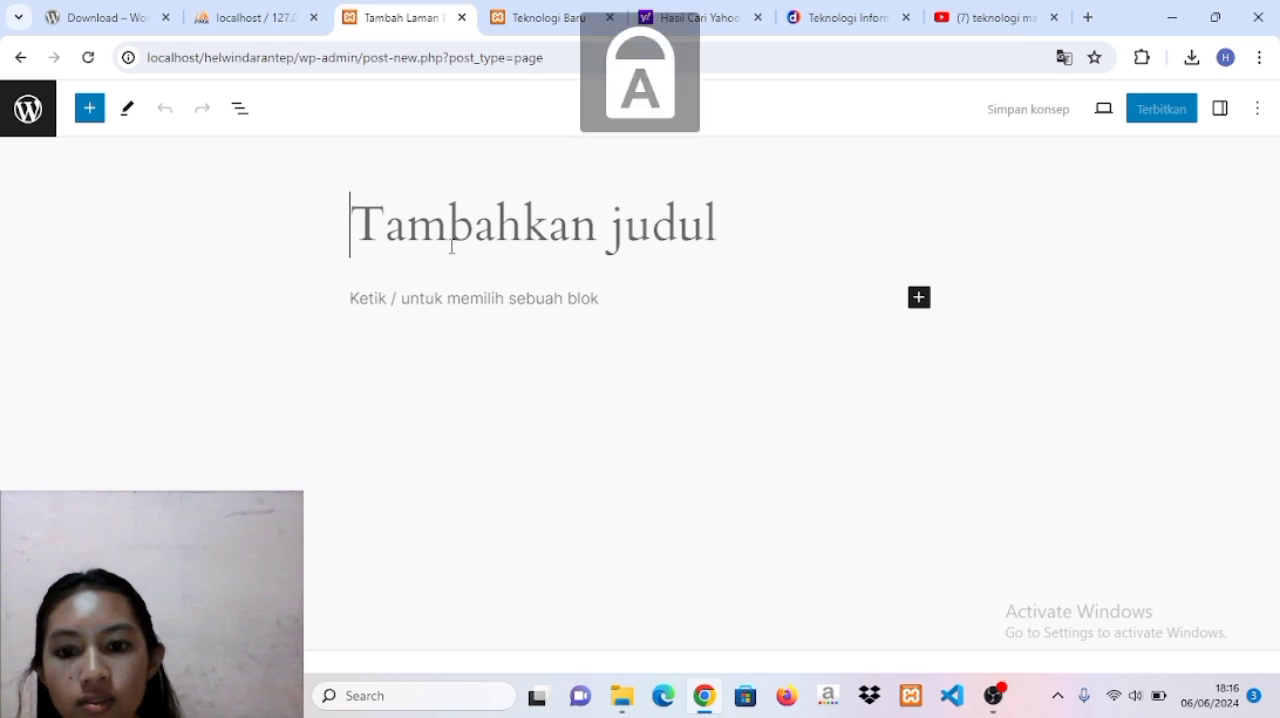
pyautogui.write('T')
pyautogui.press('capslock')
pyautogui.write('ujuan')
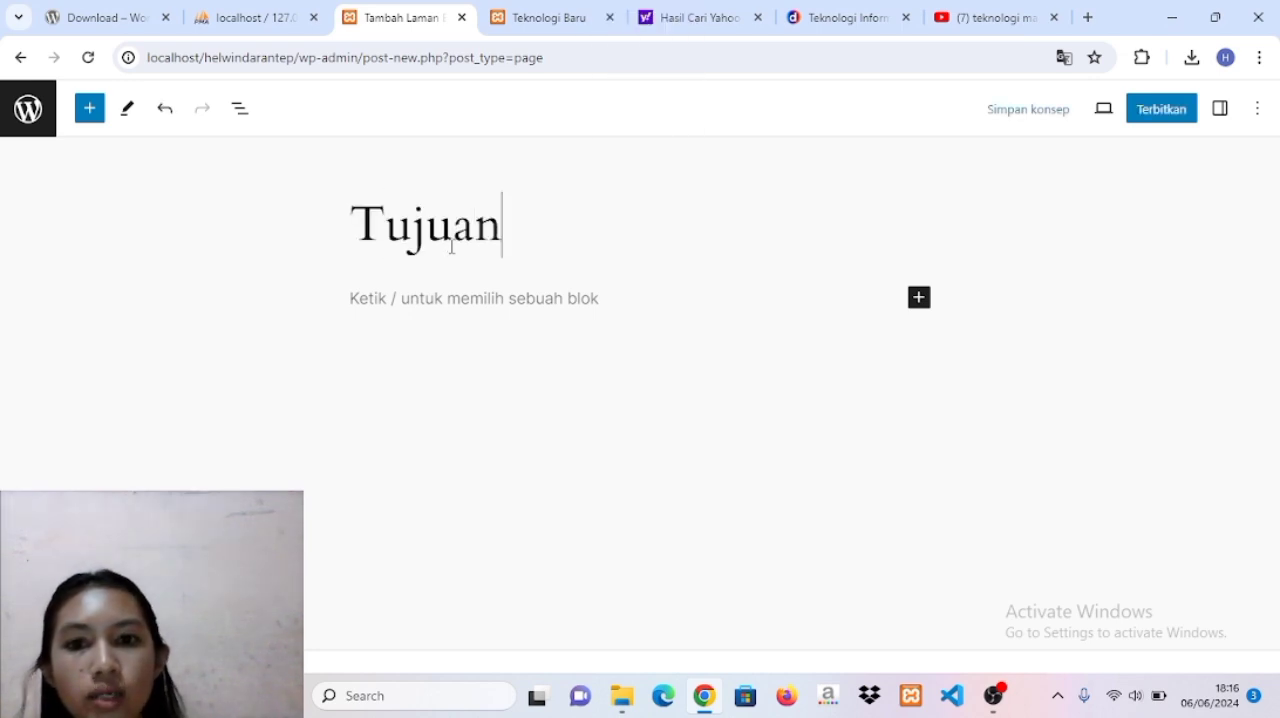
# Publish the Tujuan page and leave the editor for the admin dashboard.
pyautogui.click(1163, 112)
pyautogui.click(1131, 109)
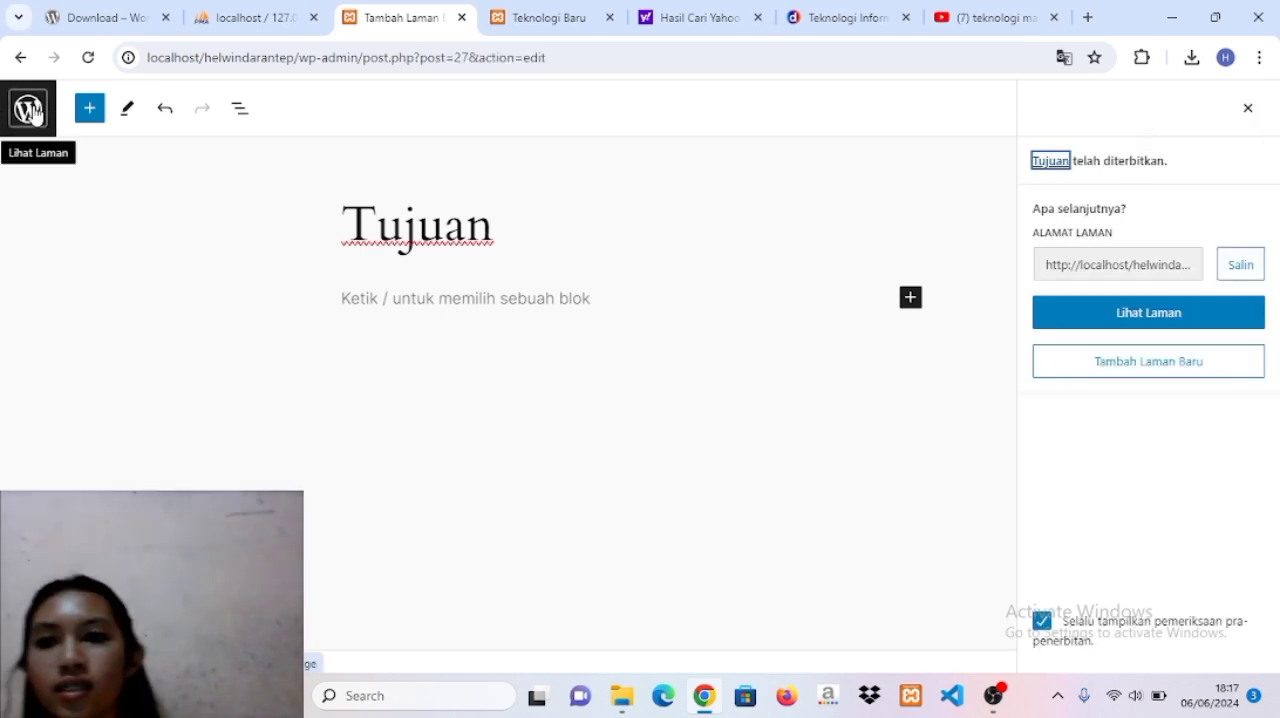
pyautogui.click(29, 109)
pyautogui.click(45, 137)
# Open the page for adding new themes and search the theme directory for newsup.
pyautogui.moveTo(75, 322)
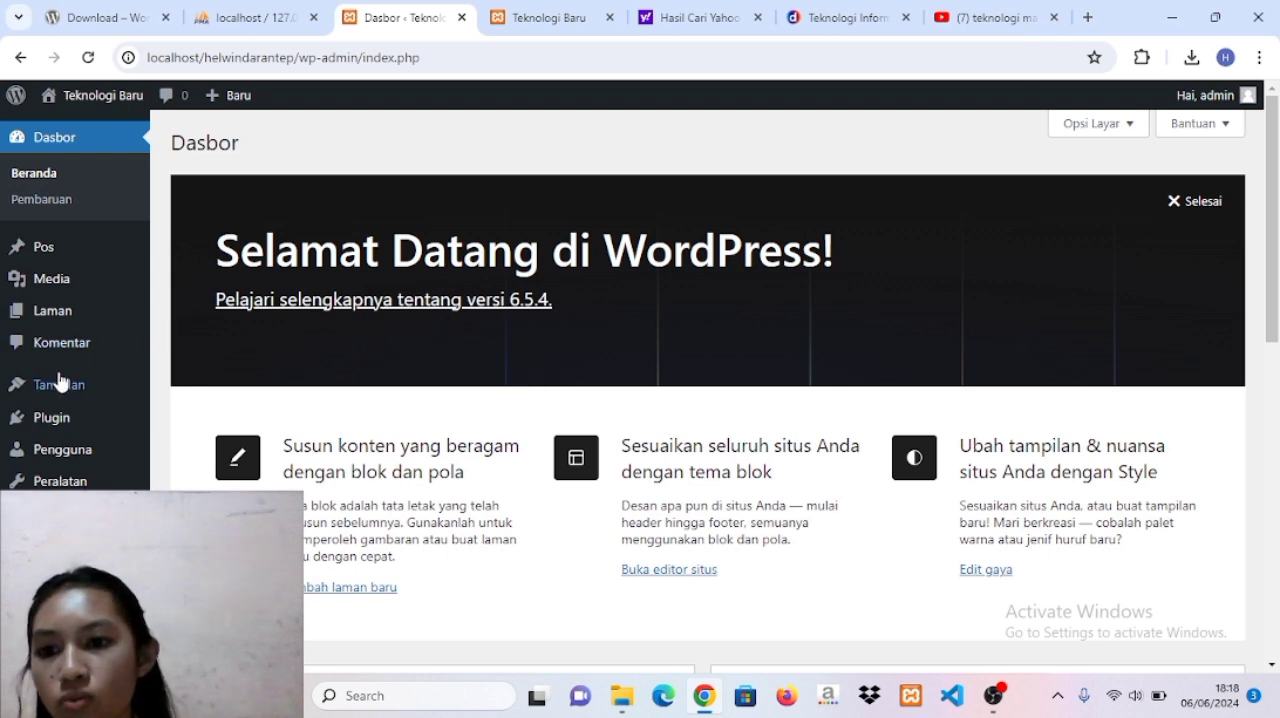
pyautogui.moveTo(60, 384)
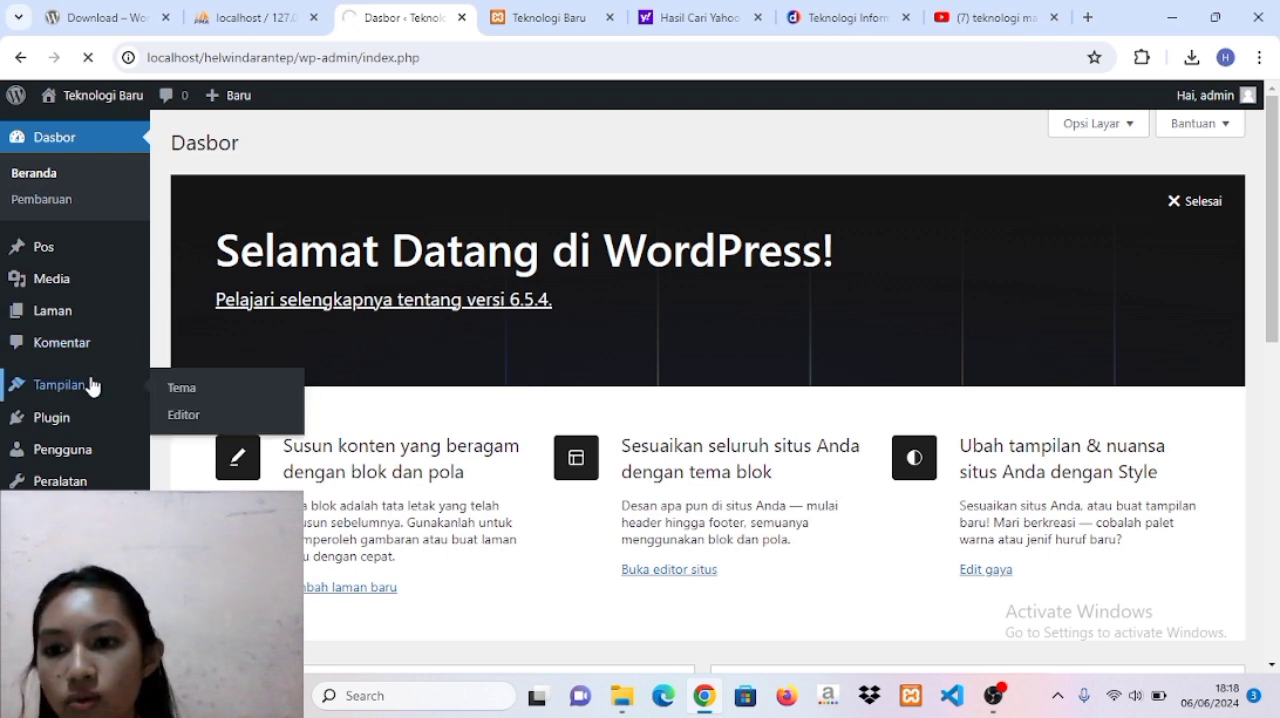
pyautogui.click(177, 388)
pyautogui.click(377, 638)
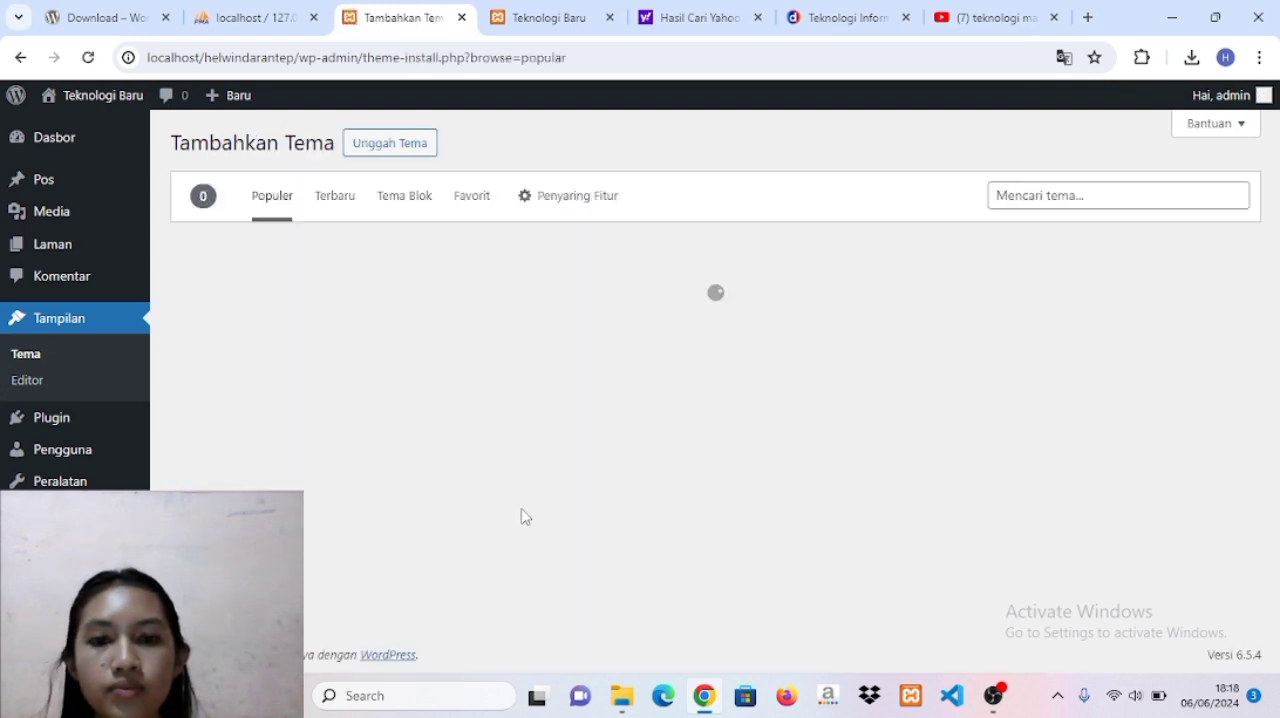
pyautogui.click(1036, 194)
pyautogui.write('newsup')
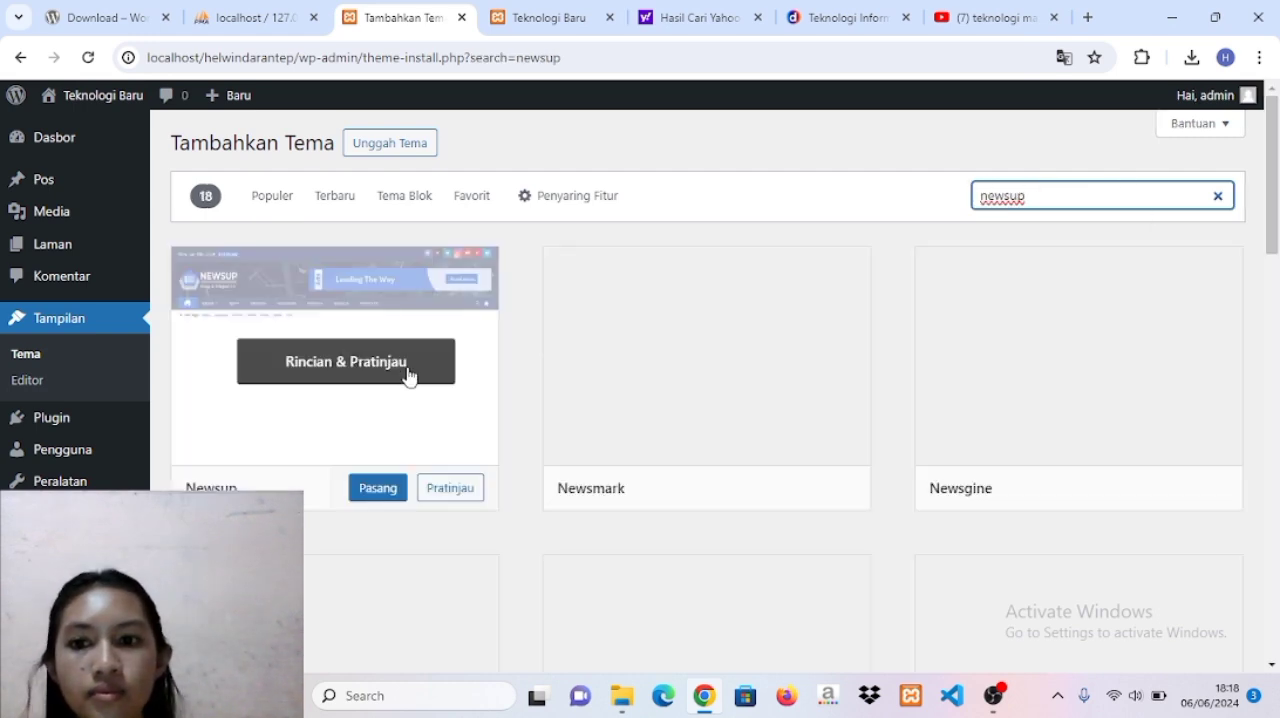
# Install the Newsup theme and activate it on the site.
pyautogui.click(368, 488)
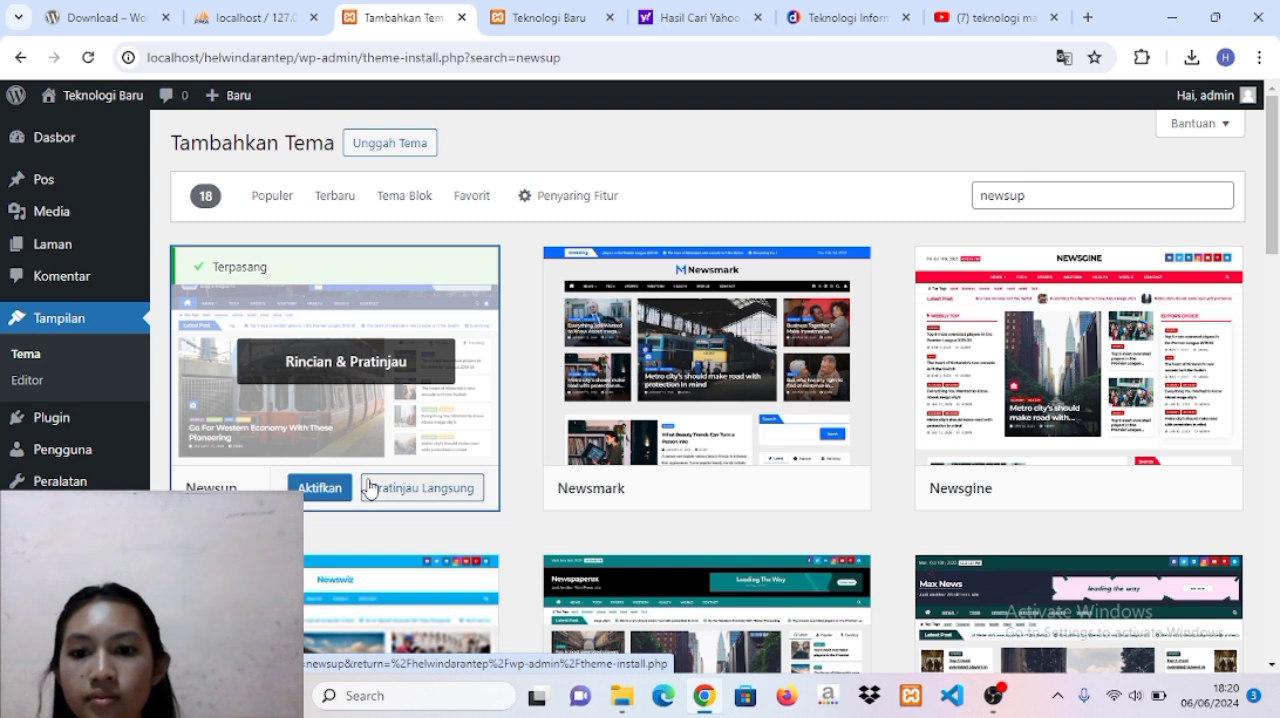
pyautogui.click(327, 493)
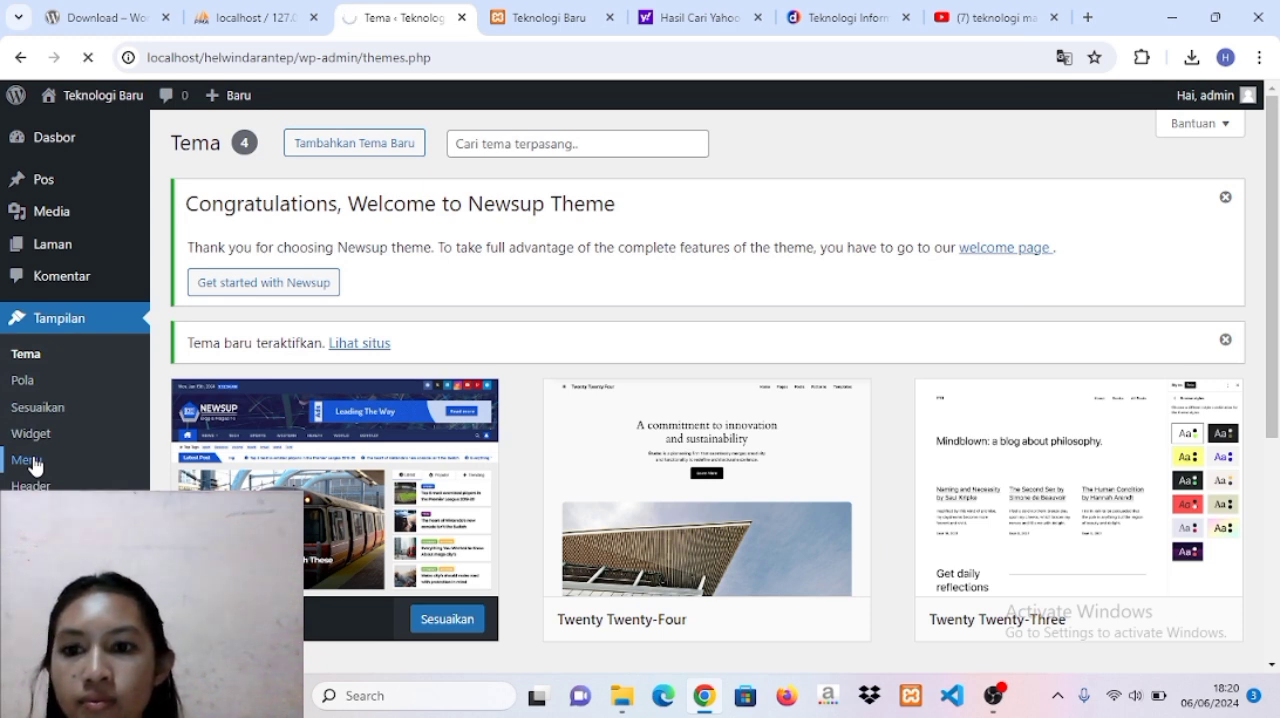
# Create the site's first navigation menu with the name Menu Utama.
pyautogui.scroll(-1, 349, 459)
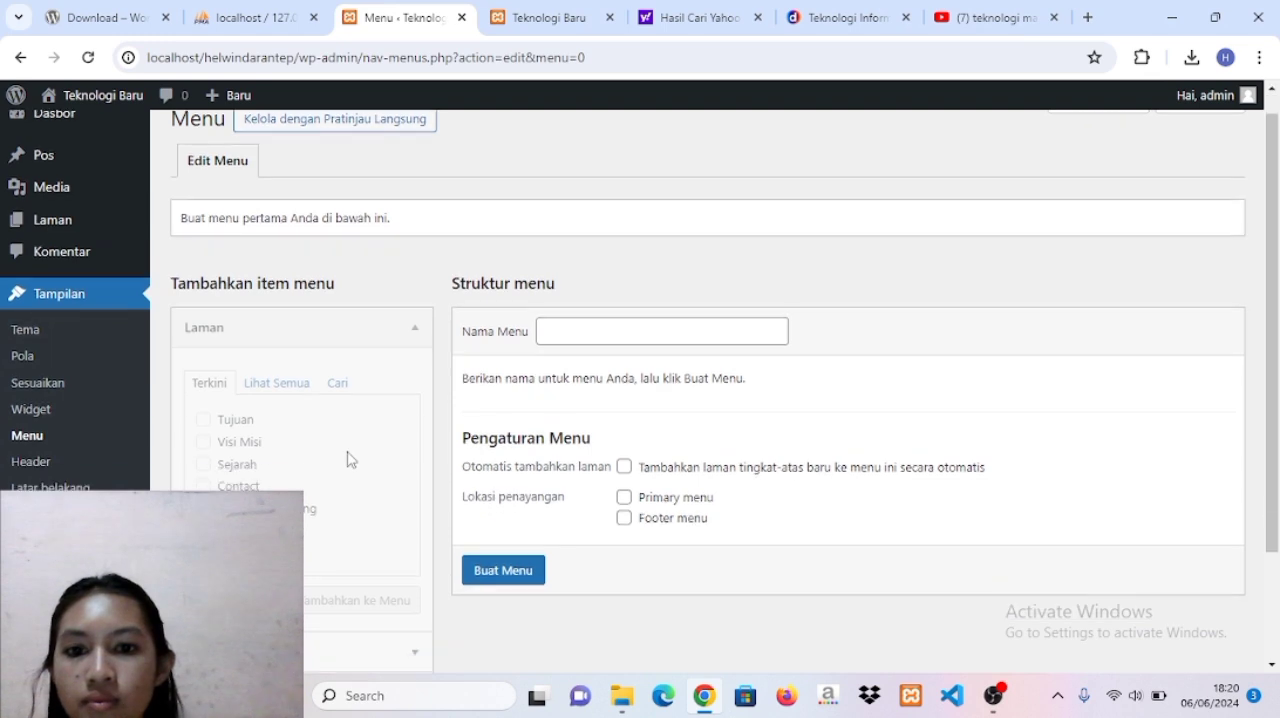
pyautogui.scroll(-2, 349, 459)
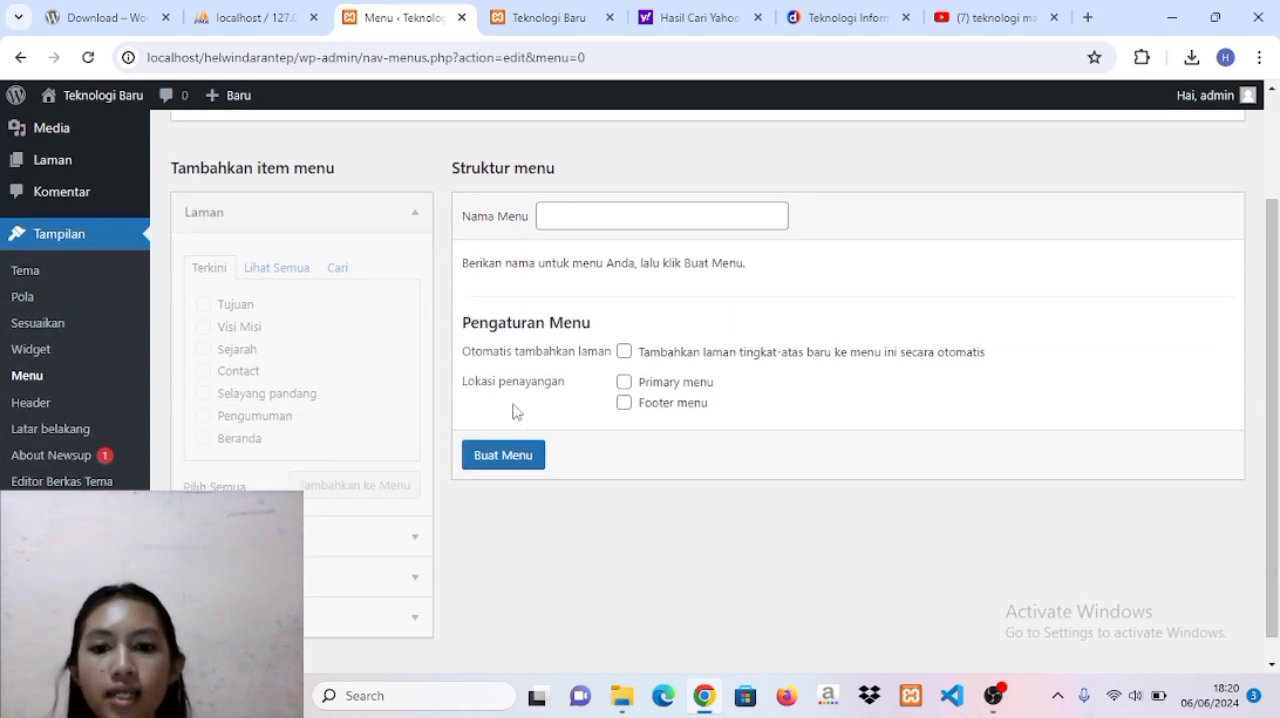
pyautogui.click(514, 462)
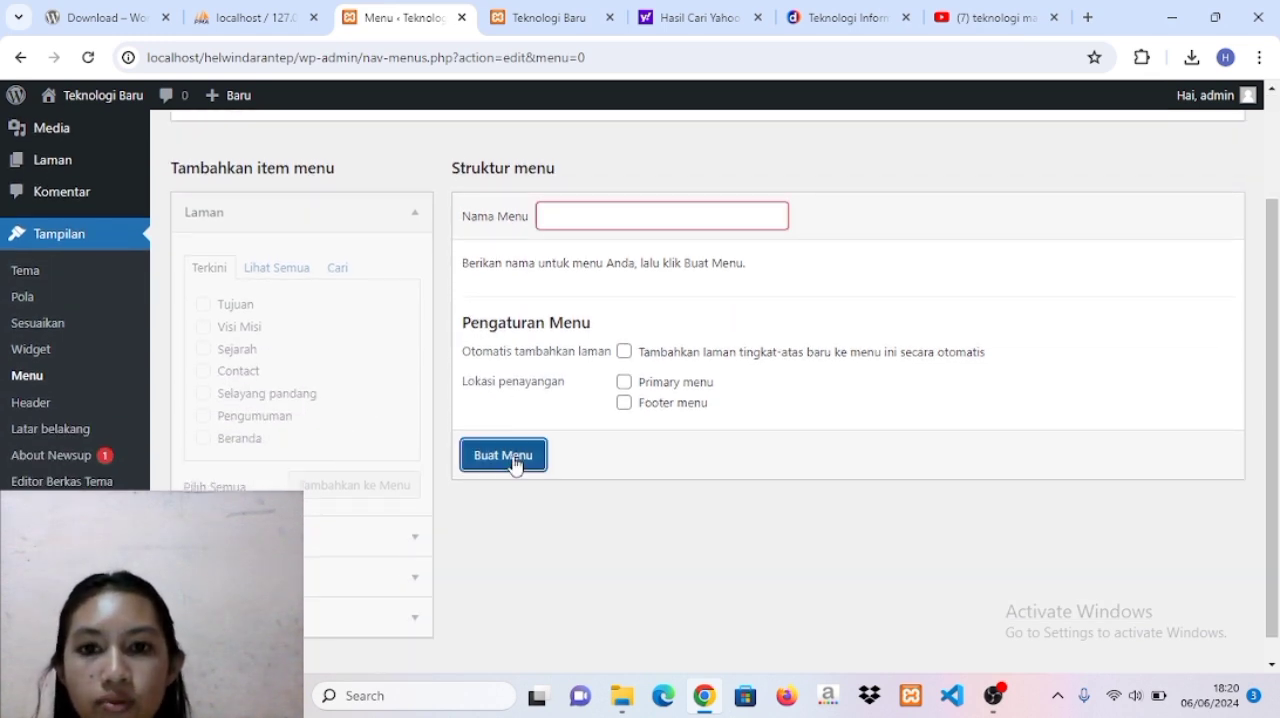
pyautogui.click(597, 212)
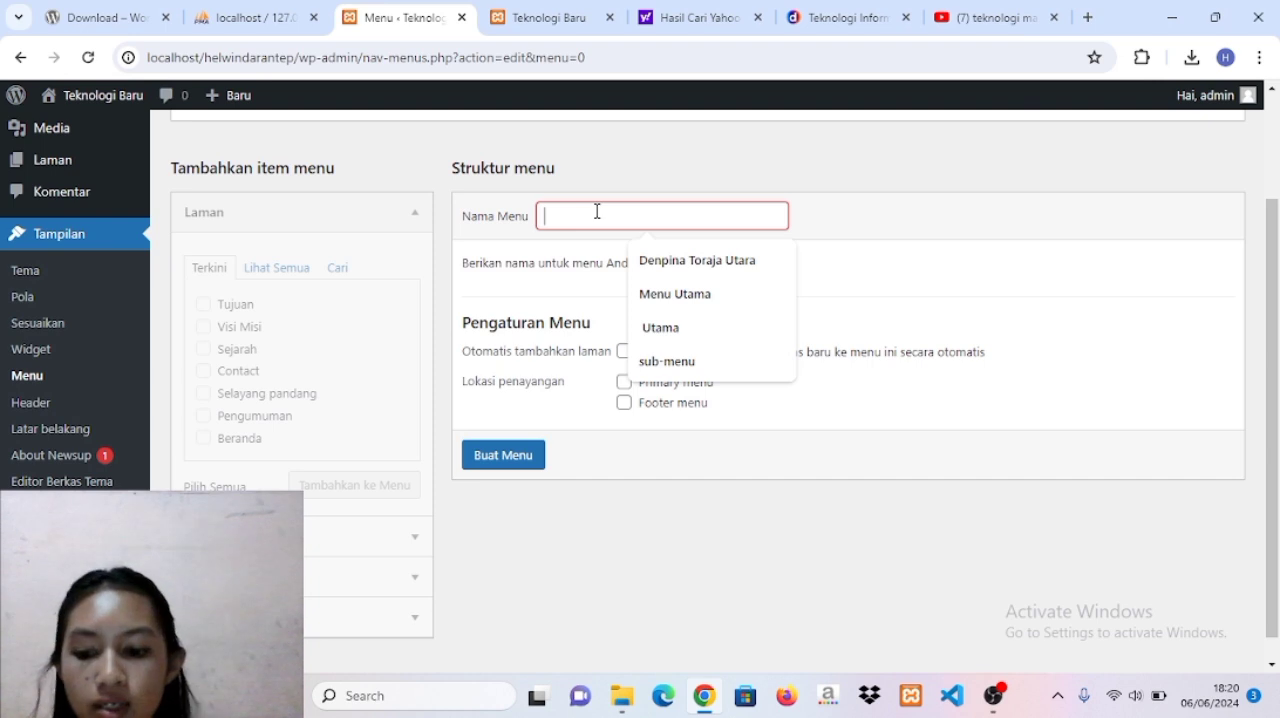
pyautogui.press('capslock')
pyautogui.write('M')
pyautogui.press('capslock')
pyautogui.write('enu')
pyautogui.press('capslock')
pyautogui.write('U')
pyautogui.press('capslock')
pyautogui.write('tama')
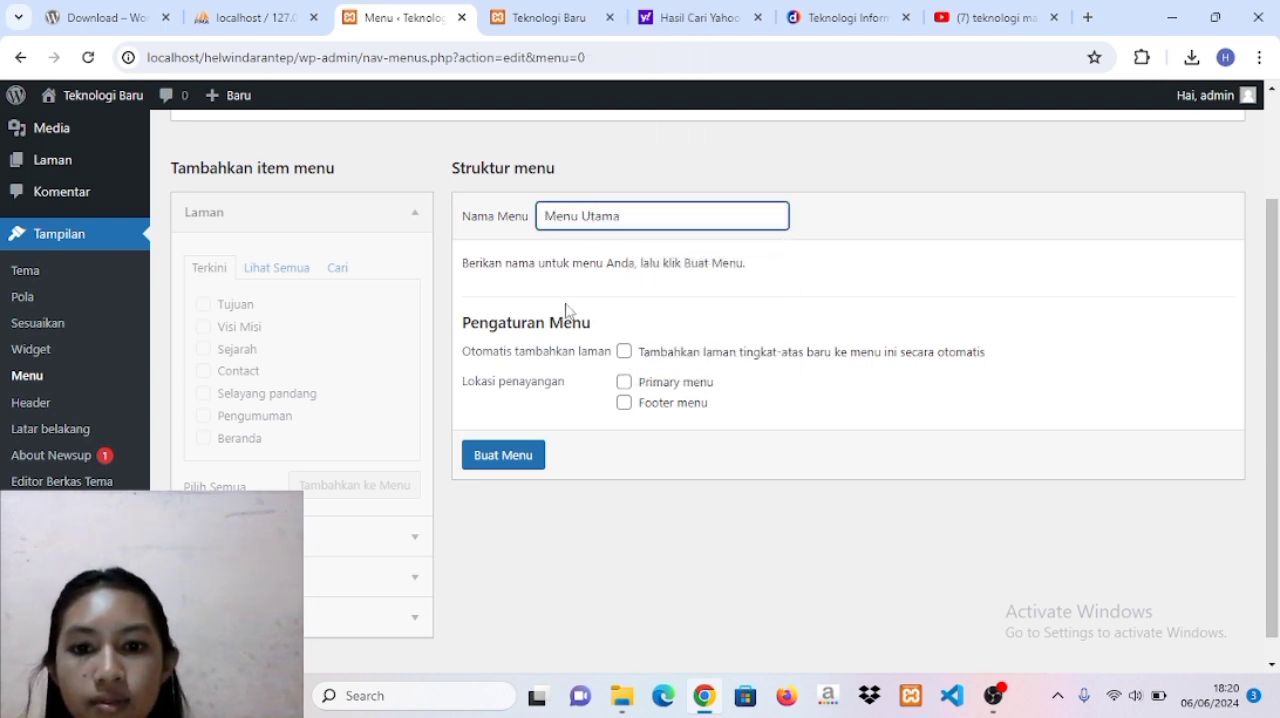
pyautogui.click(503, 457)
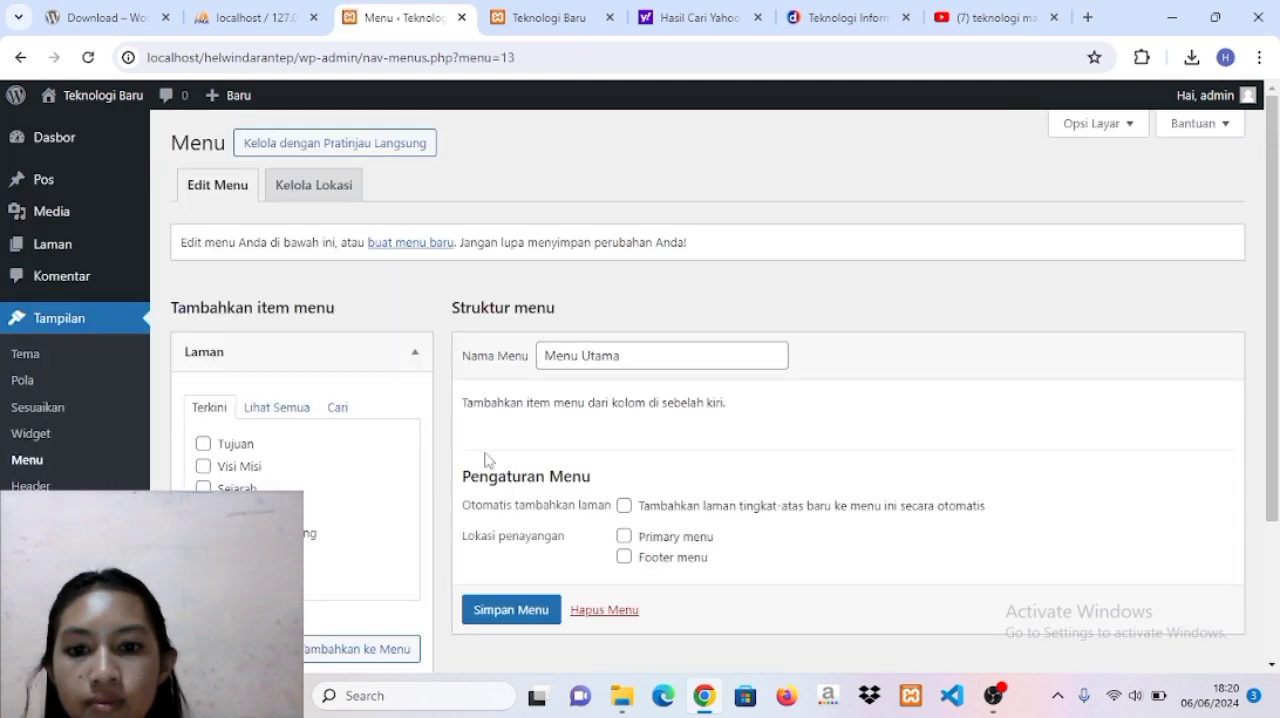
# Add the Contact, Selayang pandang, Pengumuman and Beranda pages to Menu Utama and save the menu.
pyautogui.scroll(-2, 457, 466)
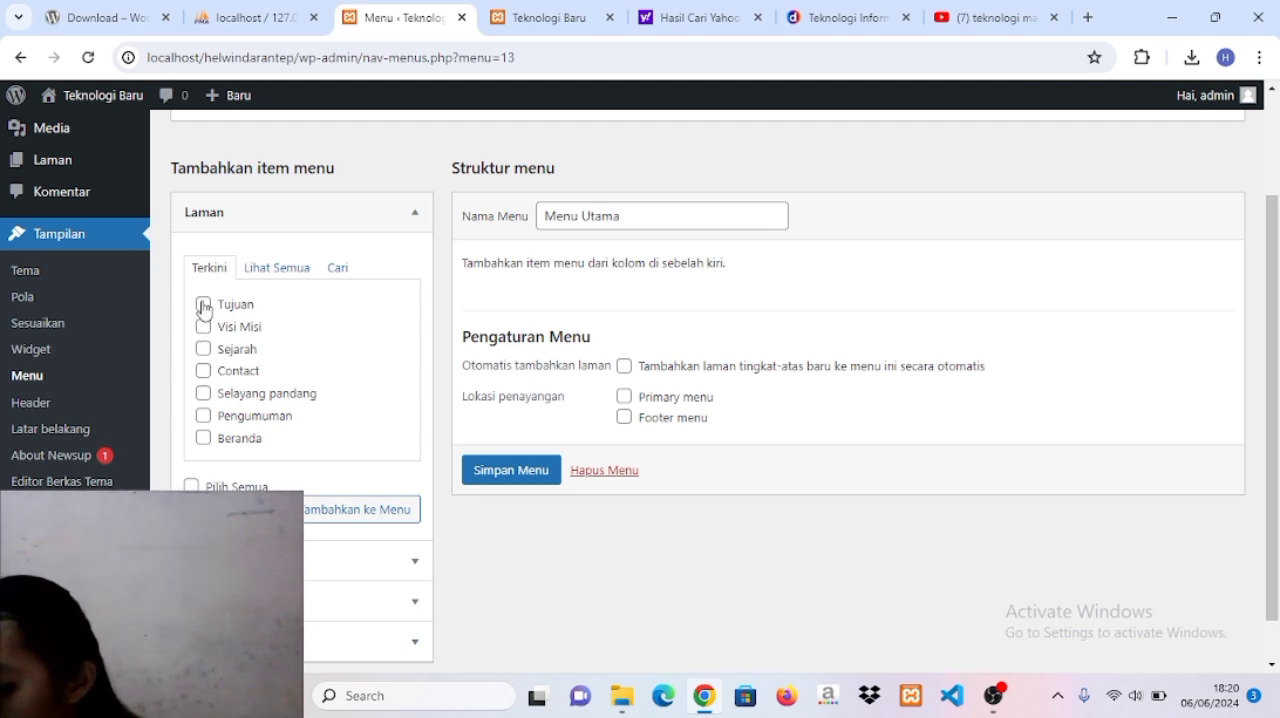
pyautogui.click(203, 415)
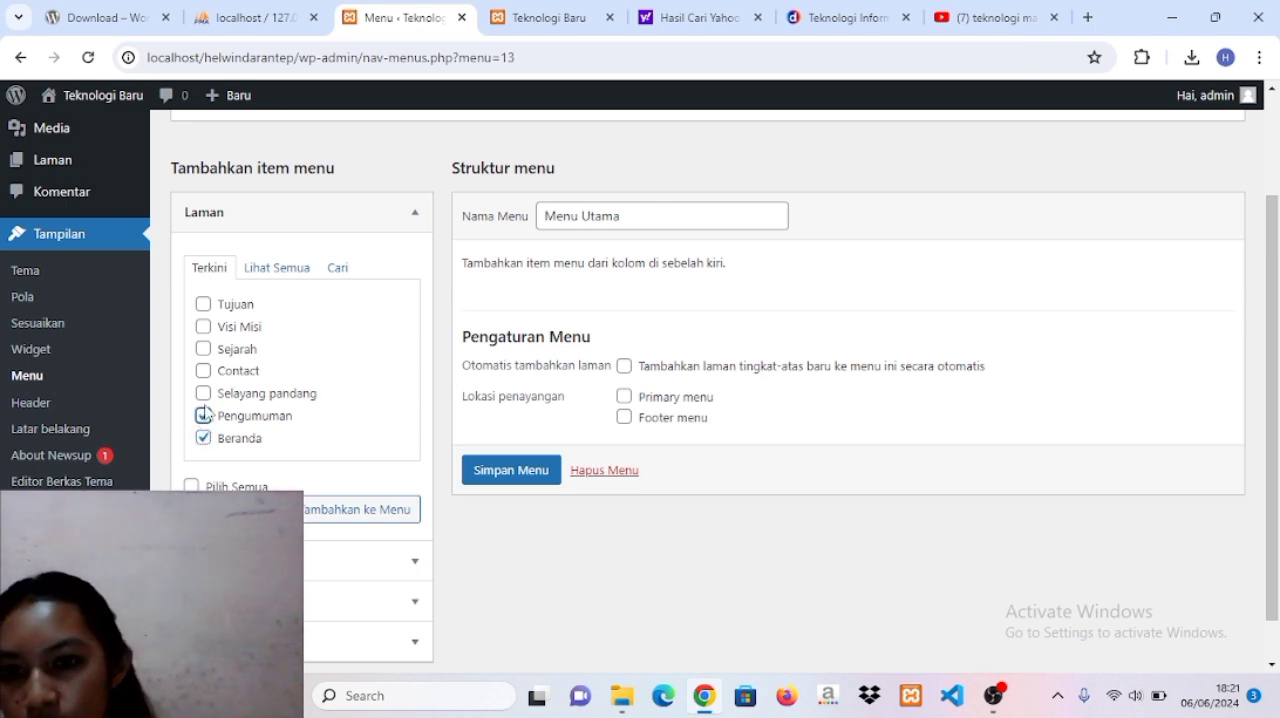
pyautogui.click(204, 395)
pyautogui.click(203, 371)
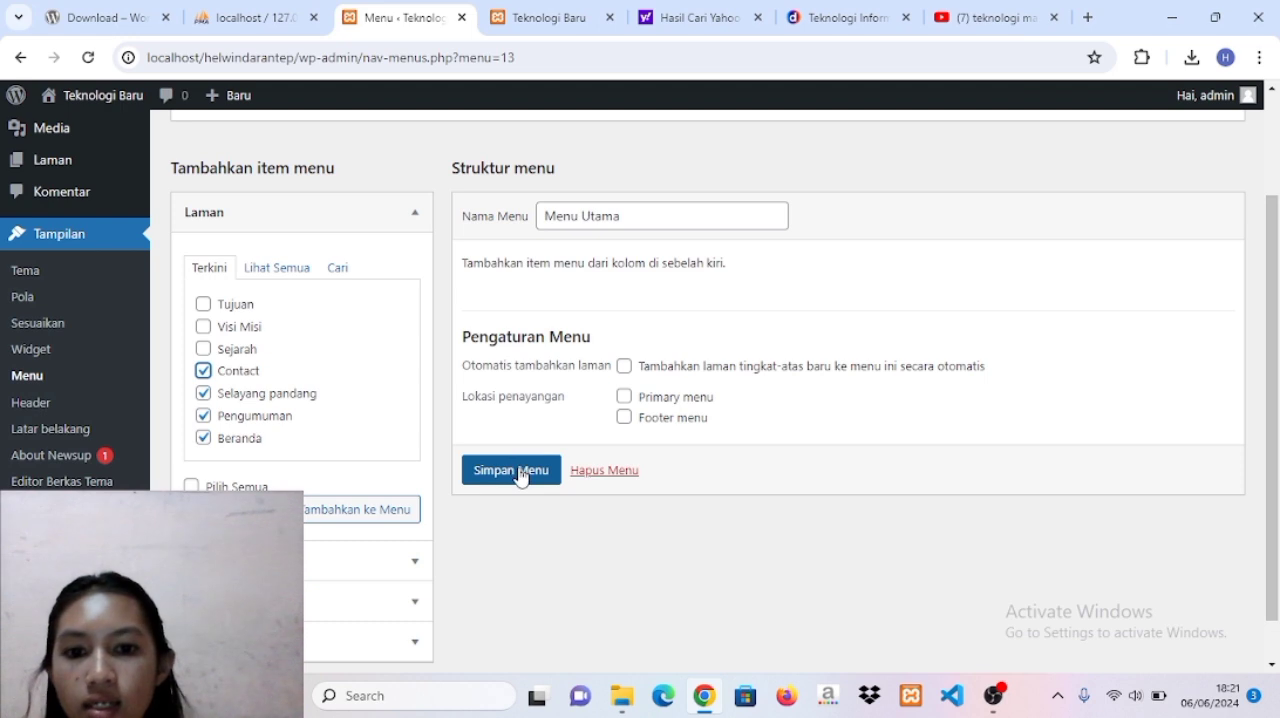
pyautogui.click(393, 511)
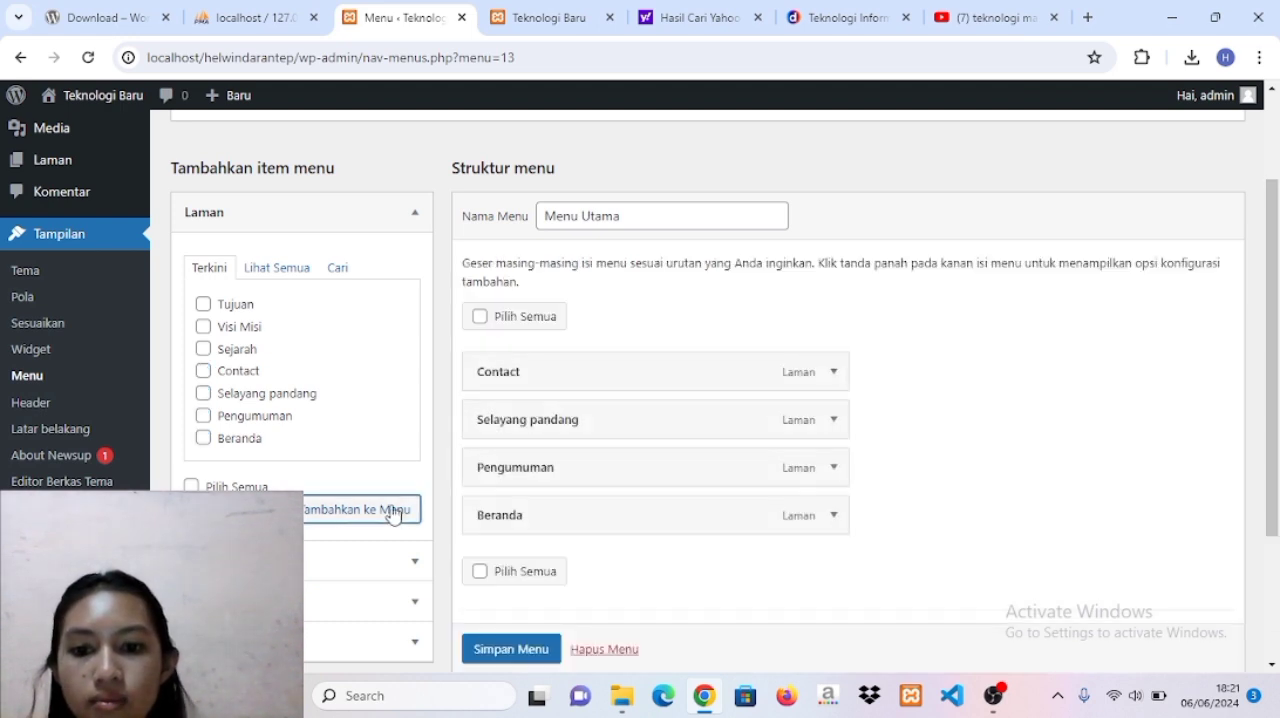
pyautogui.scroll(-1, 648, 515)
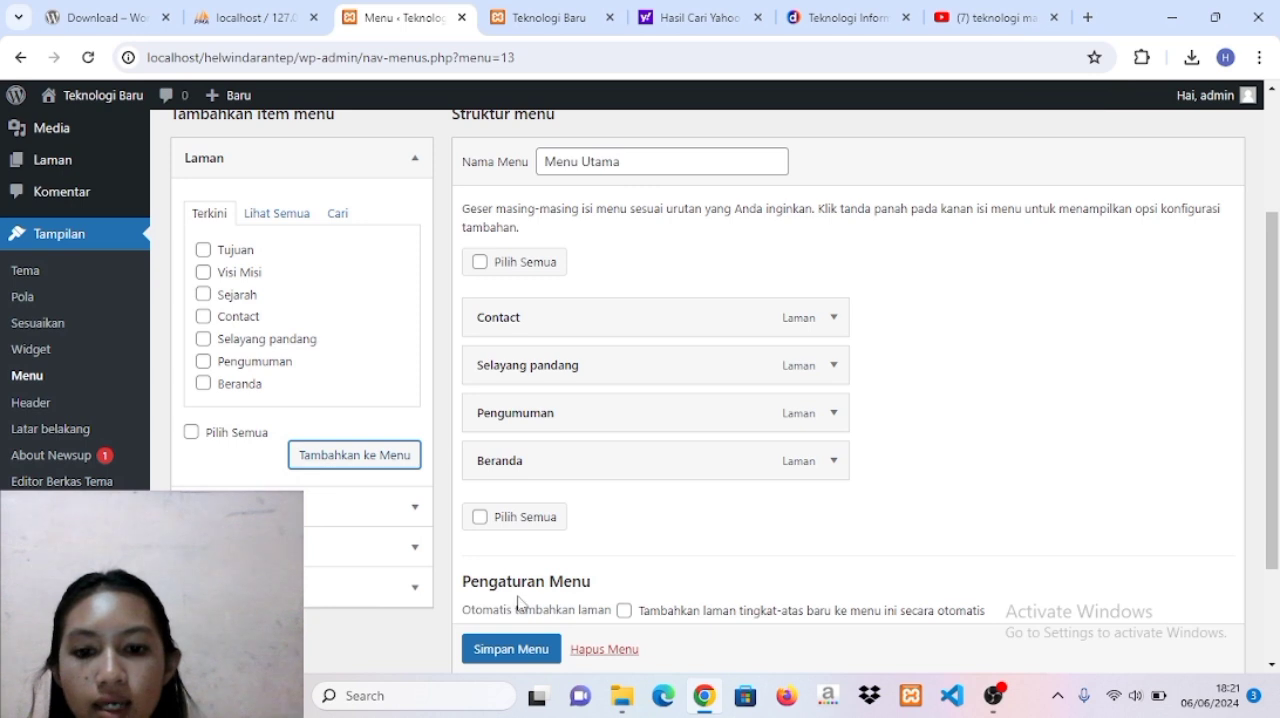
pyautogui.scroll(-1, 515, 648)
pyautogui.click(515, 648)
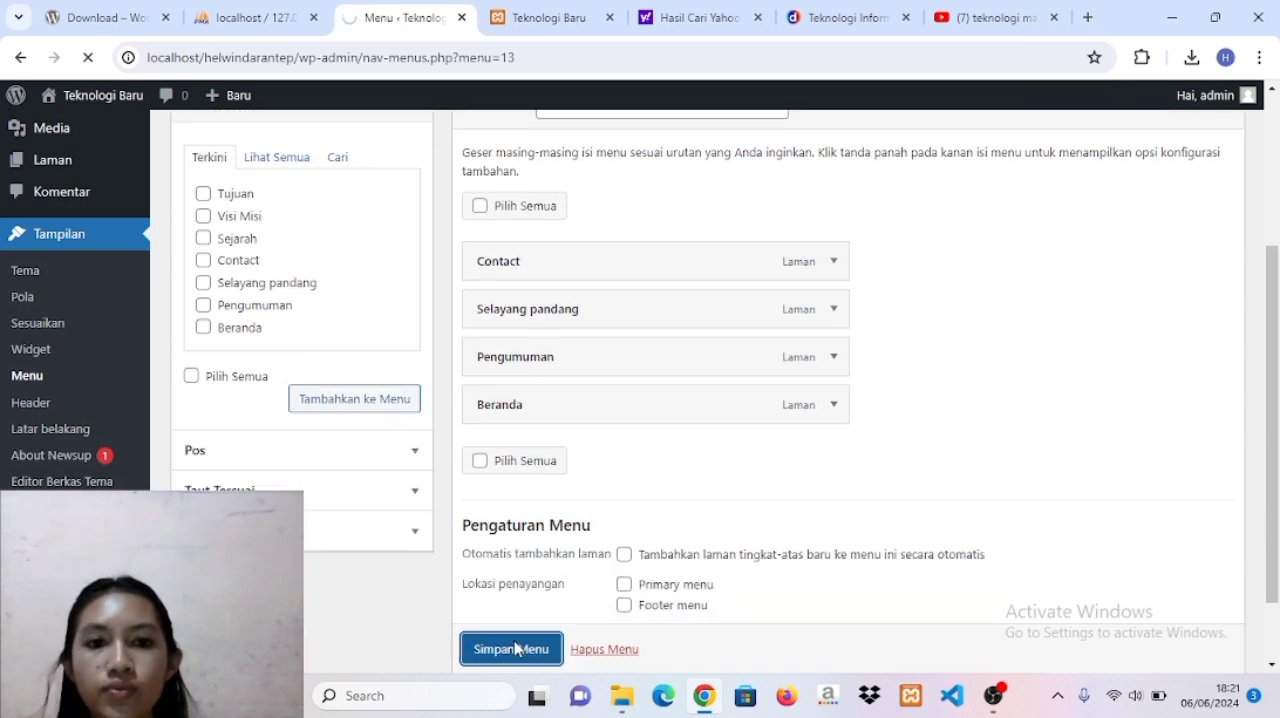
# Add the Tujuan, Visi Misi and Sejarah pages to Menu Utama.
pyautogui.scroll(-5, 515, 648)
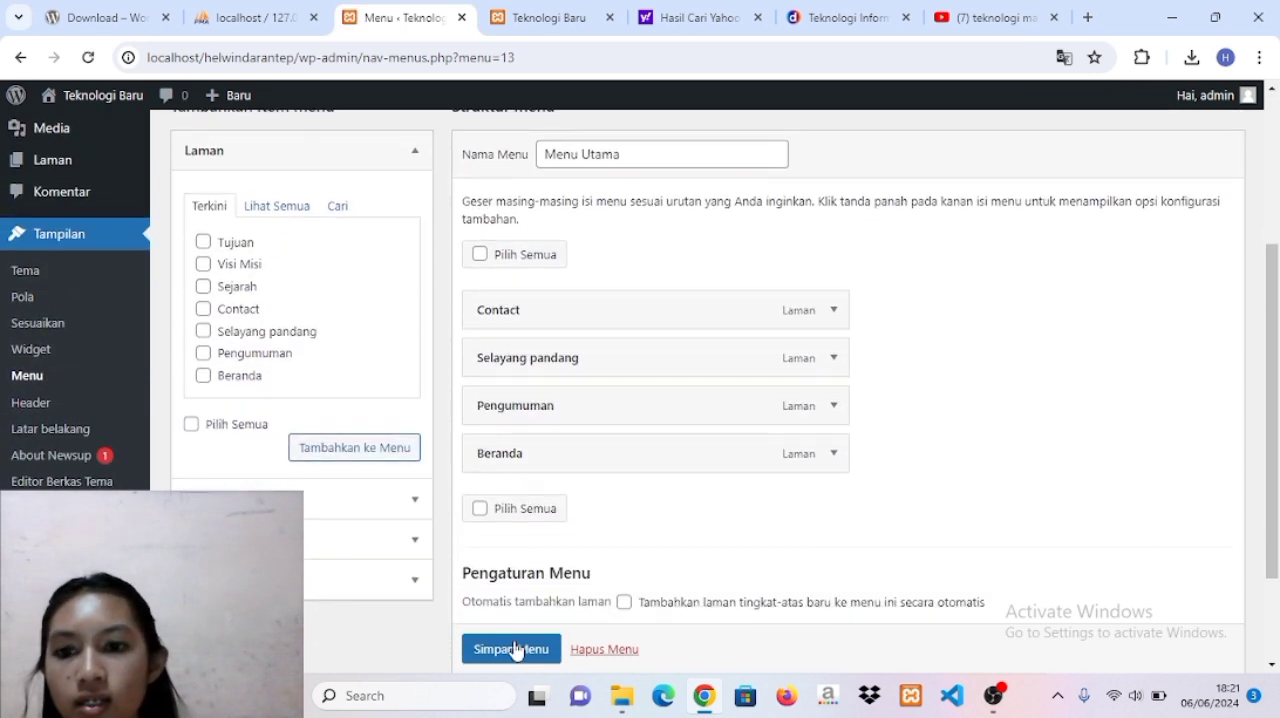
pyautogui.click(38, 460)
pyautogui.scroll(-1, 227, 480)
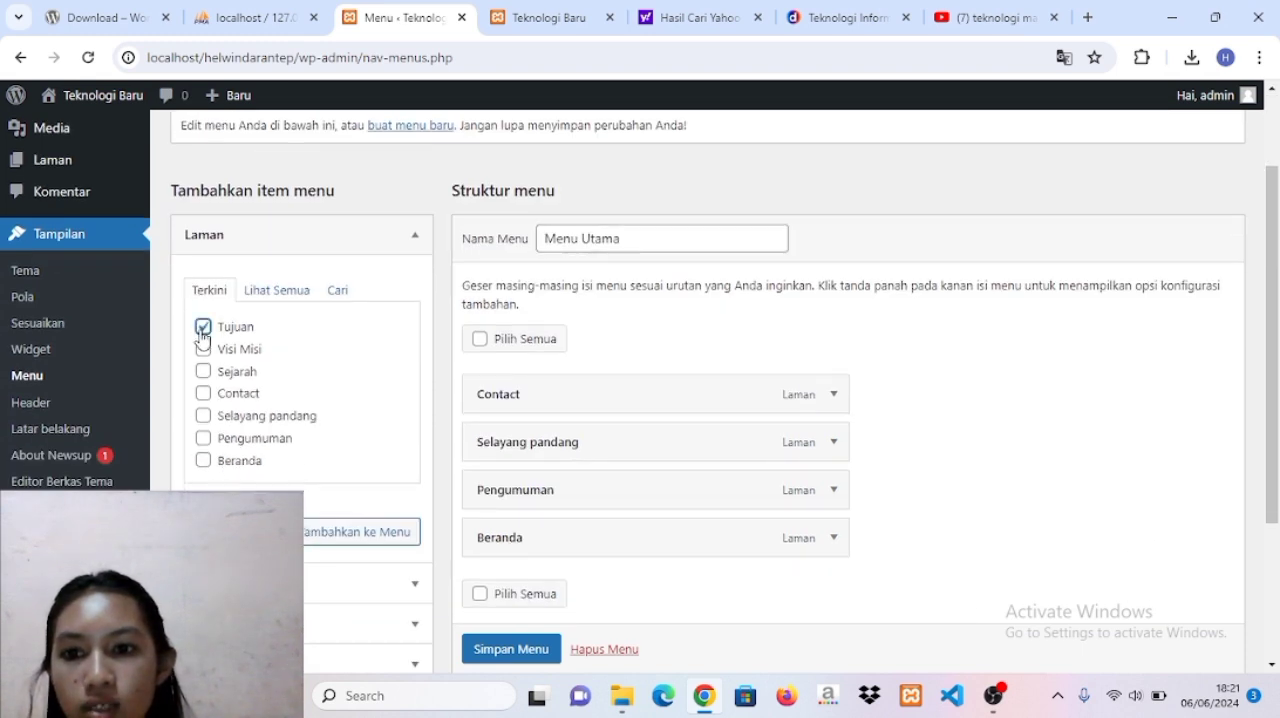
pyautogui.click(203, 349)
pyautogui.click(203, 372)
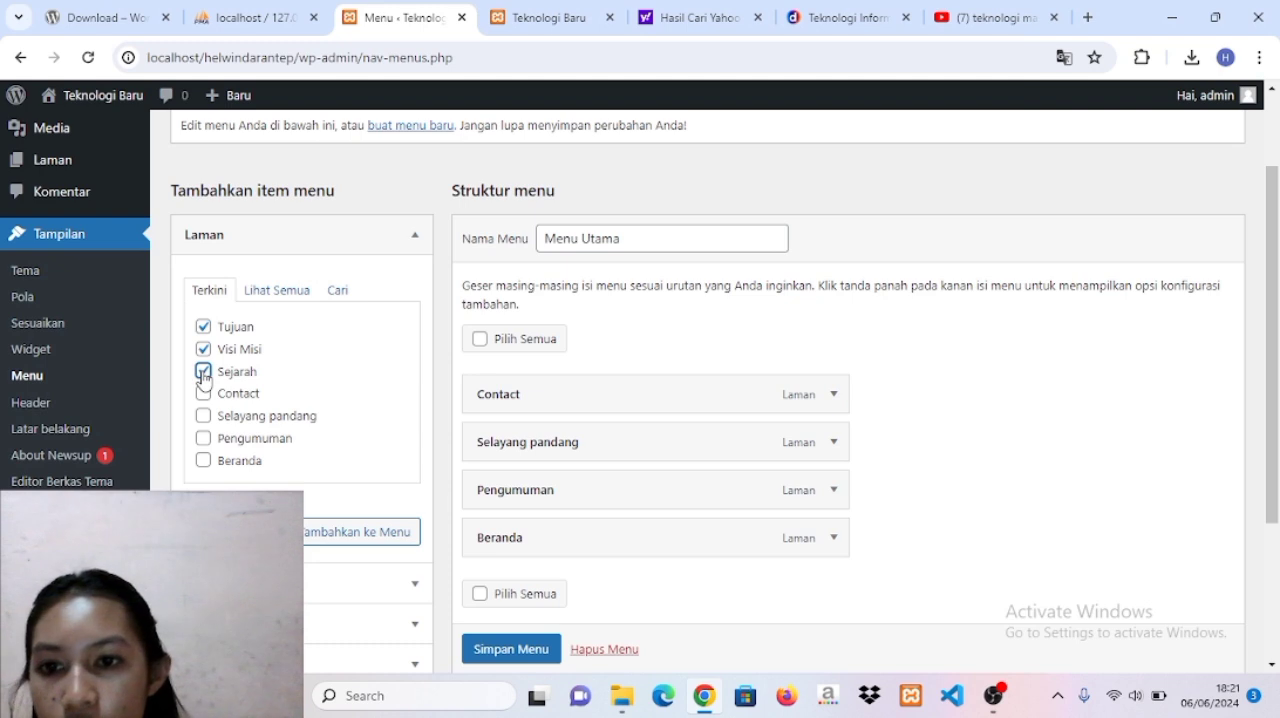
pyautogui.click(359, 530)
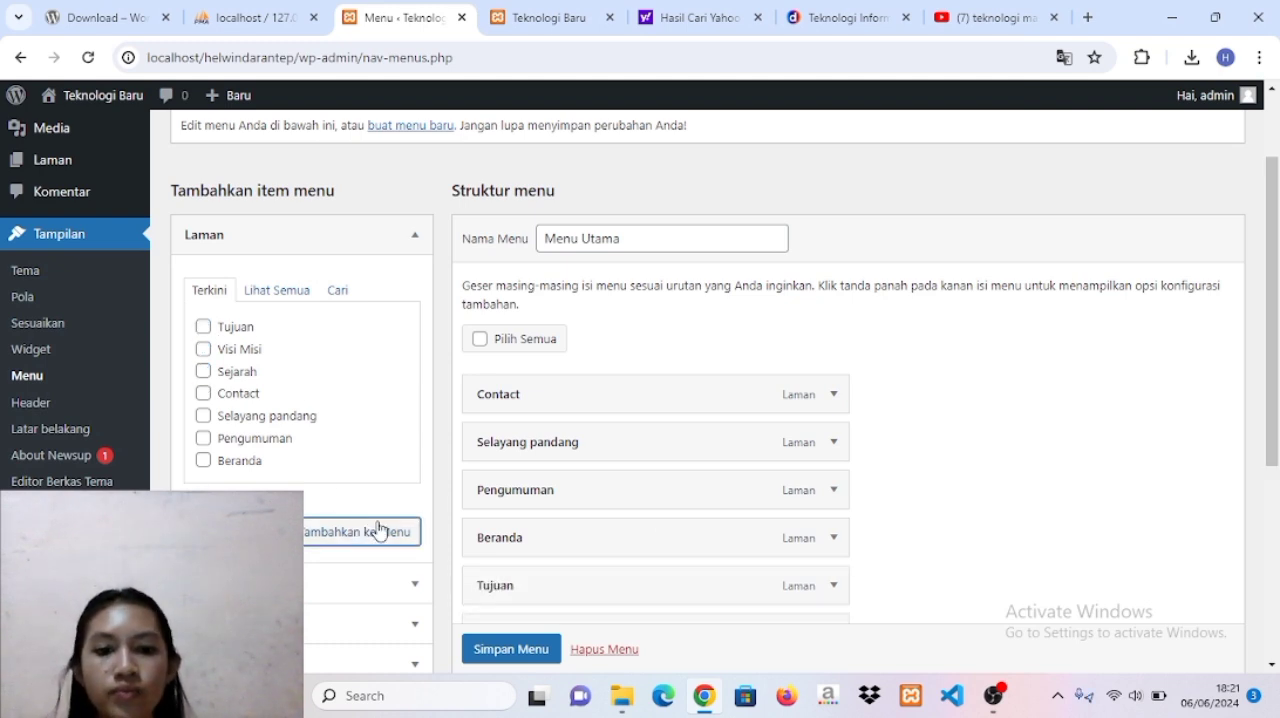
# Nest Sejarah, Visi Misi and Tujuan, in that order, as sub items under Selayang pandang.
pyautogui.scroll(-2, 666, 524)
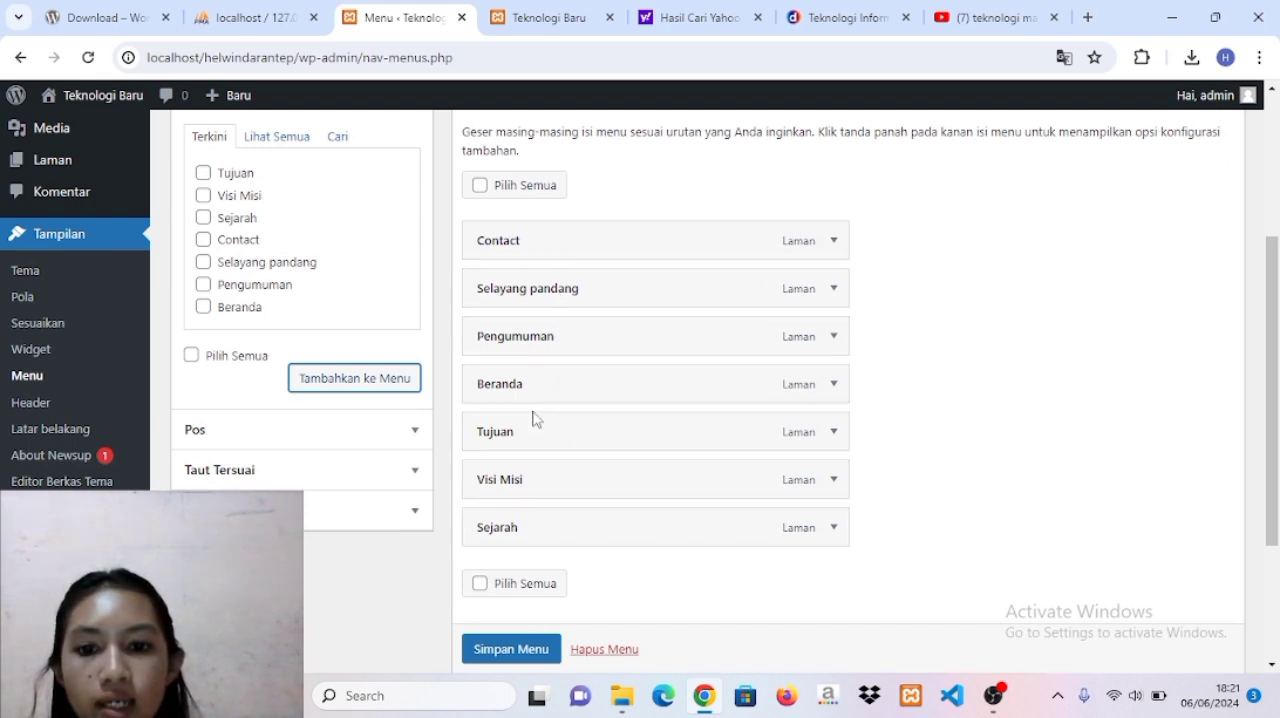
pyautogui.moveTo(540, 525); pyautogui.dragTo(576, 336)
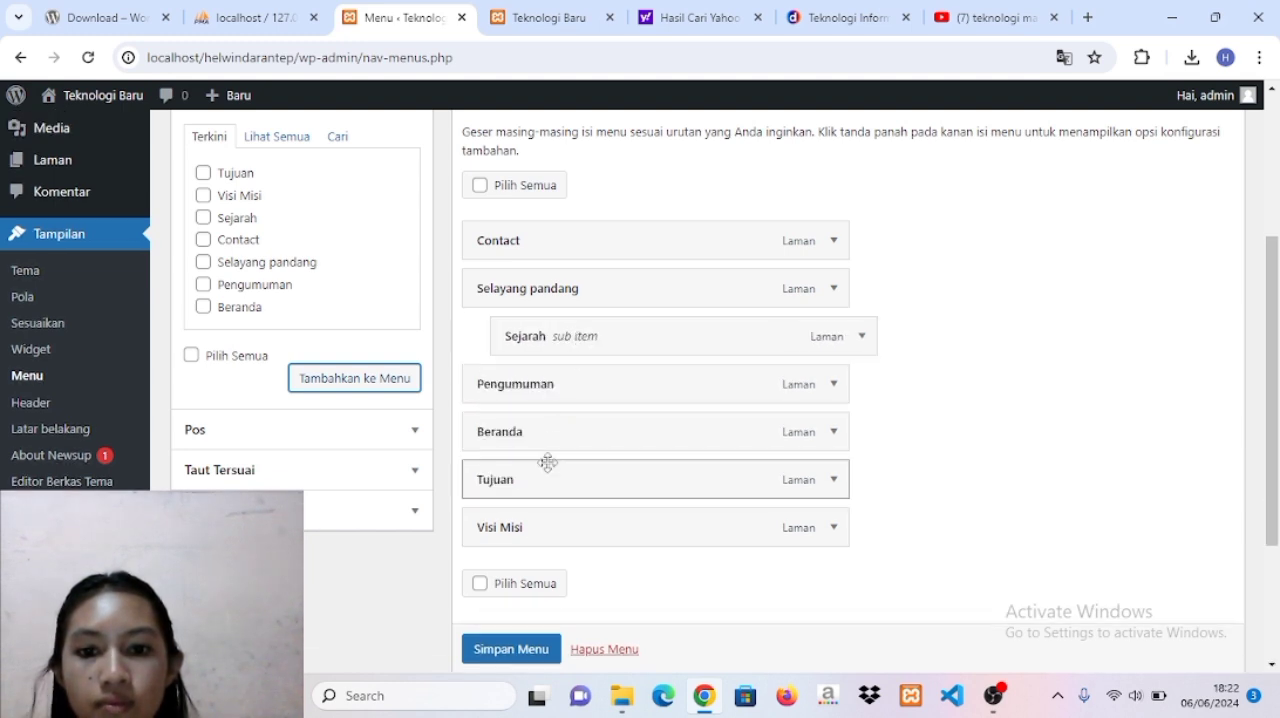
pyautogui.moveTo(549, 531); pyautogui.dragTo(592, 384)
pyautogui.moveTo(540, 537); pyautogui.dragTo(569, 440)
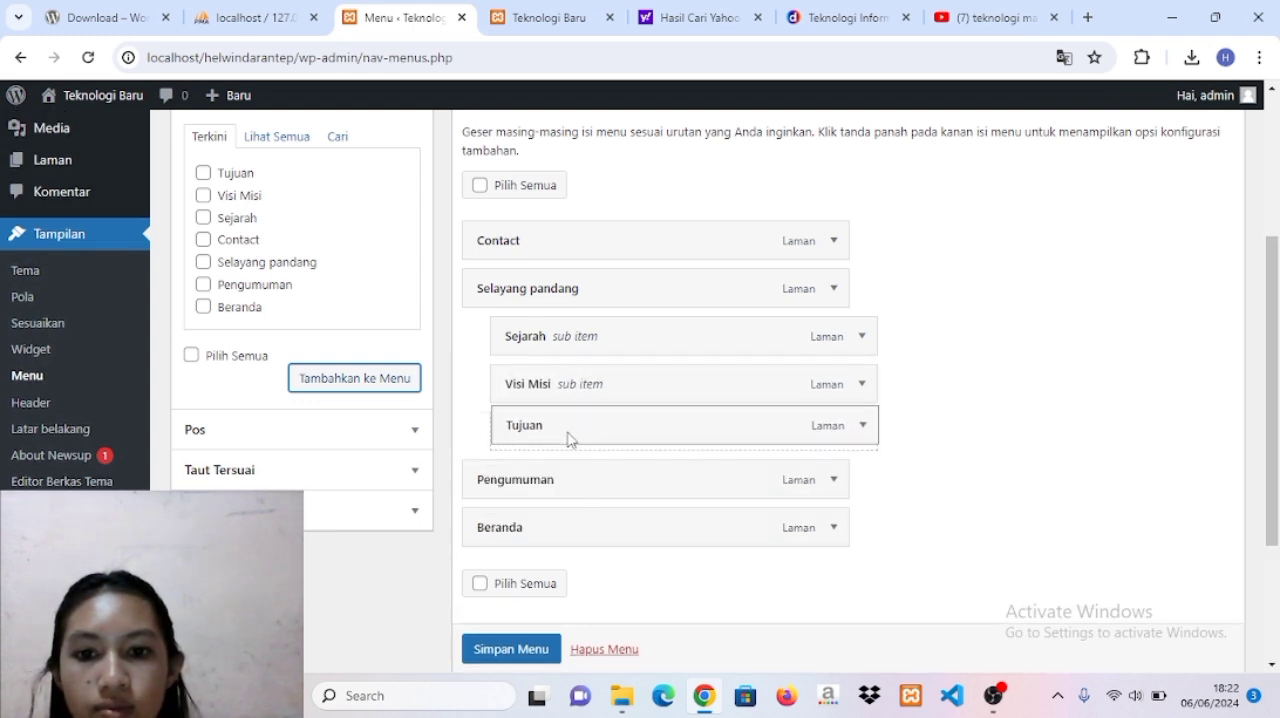
# Assign Menu Utama to the Primary menu display location and save the menu.
pyautogui.scroll(-2, 563, 486)
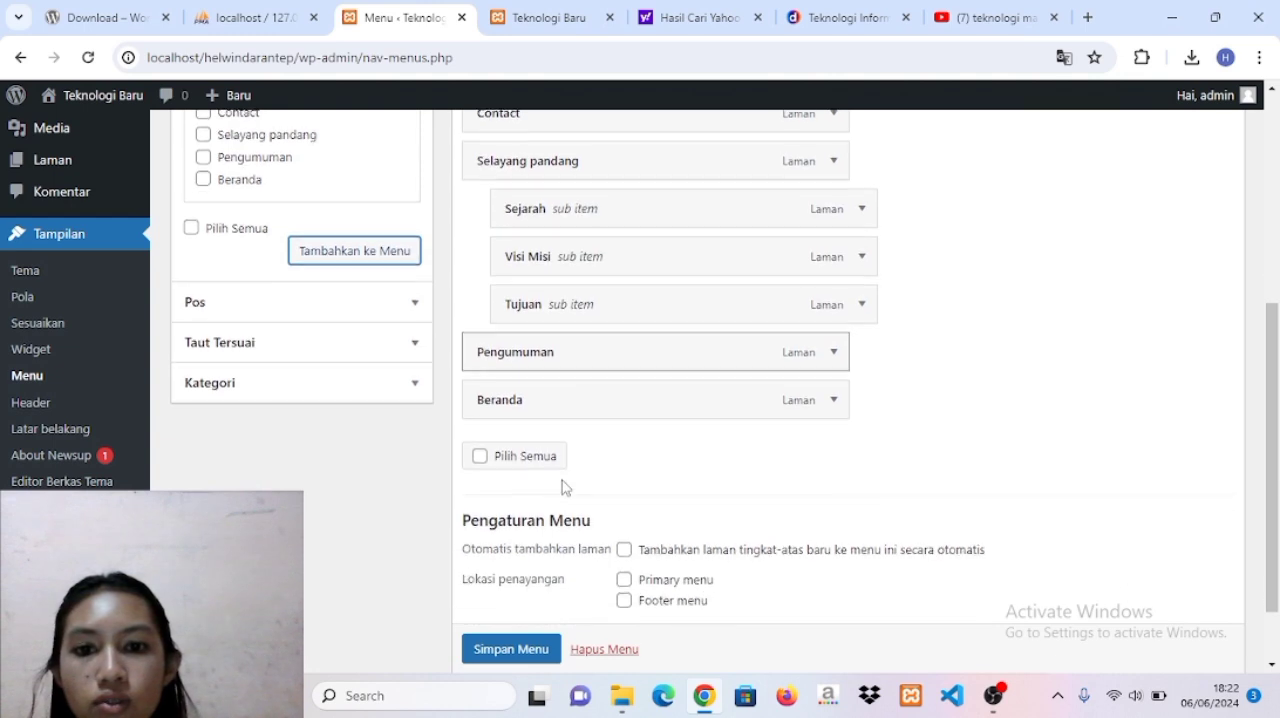
pyautogui.scroll(1, 602, 375)
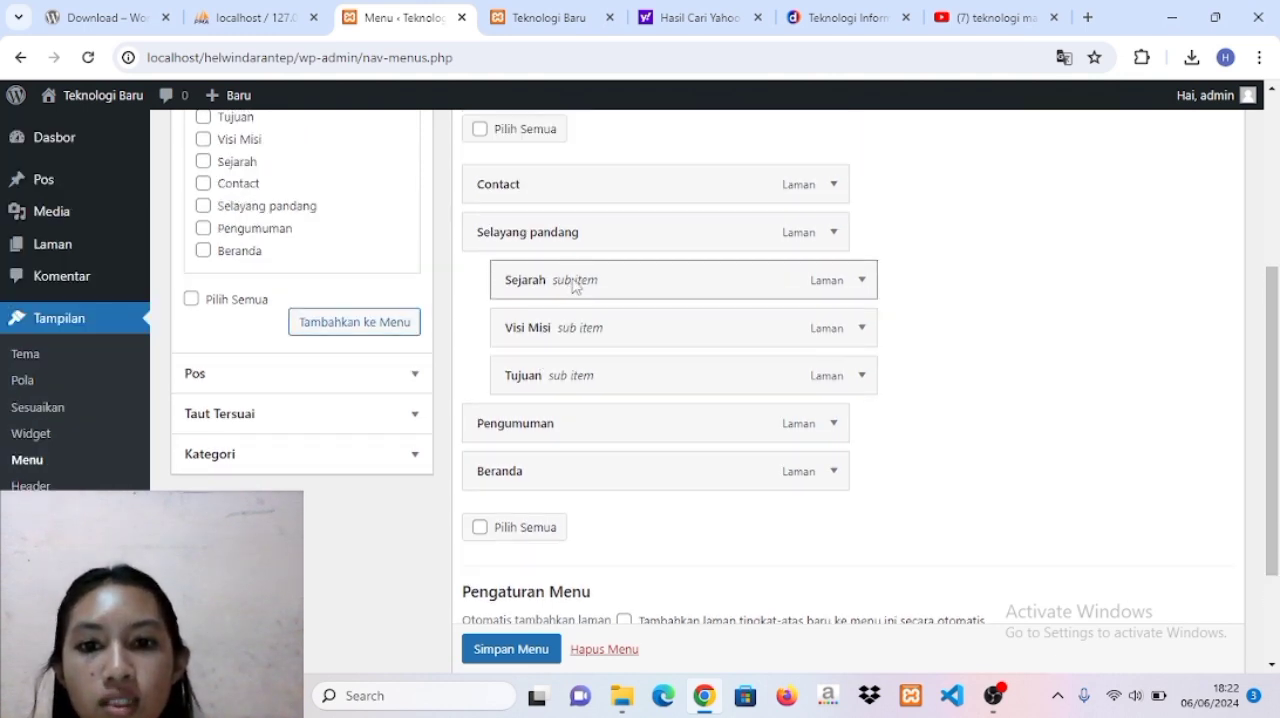
pyautogui.scroll(-2, 575, 360)
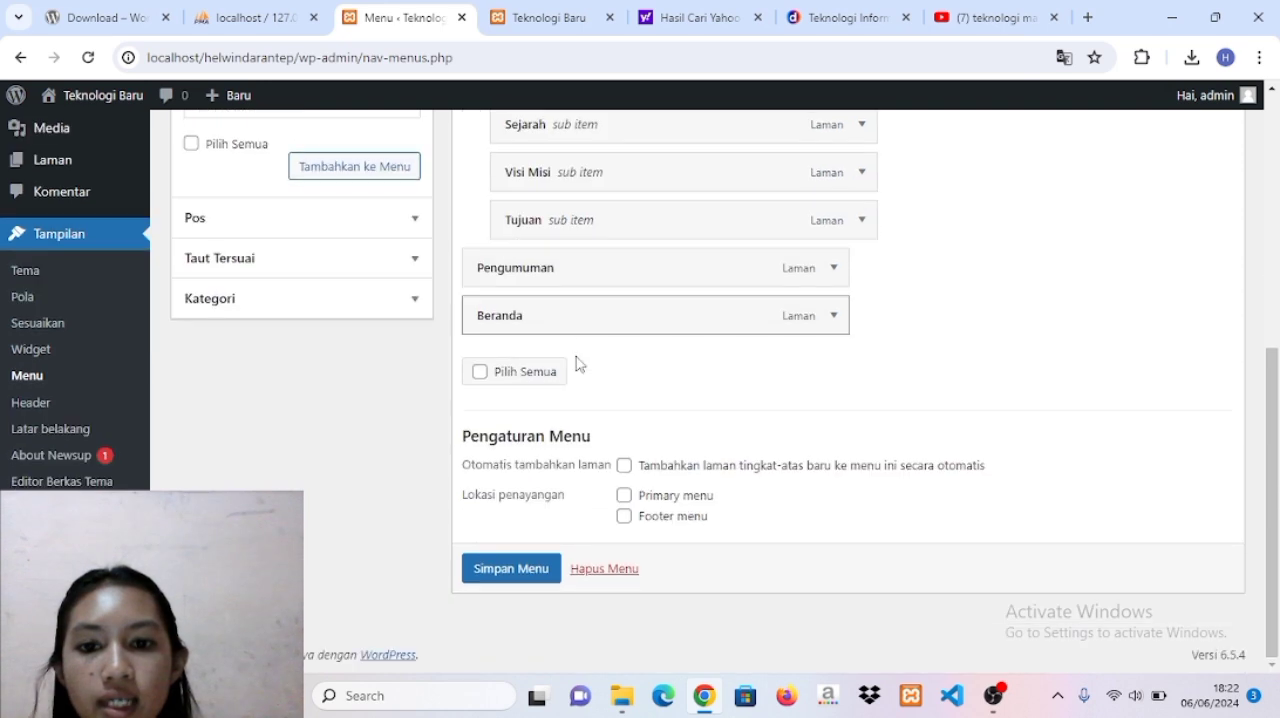
pyautogui.click(527, 582)
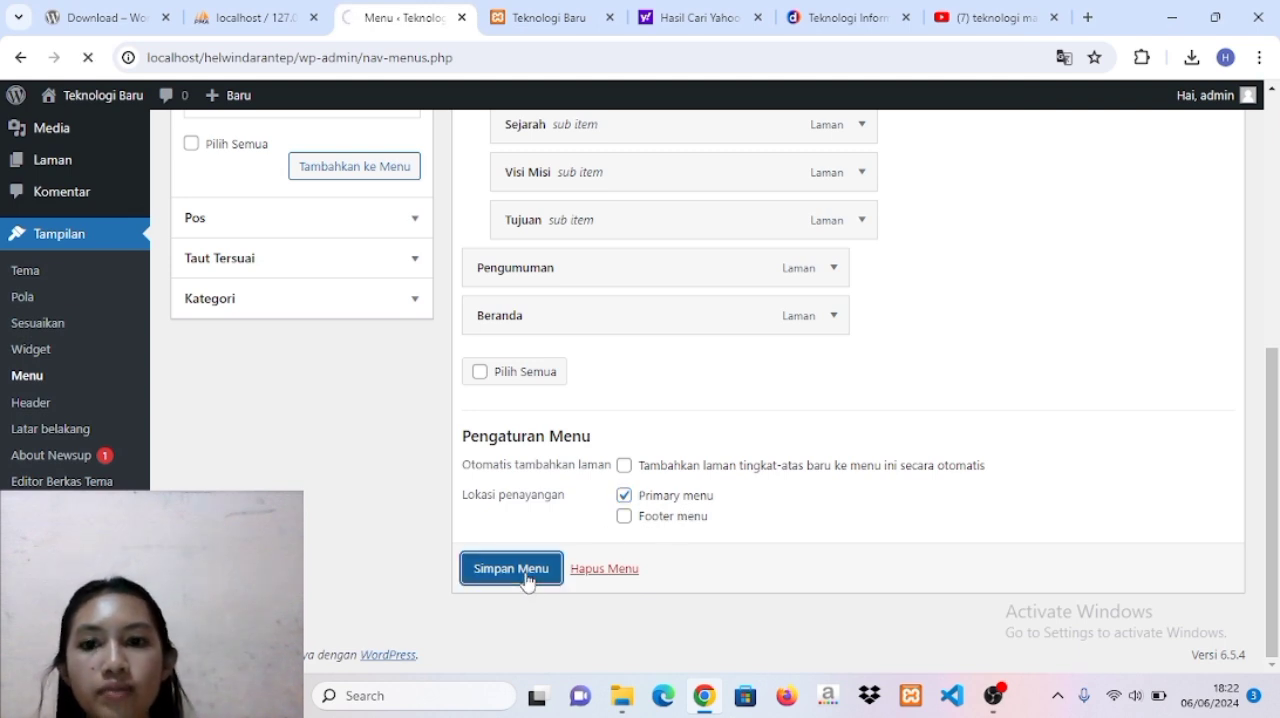
# Visit the live site and check the navigation by opening the Sejarah sub item and the Contact page.
pyautogui.moveTo(90, 104)
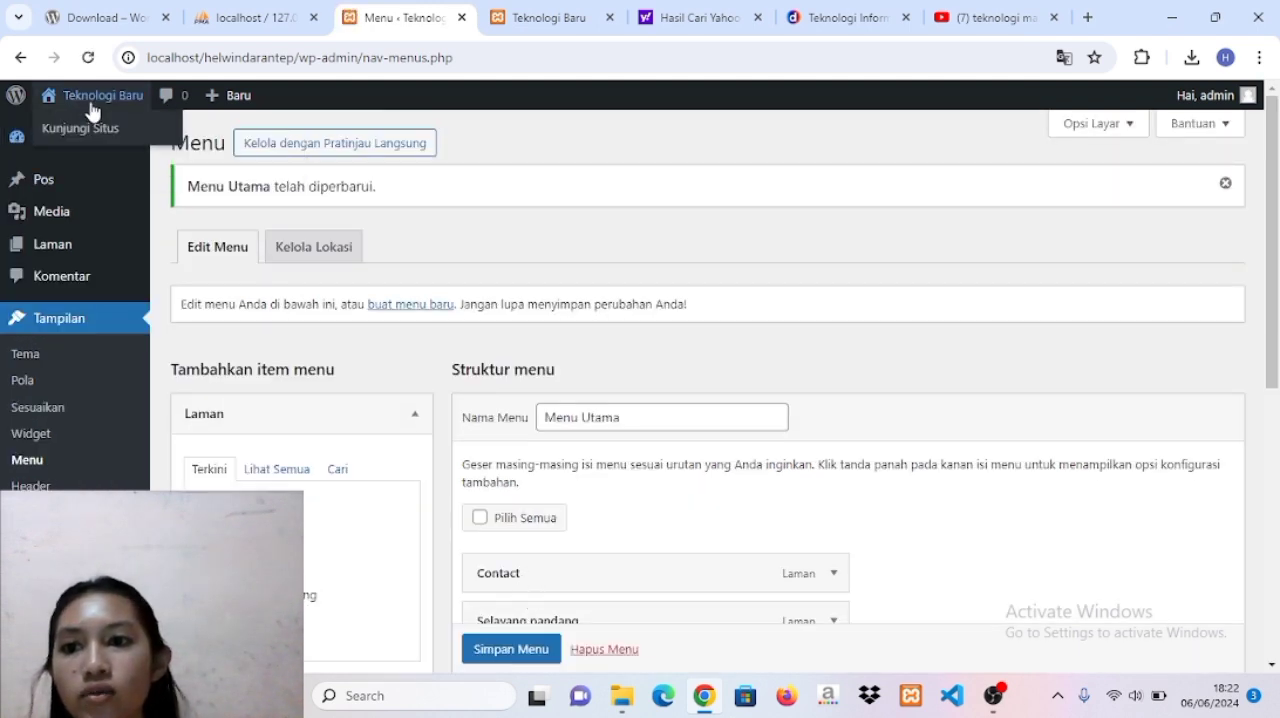
pyautogui.click(86, 131)
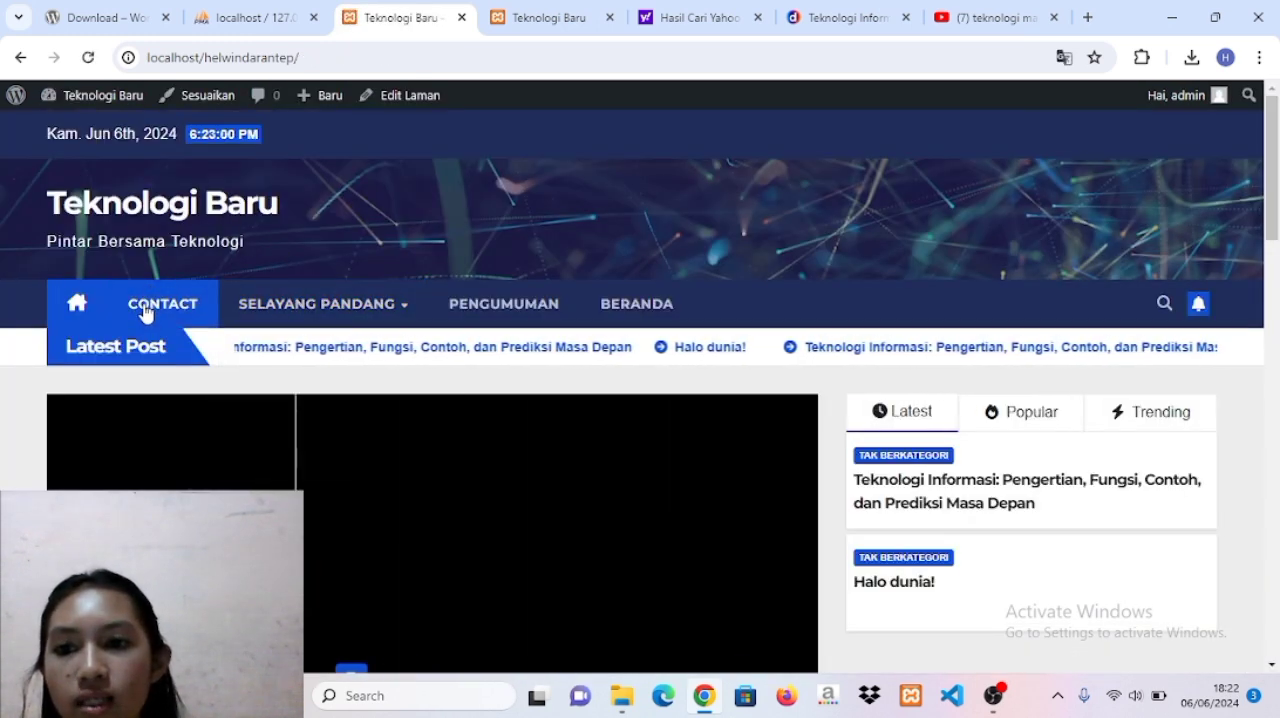
pyautogui.moveTo(323, 314)
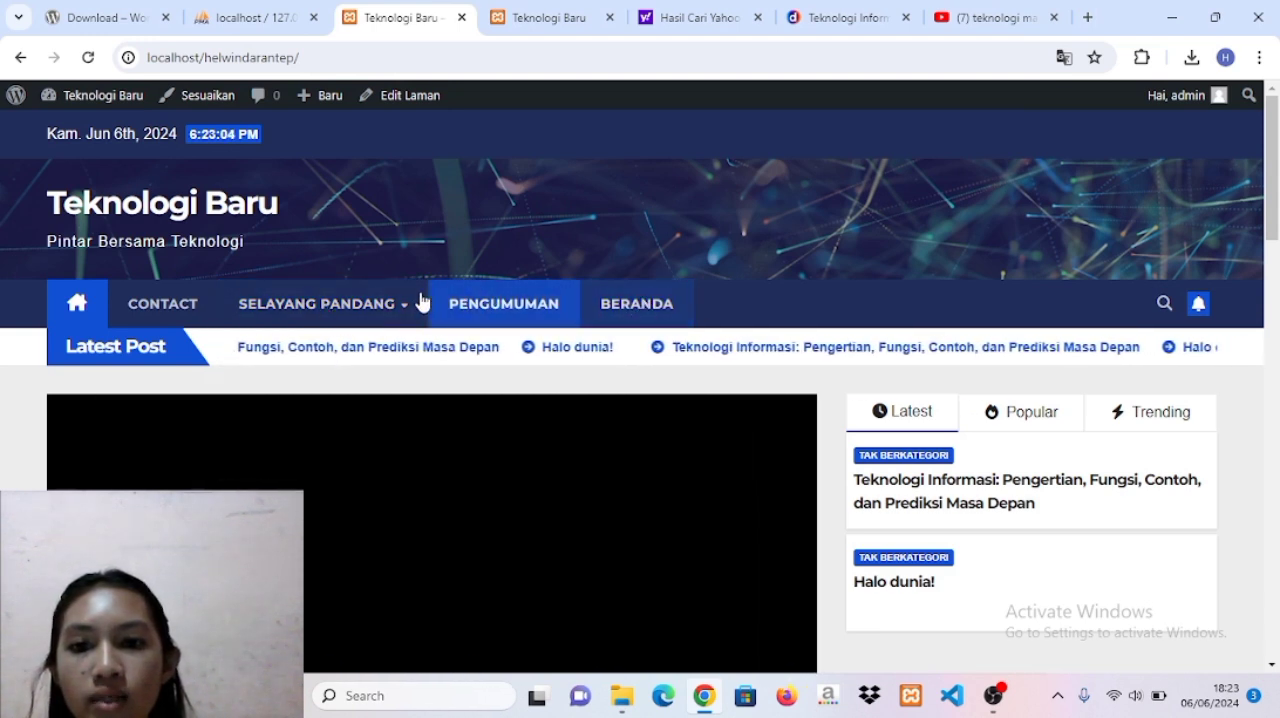
pyautogui.moveTo(403, 303)
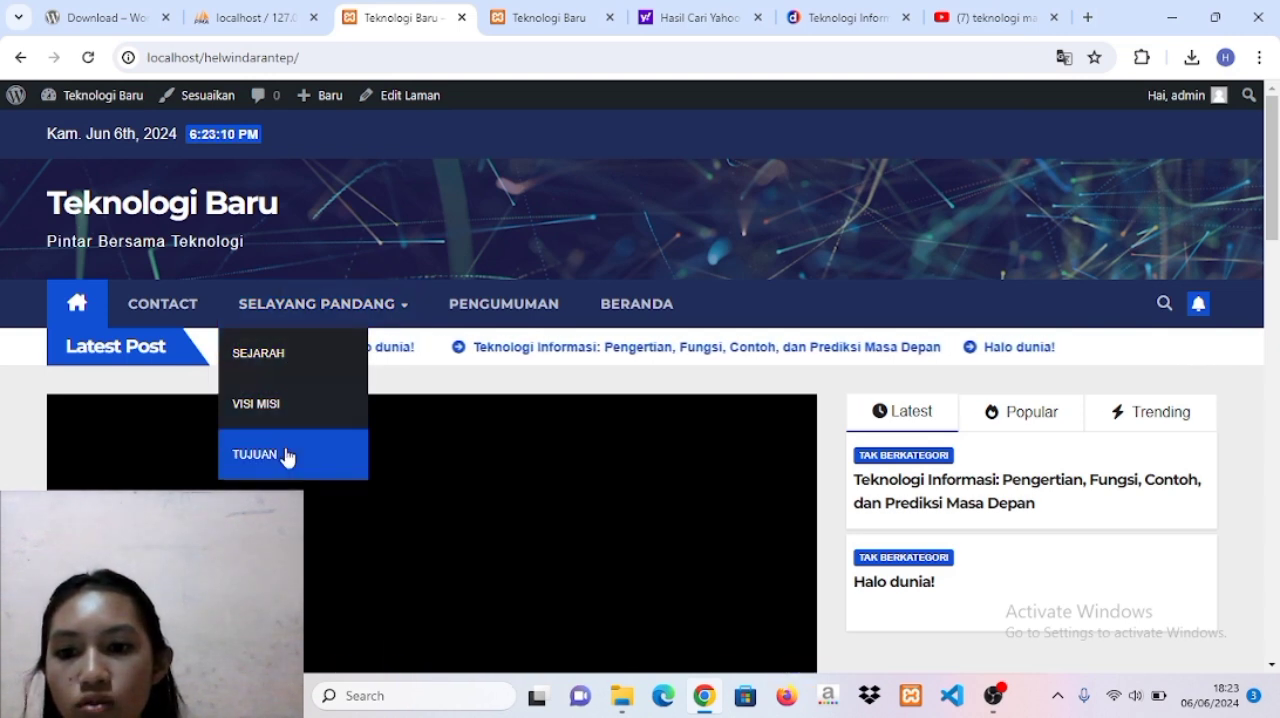
pyautogui.click(285, 365)
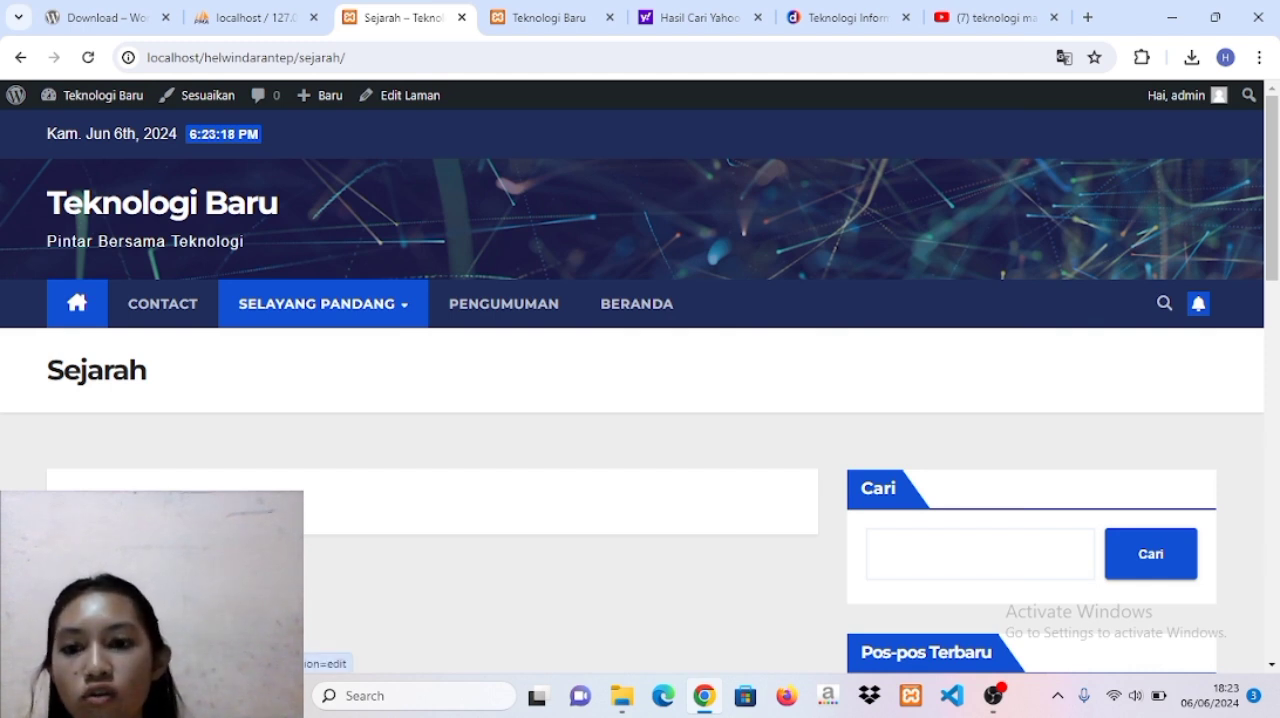
pyautogui.click(155, 311)
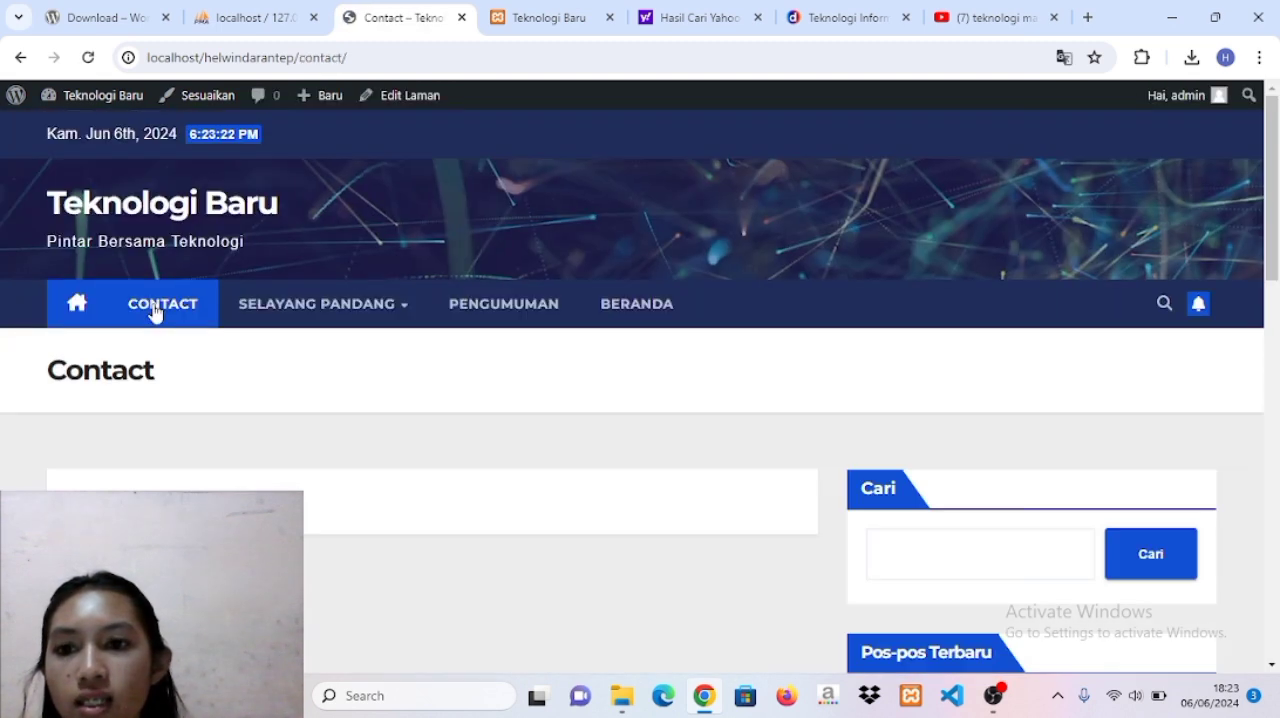